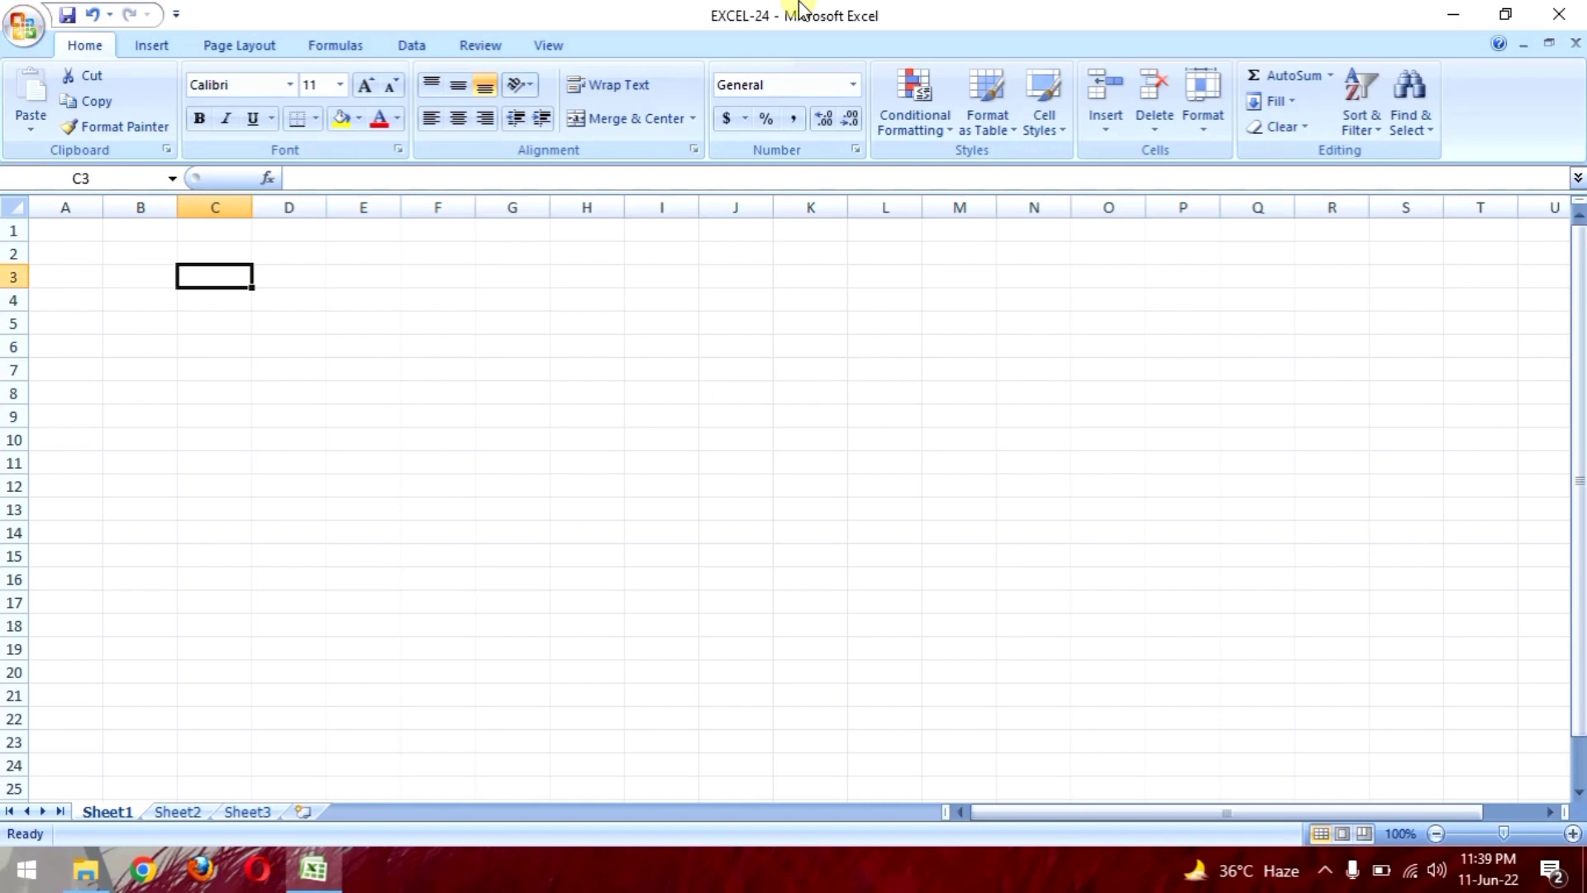
Step: Type Emp ID, Names, Post and the remaining headers through Salary across C3:J3
type("Emp ID")
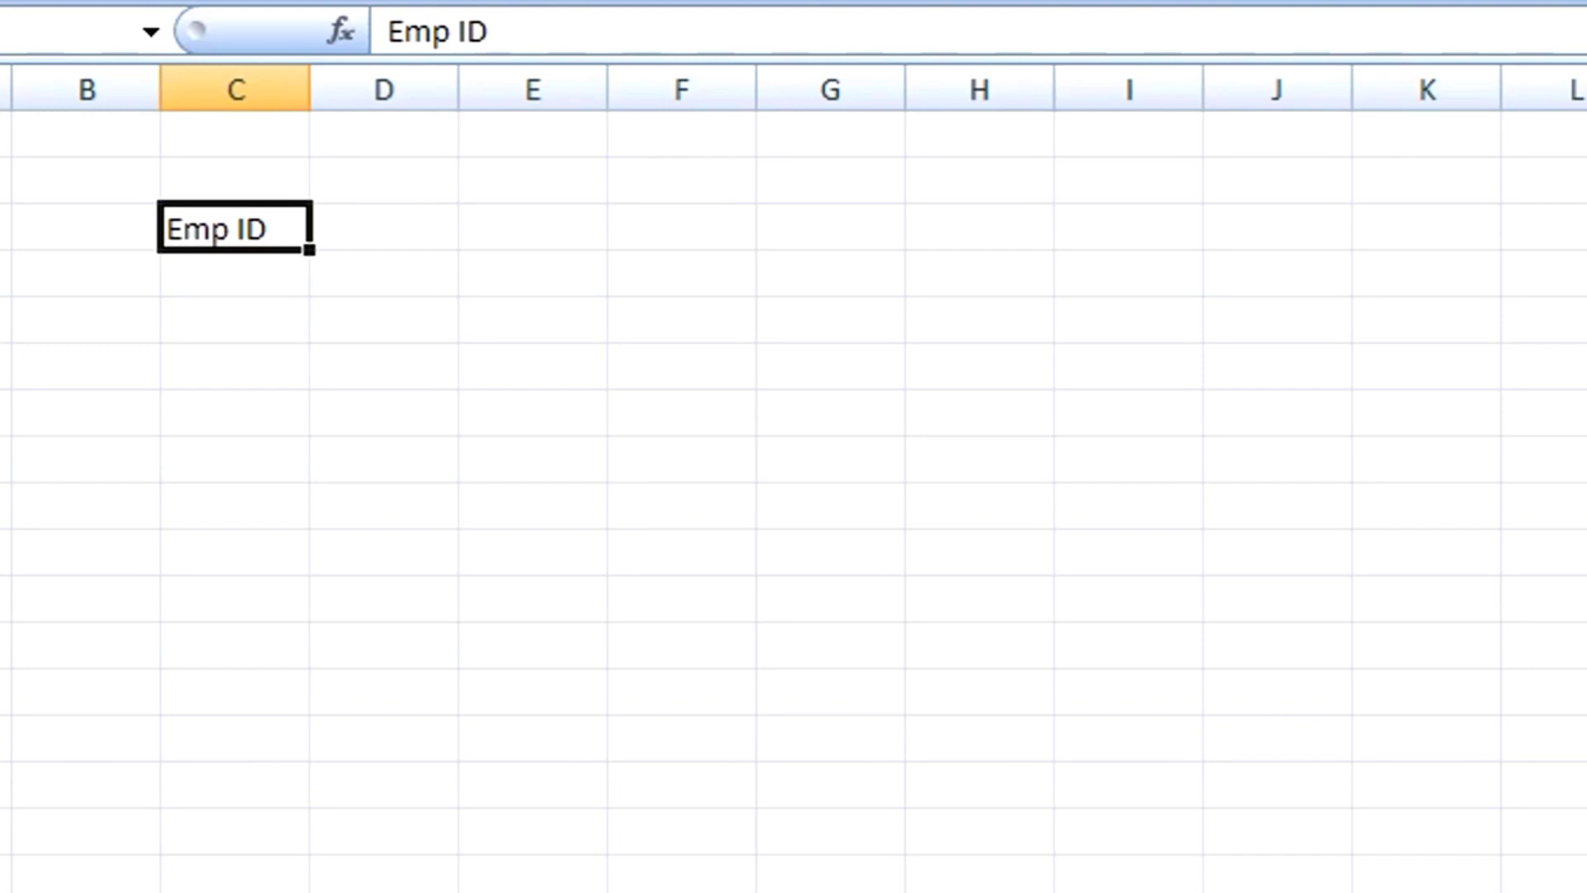
key("Tab")
type("Names")
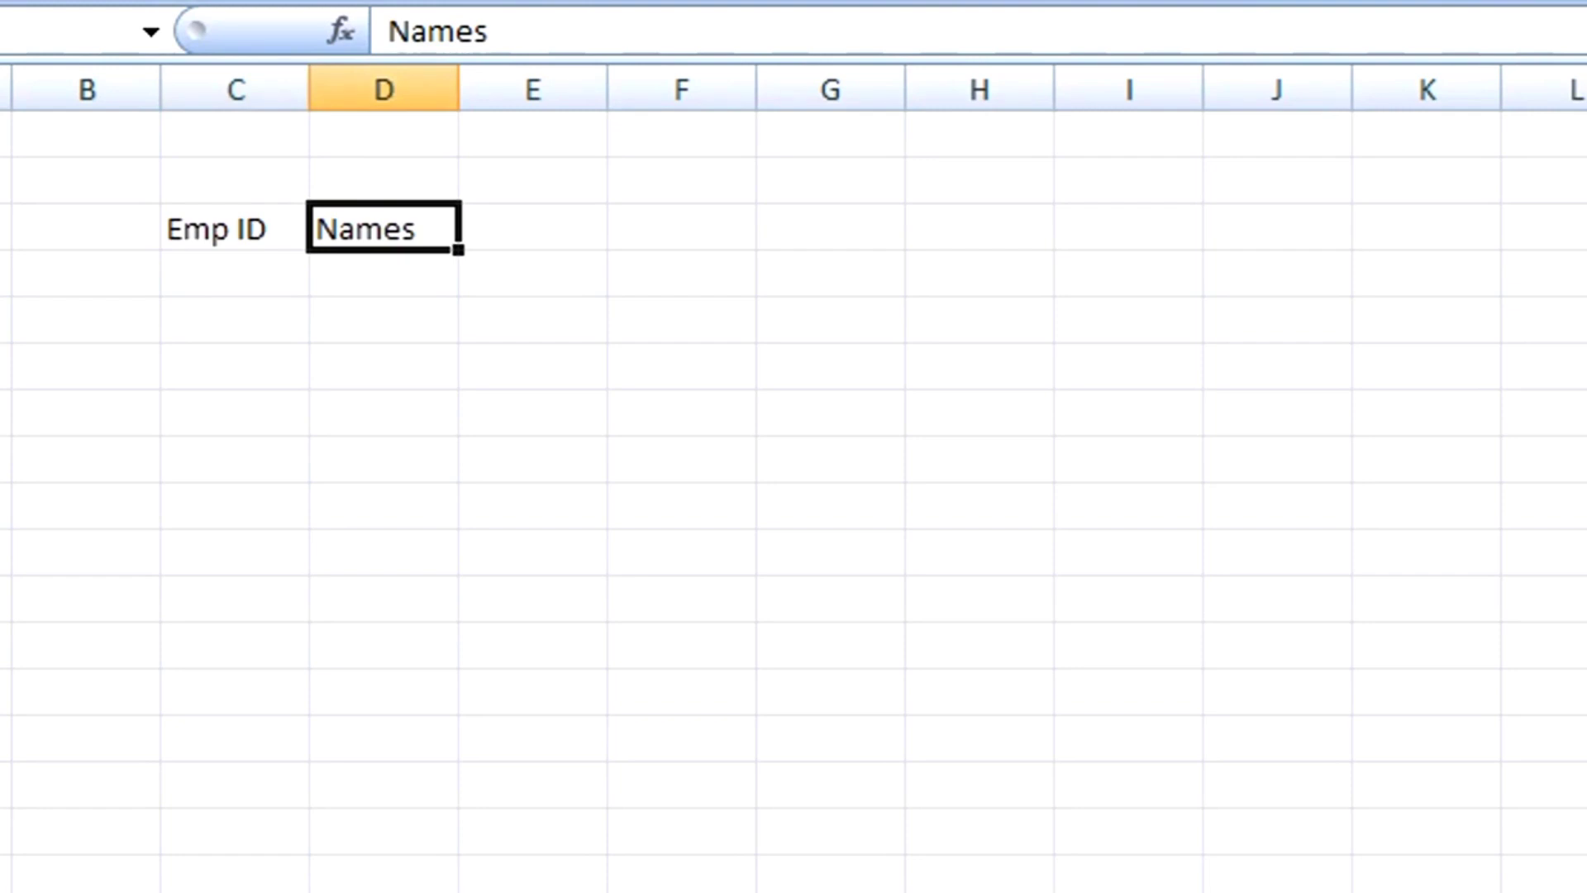
key("Tab")
type("Post")
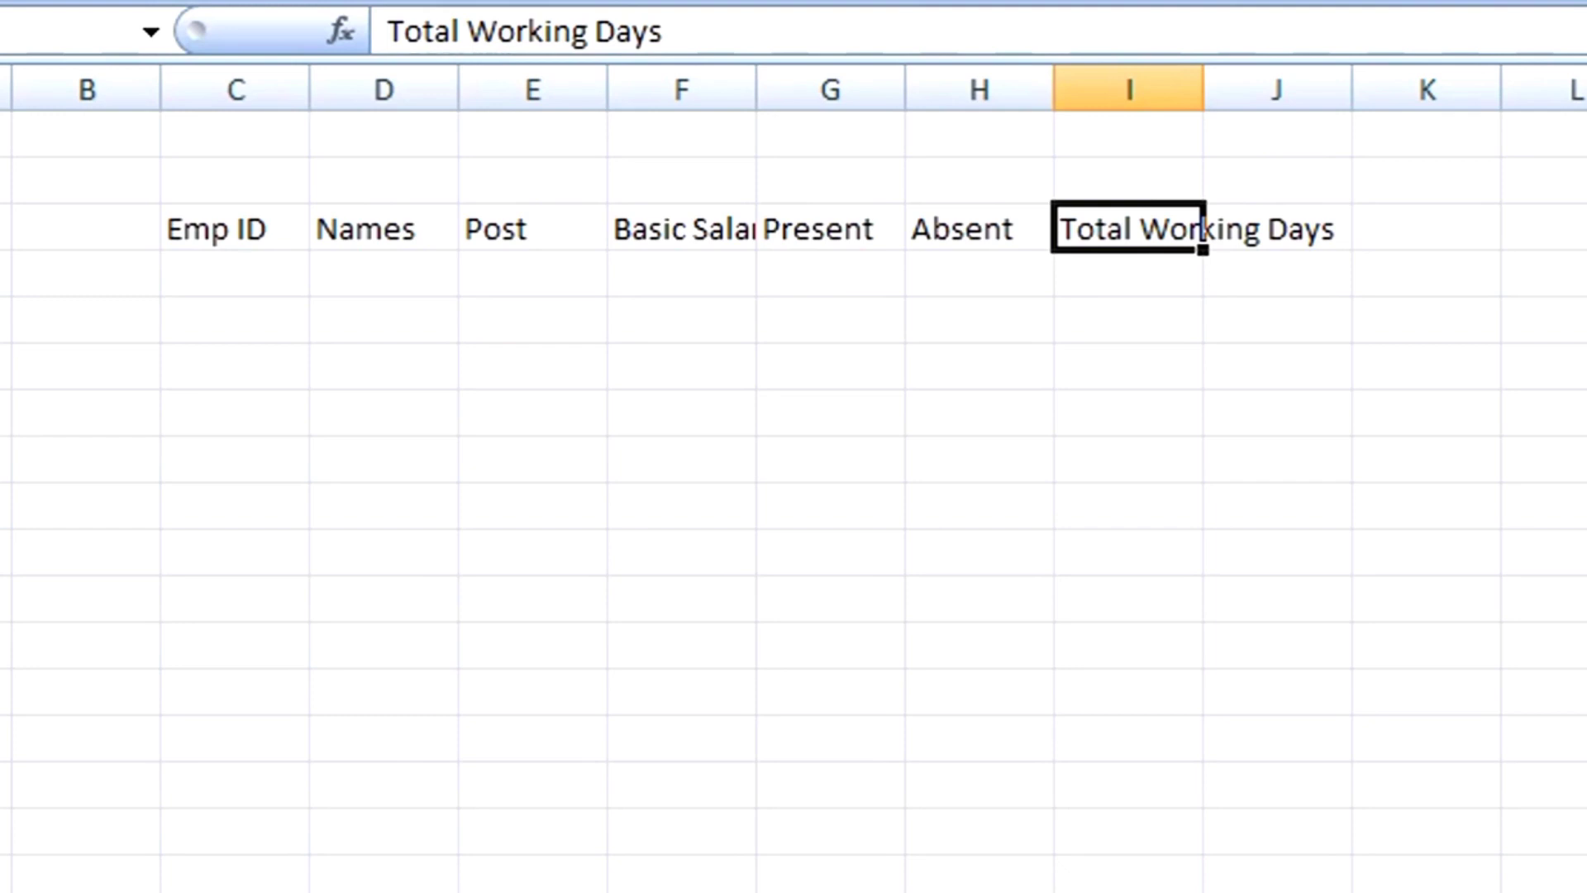
key("ctrl+y")
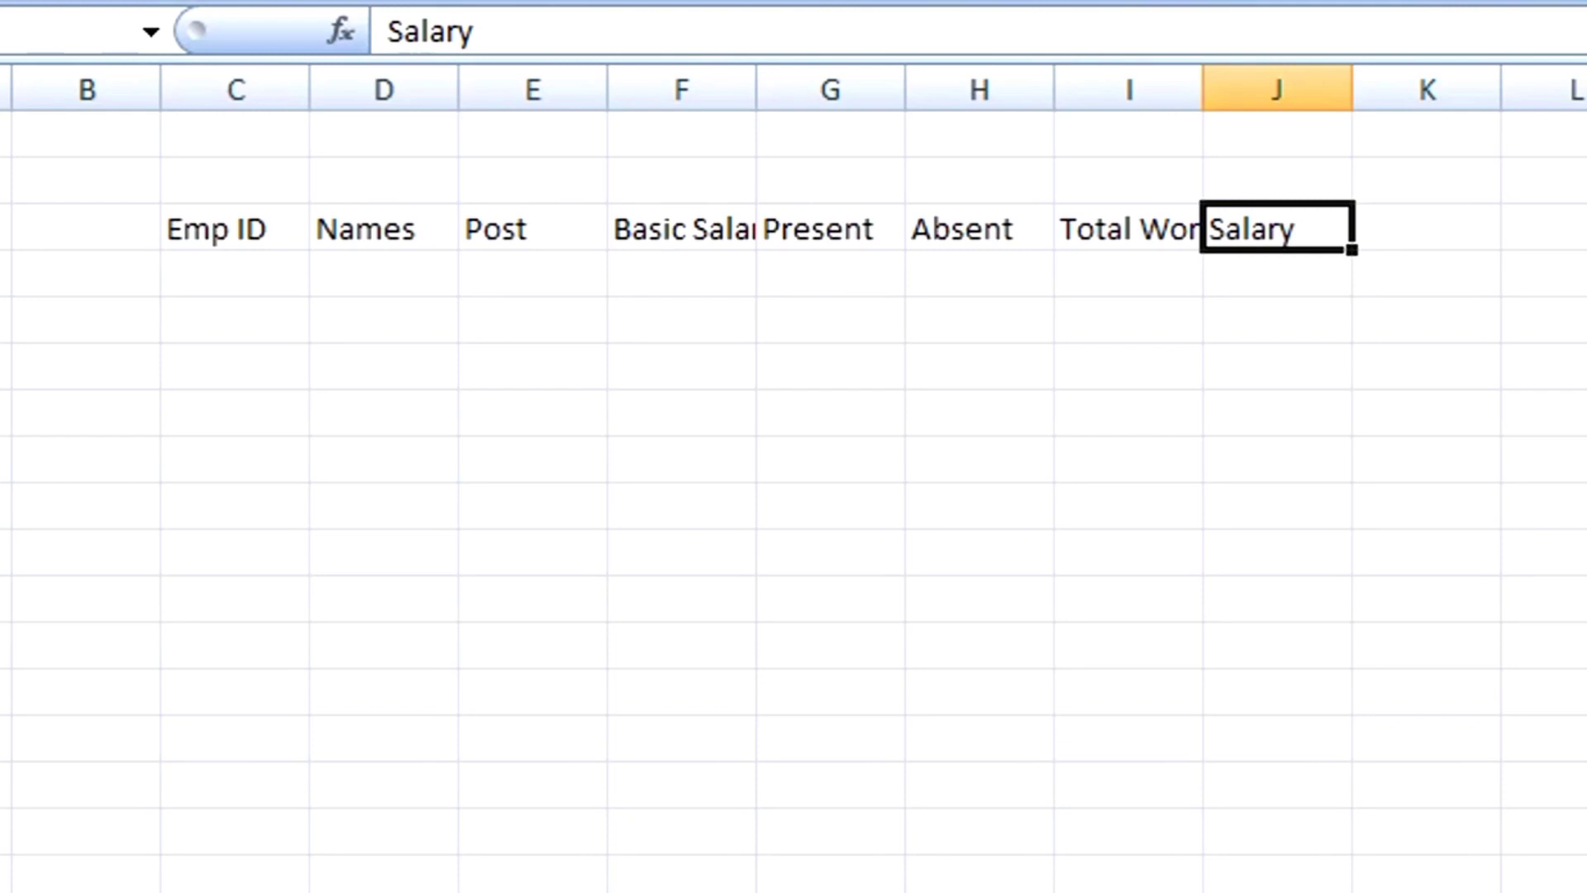
Step: Add PF 12%, Advance, HRA, Conveyance, Gross Salary and Net Salary headers after Salary
key("Tab")
type("PF 12%")
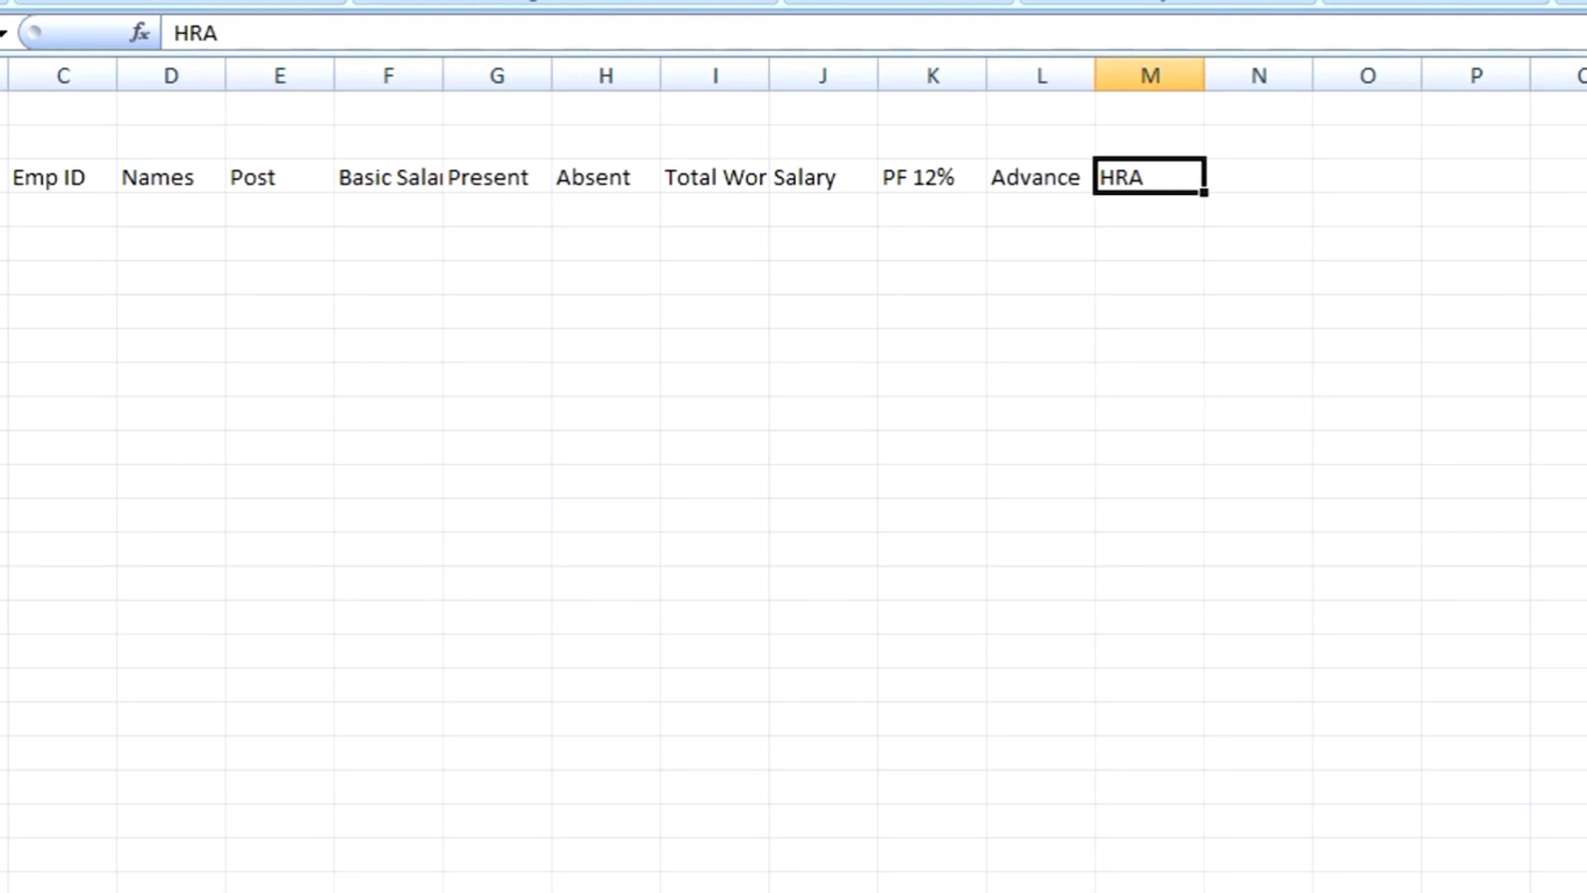
key("Right")
type("Conveyance")
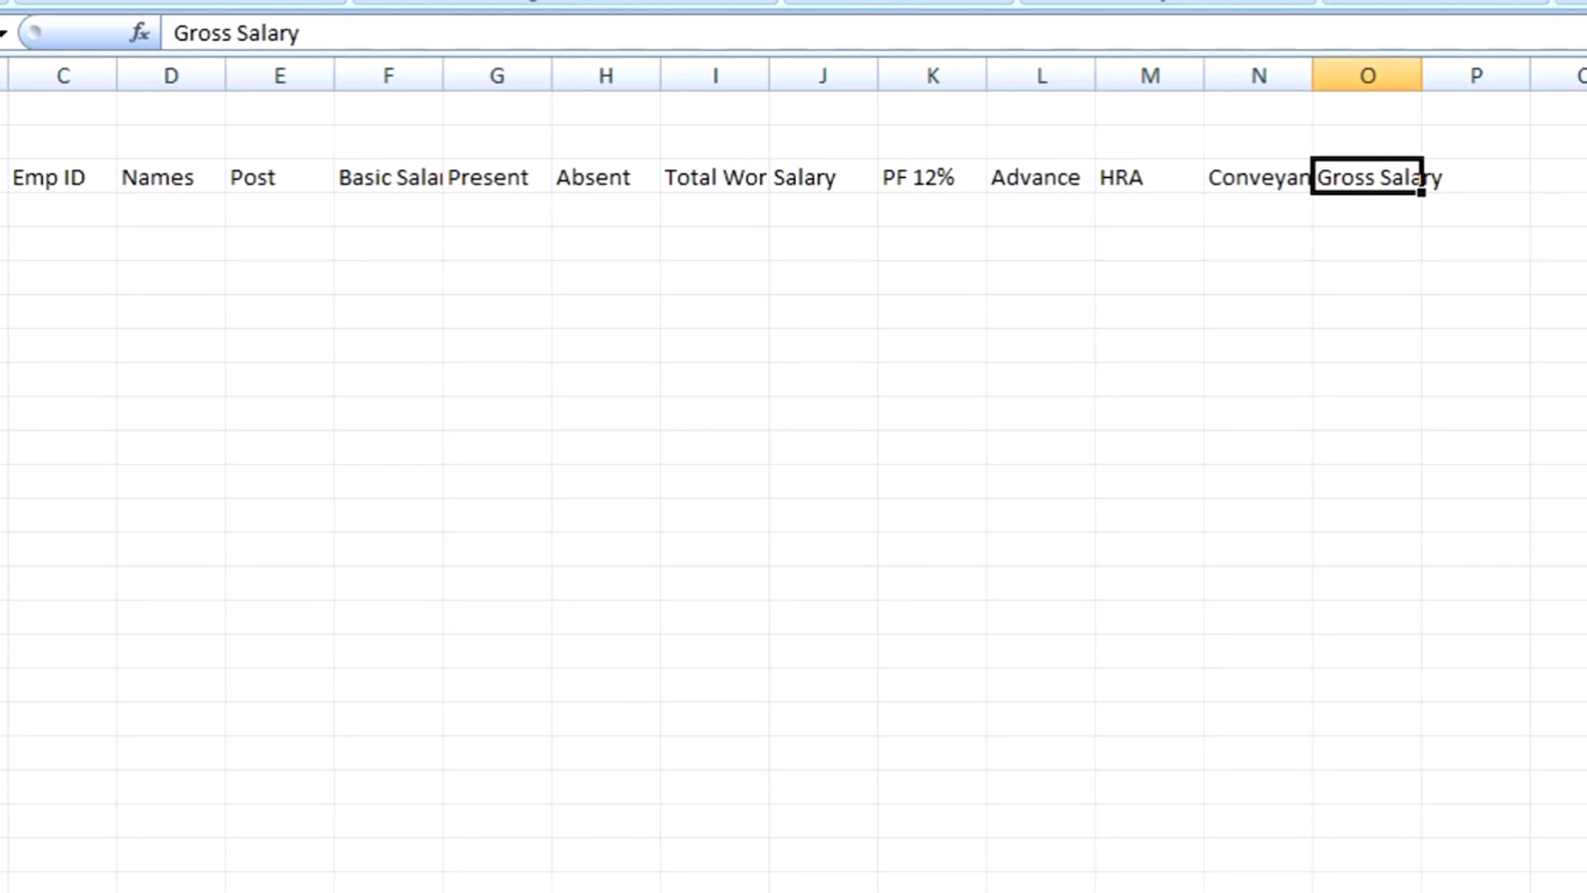
key("Right")
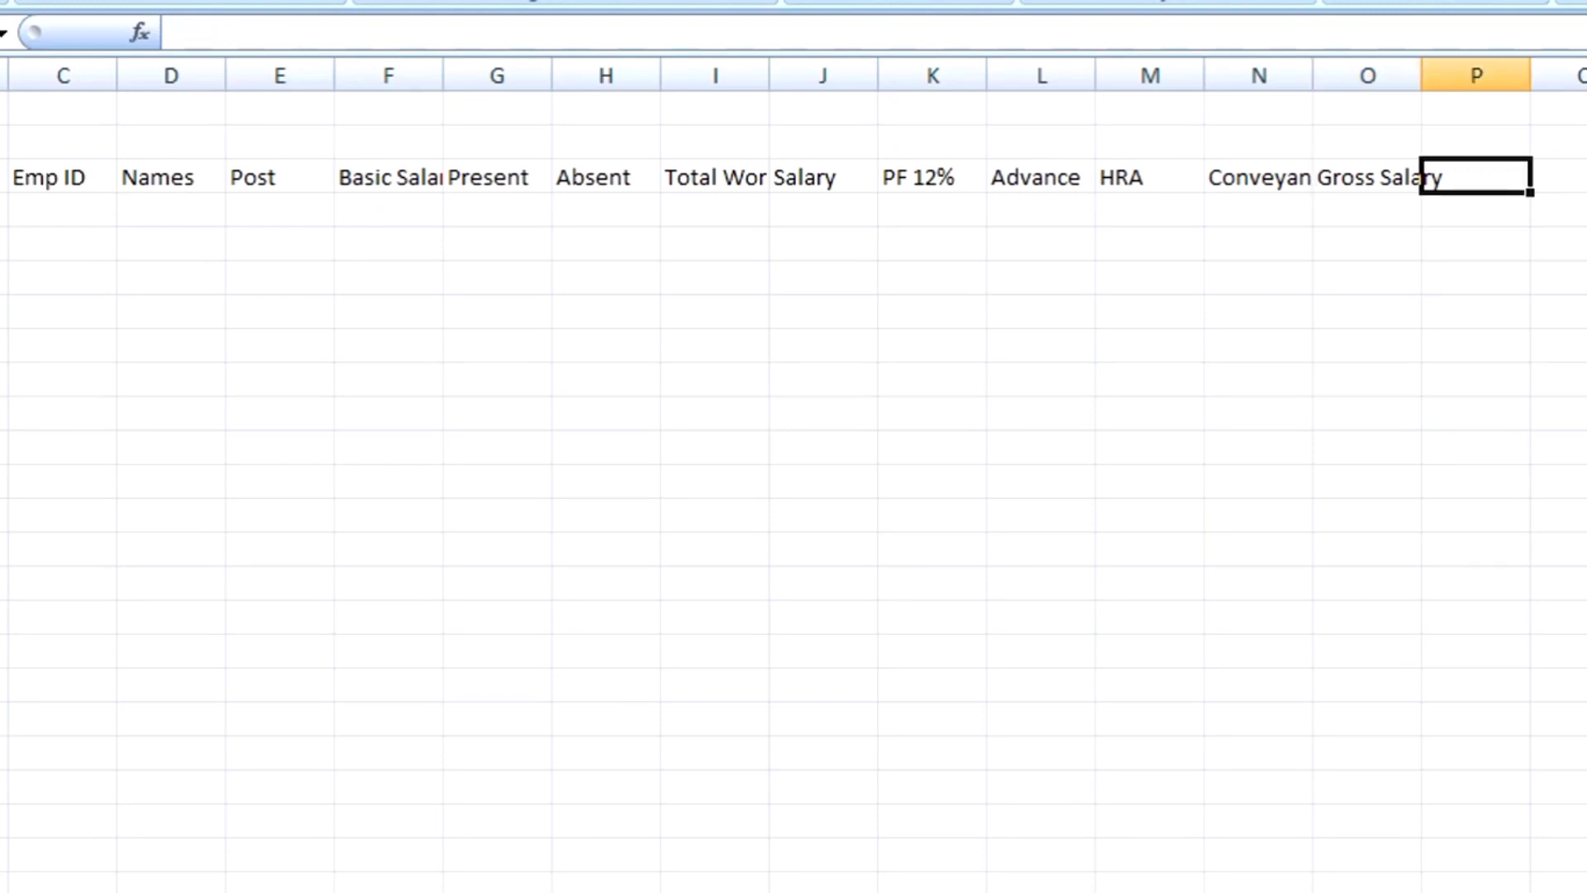
type("Net Salary")
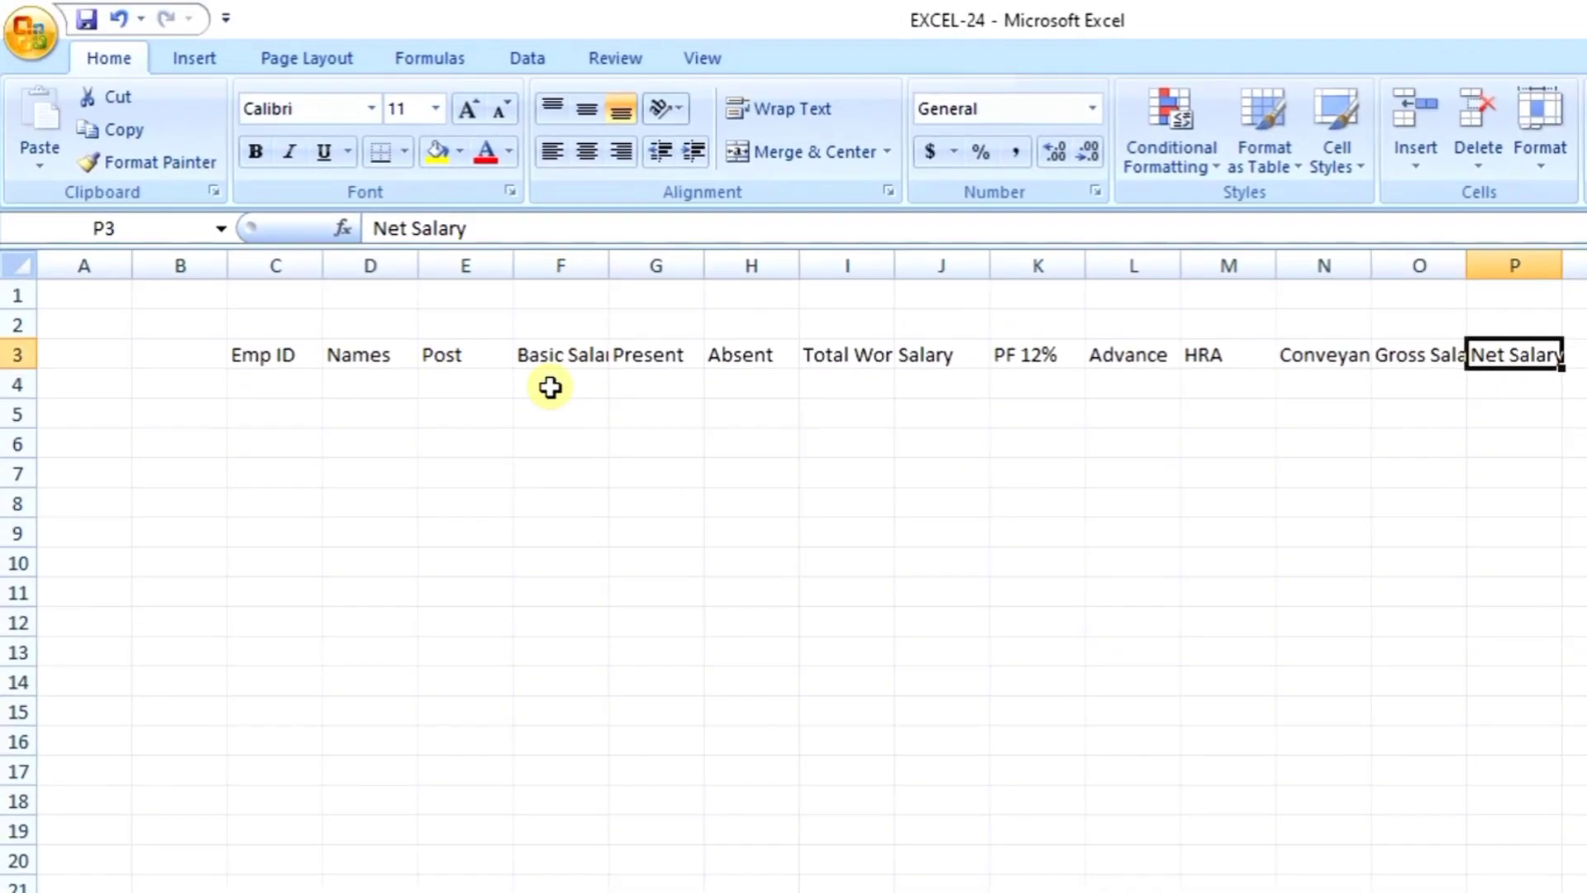
Step: Inspect the truncated Total Working Days, Gross Salary and Basic Salary headers
left_click(828, 356)
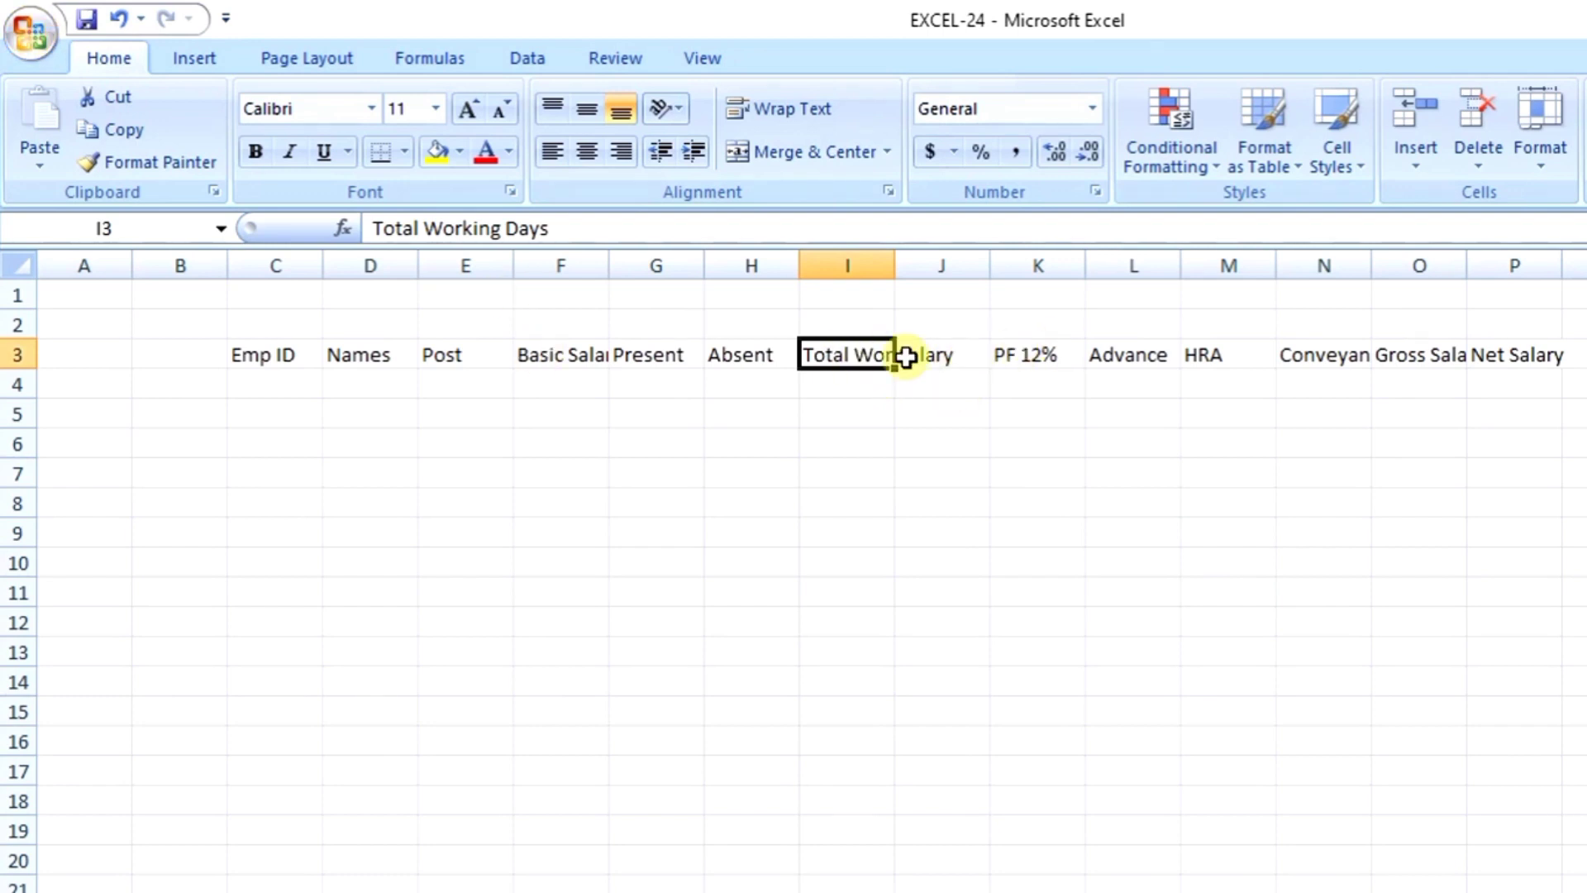
left_click(1405, 357)
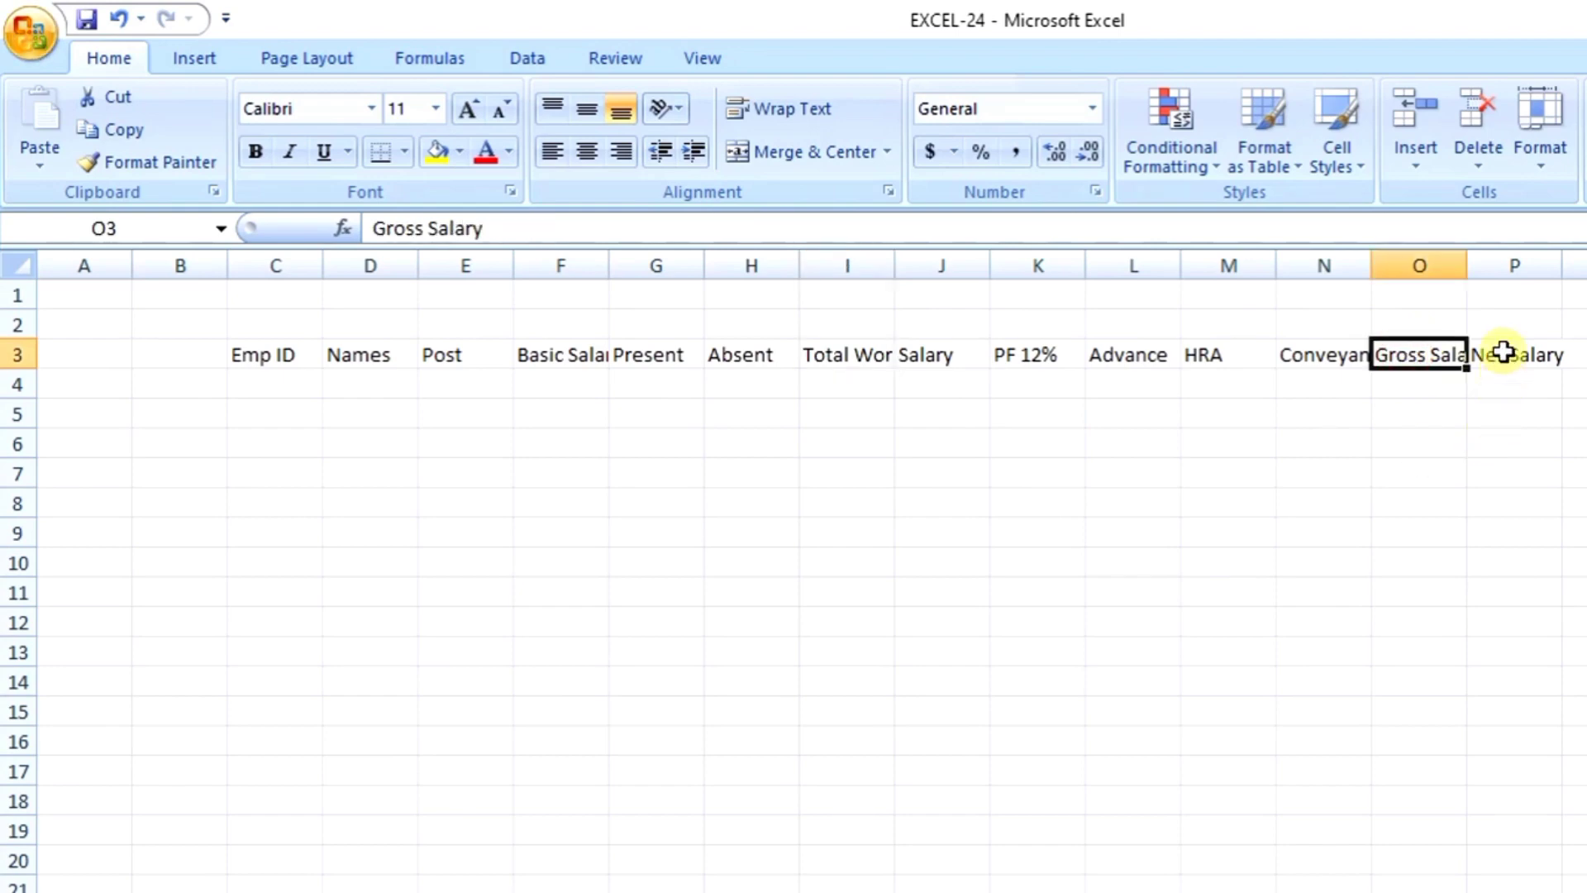
left_click(595, 361)
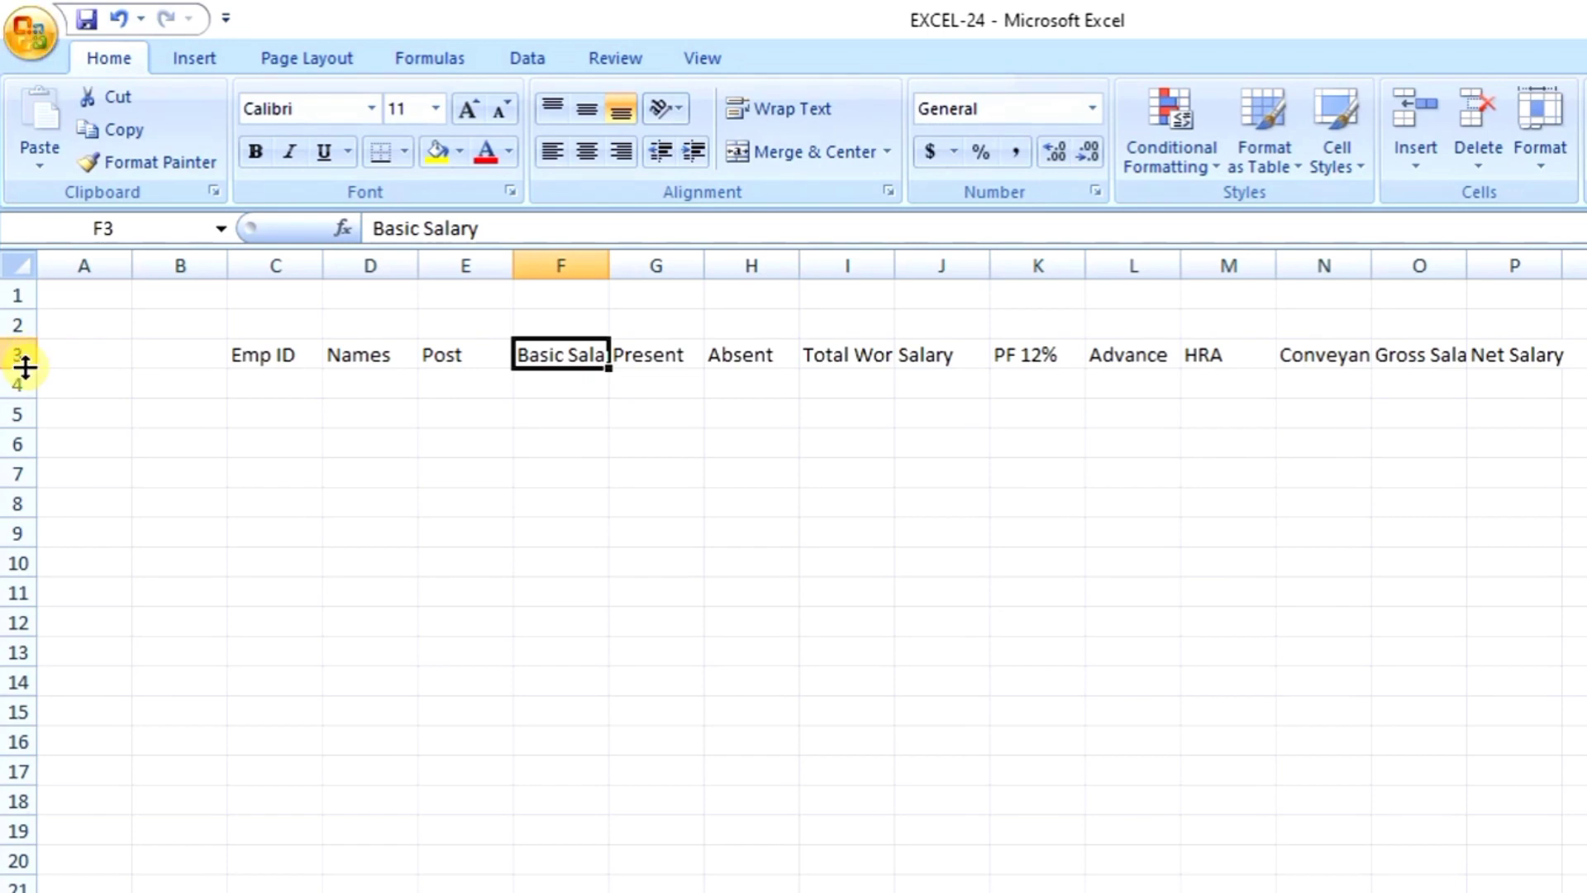
Step: Make row 3 taller (28.50) and wrap its headers, then check Basic Salary and Conveyance
left_click_drag(24, 368, 23, 402)
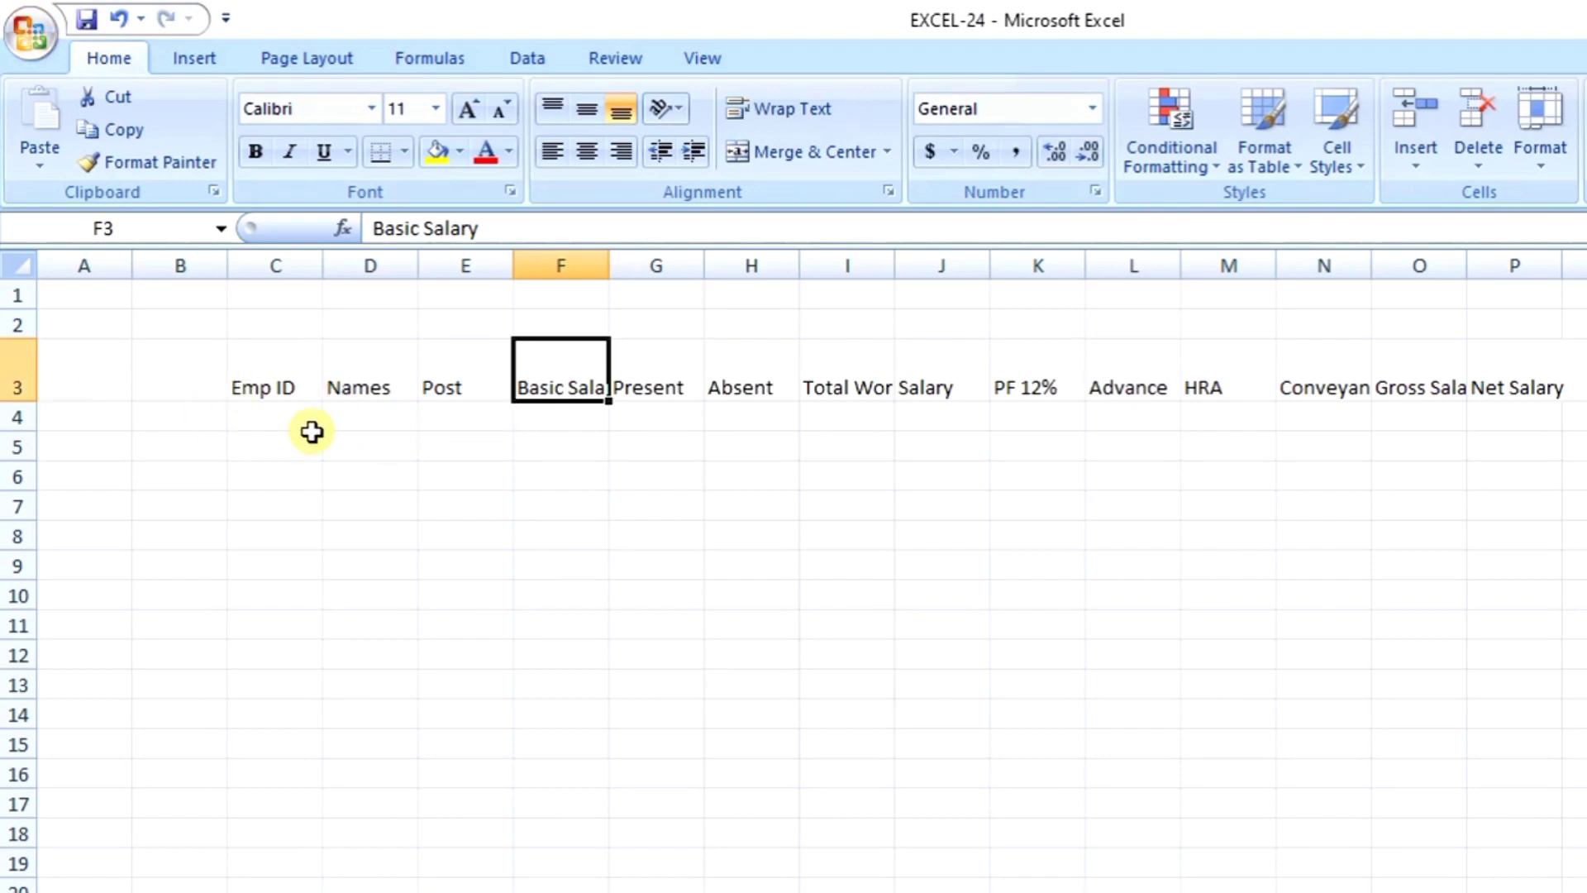
left_click(15, 369)
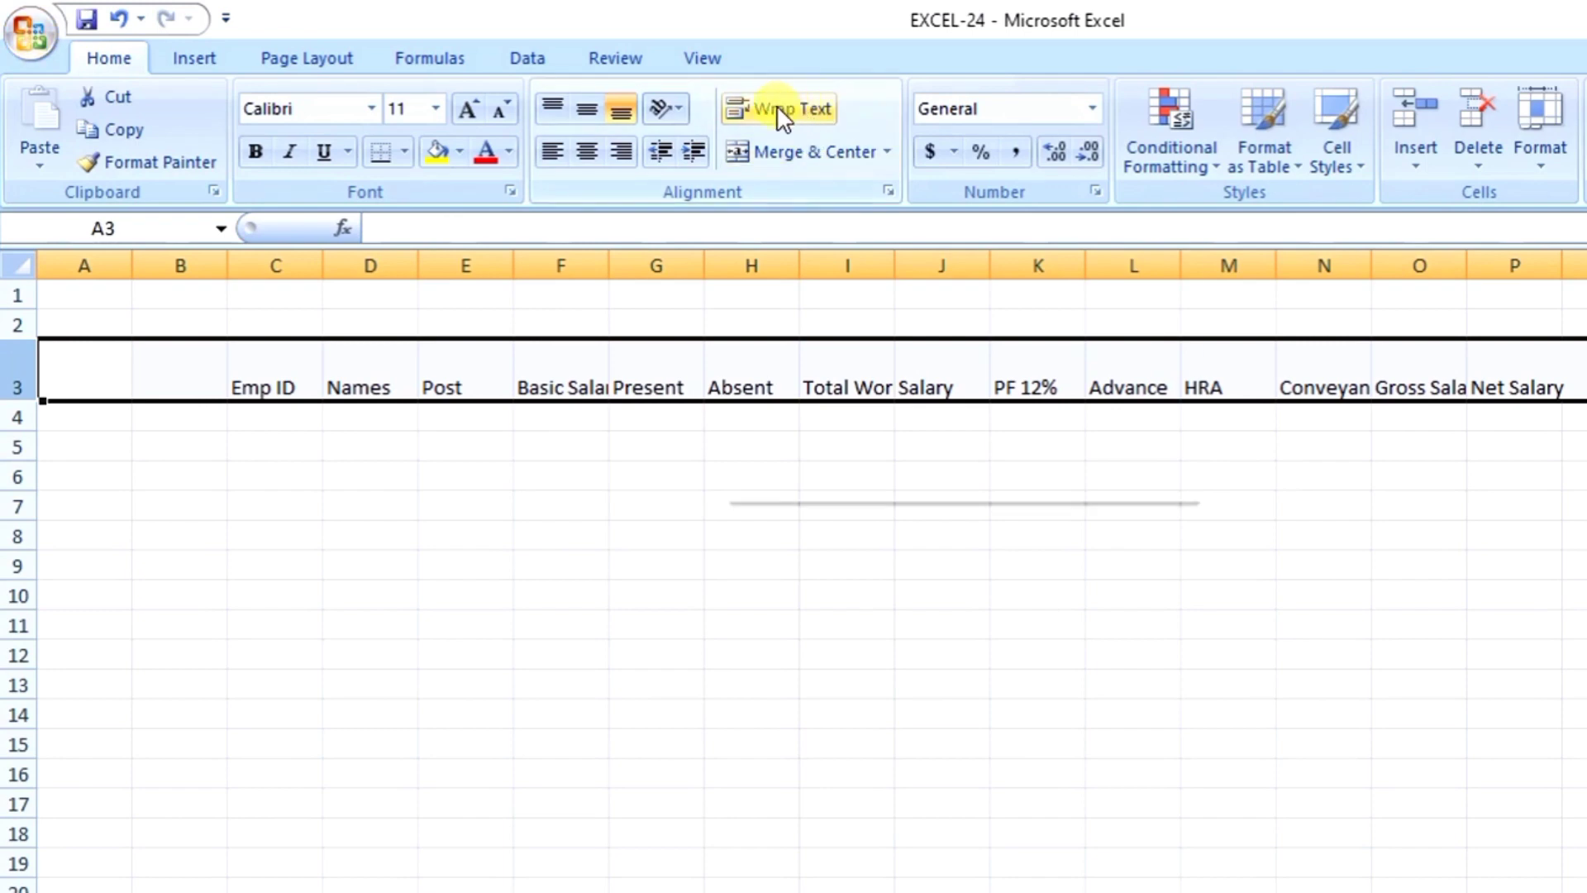
left_click(798, 121)
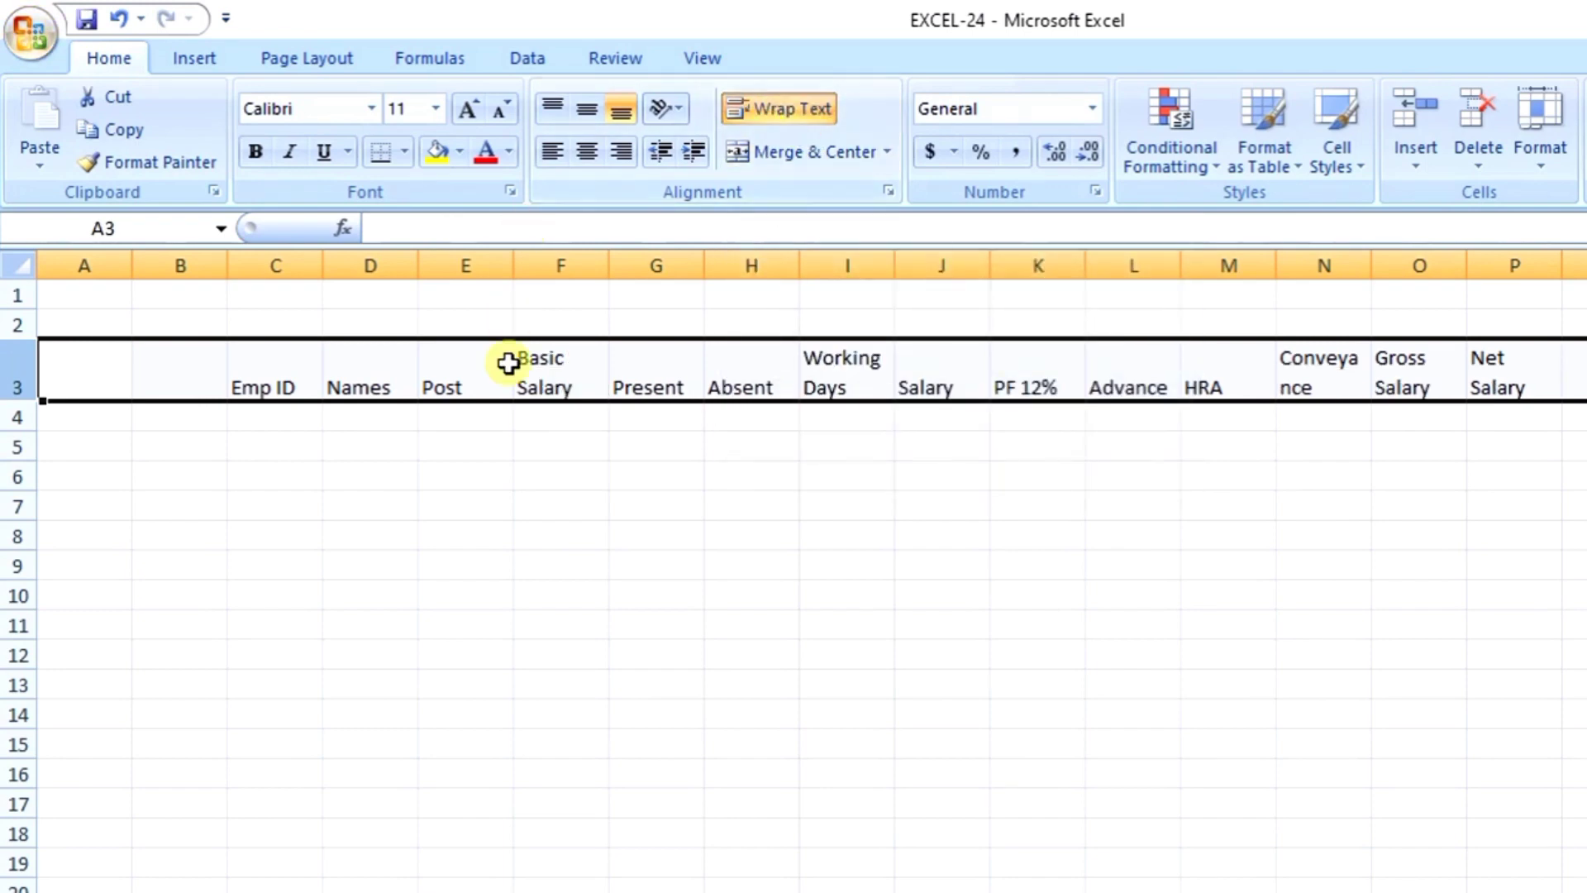
left_click(593, 377)
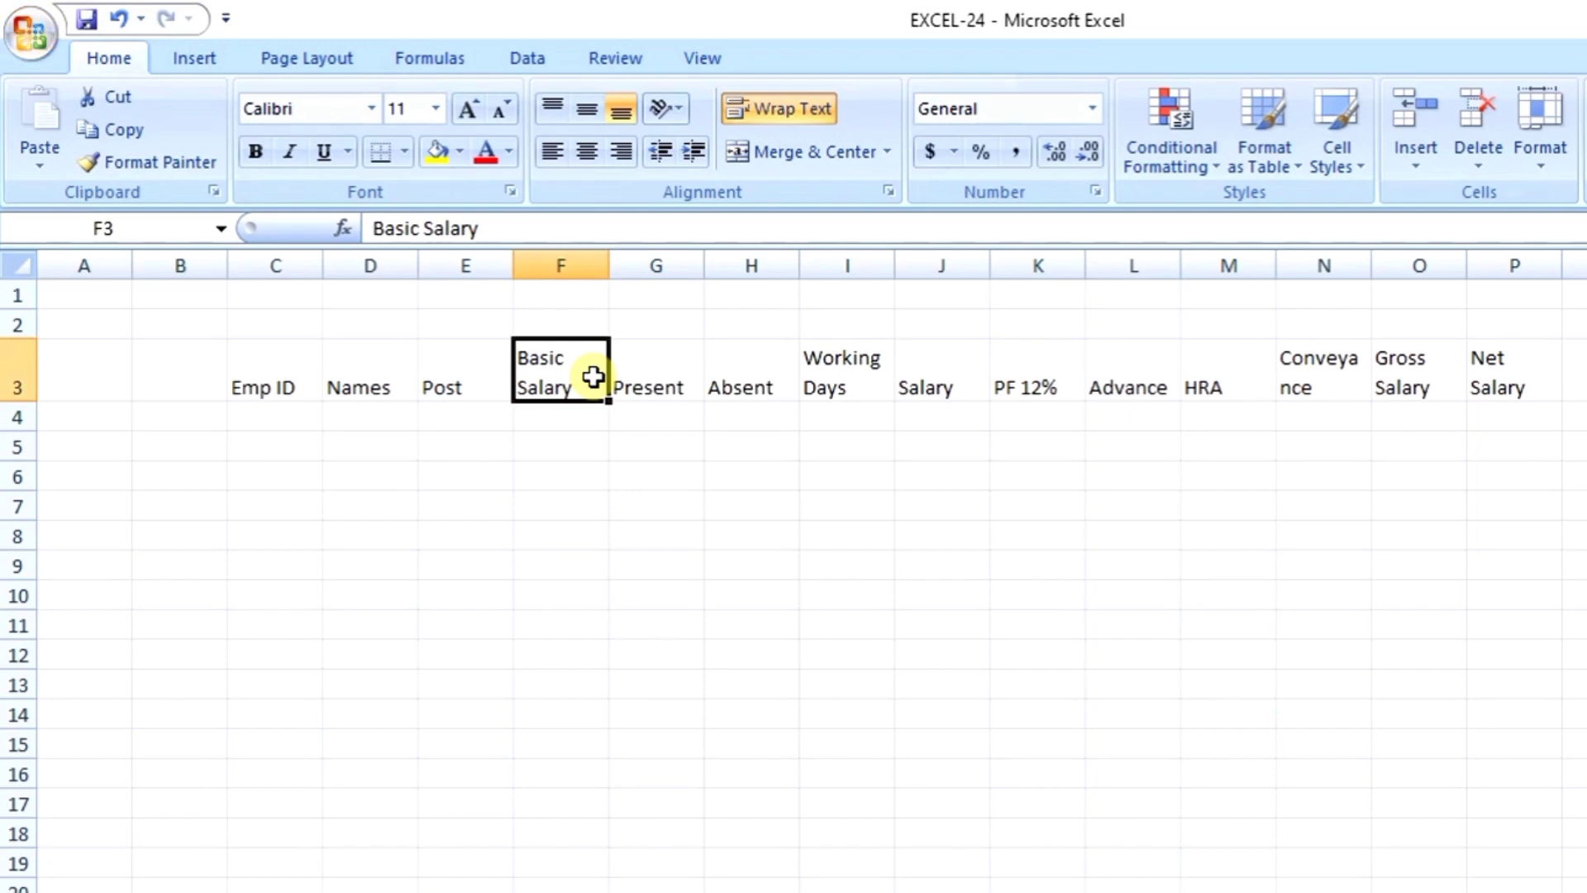
left_click(834, 367)
left_click(526, 362)
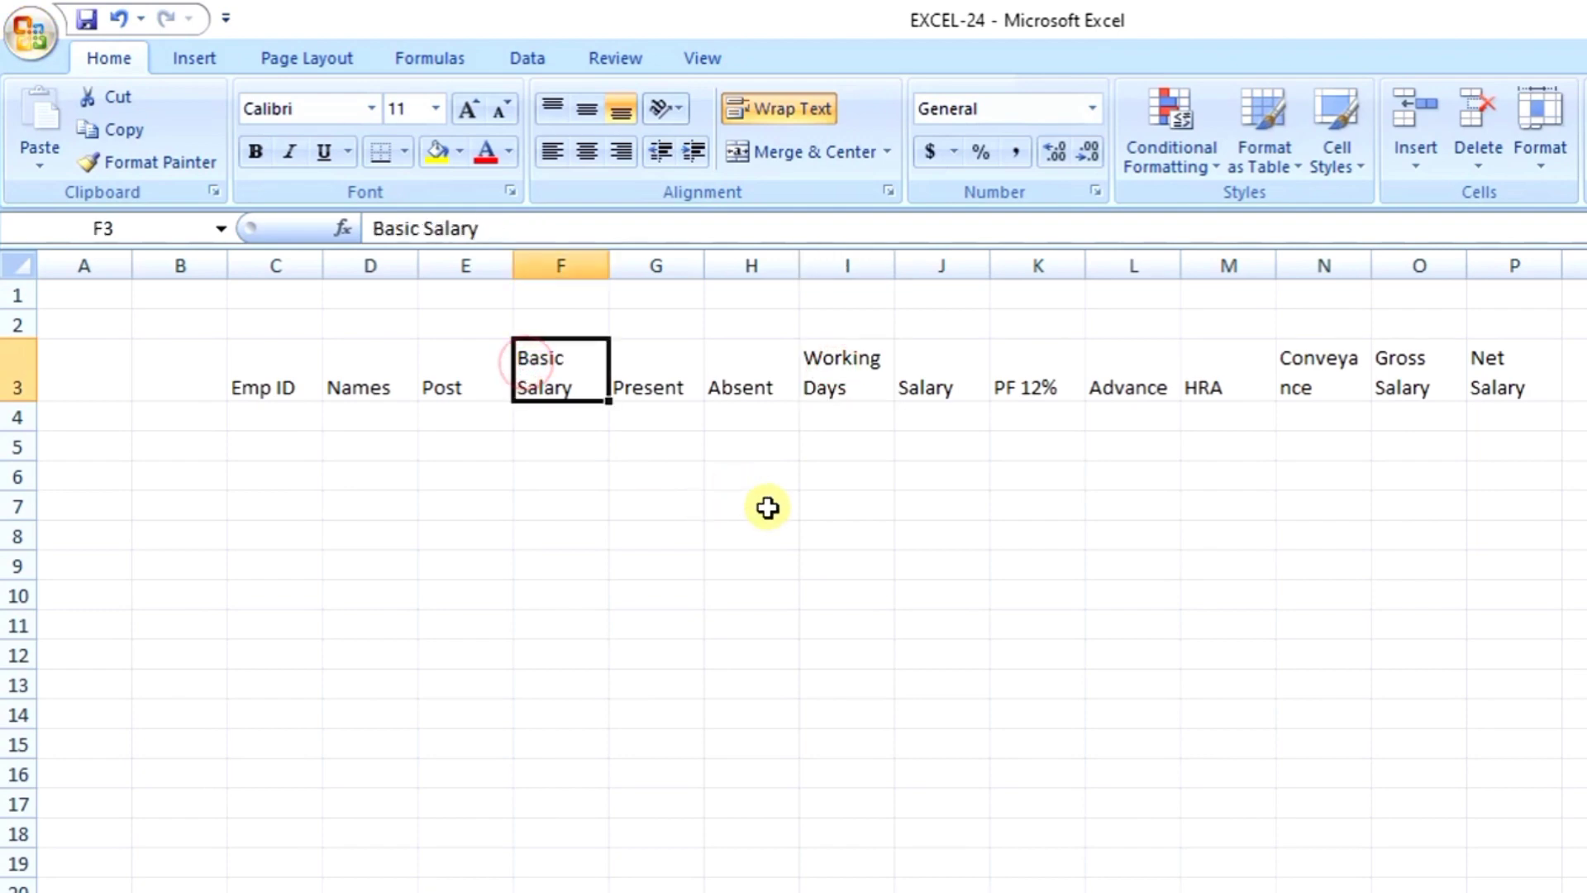
left_click(1324, 383)
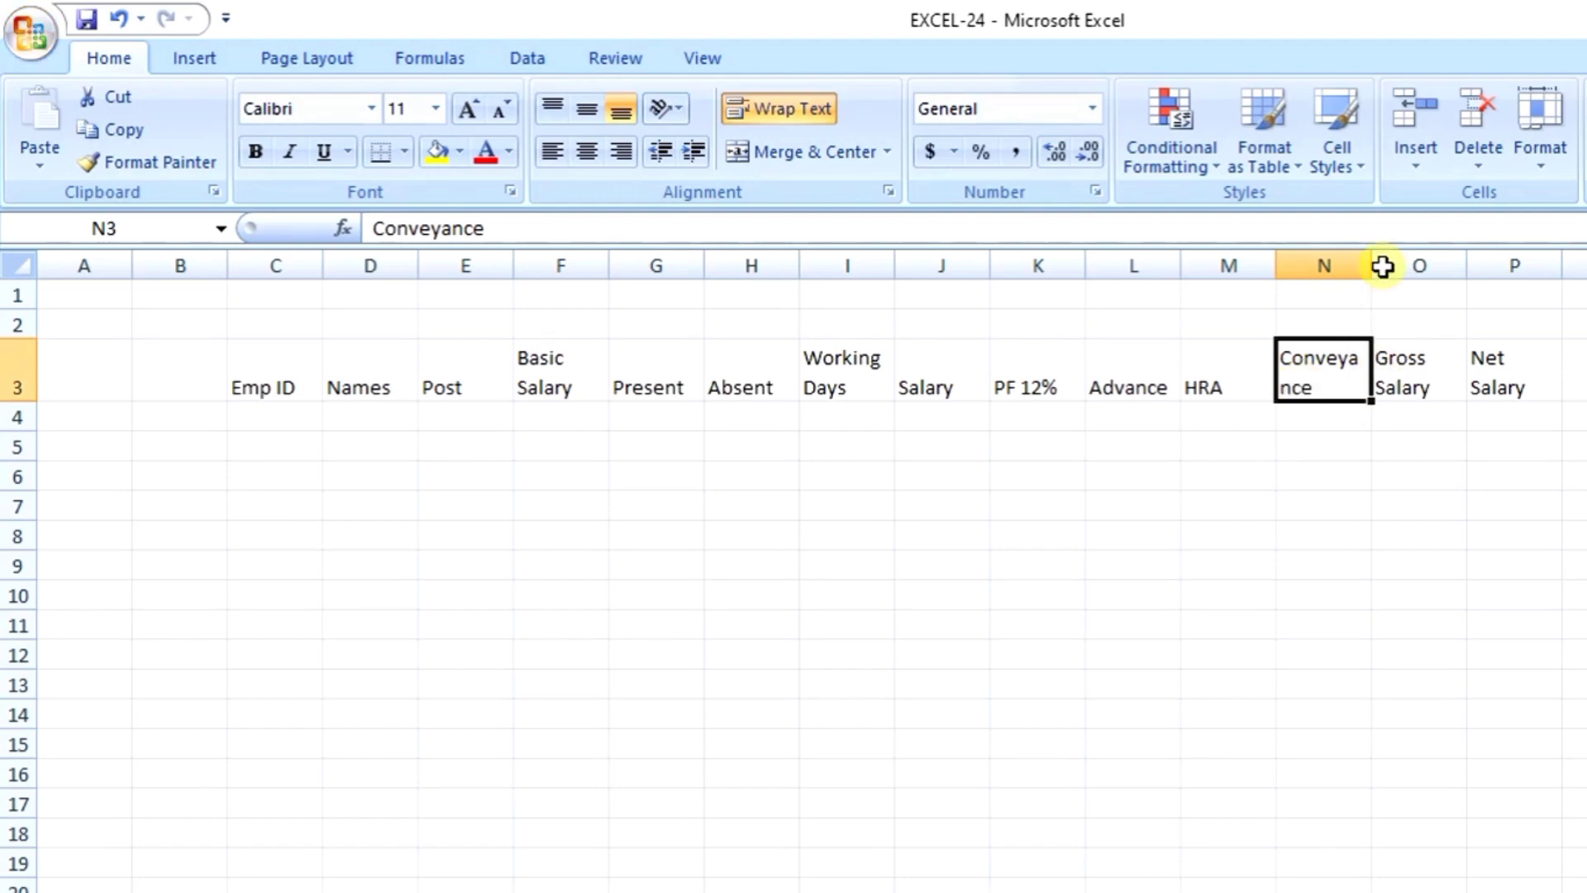
Step: Widen column N for Conveyance and center the header row horizontally and vertically
left_click_drag(1367, 255, 1391, 260)
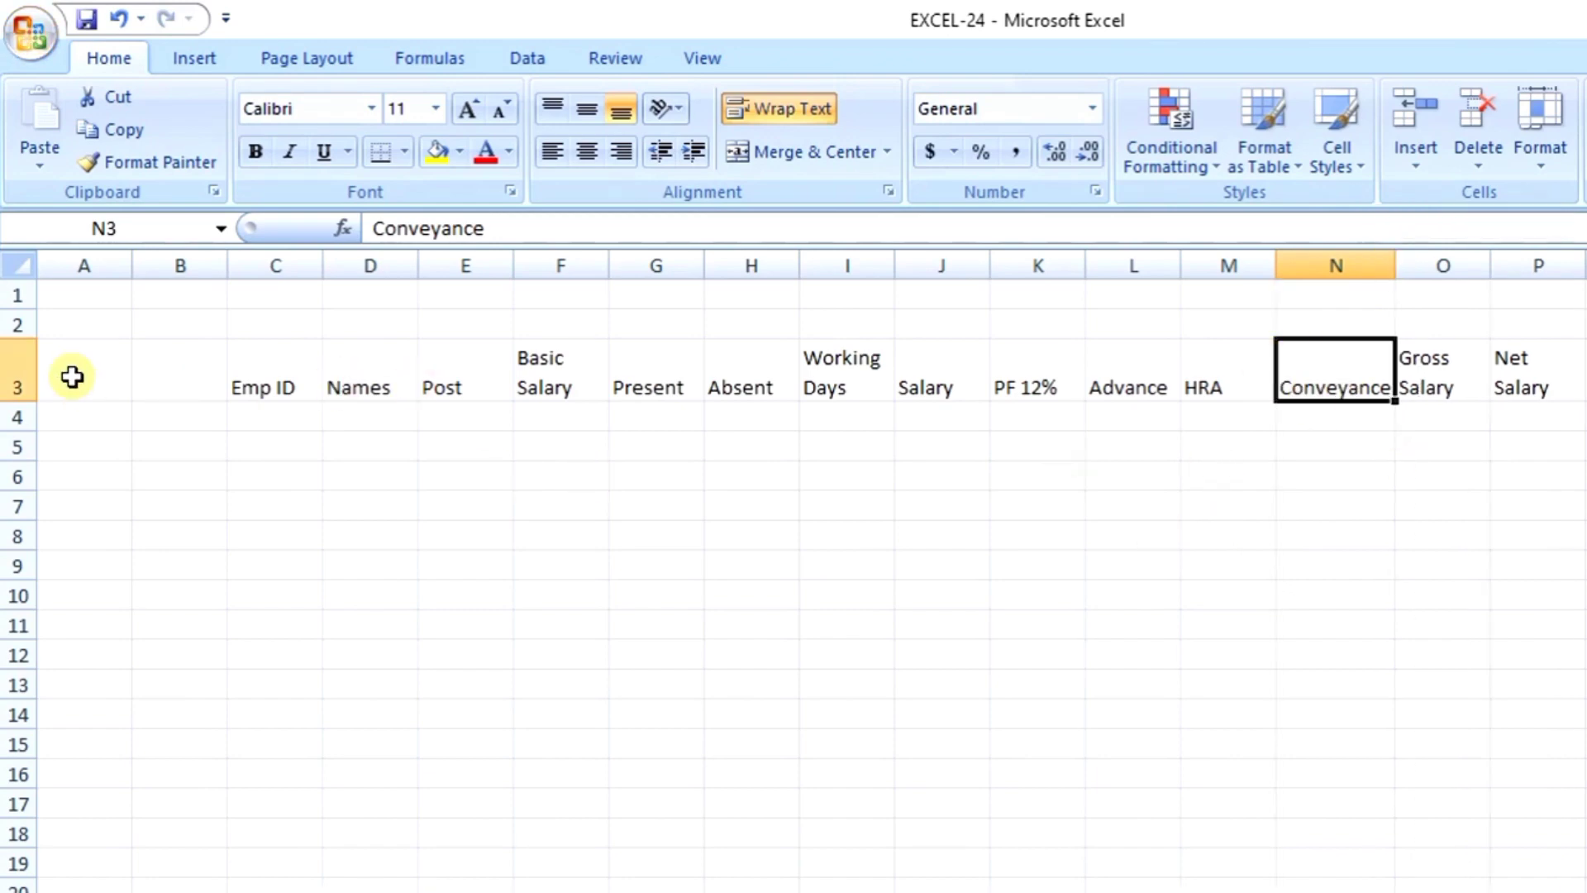
left_click(14, 364)
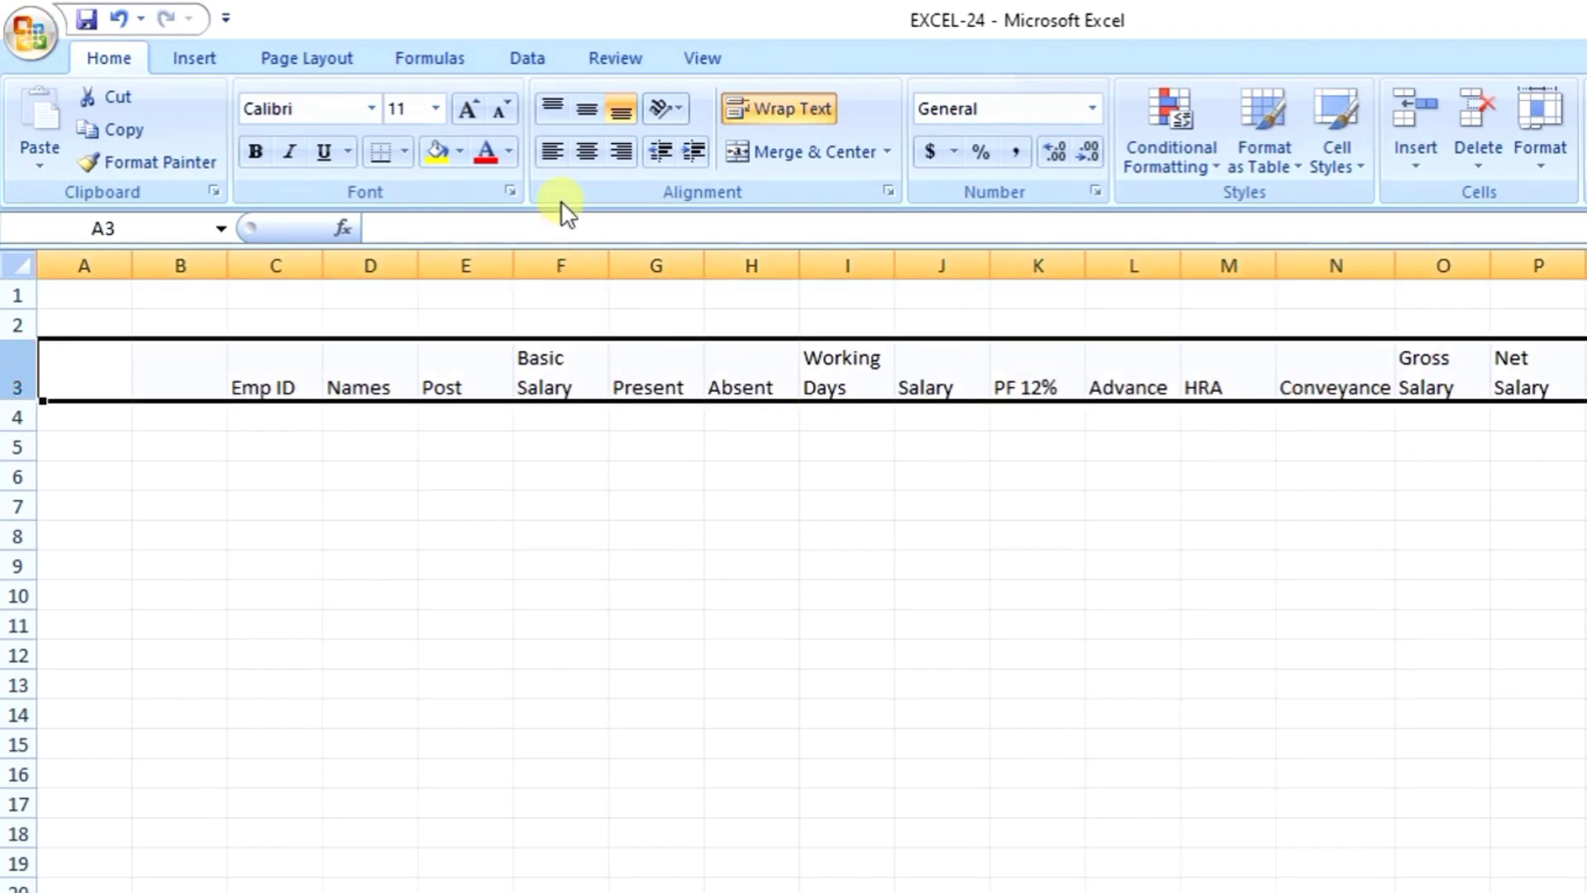
left_click(587, 151)
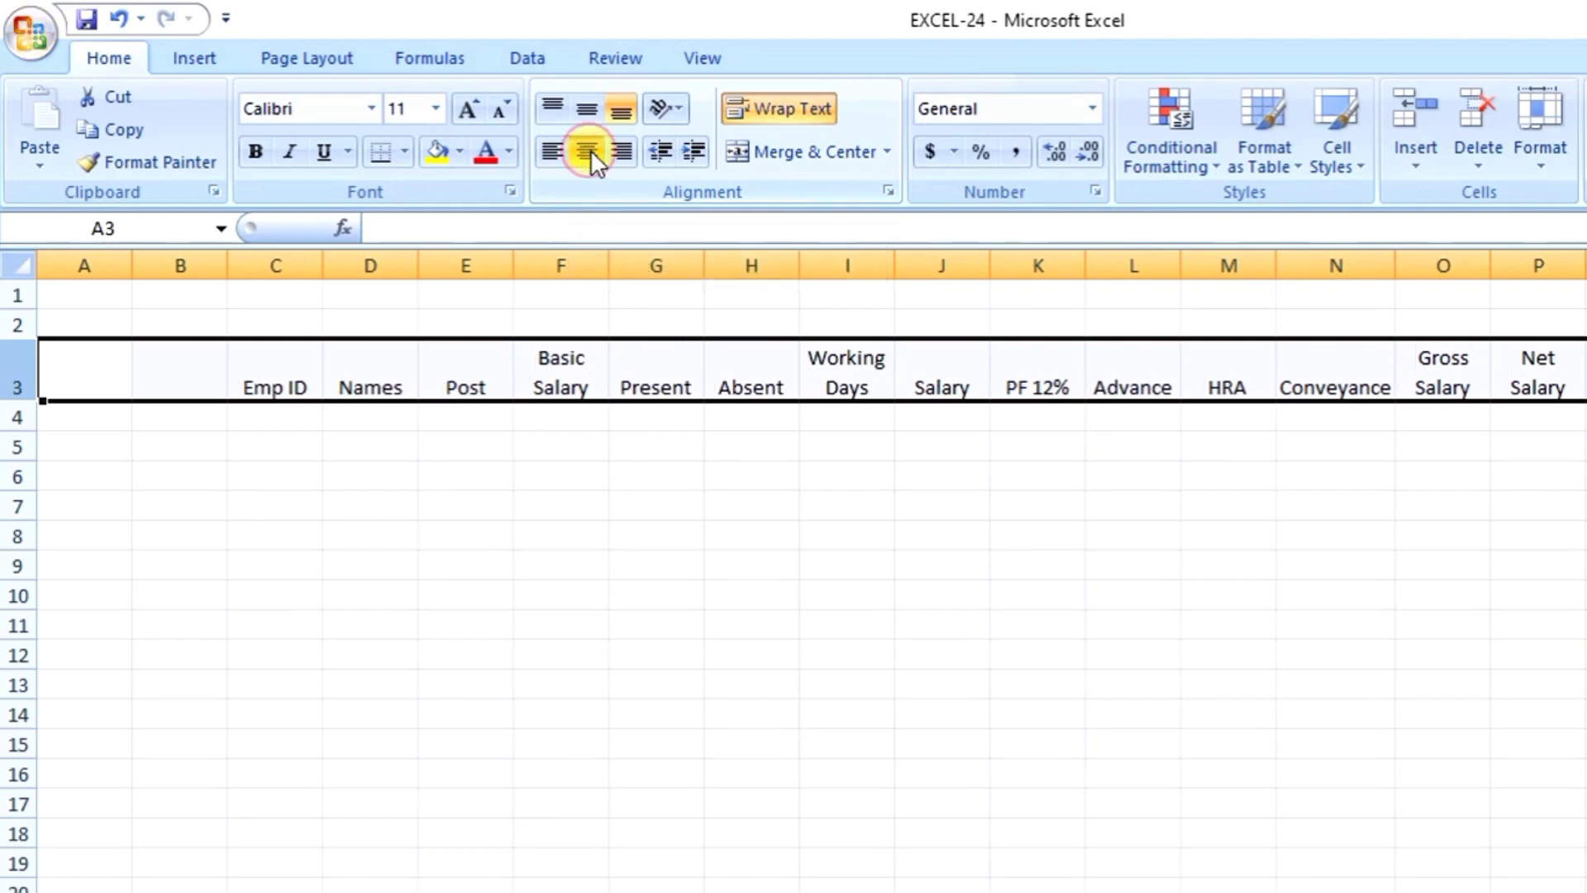
left_click(590, 106)
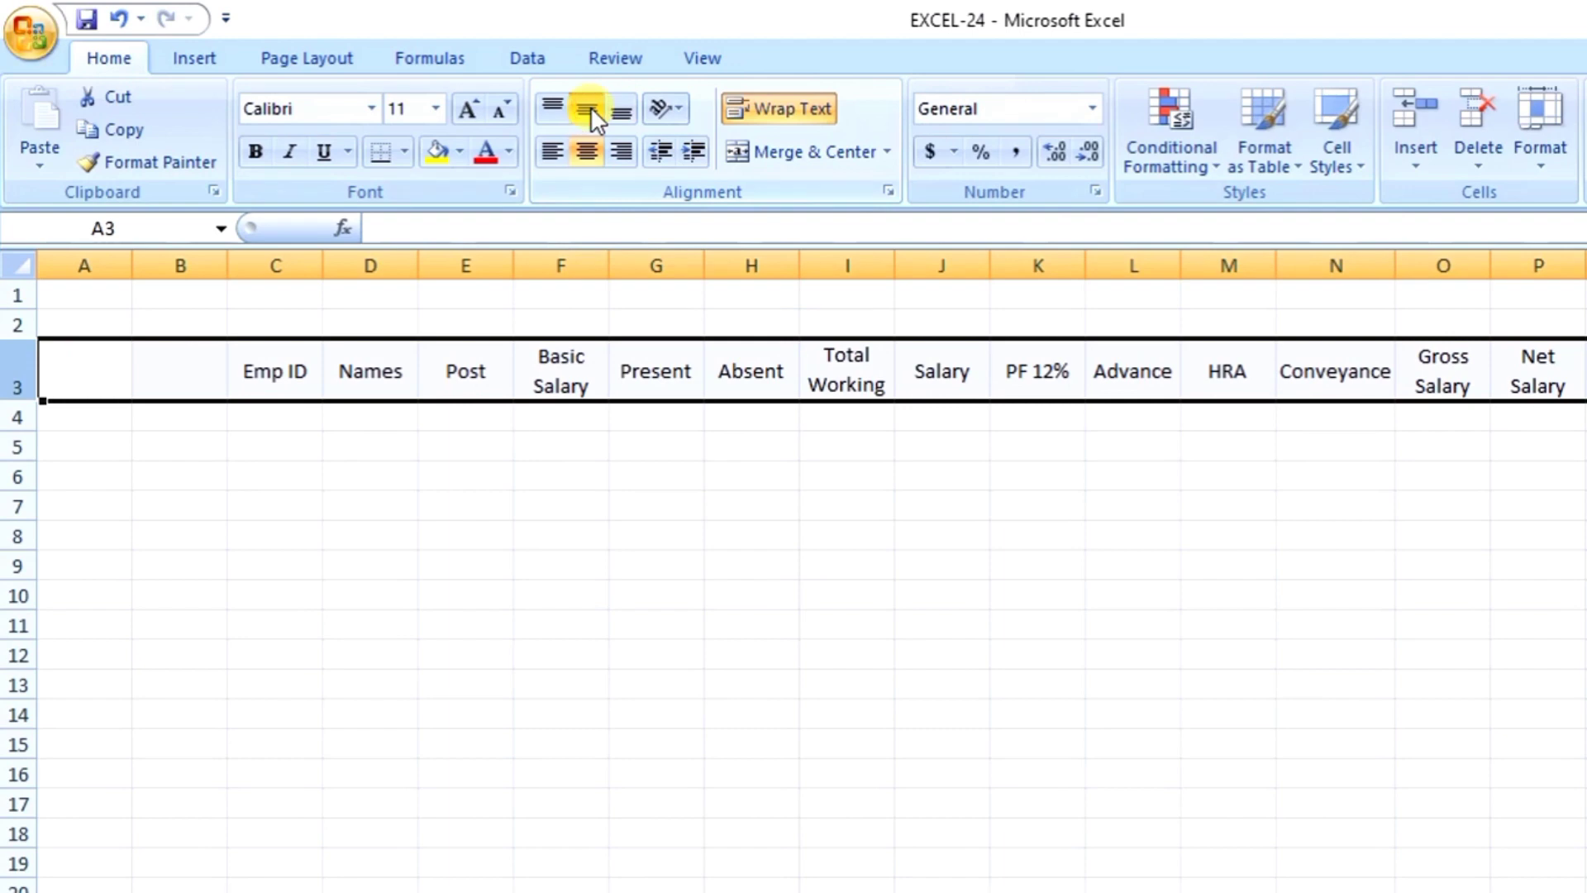
Step: Fill headers C3:P3 yellow and apply All Borders to every cell
left_click(276, 396)
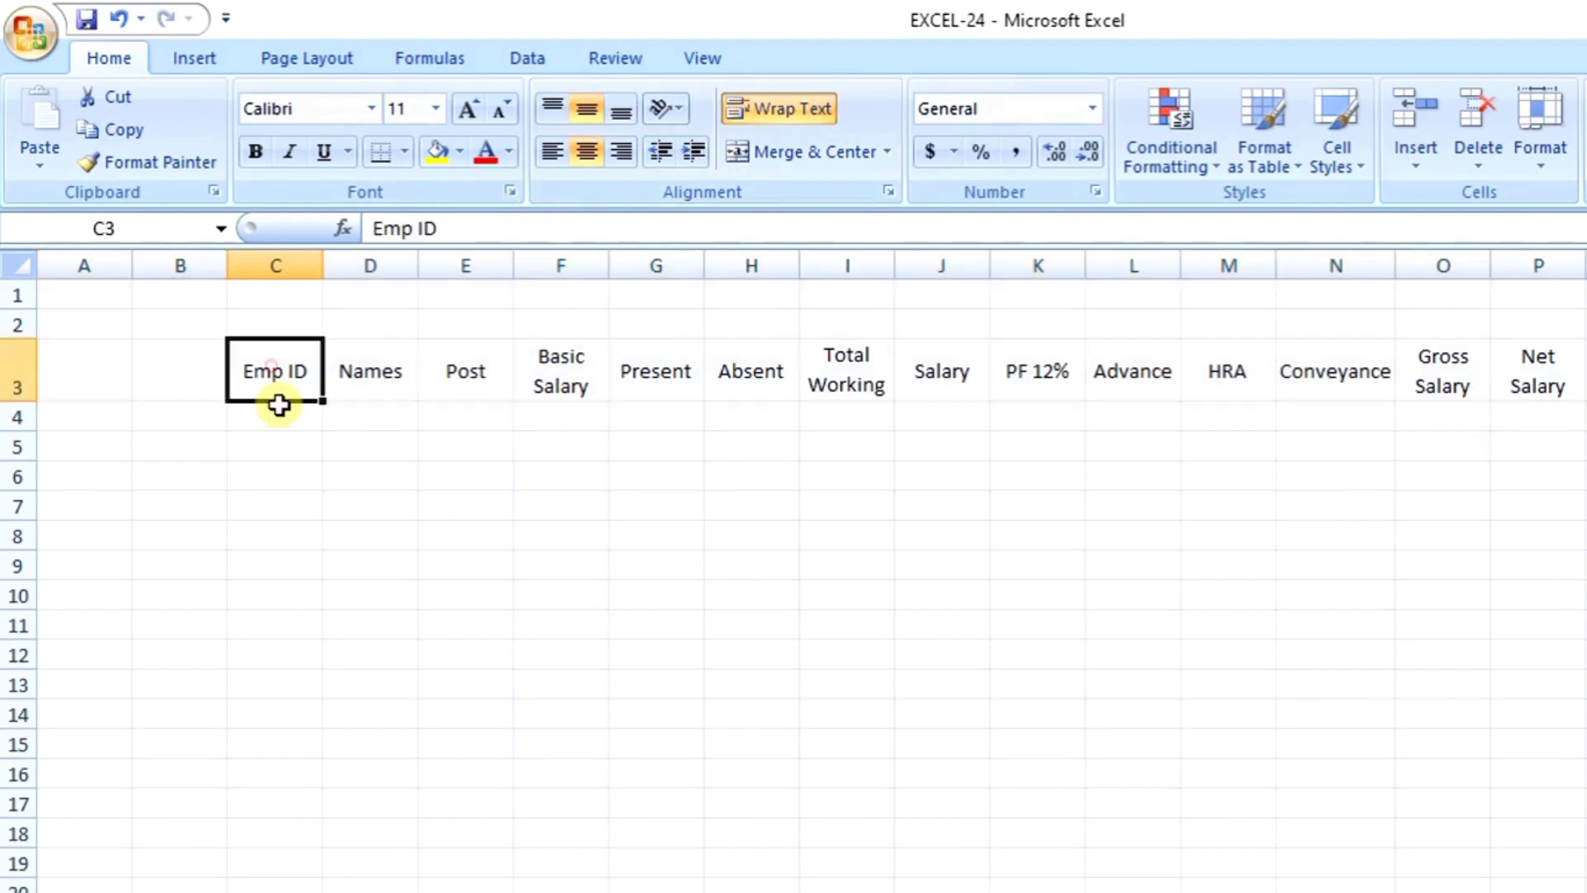
left_click_drag(283, 369, 1543, 377)
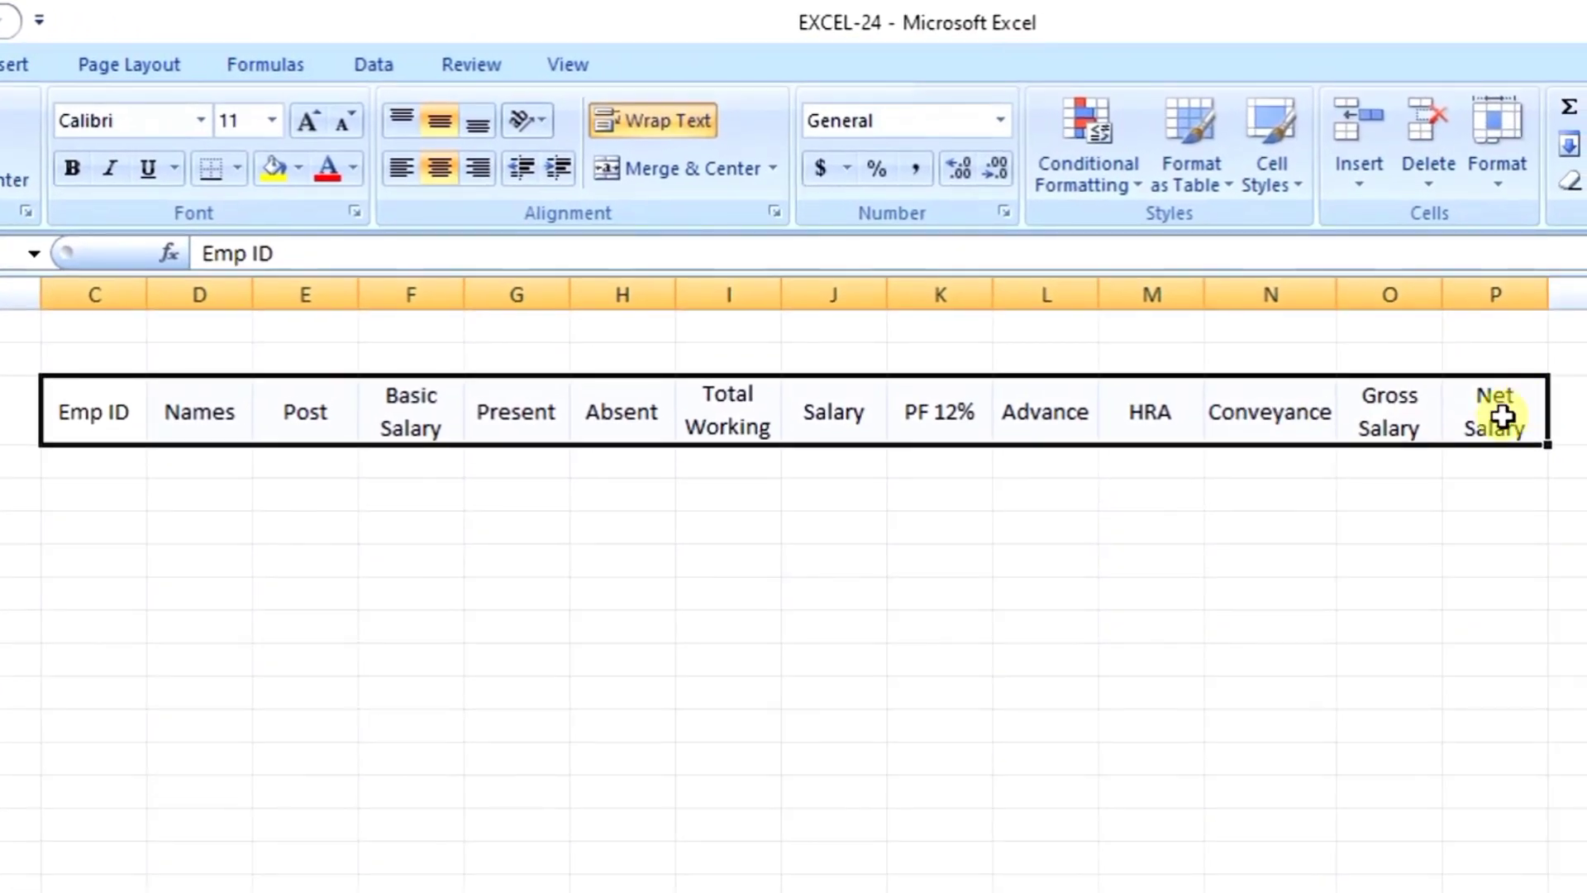
left_click(275, 172)
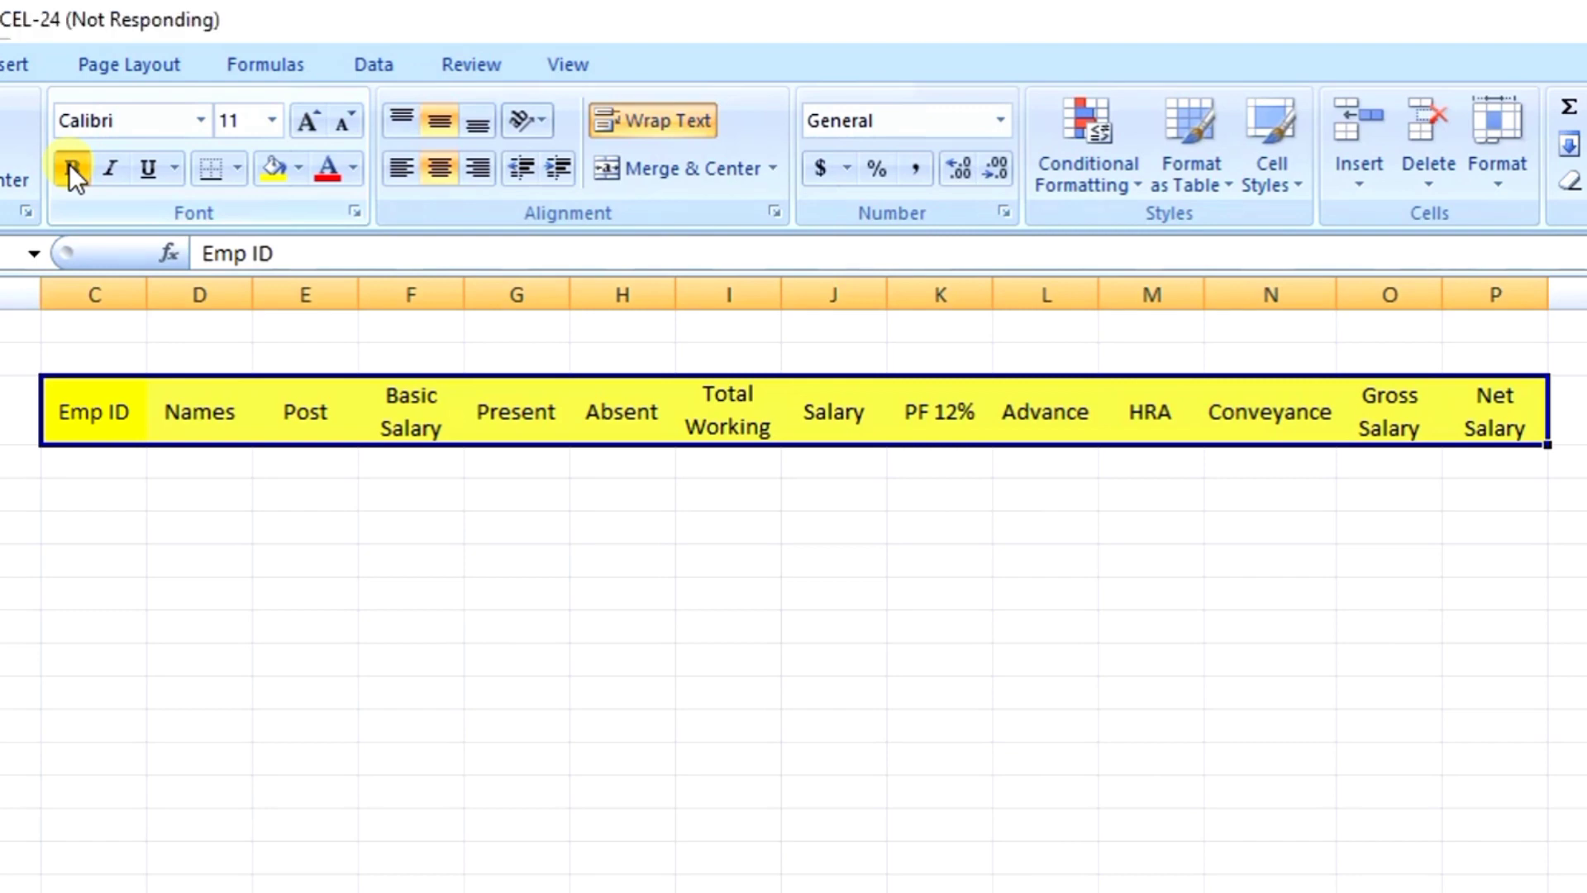
left_click(238, 170)
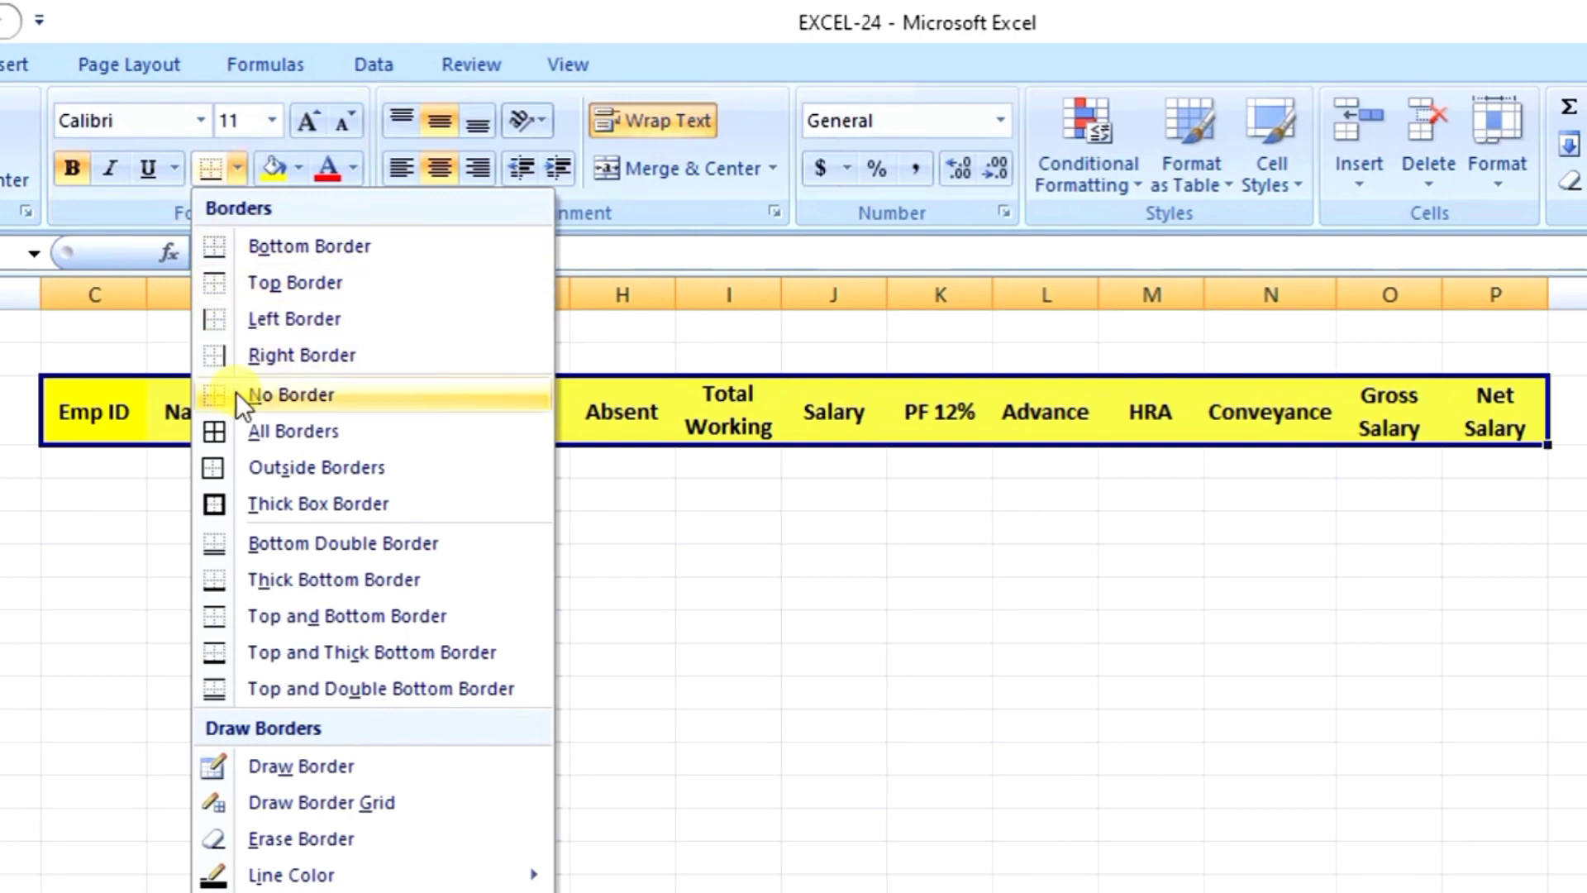
left_click(280, 430)
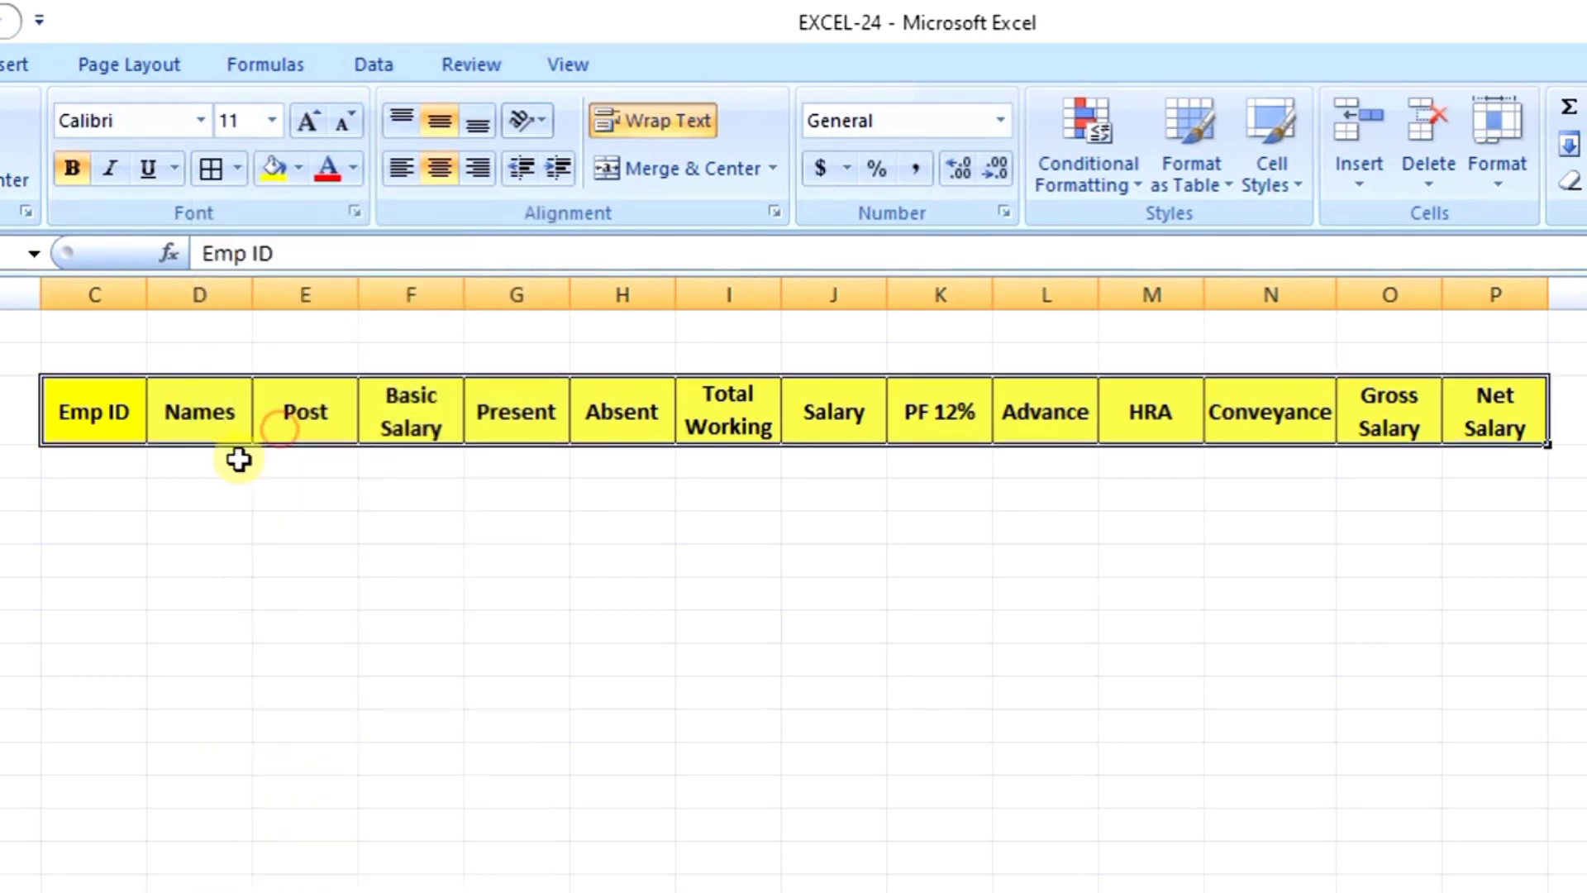
left_click(962, 722)
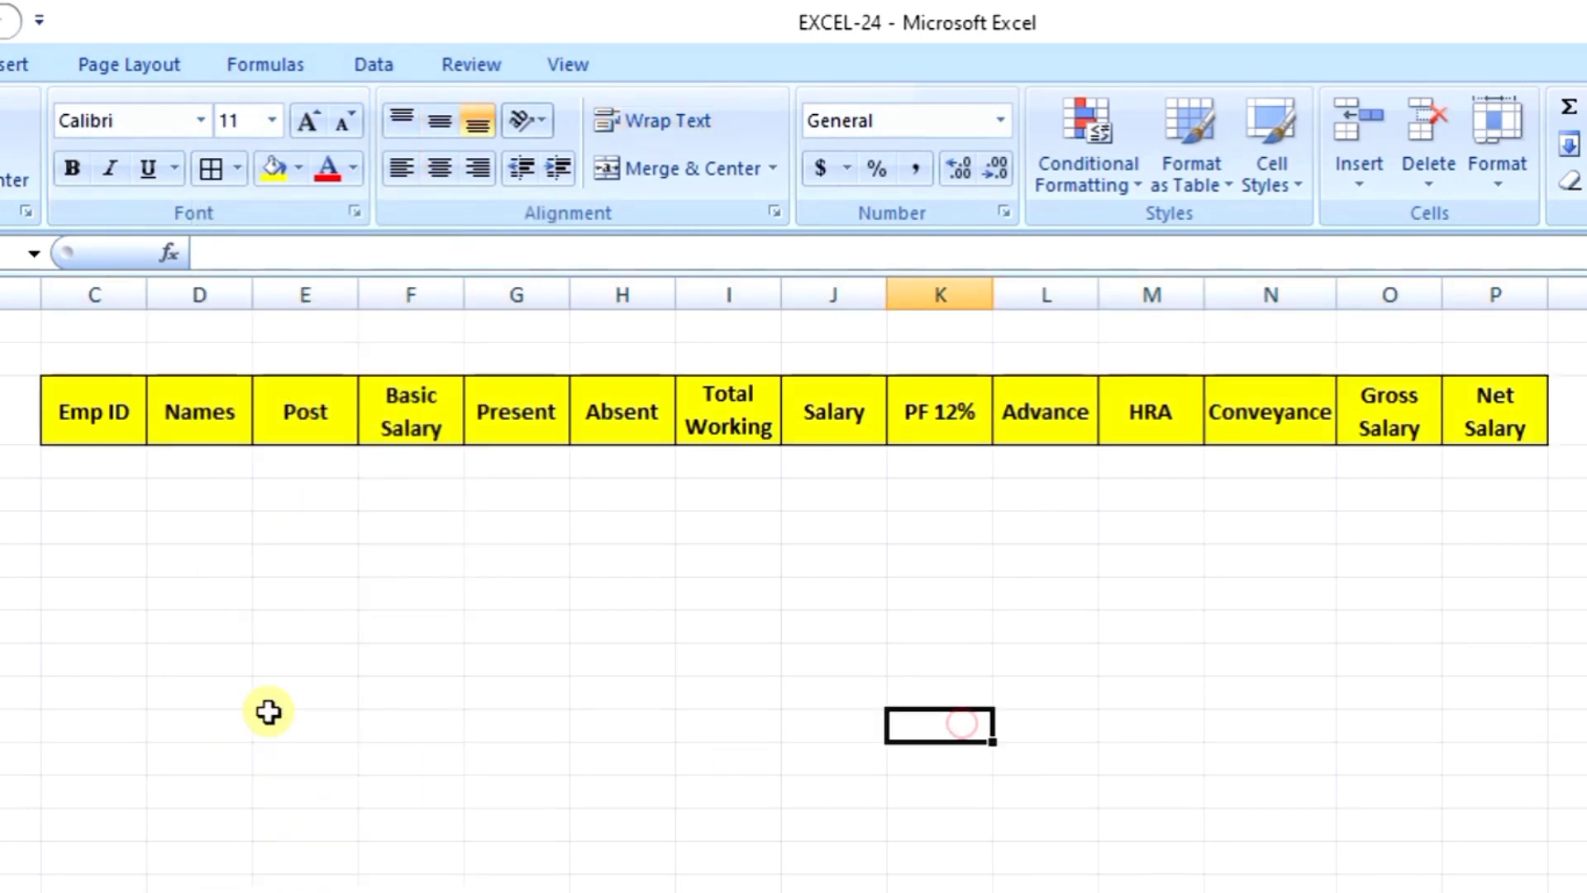
Step: Enter A101 and A102 under Emp ID and extend the series to A110 with the fill handle
left_click(126, 453)
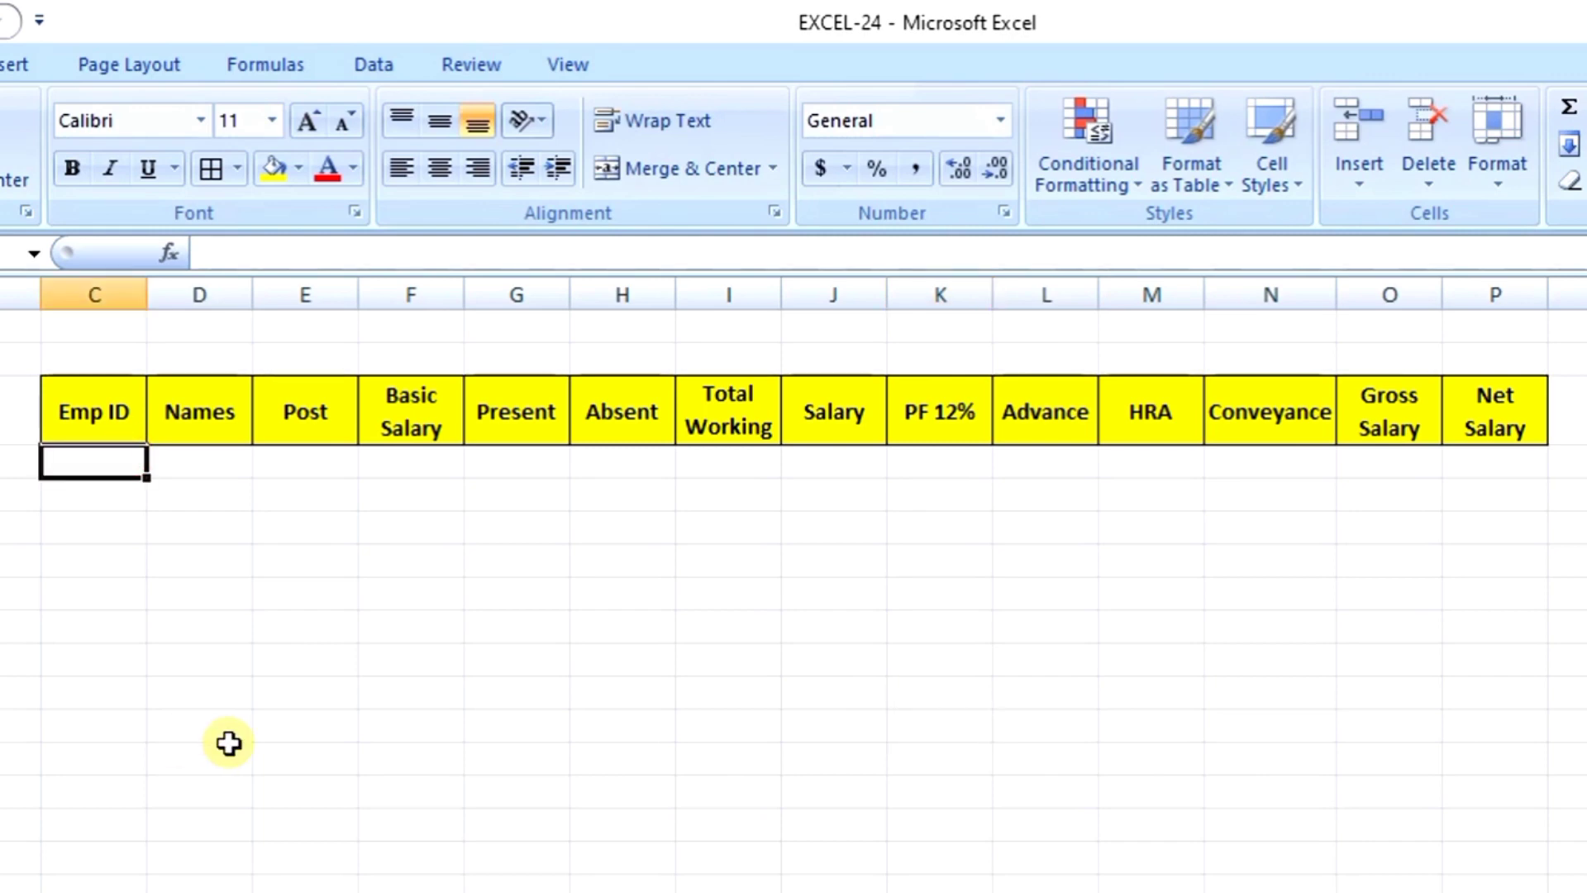
type("A")
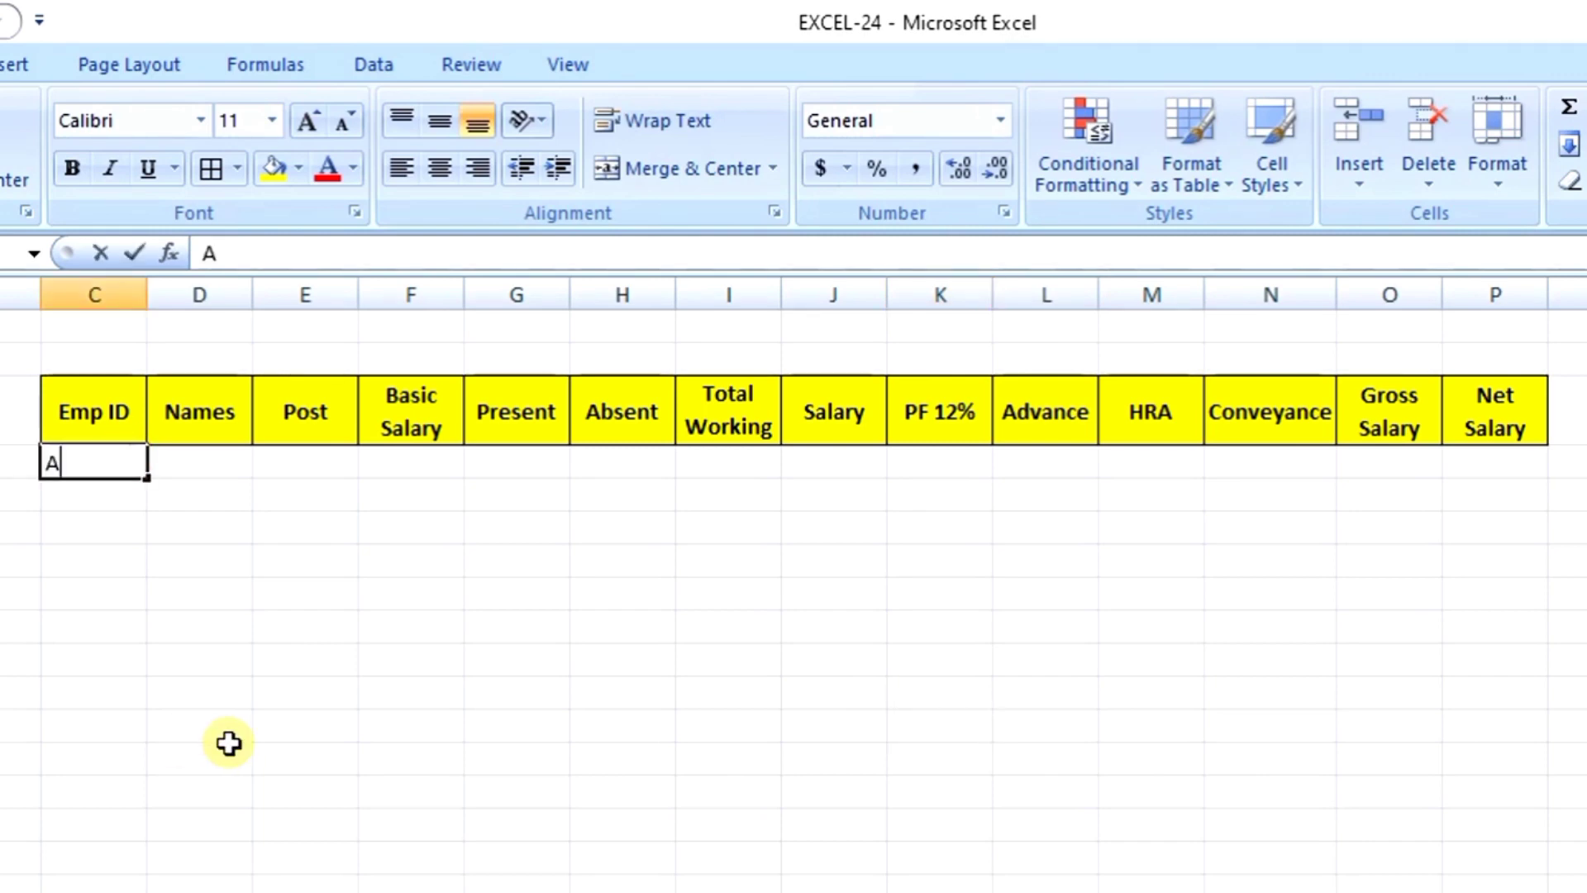
type("101")
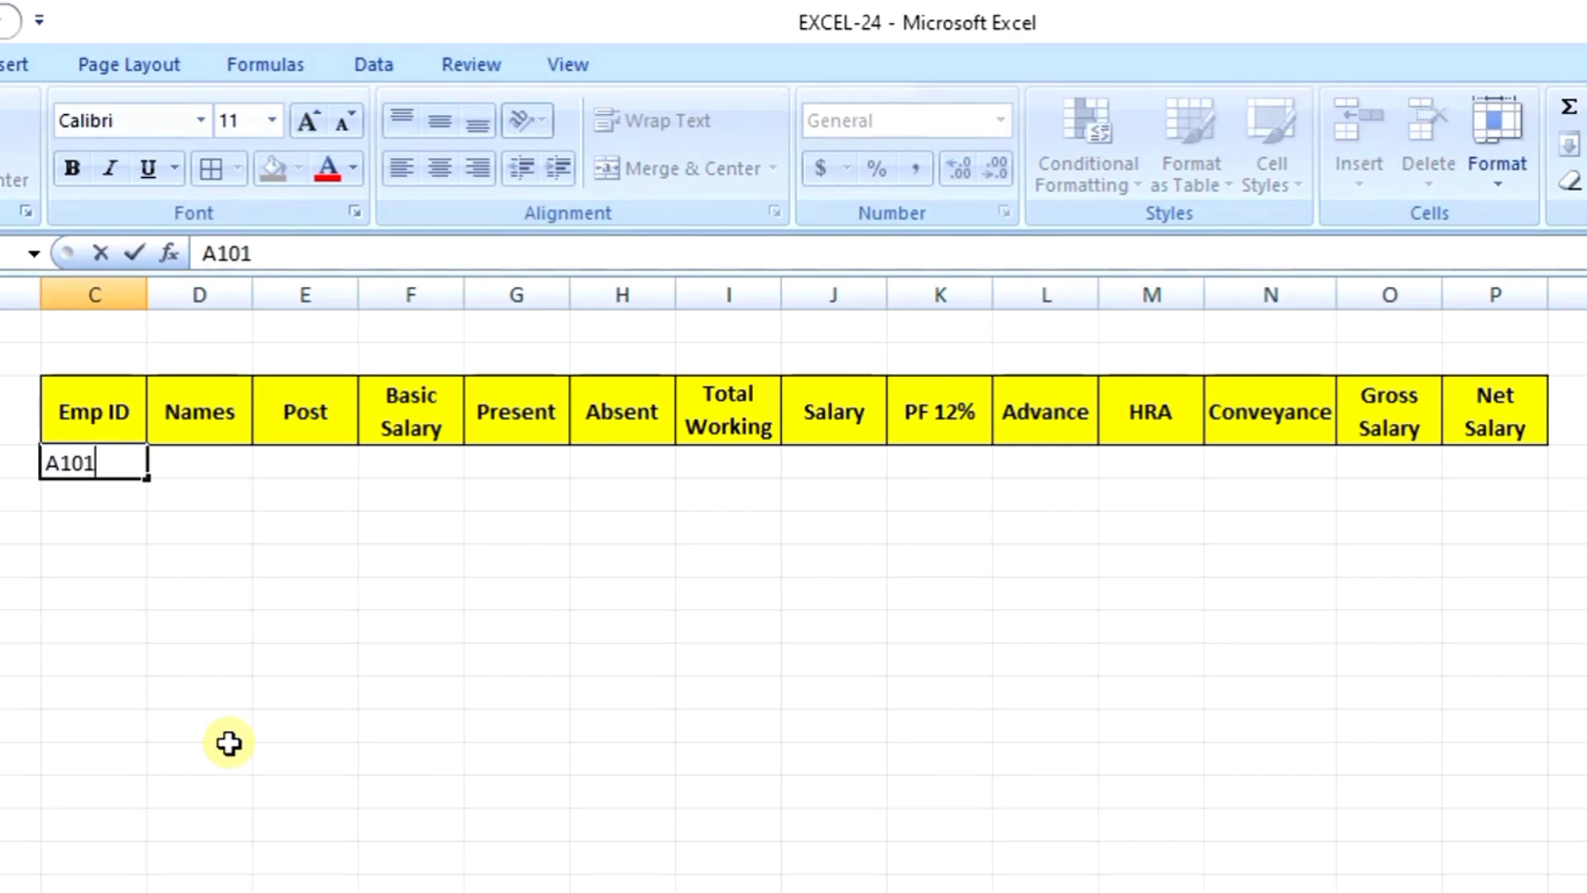
key("Return")
type("A102")
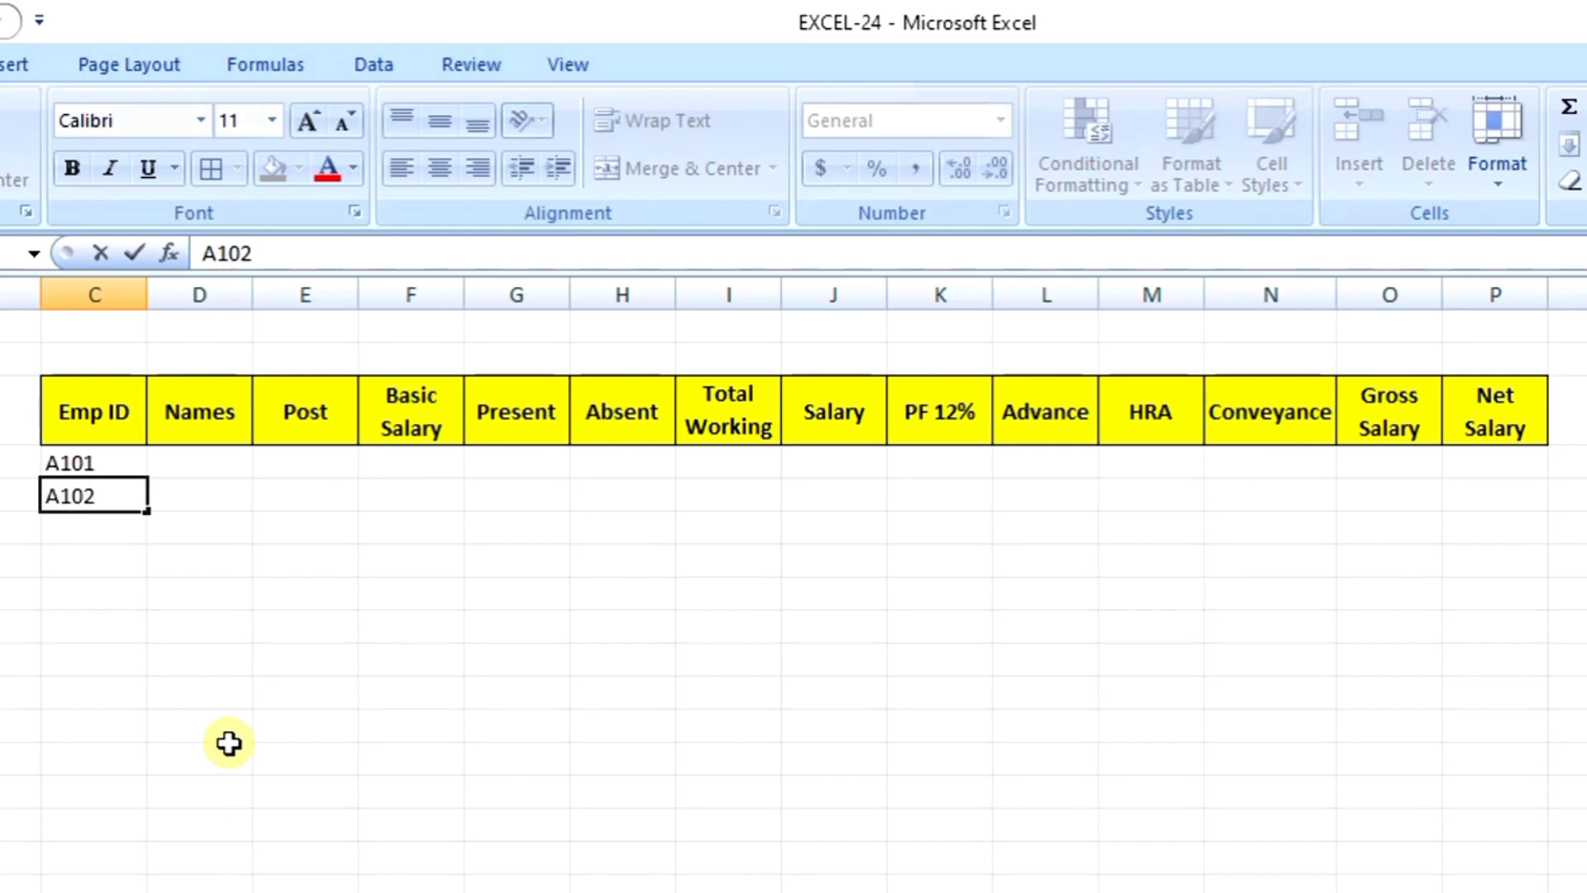
key("Return")
key("Up")
key("Up")
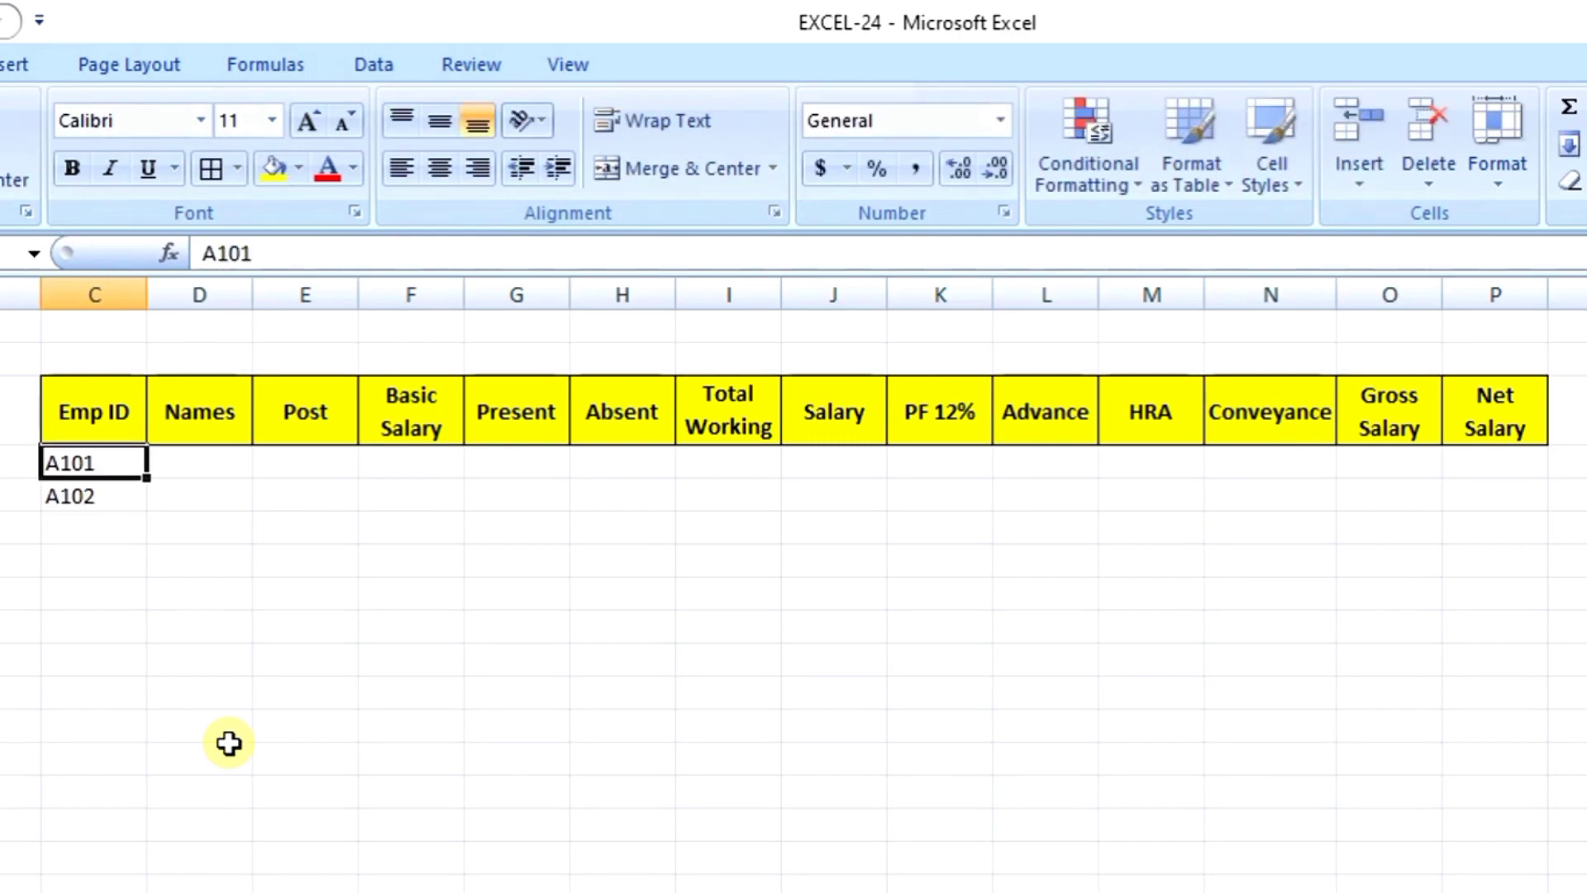
left_click_drag(108, 465, 99, 494)
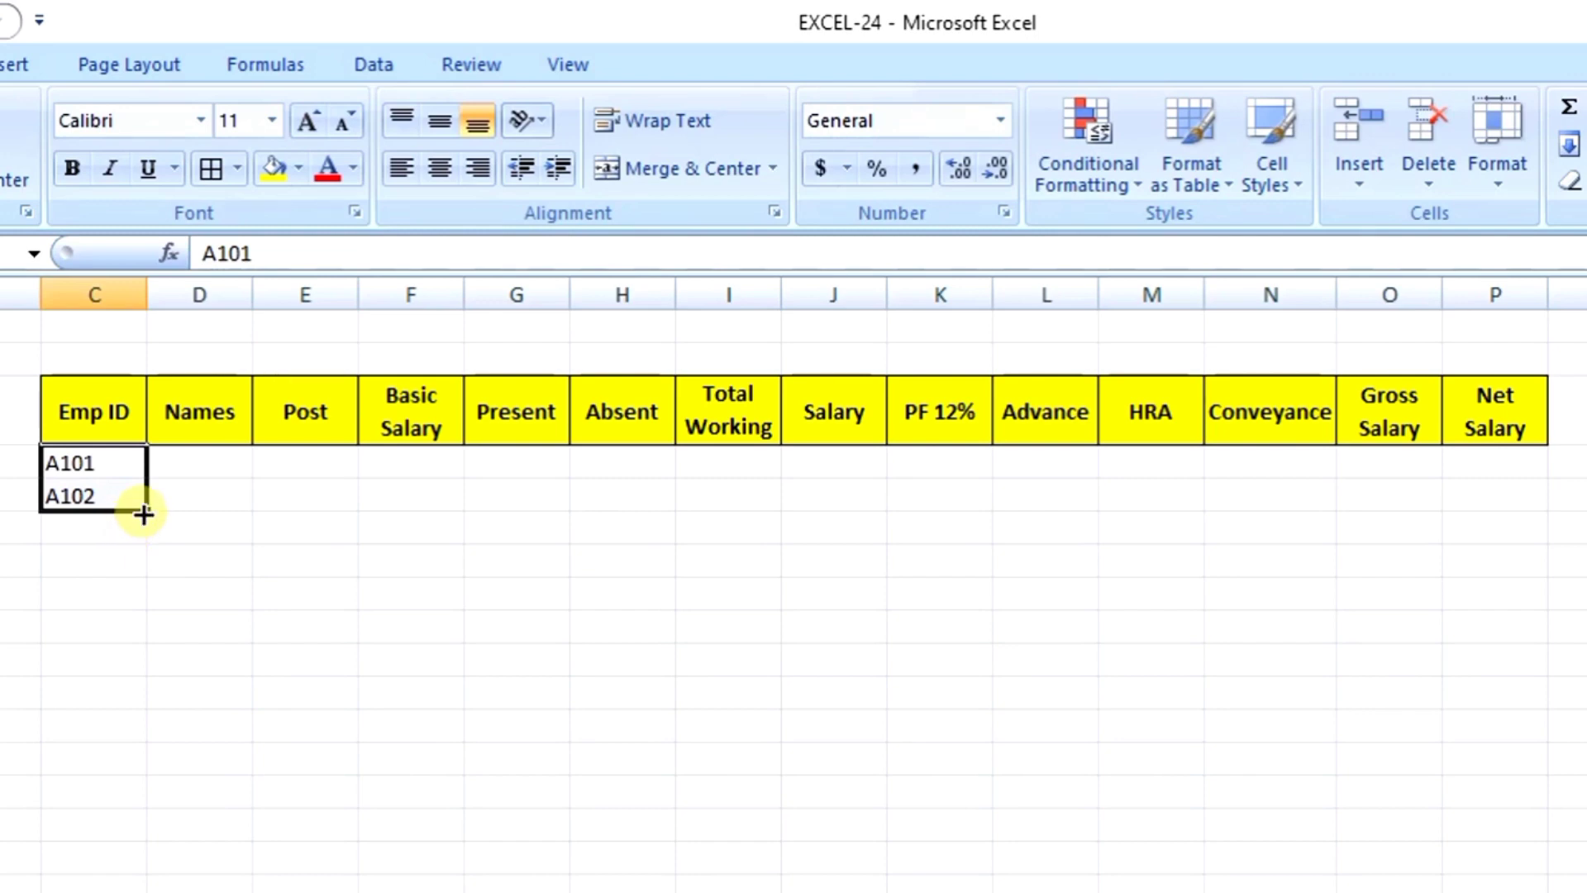
left_click_drag(144, 514, 177, 761)
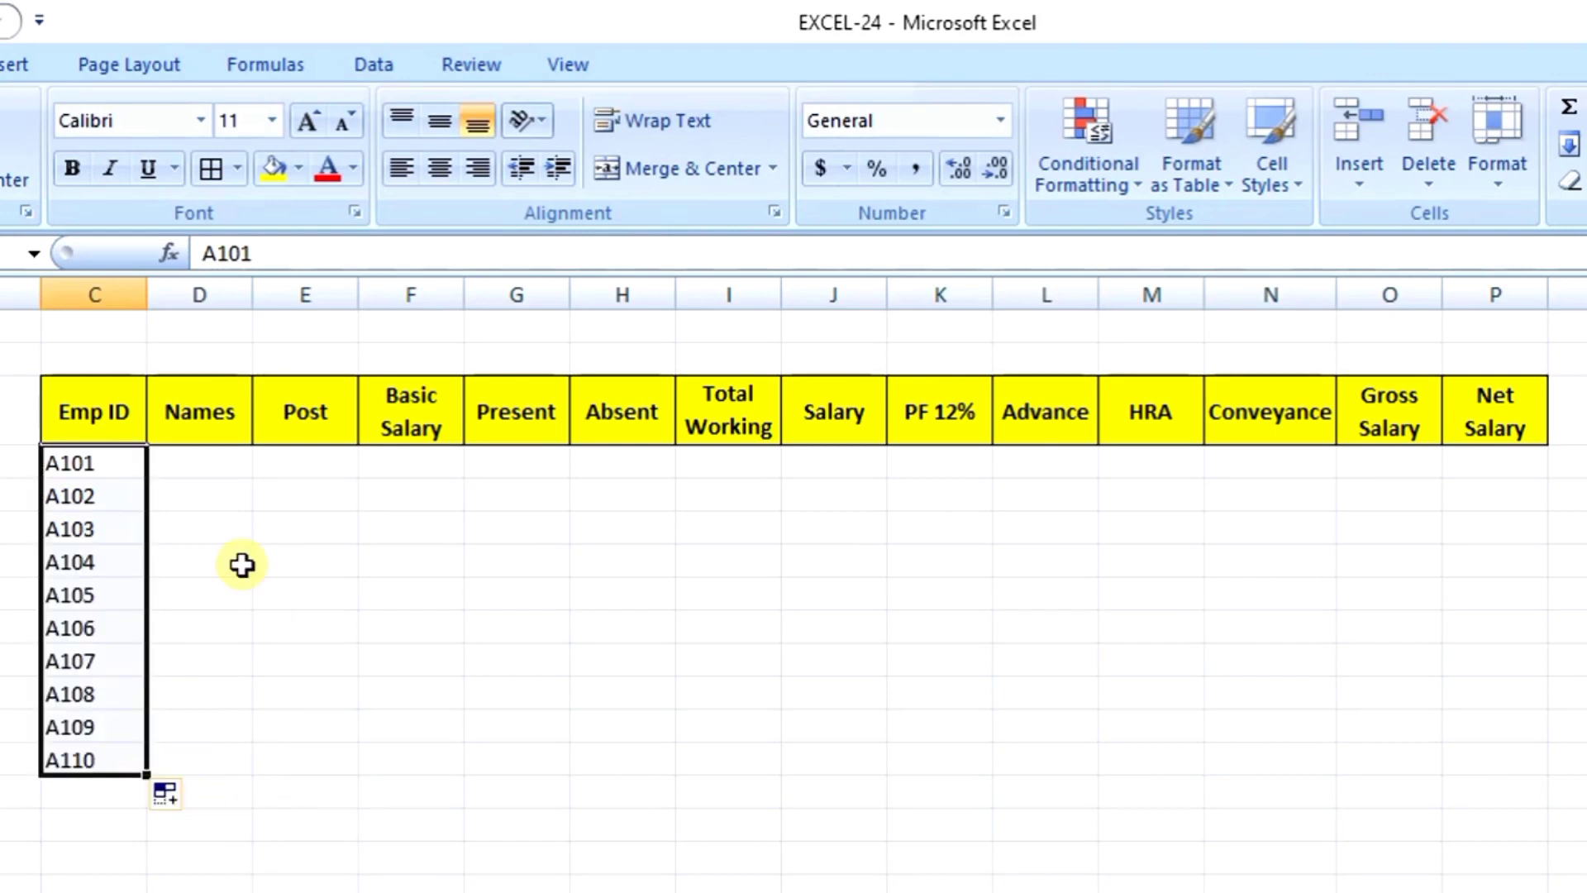
left_click(198, 466)
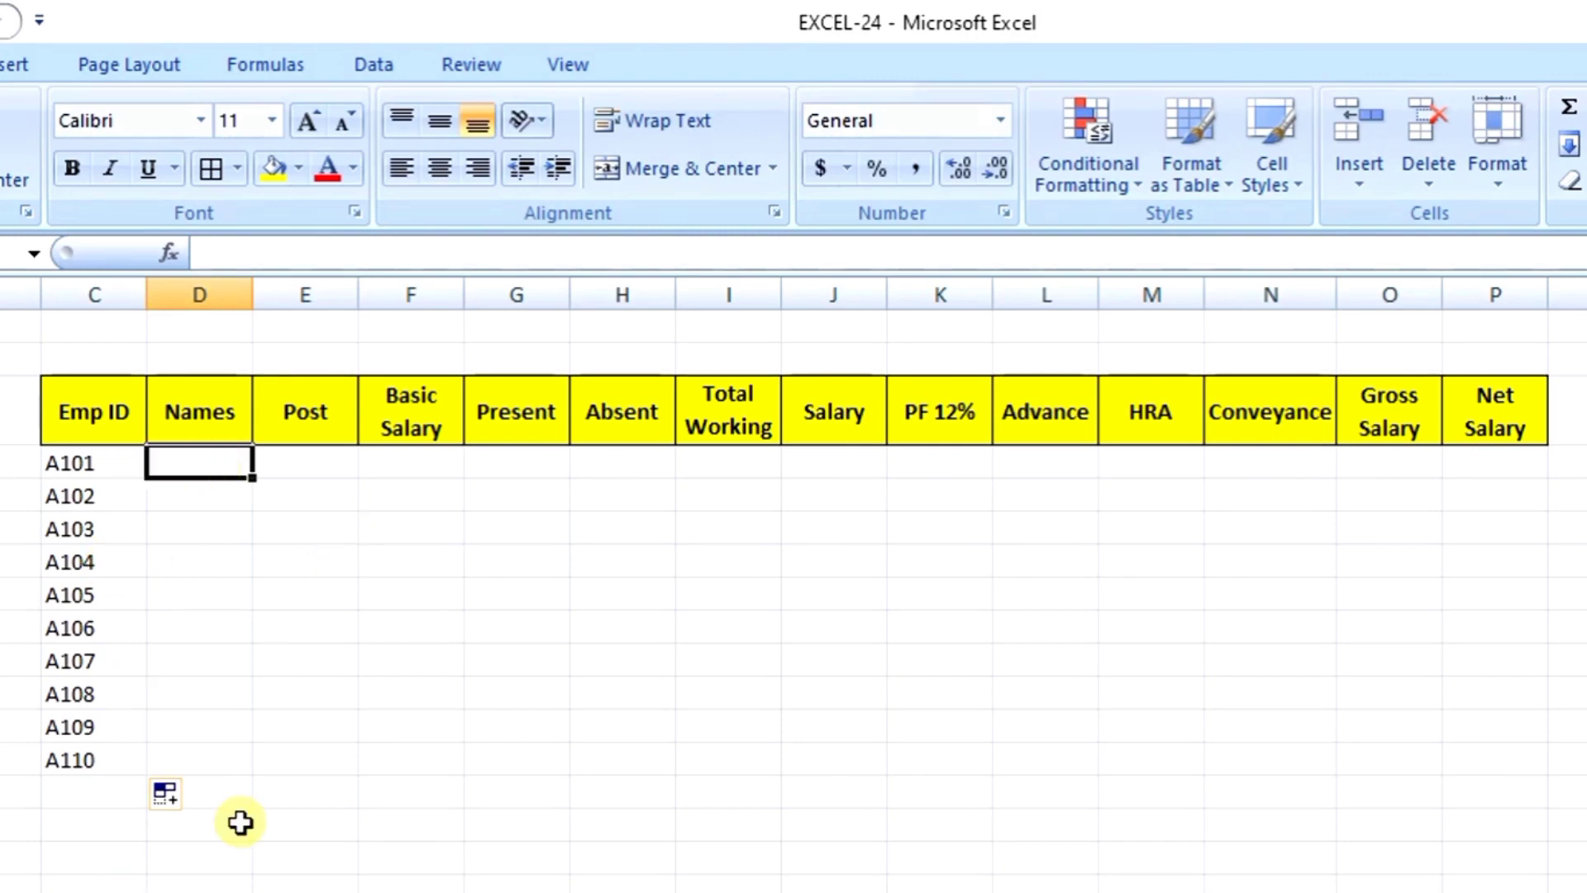
Step: Paste the ten employees' names, posts, basic salaries and present days into their columns
type("Rajesh Manjeet Rohit Sonu Manoj Sandeep Harsh Pardeep Rinku Rahul")
left_click(300, 460)
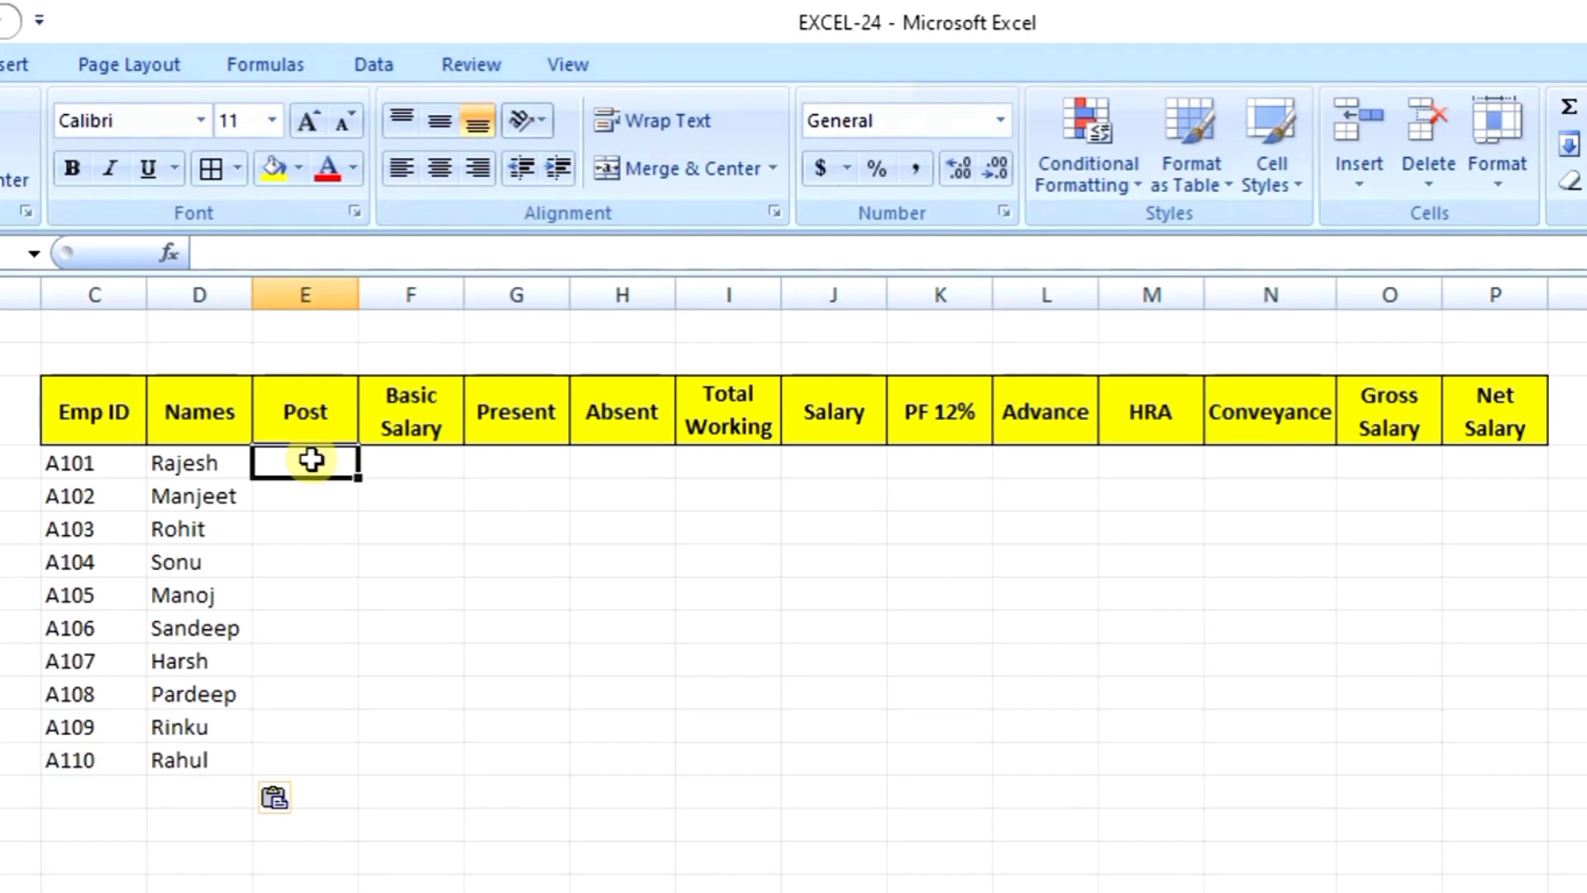
type("Manager Manager Officer Officer Labour Labour Labour Labour Labour Labour")
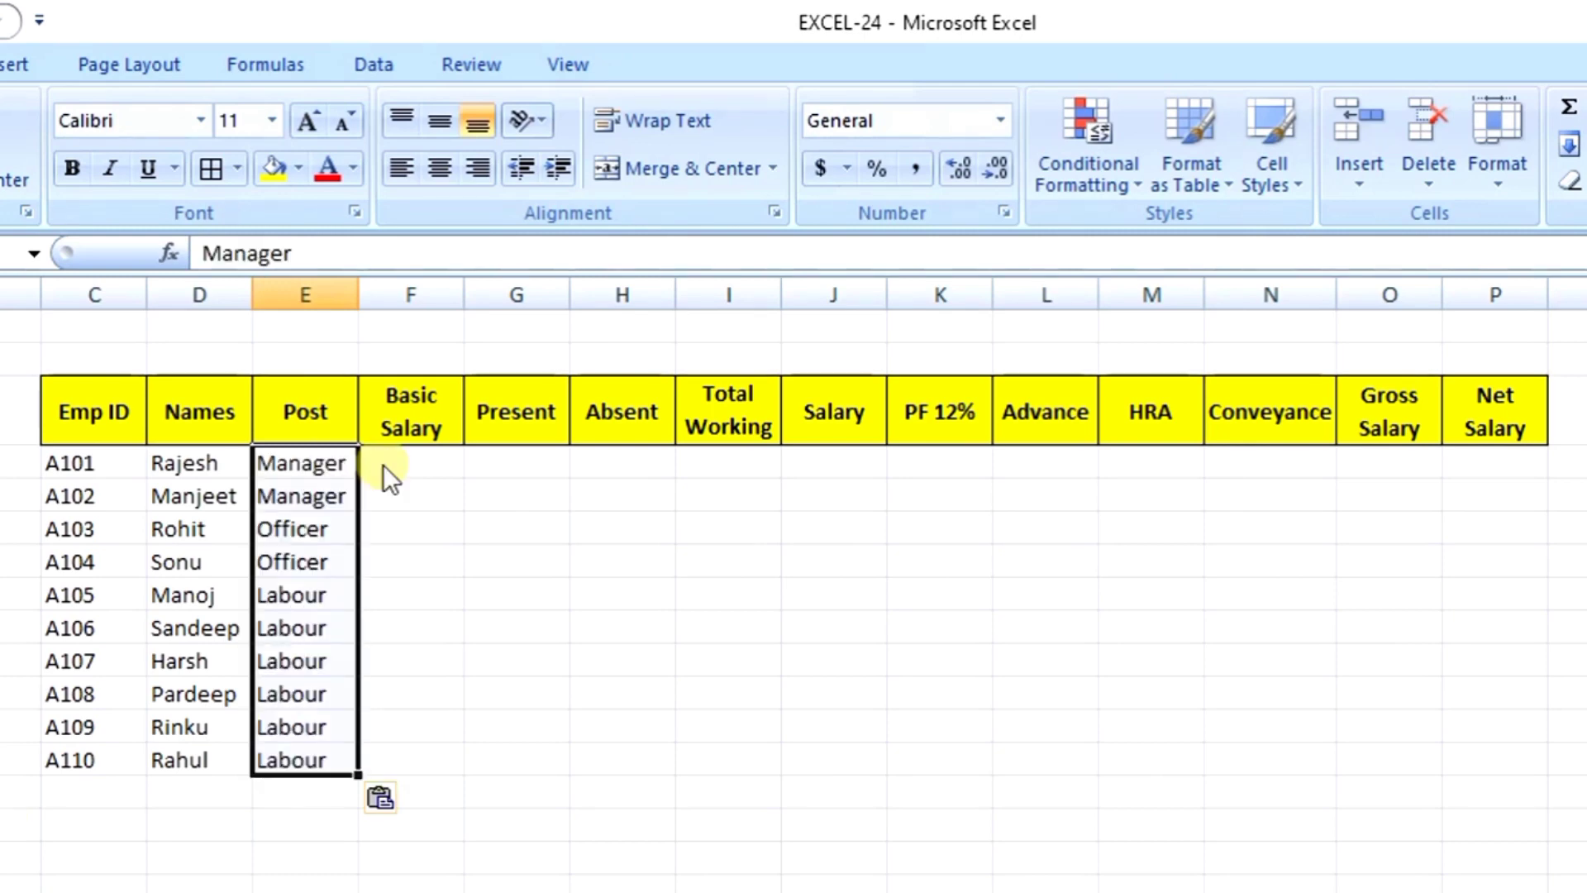
left_click(415, 464)
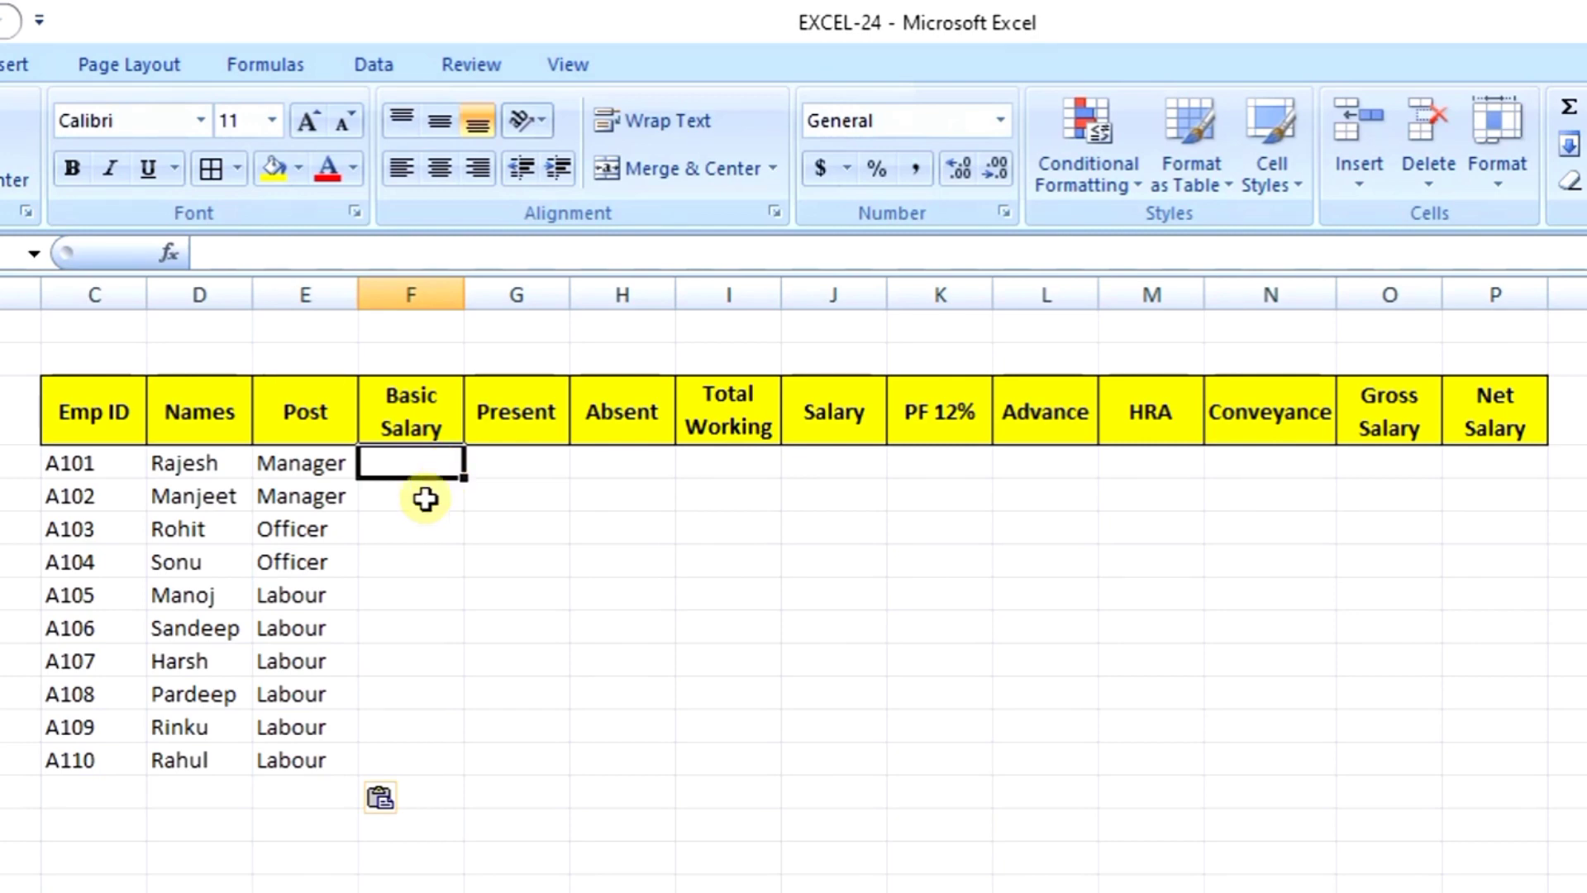
key("ctrl+v")
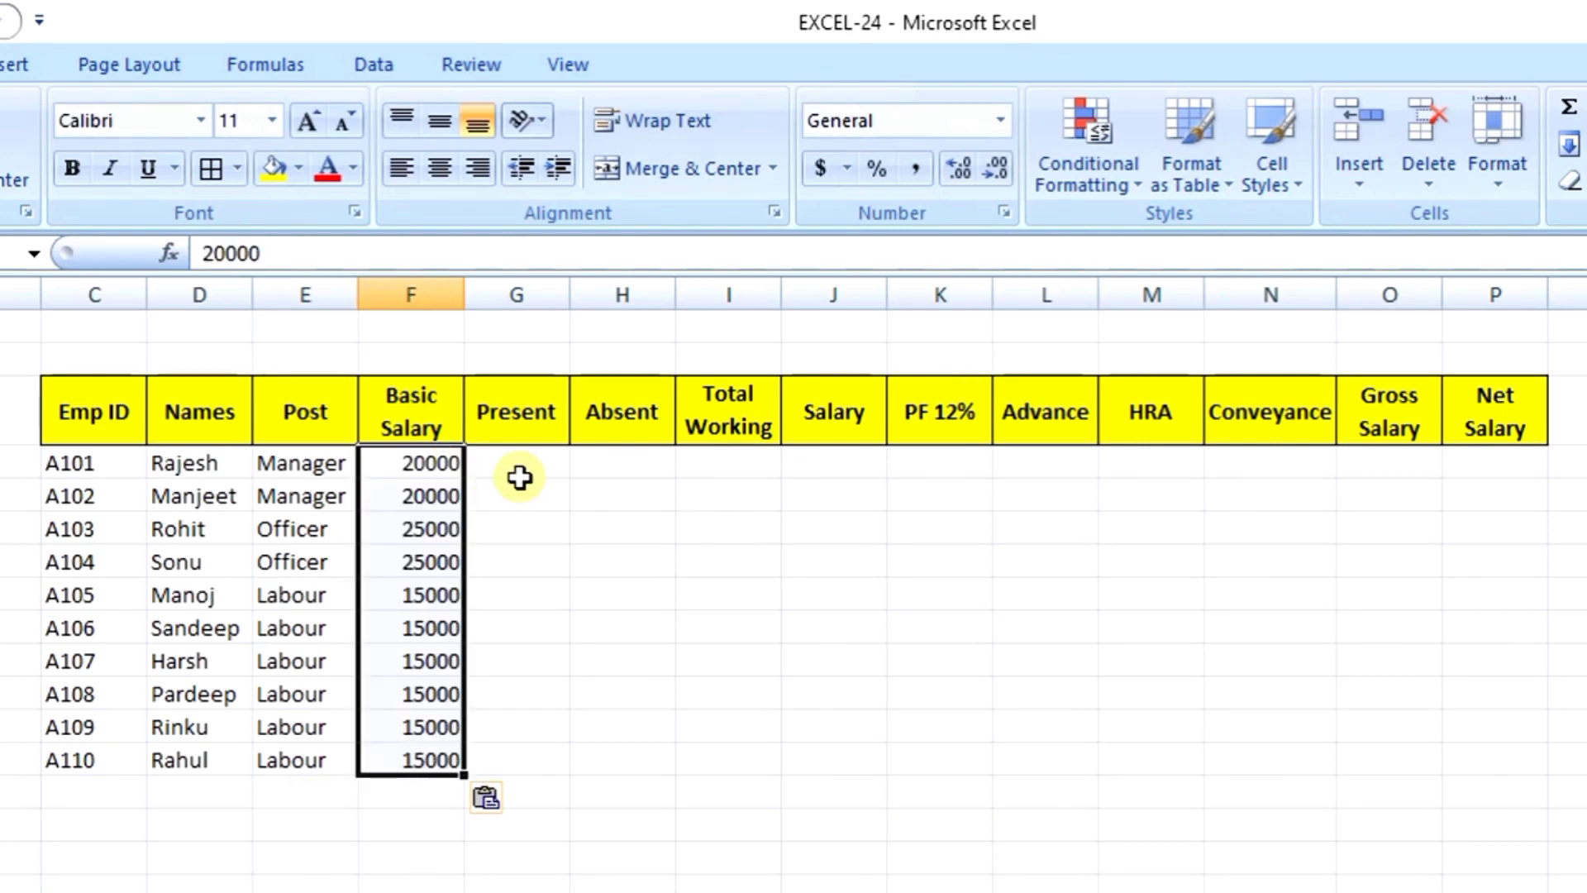
left_click(524, 472)
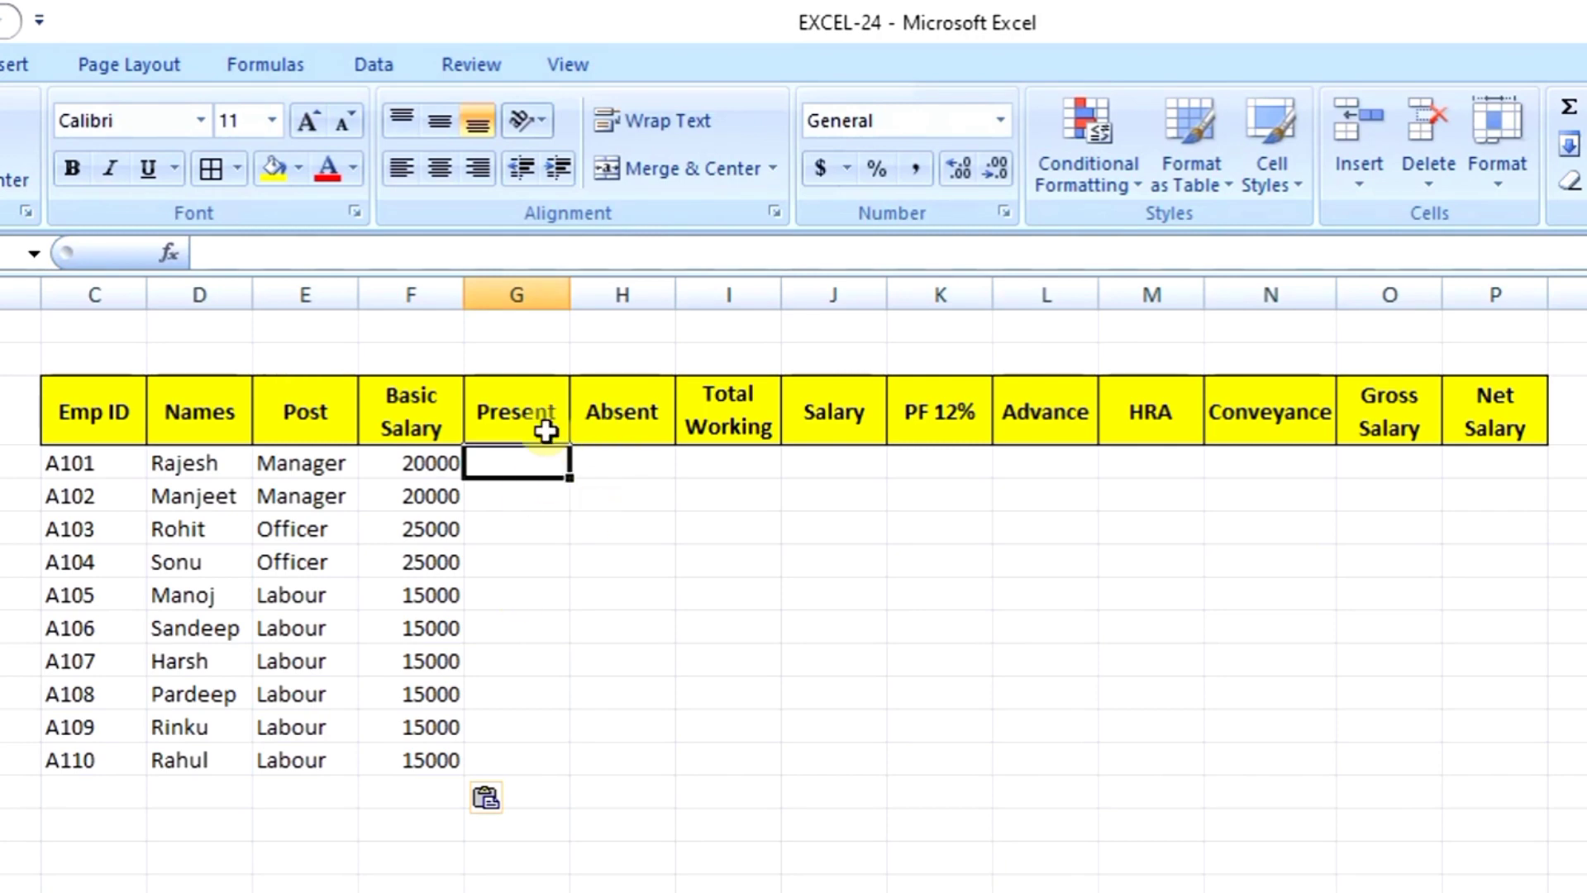
key("ctrl+v")
left_click(629, 471)
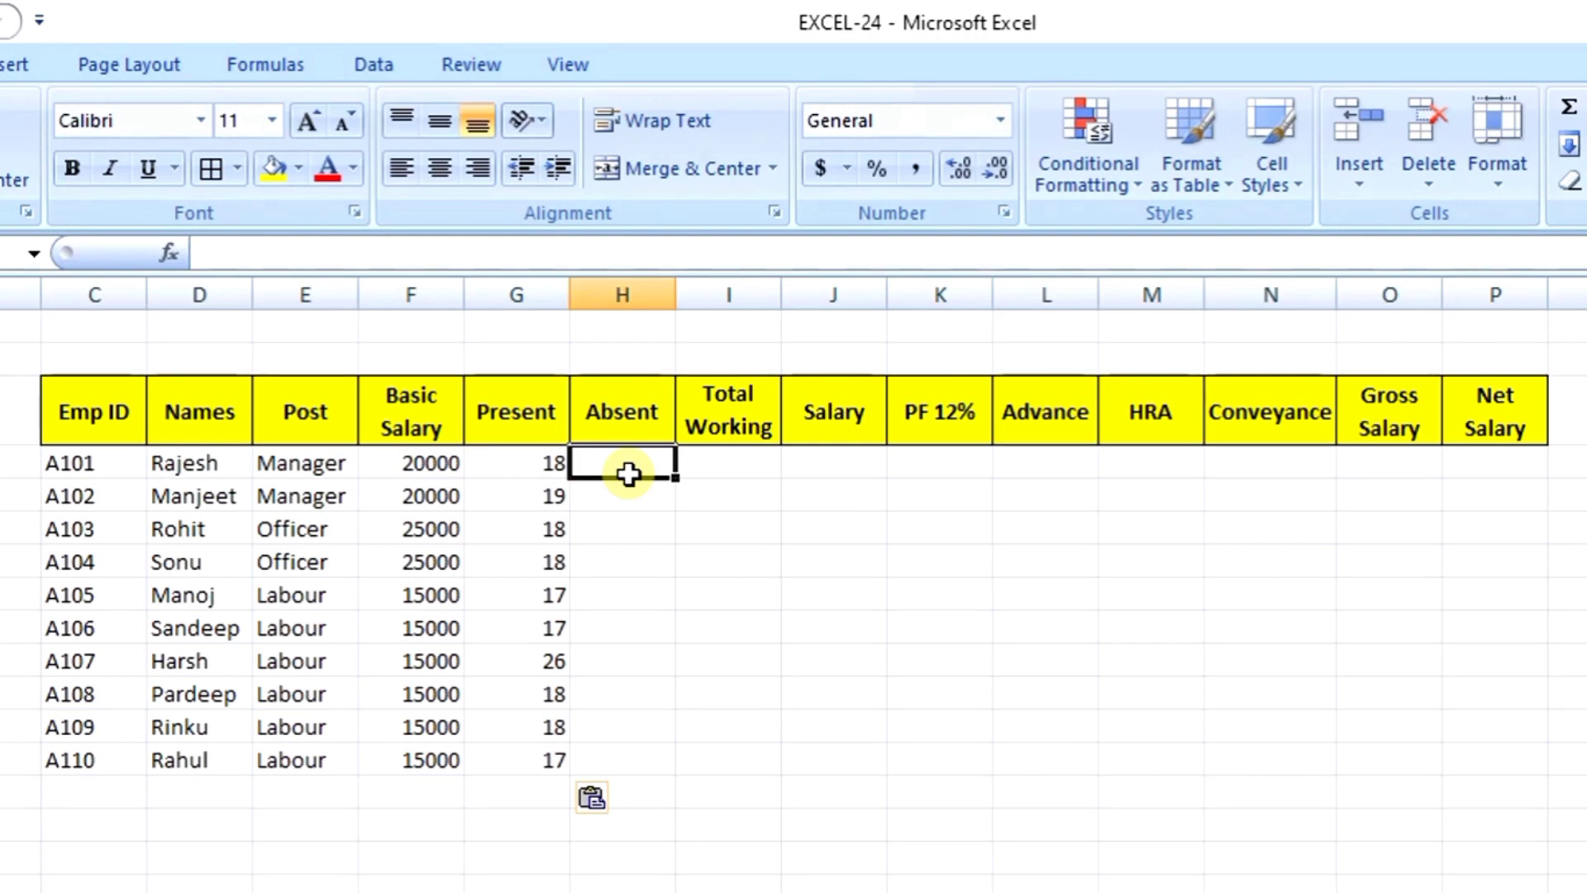
left_click(735, 460)
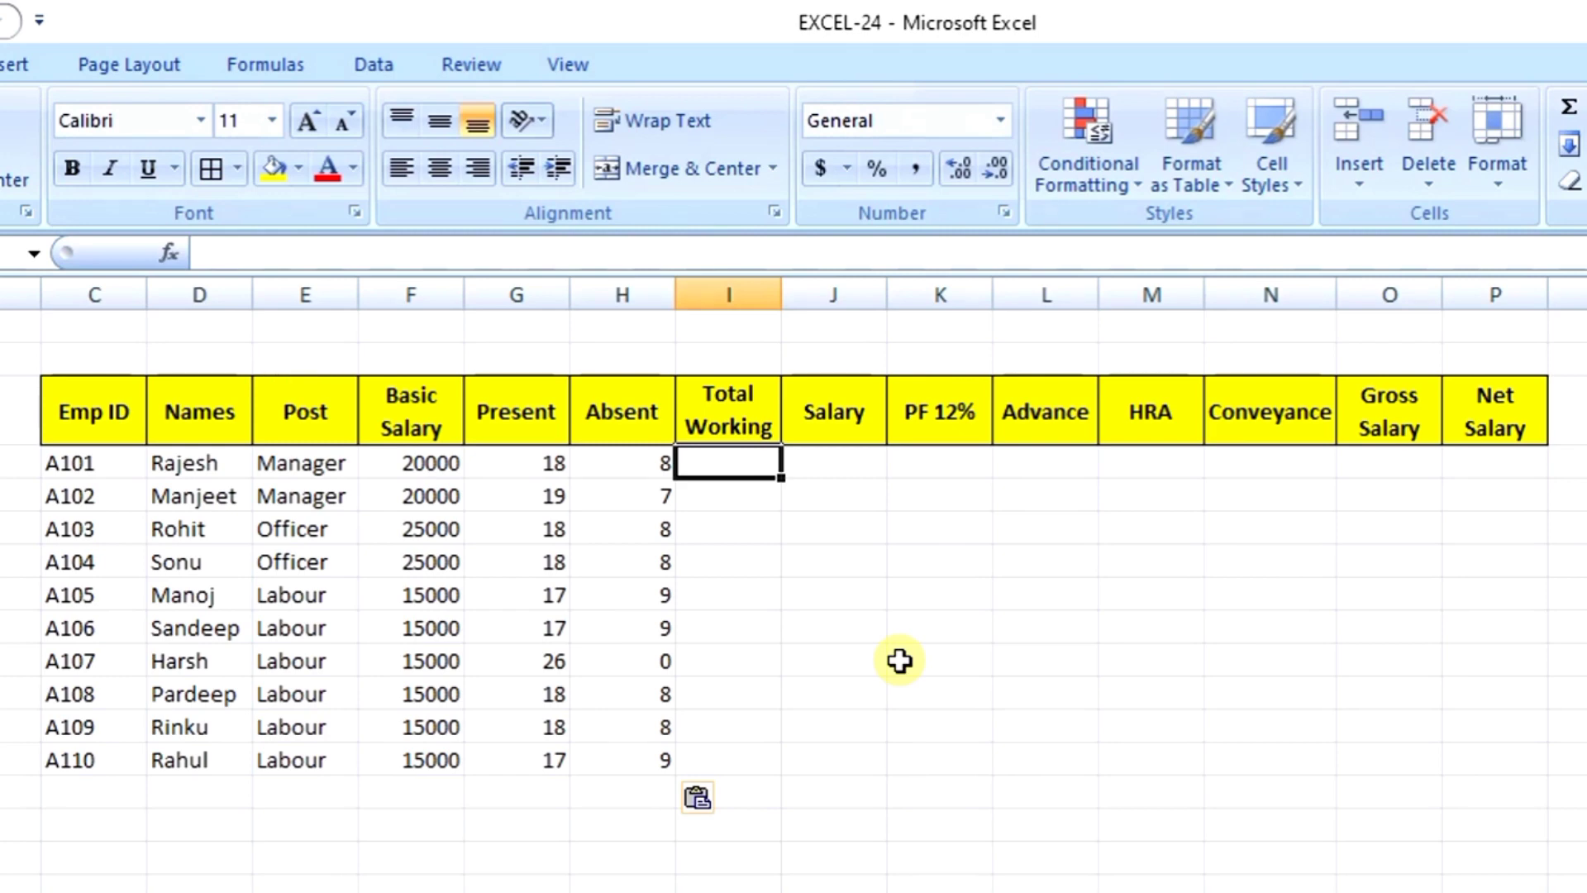
key("Left")
key("Left")
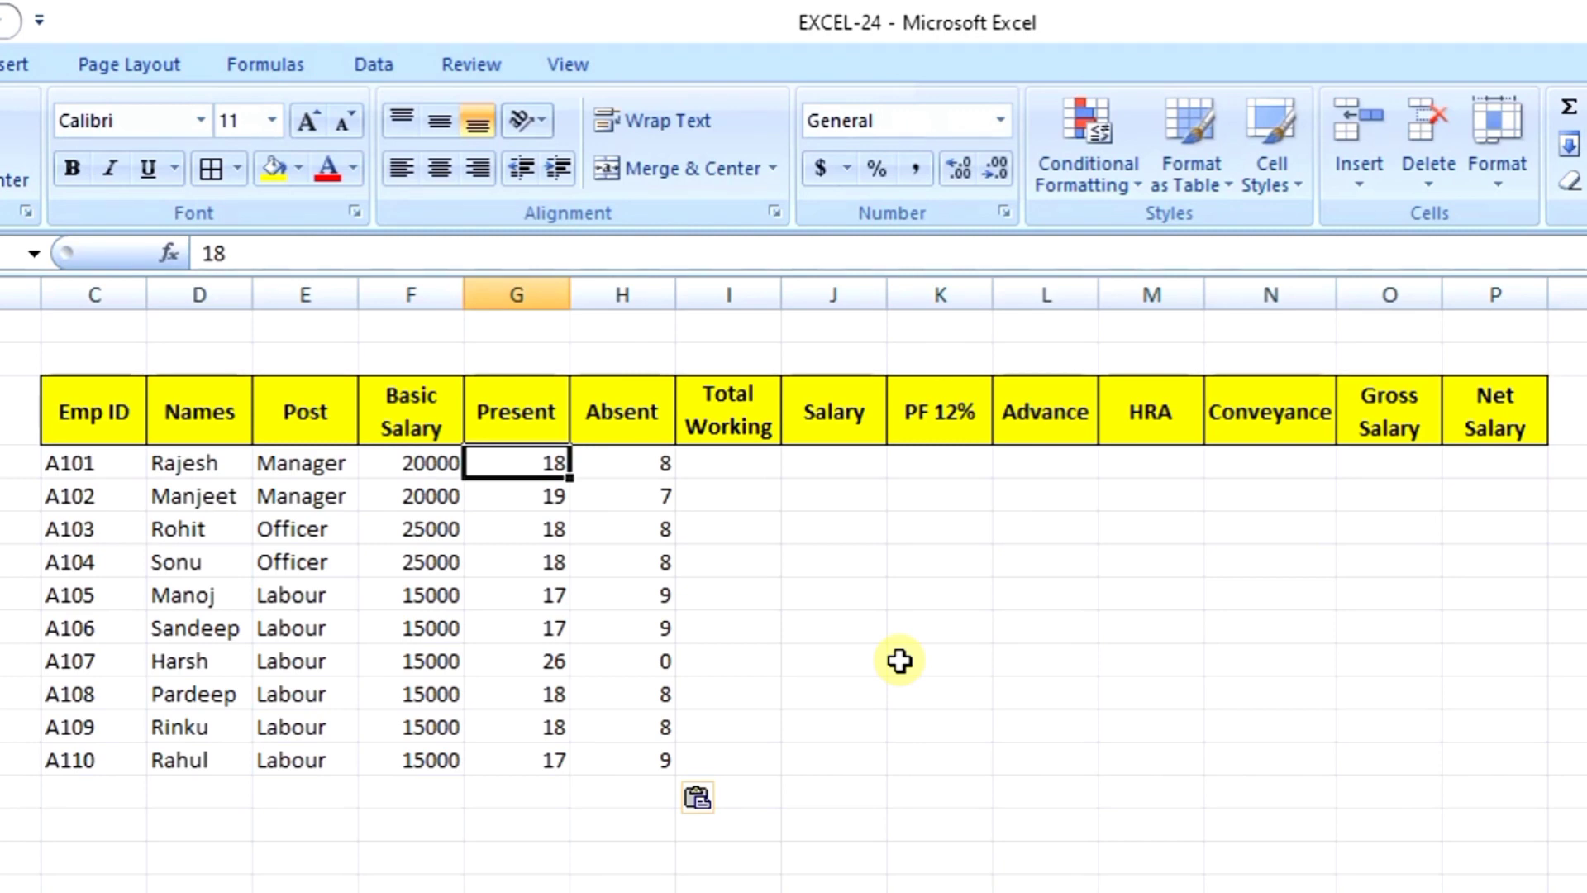
key("Right")
key("Right")
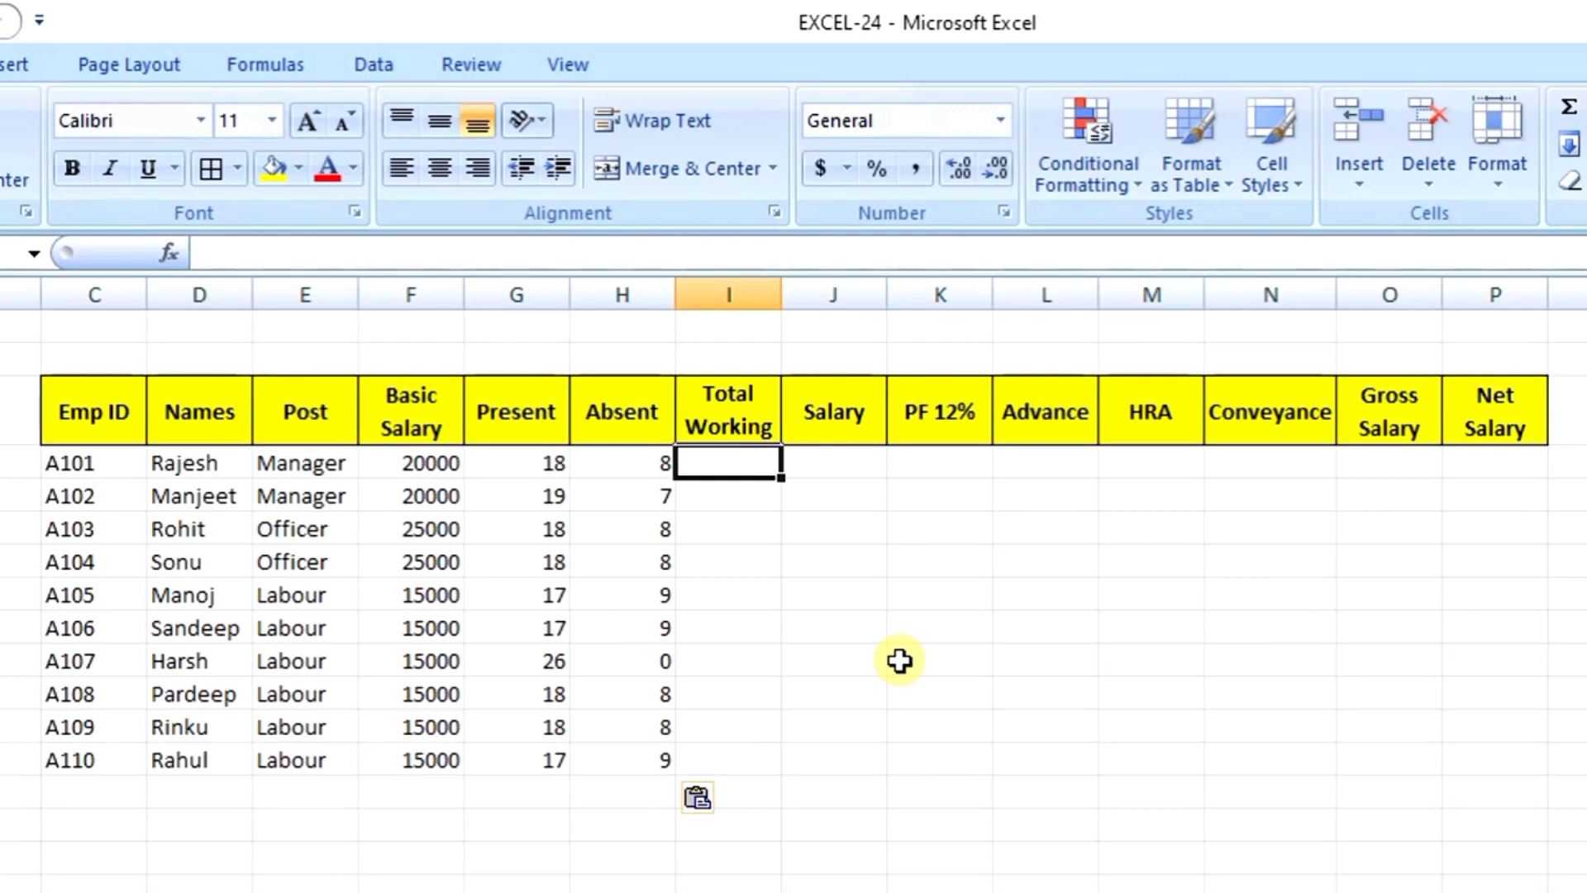
key("Left")
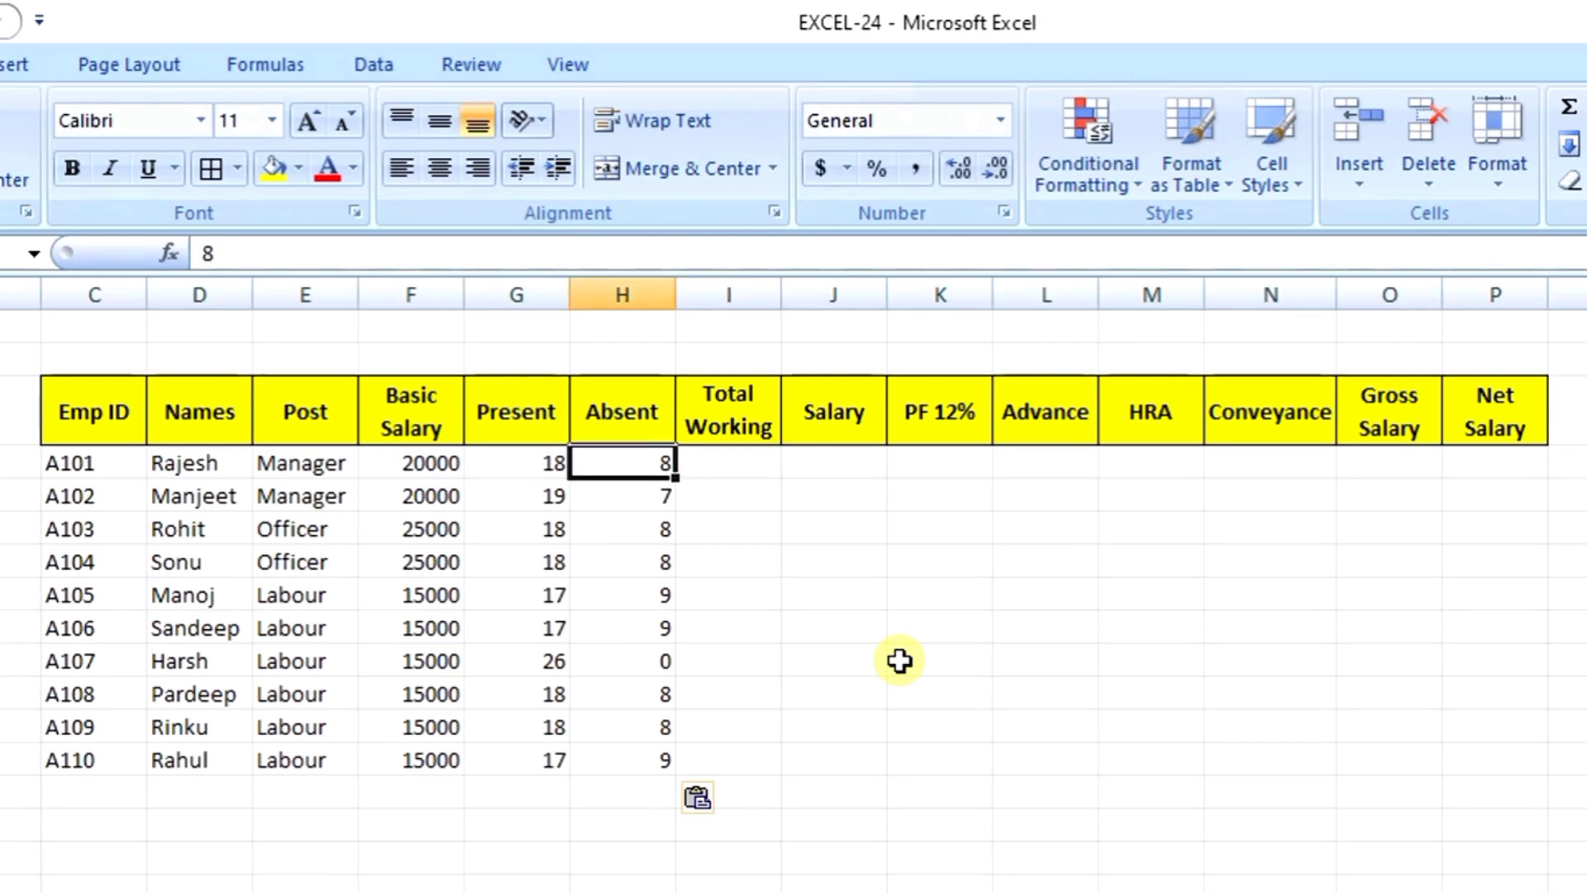
key("Right")
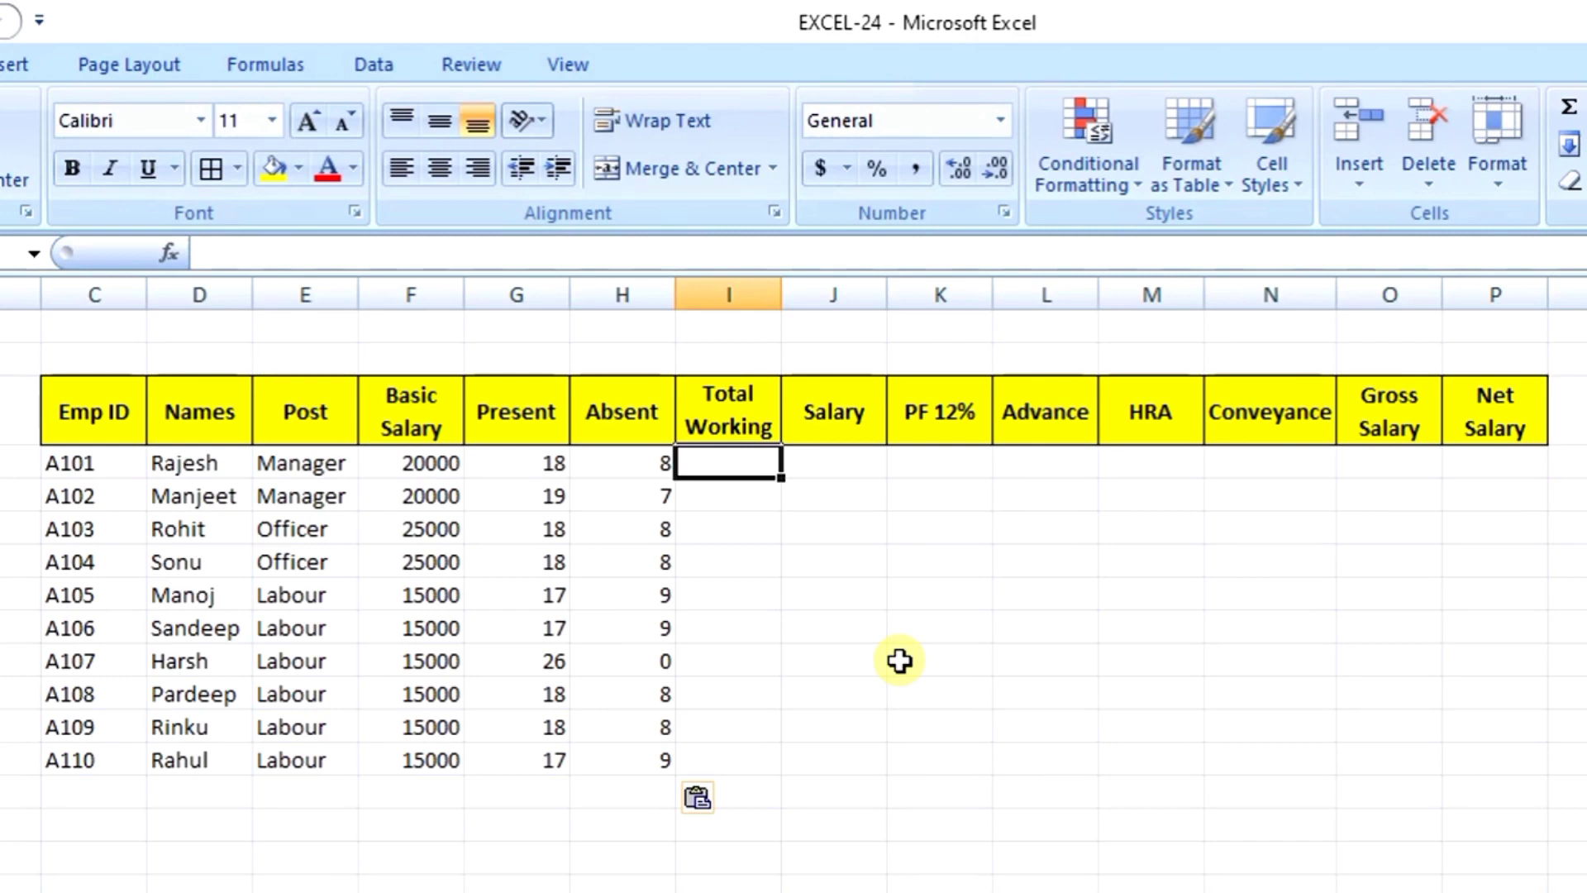
Step: Enter =30-H4 in the first Total Working cell and drag it down the column
type("=")
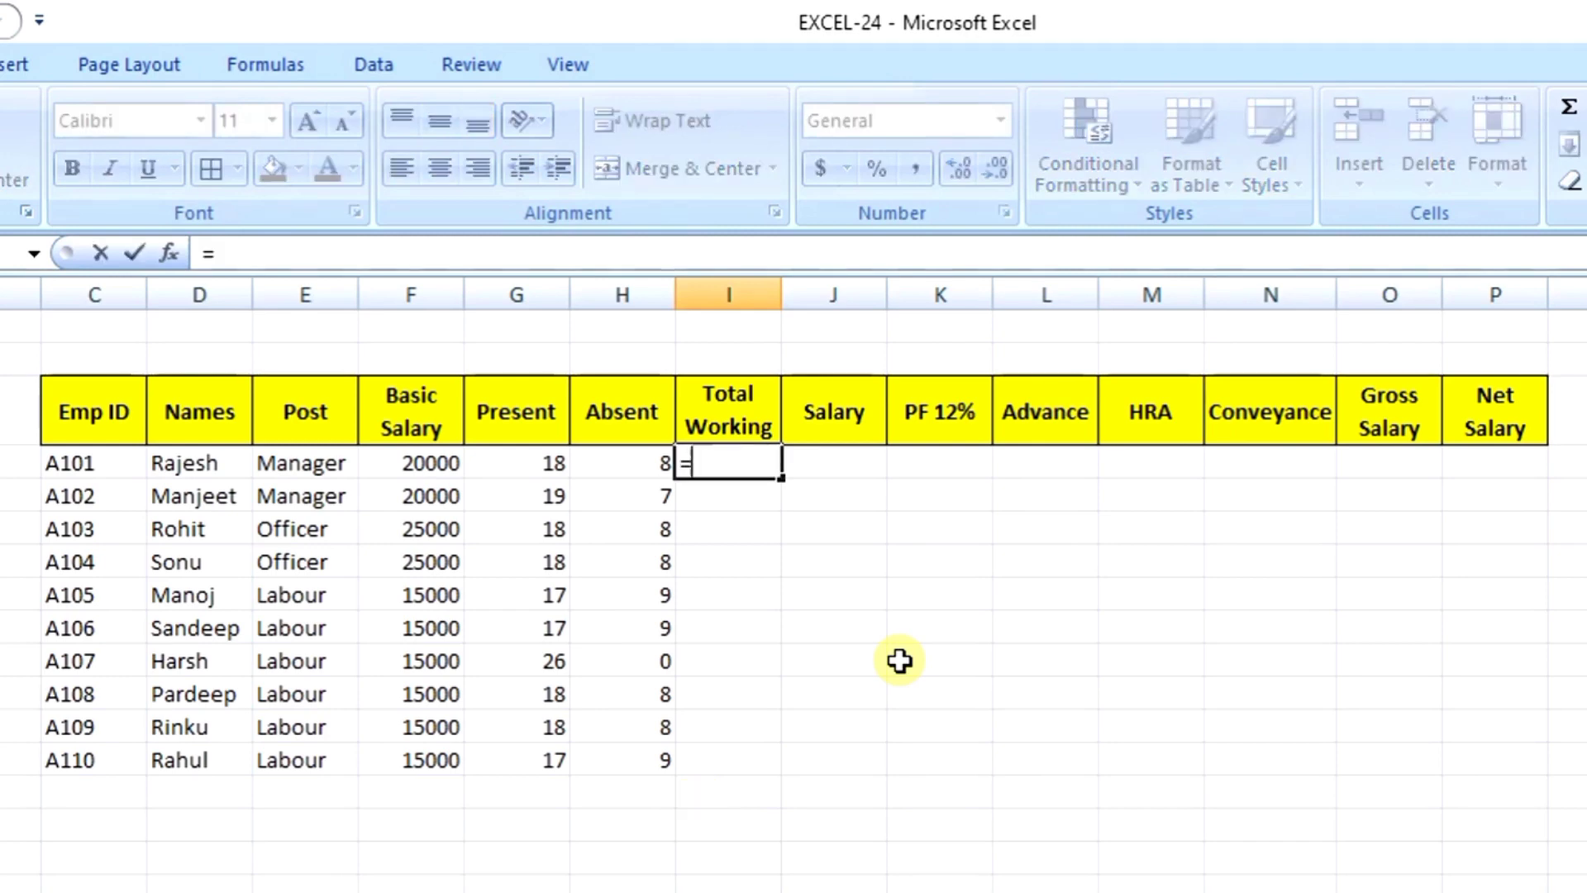
type("30")
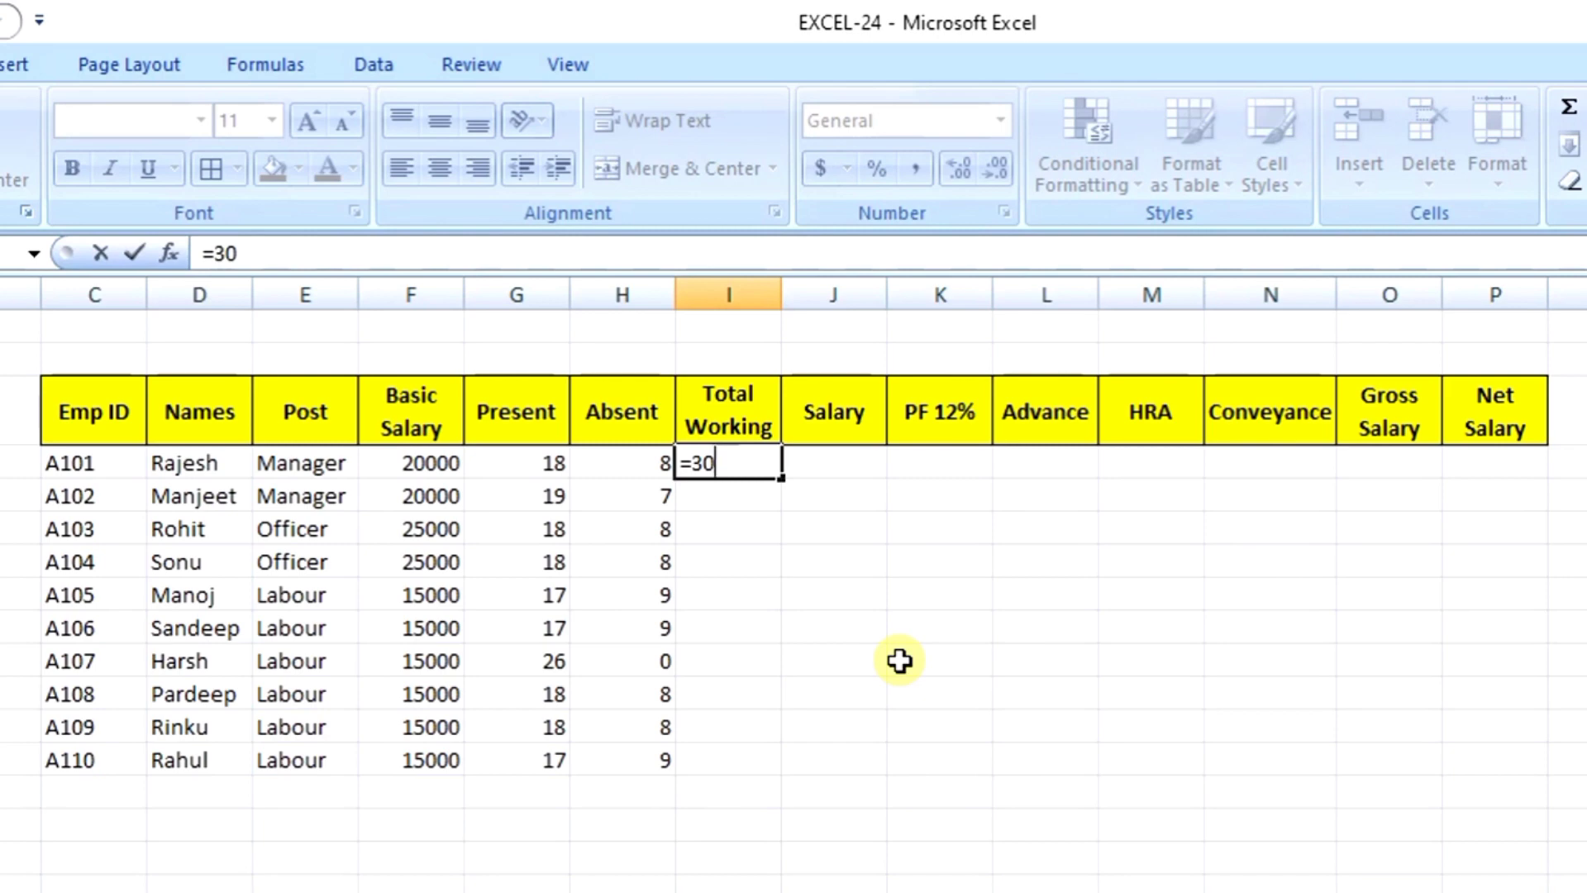
type("-")
left_click(626, 466)
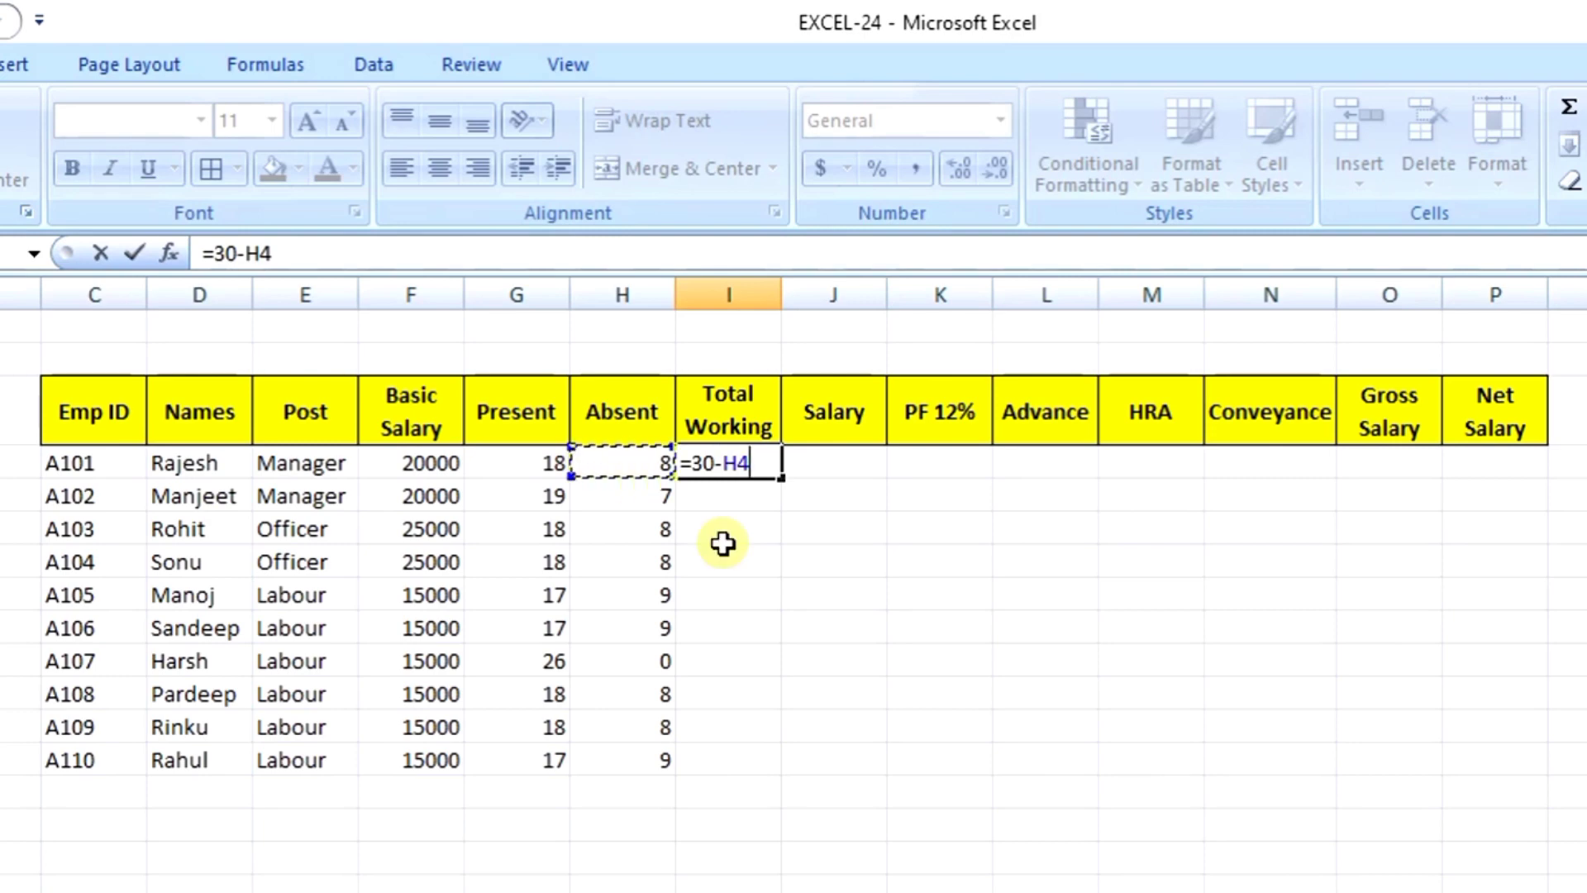
key("Return")
key("Up")
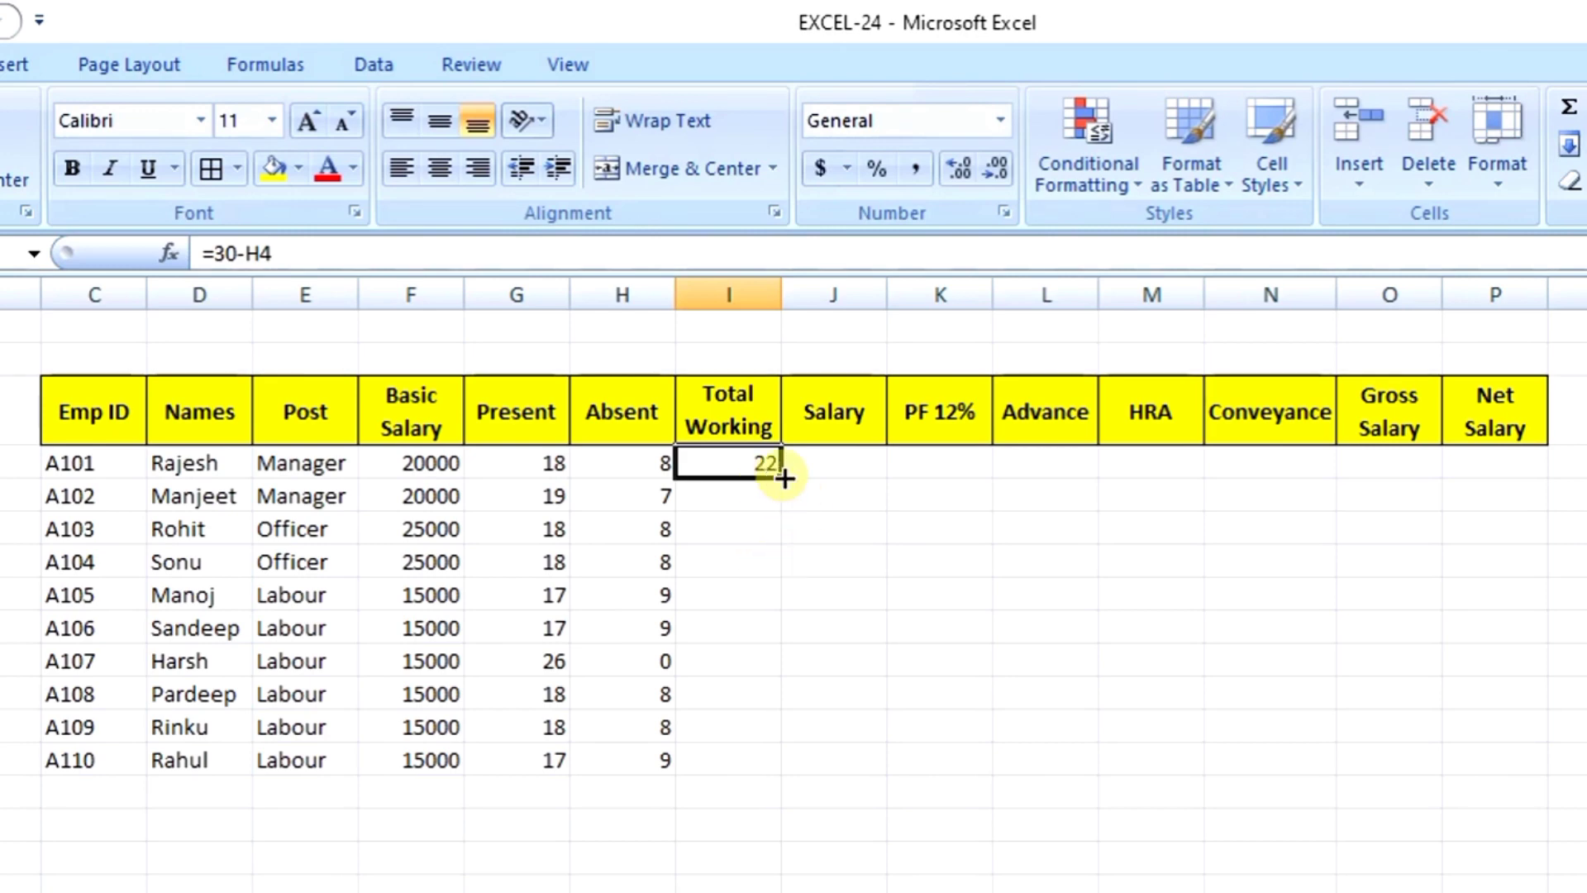
left_click_drag(783, 478, 794, 793)
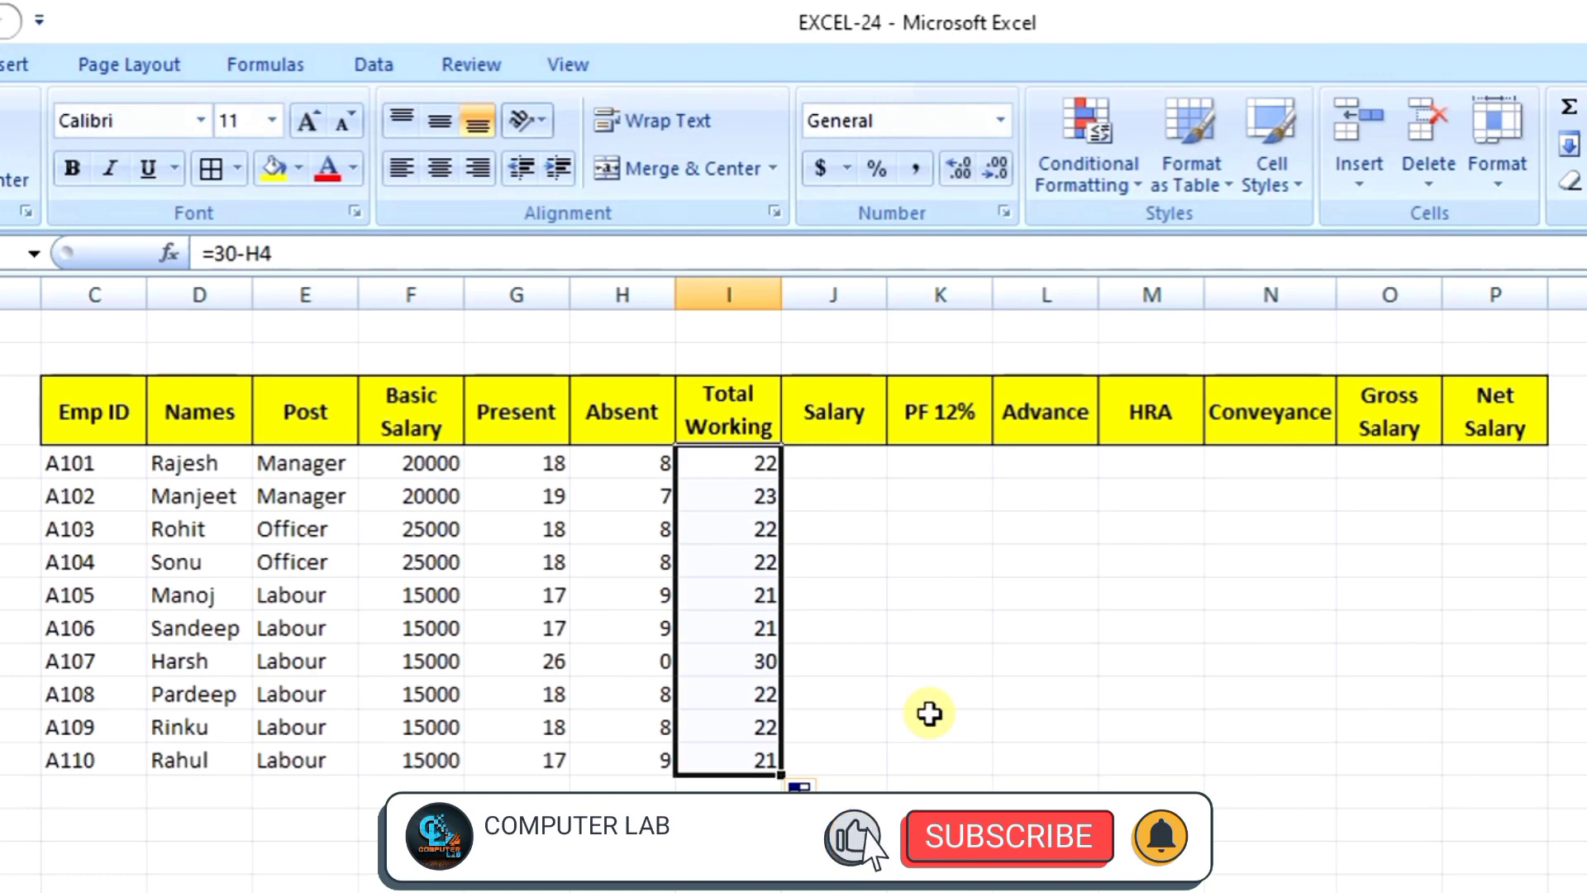
Step: Recheck the Total Working formula against neighbouring cells, then begin a formula in the first Salary cell
key("Right")
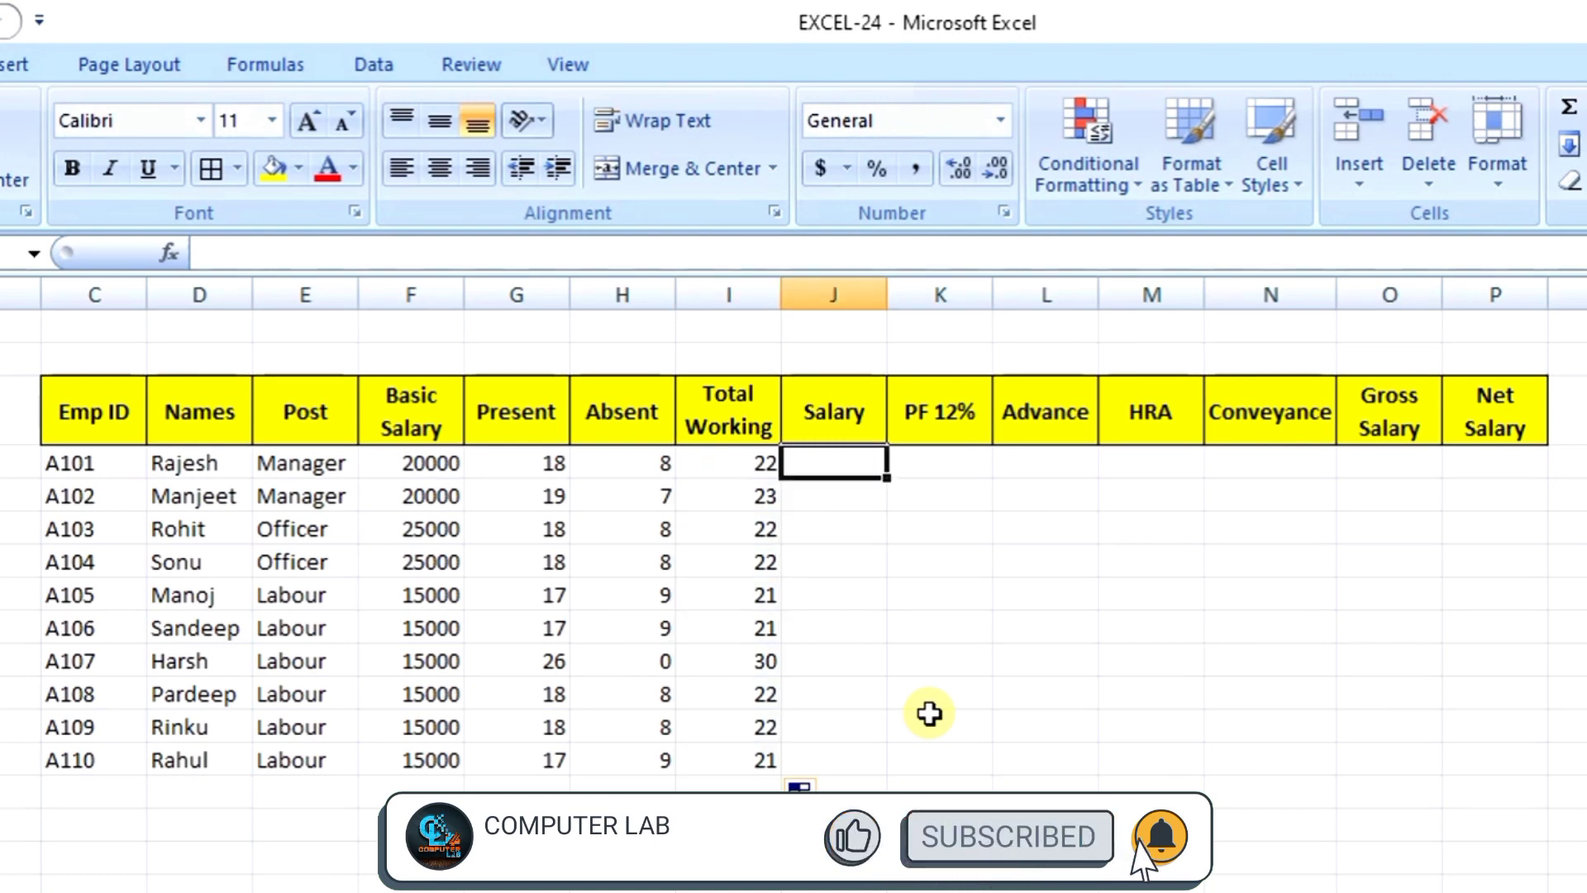
key("Left")
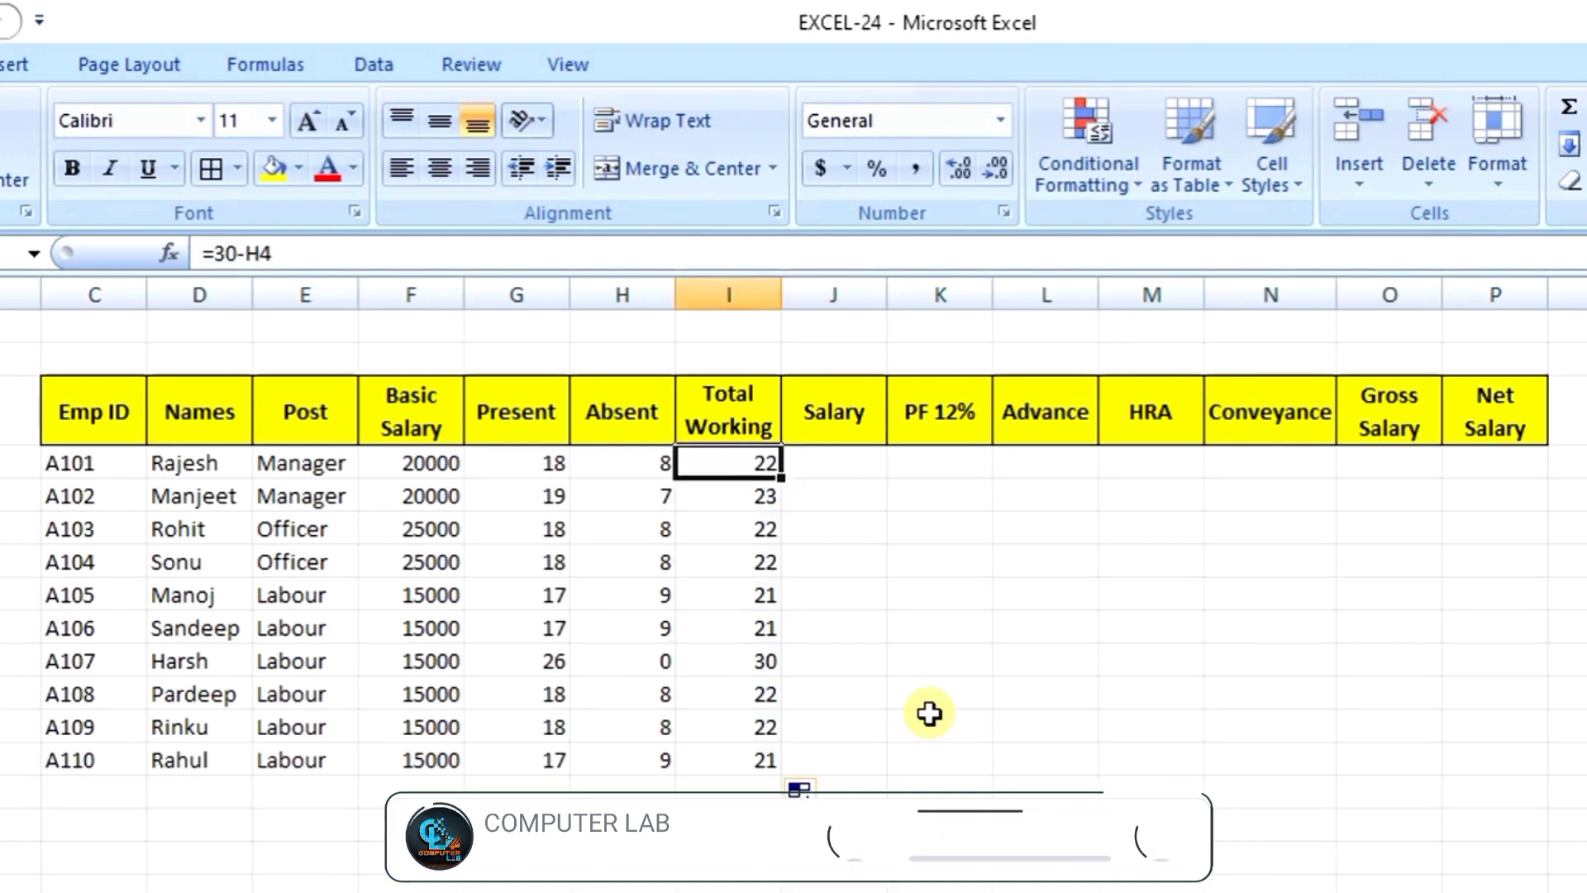
key("Right")
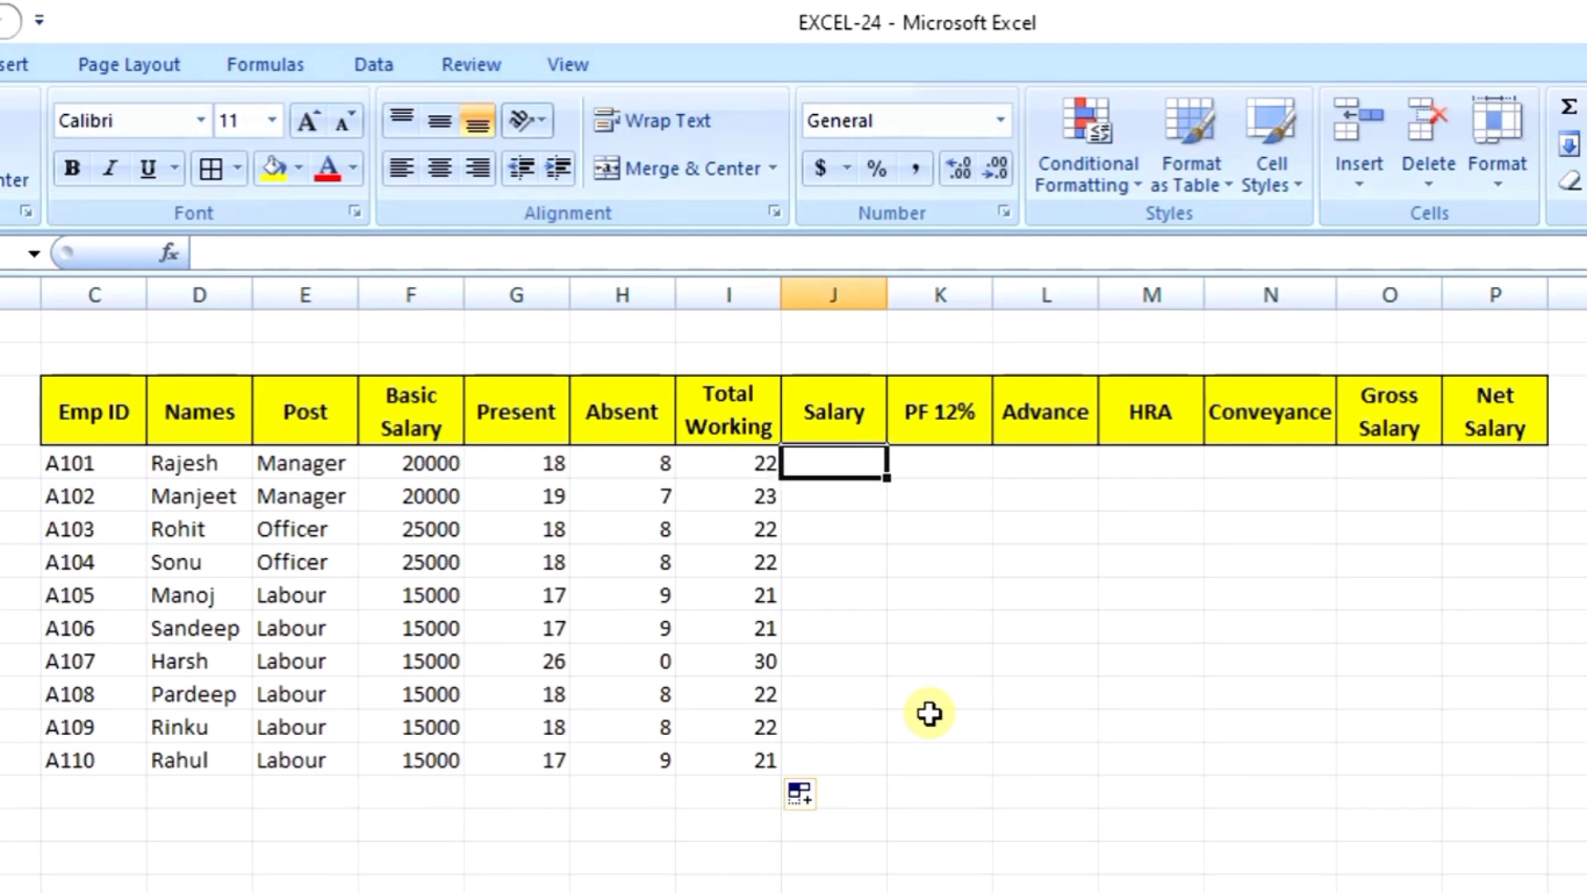
key("Left")
key("Left")
key("Left")
key("Left")
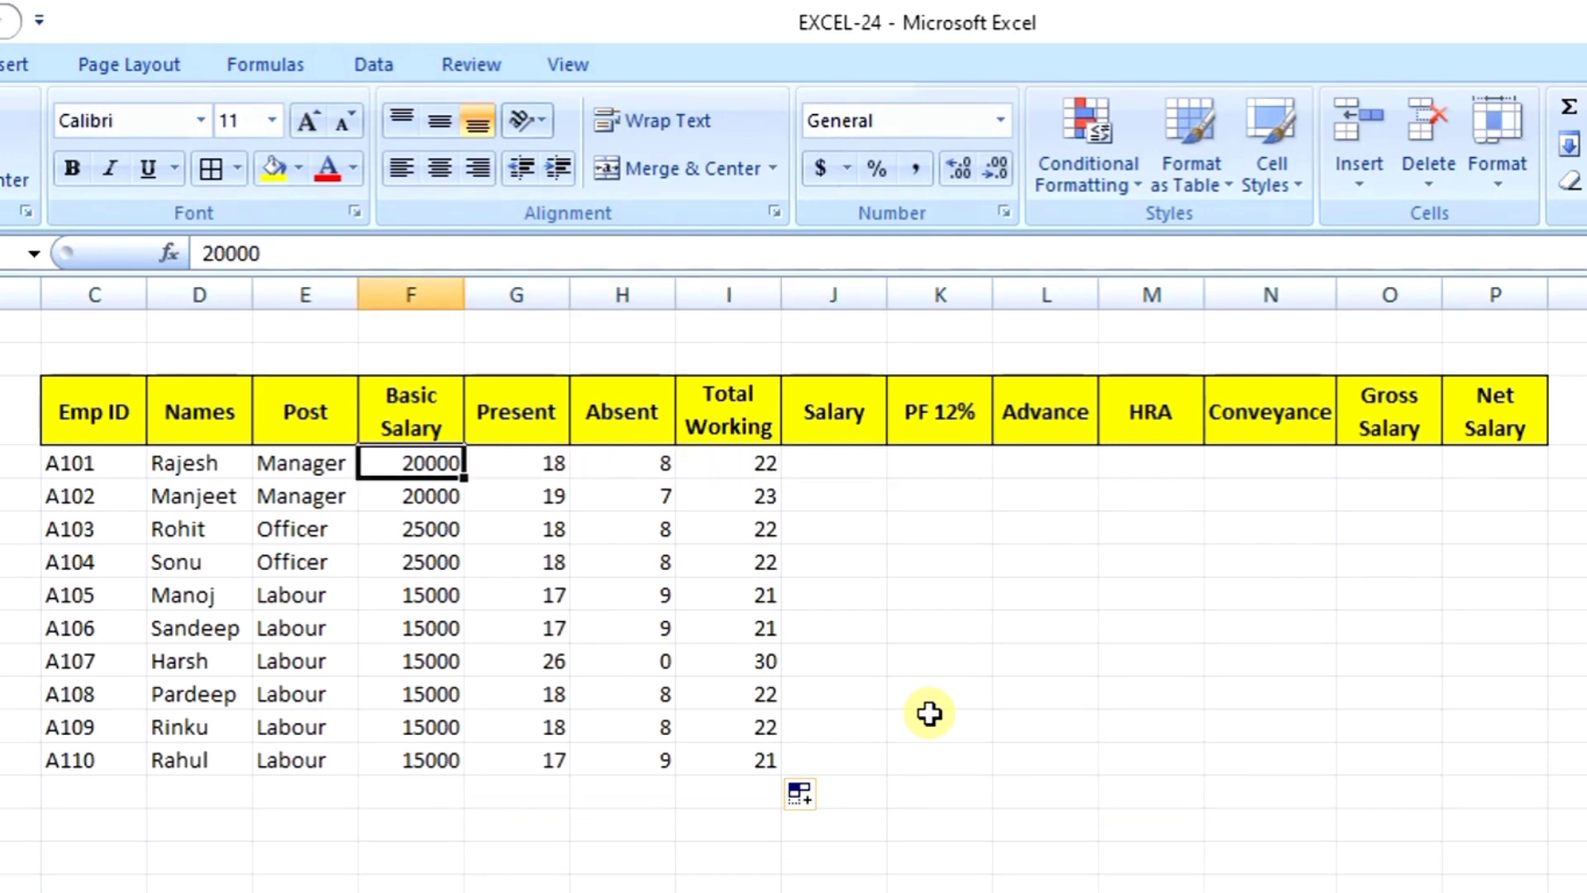
key("Right")
key("Right")
key("Right")
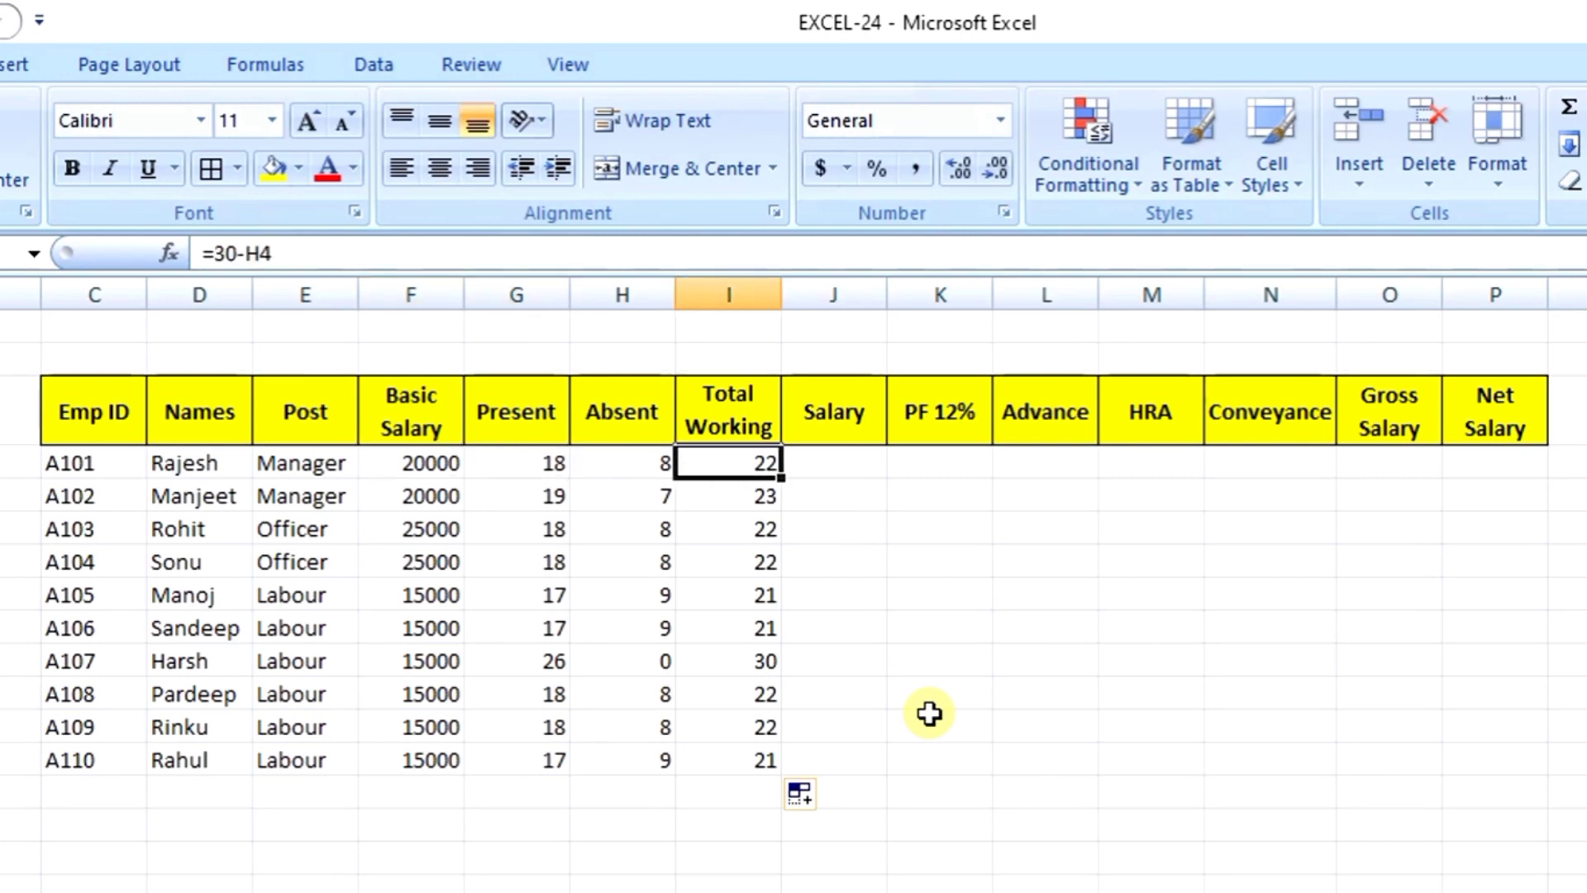
key("Left")
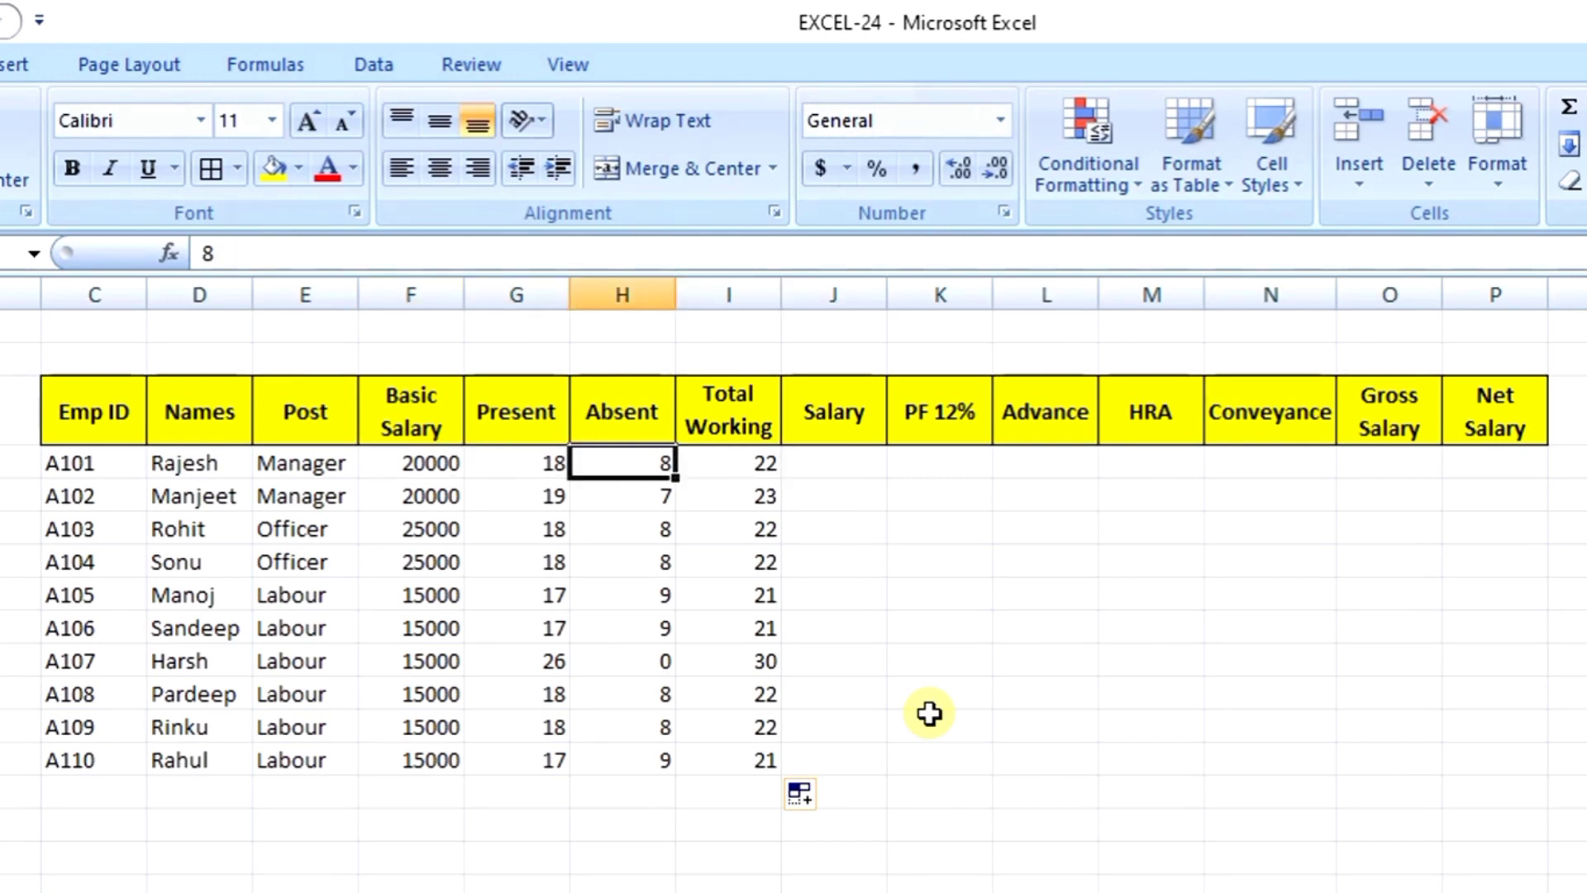
key("Right")
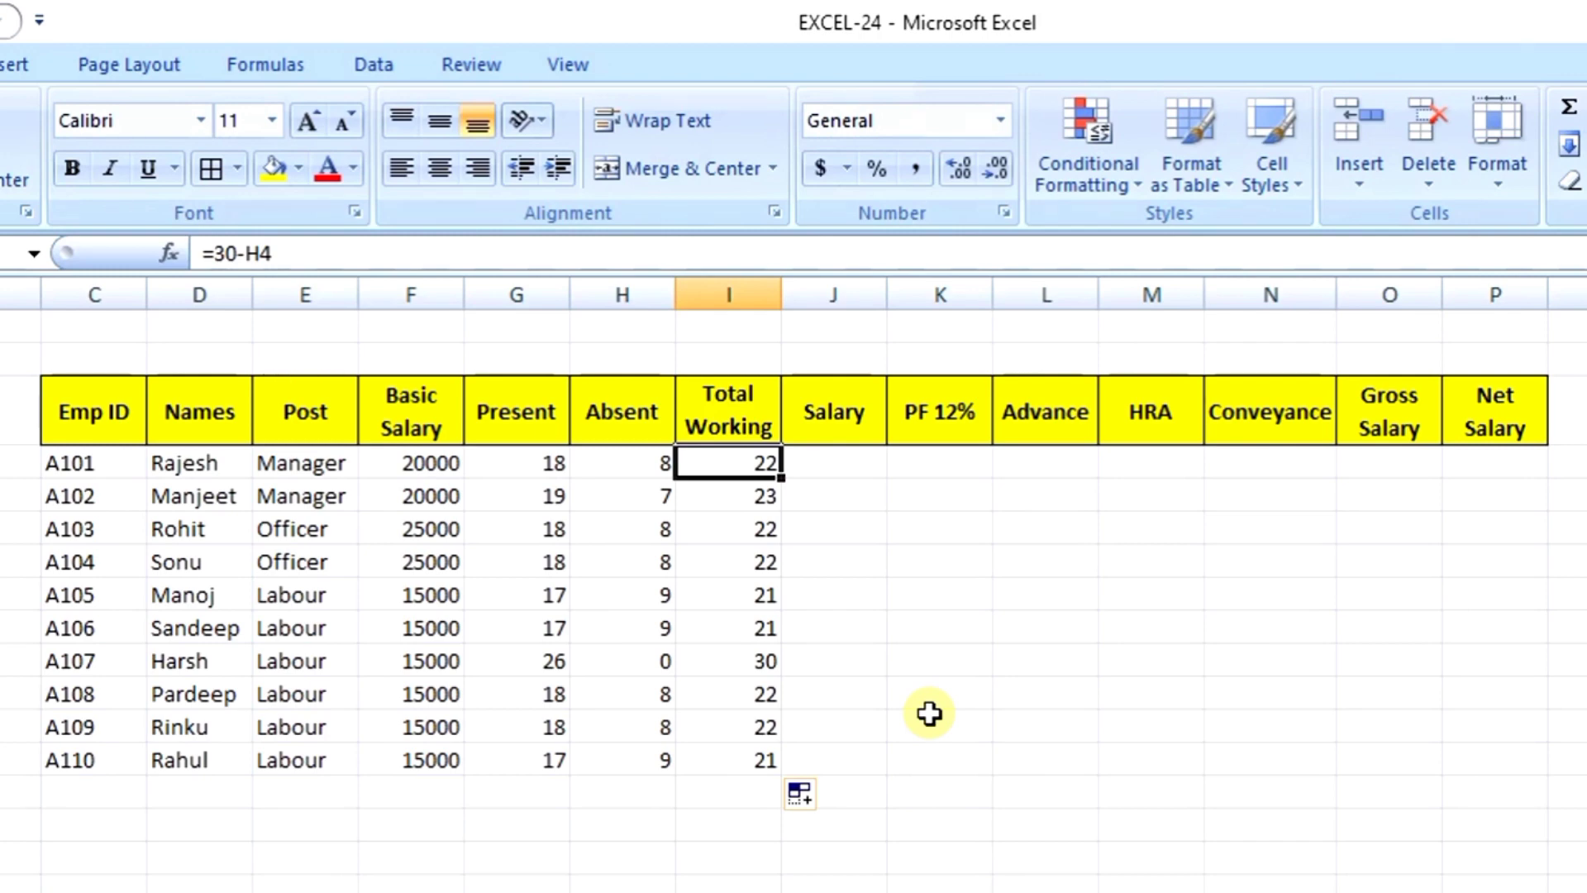
key("Right")
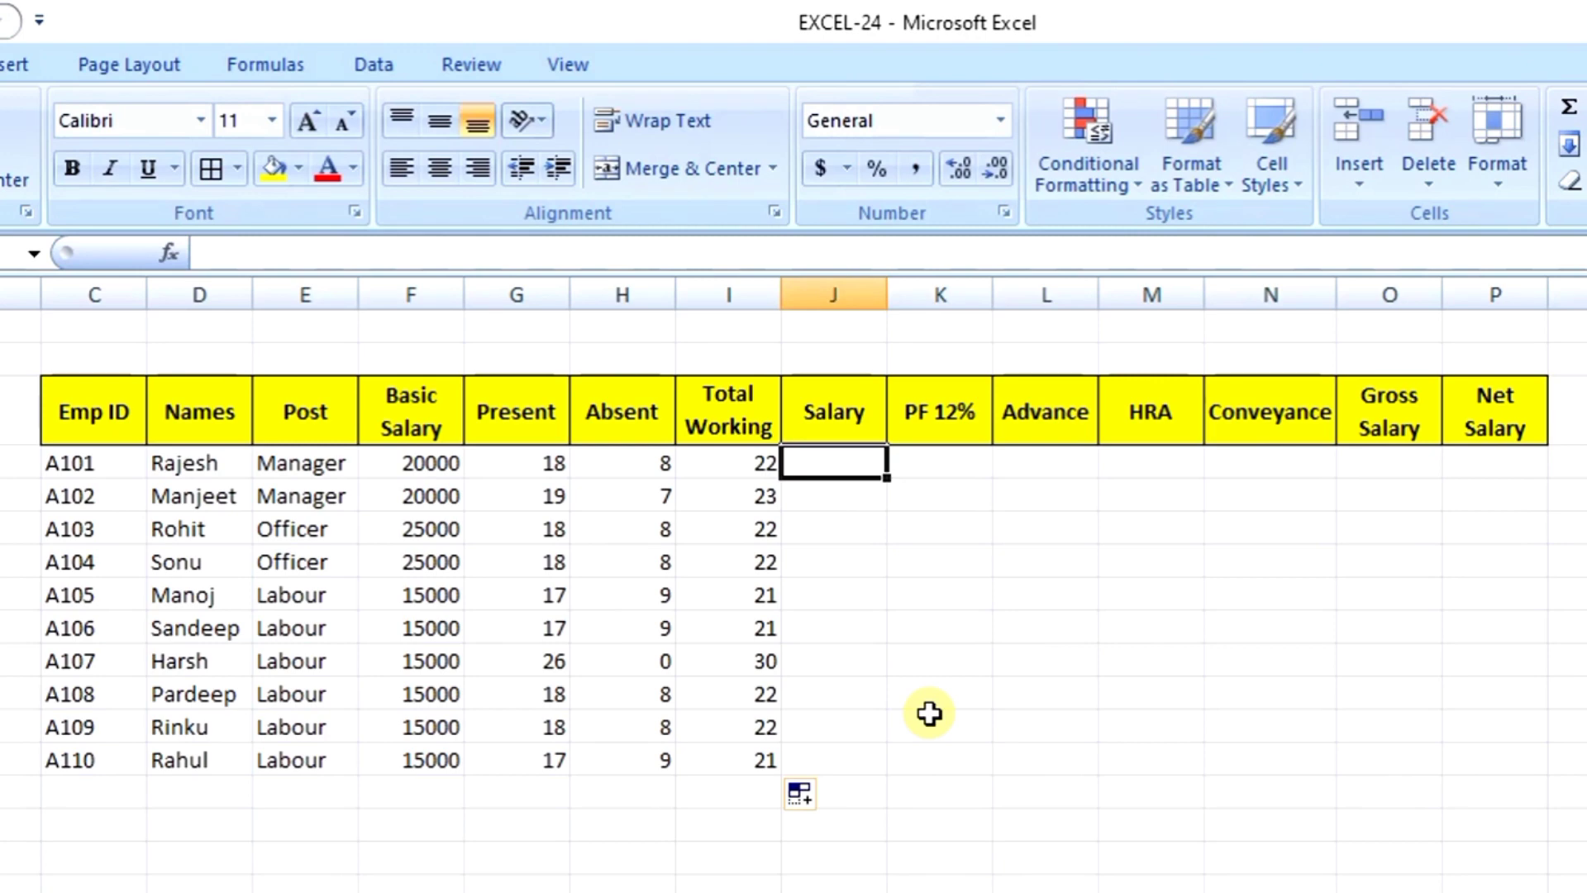
type("=")
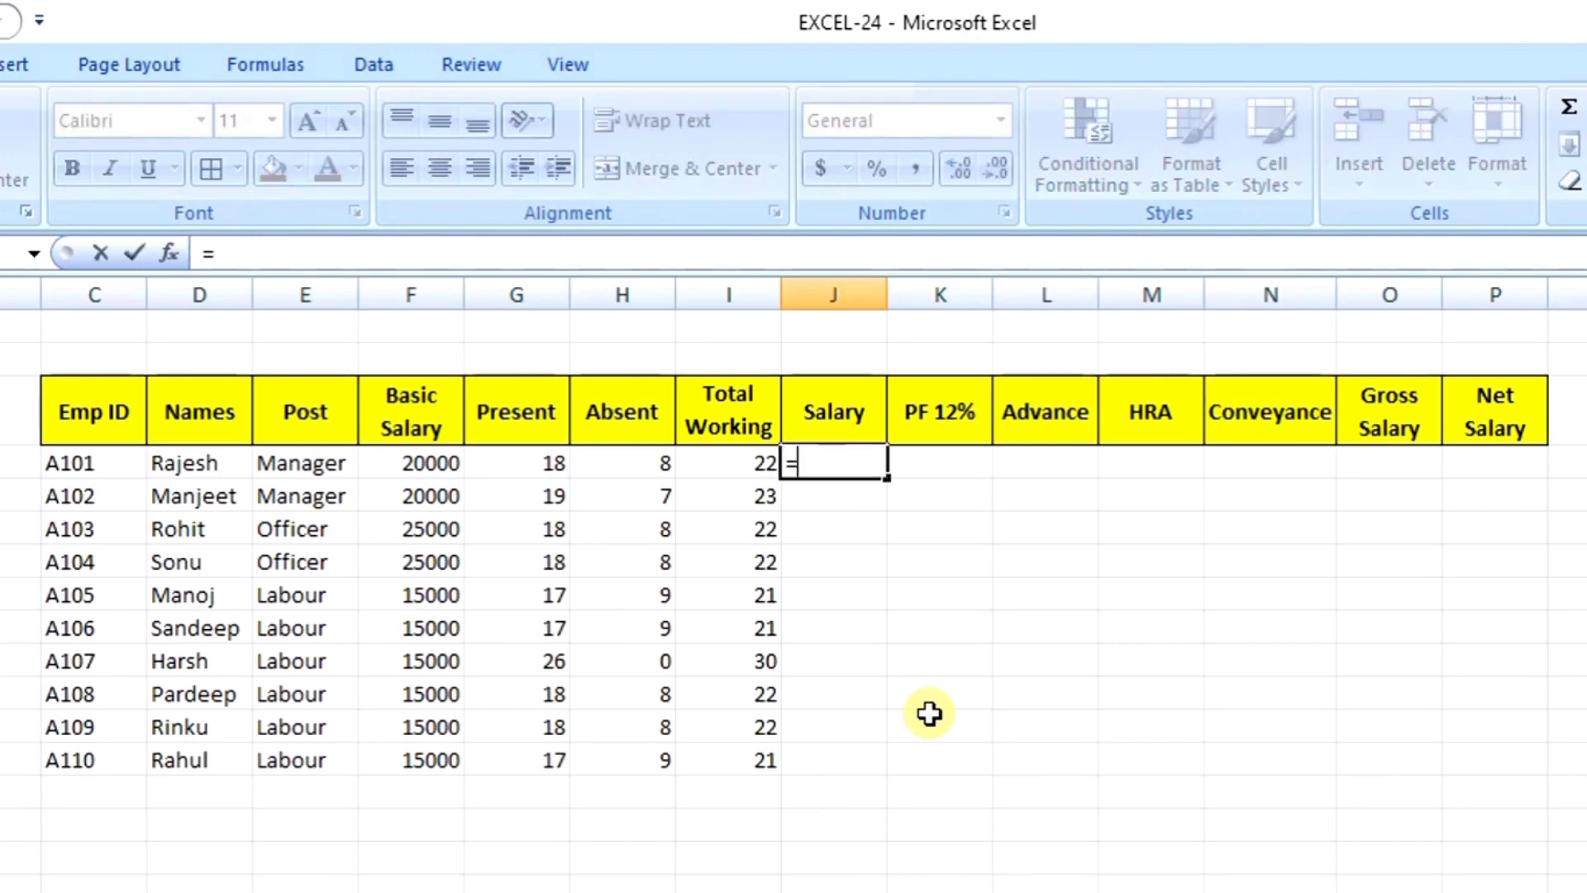
Step: Build =F4*I4/30 in J4 and copy it down to J13 for all ten employees
left_click(400, 470)
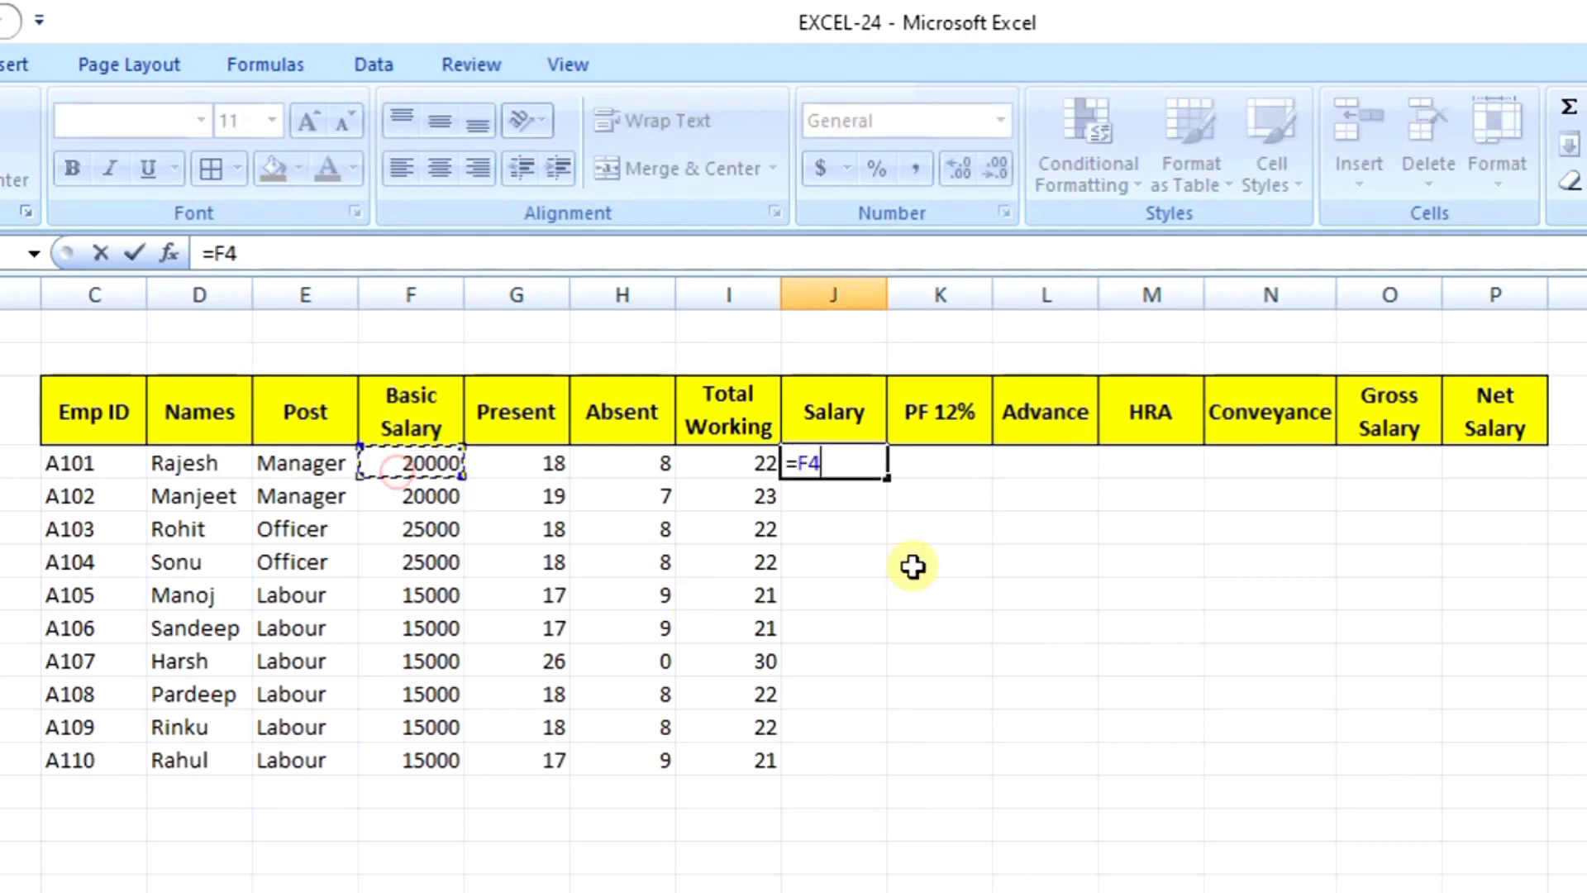
type("*")
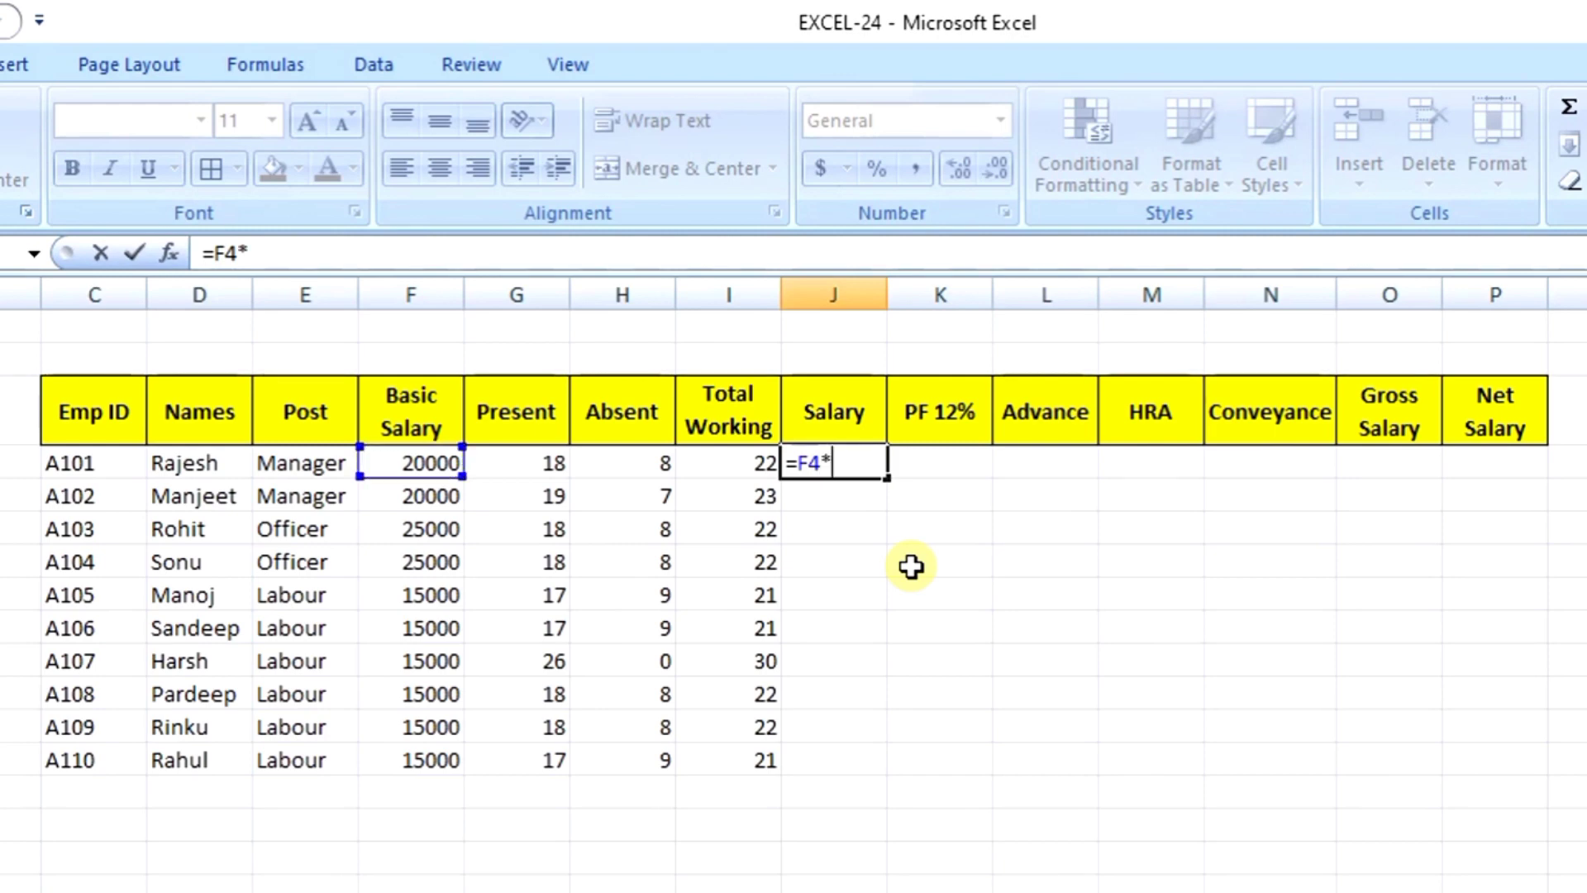
left_click(736, 465)
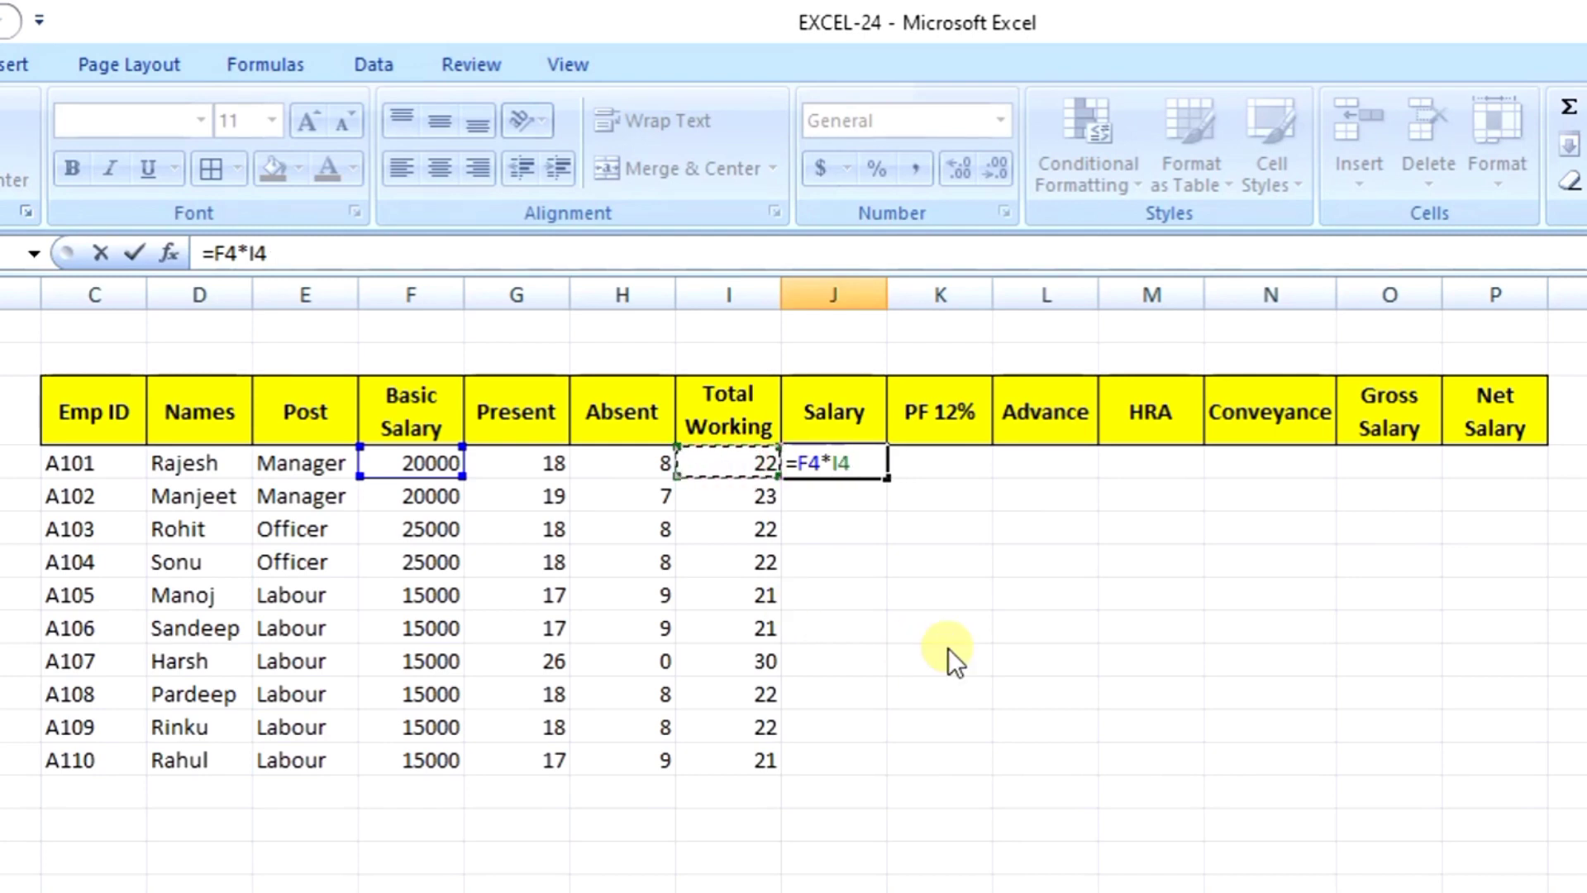
type("/30")
key("Return")
key("Up")
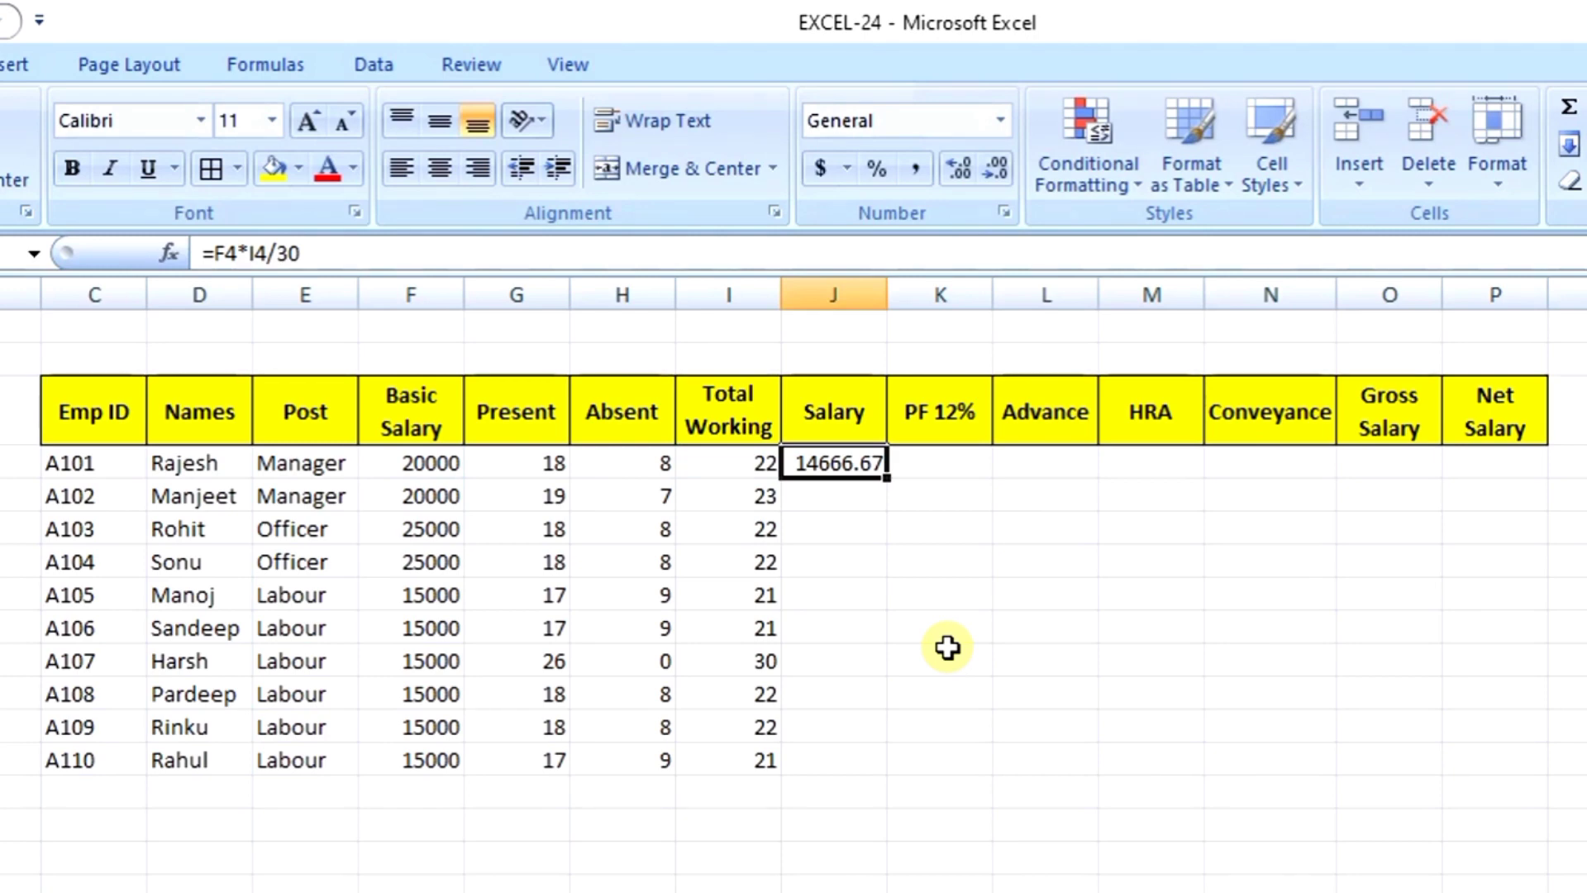
key("Left")
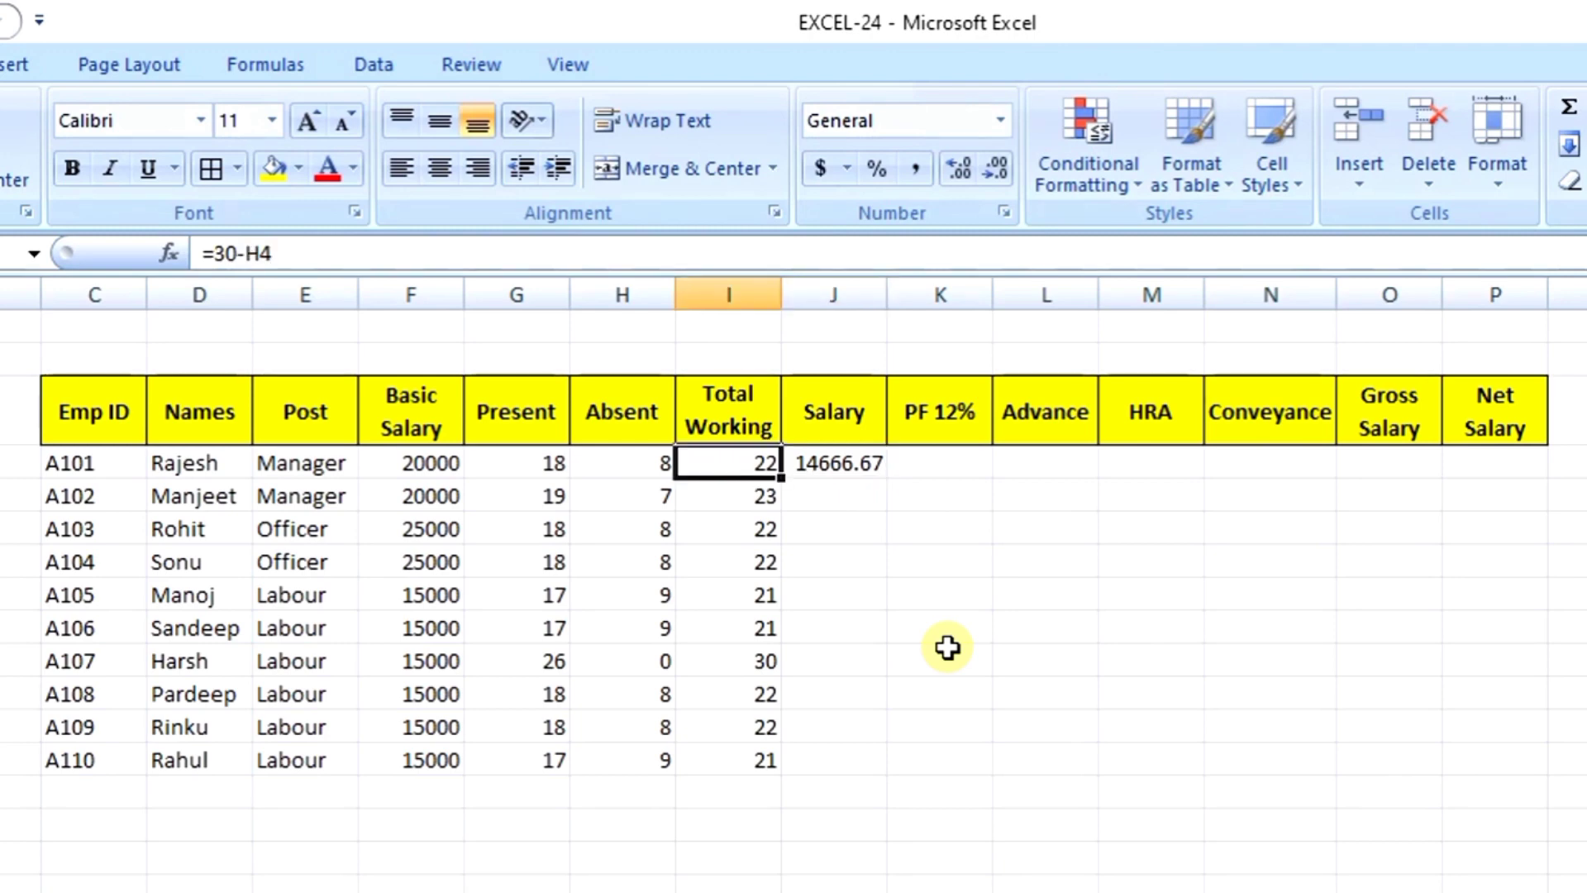
key("Right")
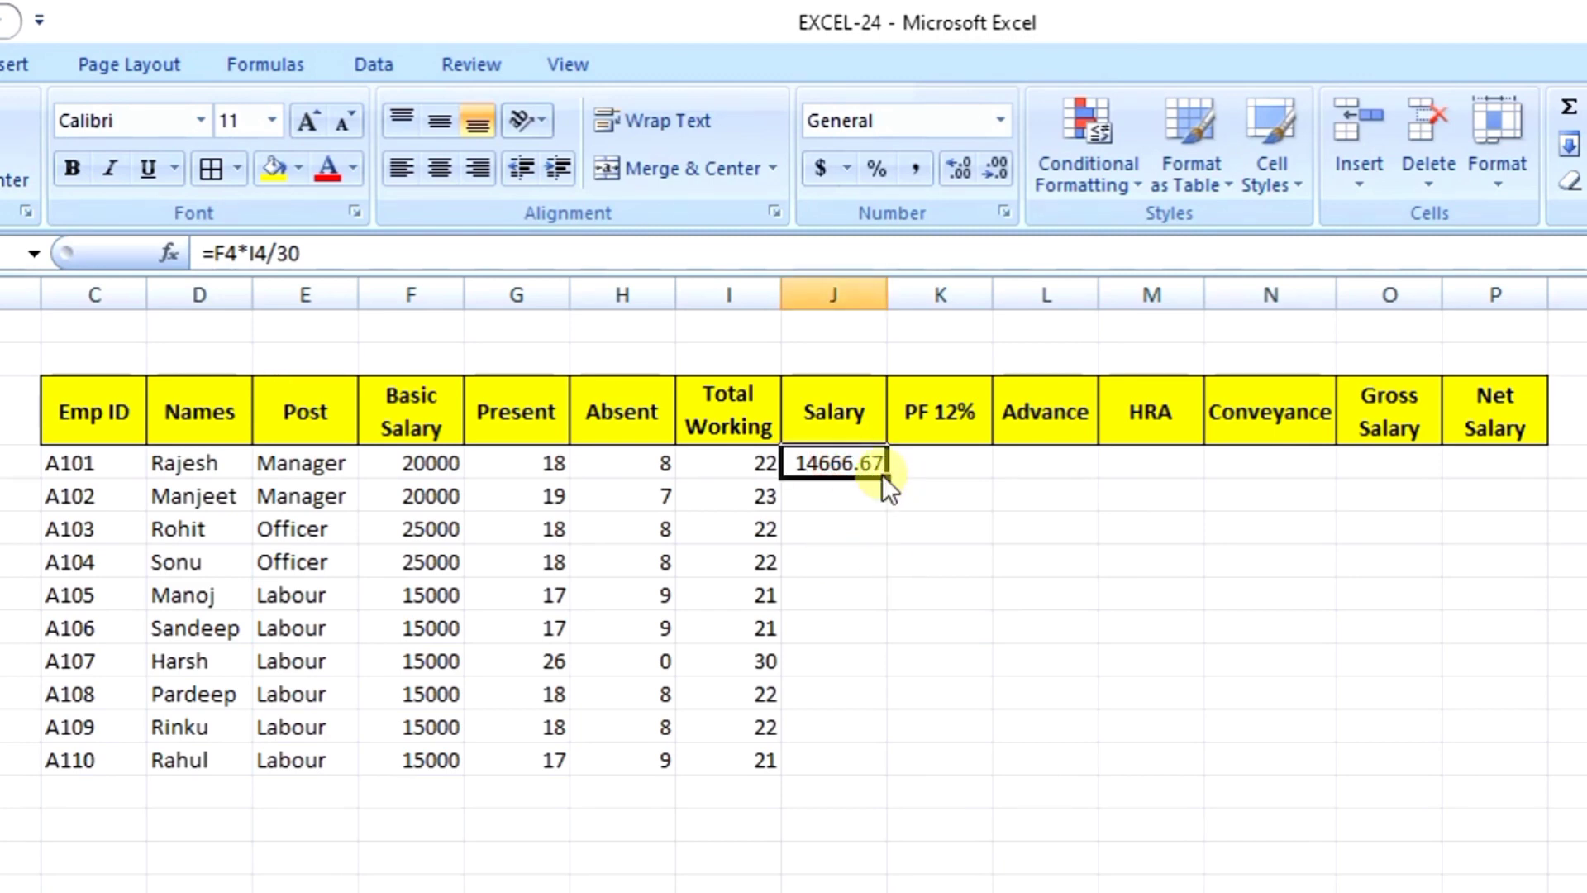
left_click_drag(887, 477, 872, 777)
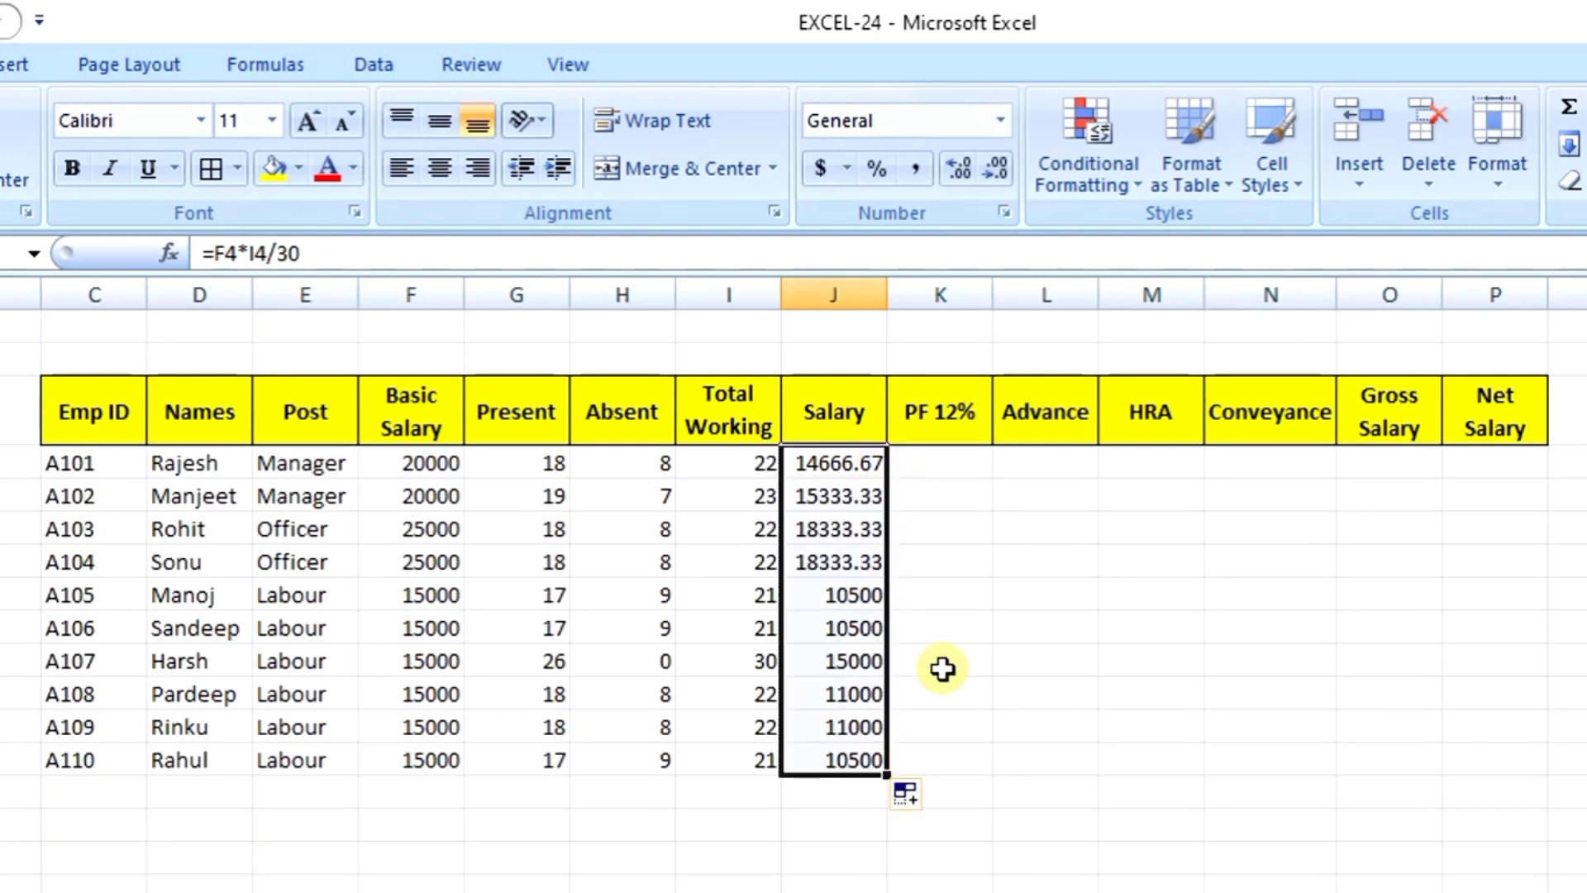
left_click(746, 604)
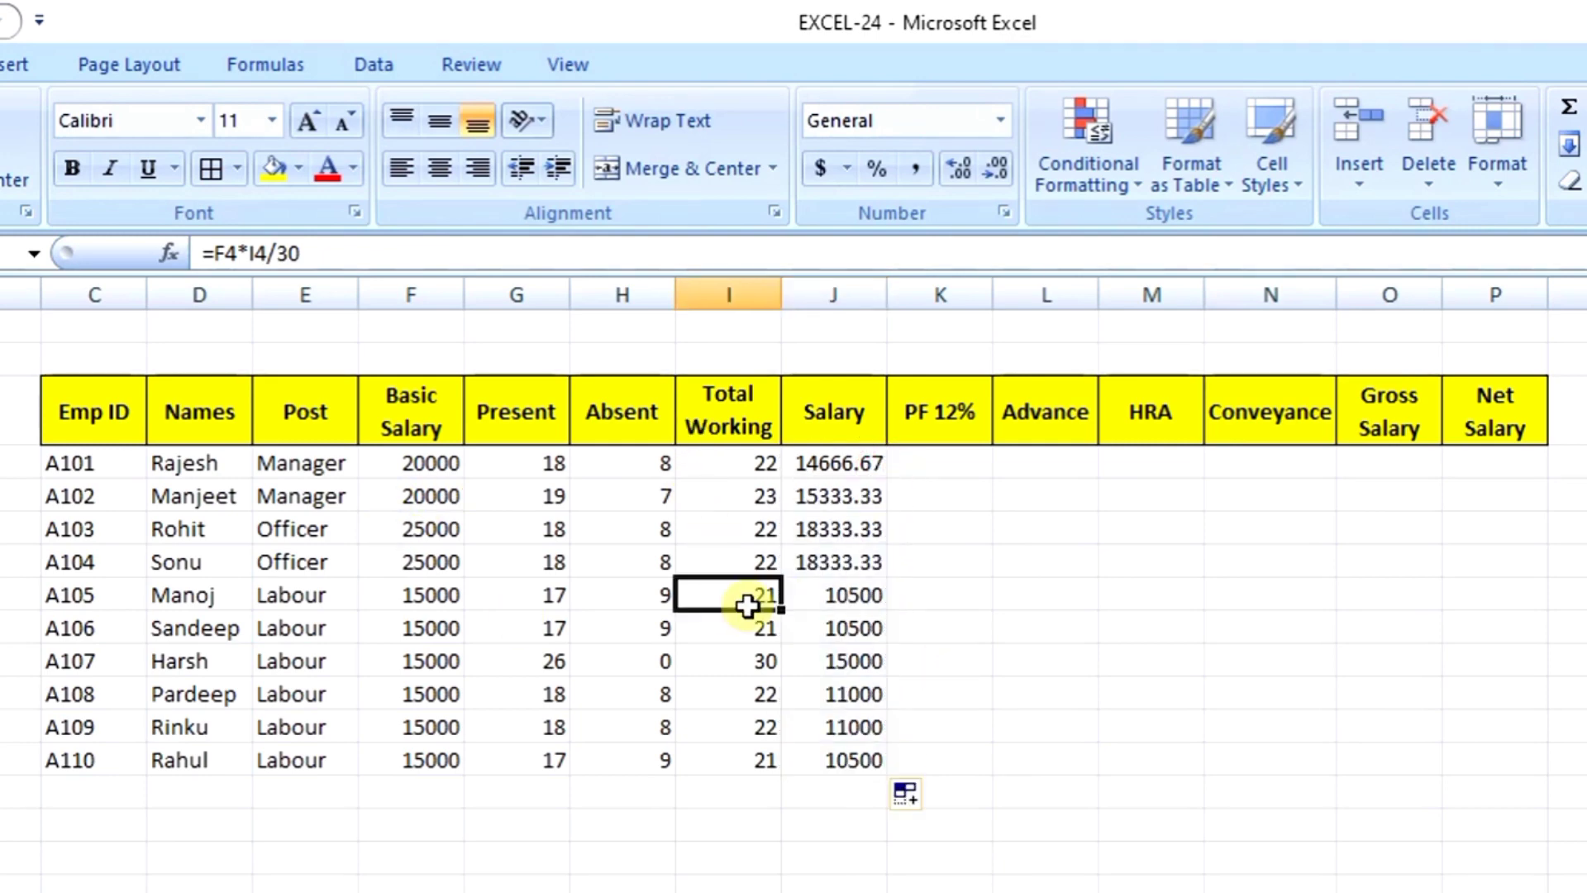
left_click(418, 598)
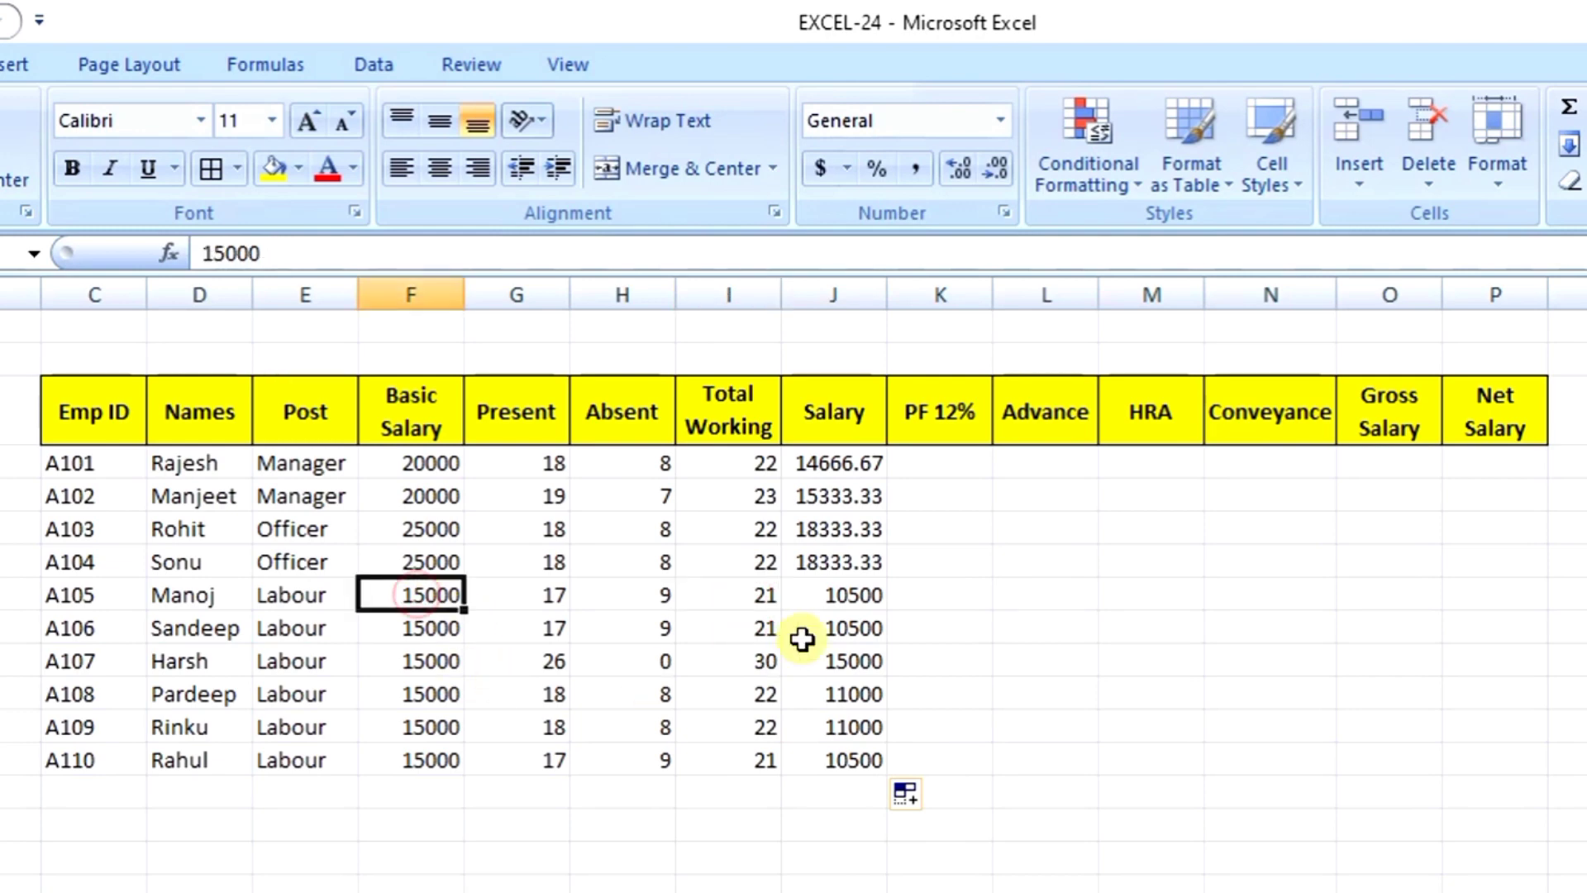
left_click(825, 595)
left_click(941, 465)
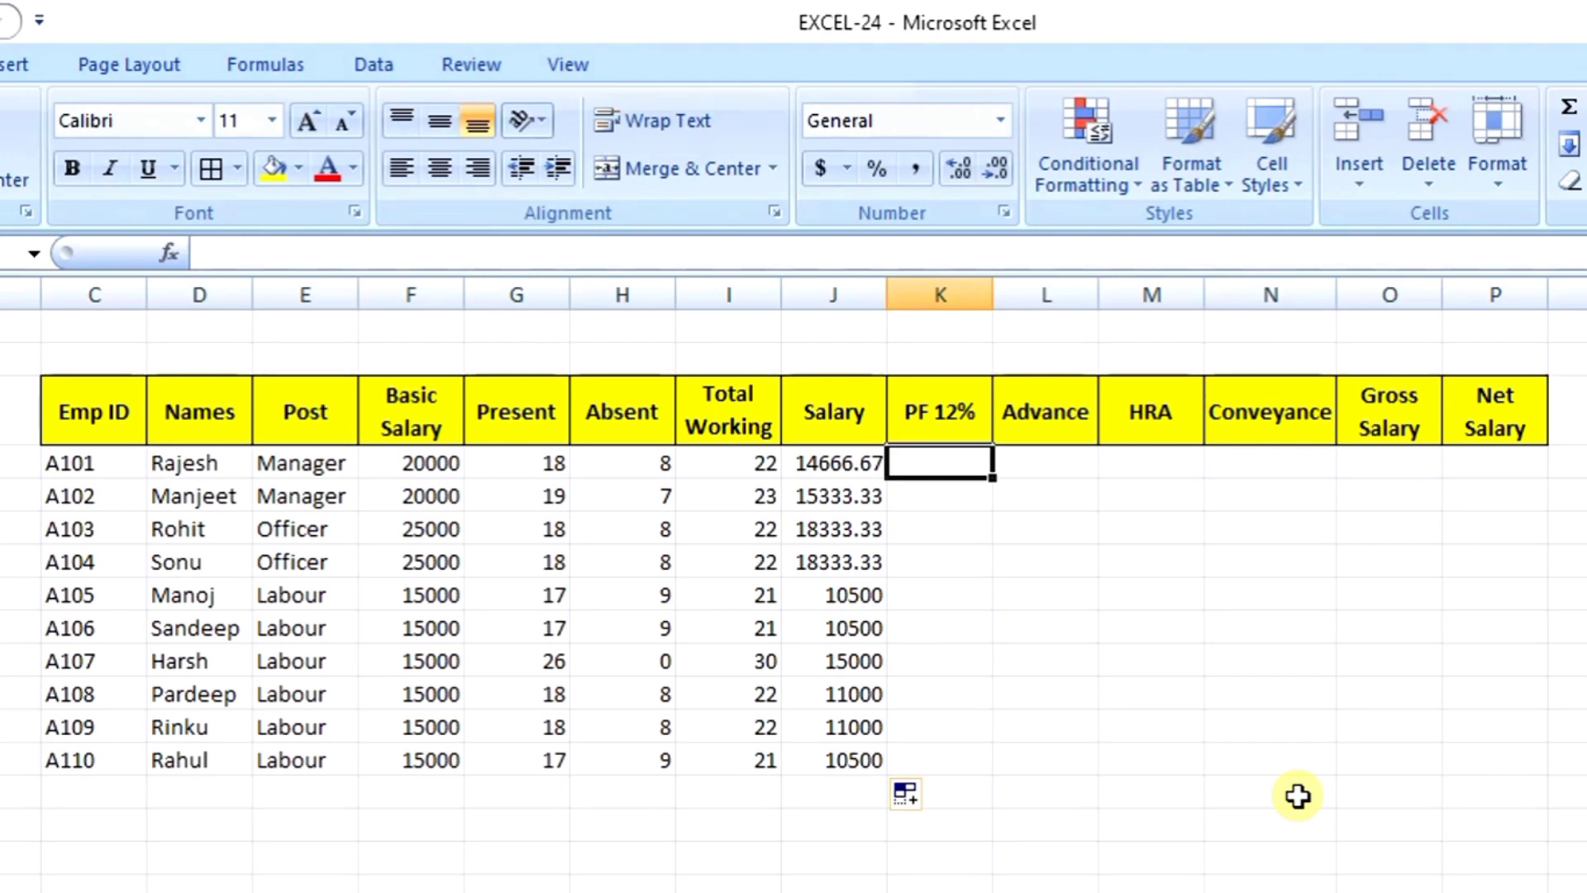
Step: Enter =F4*12% in K4 and fill it down to K13, giving 2400, 3000 or 1800 by grade
type("=")
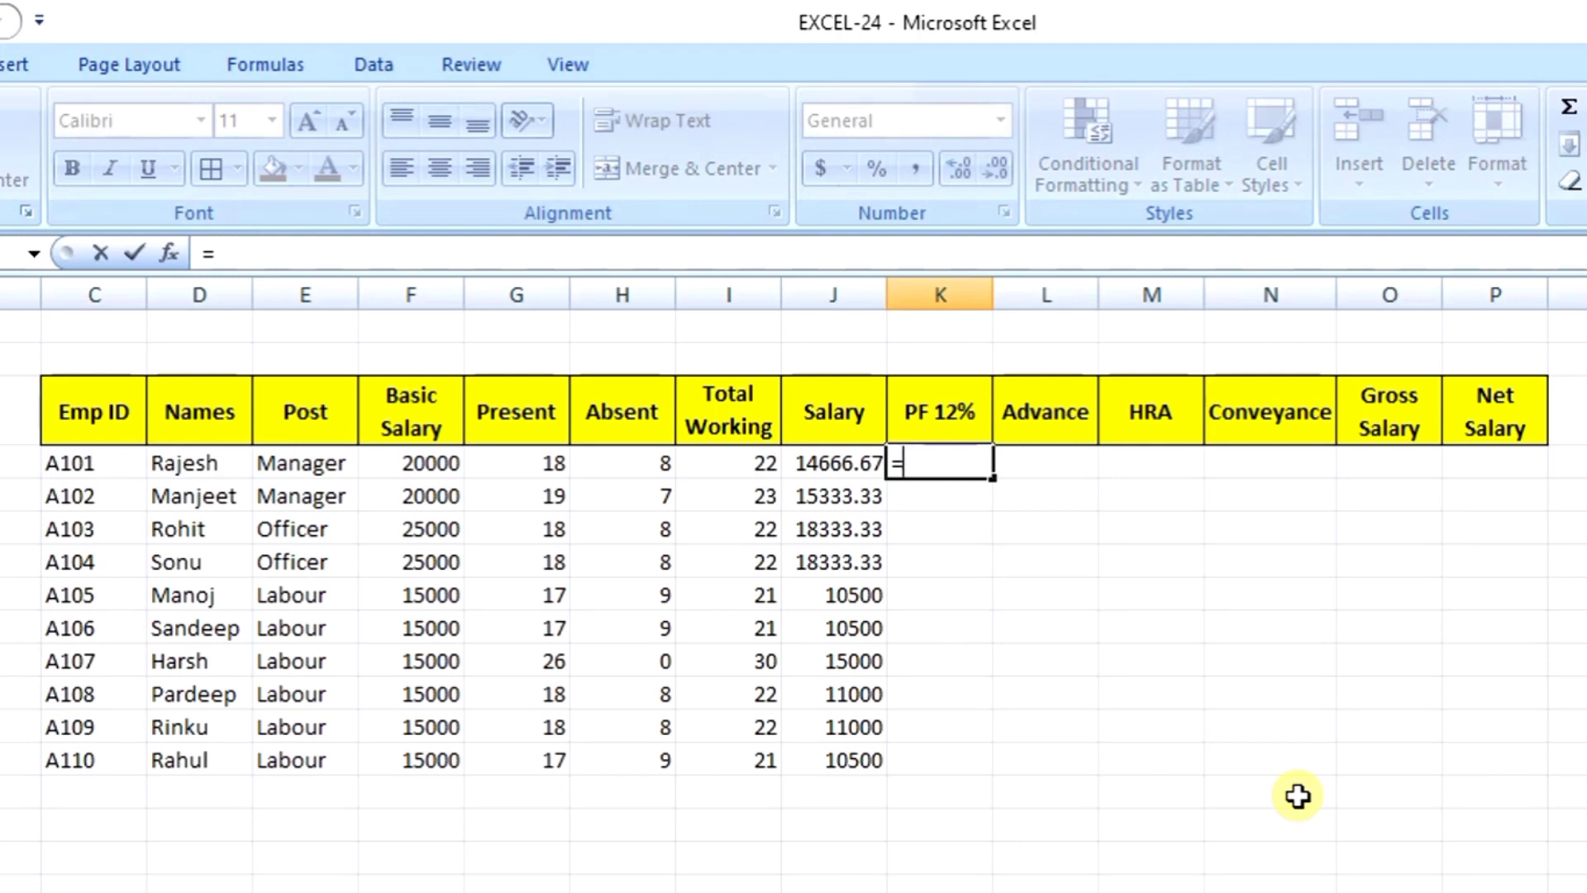
left_click(399, 463)
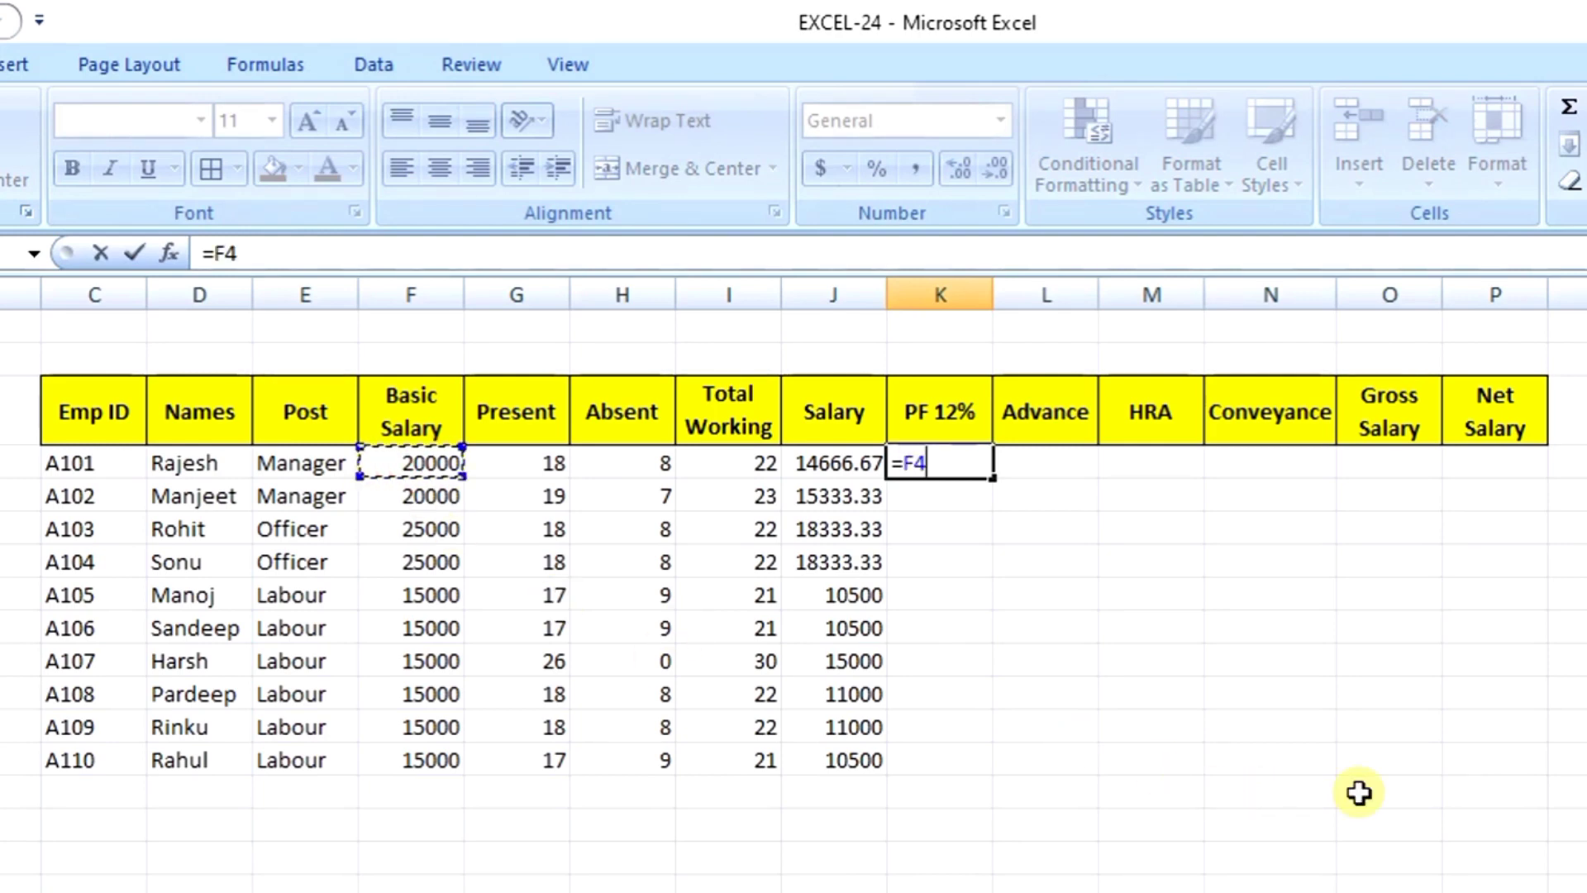
type("*12")
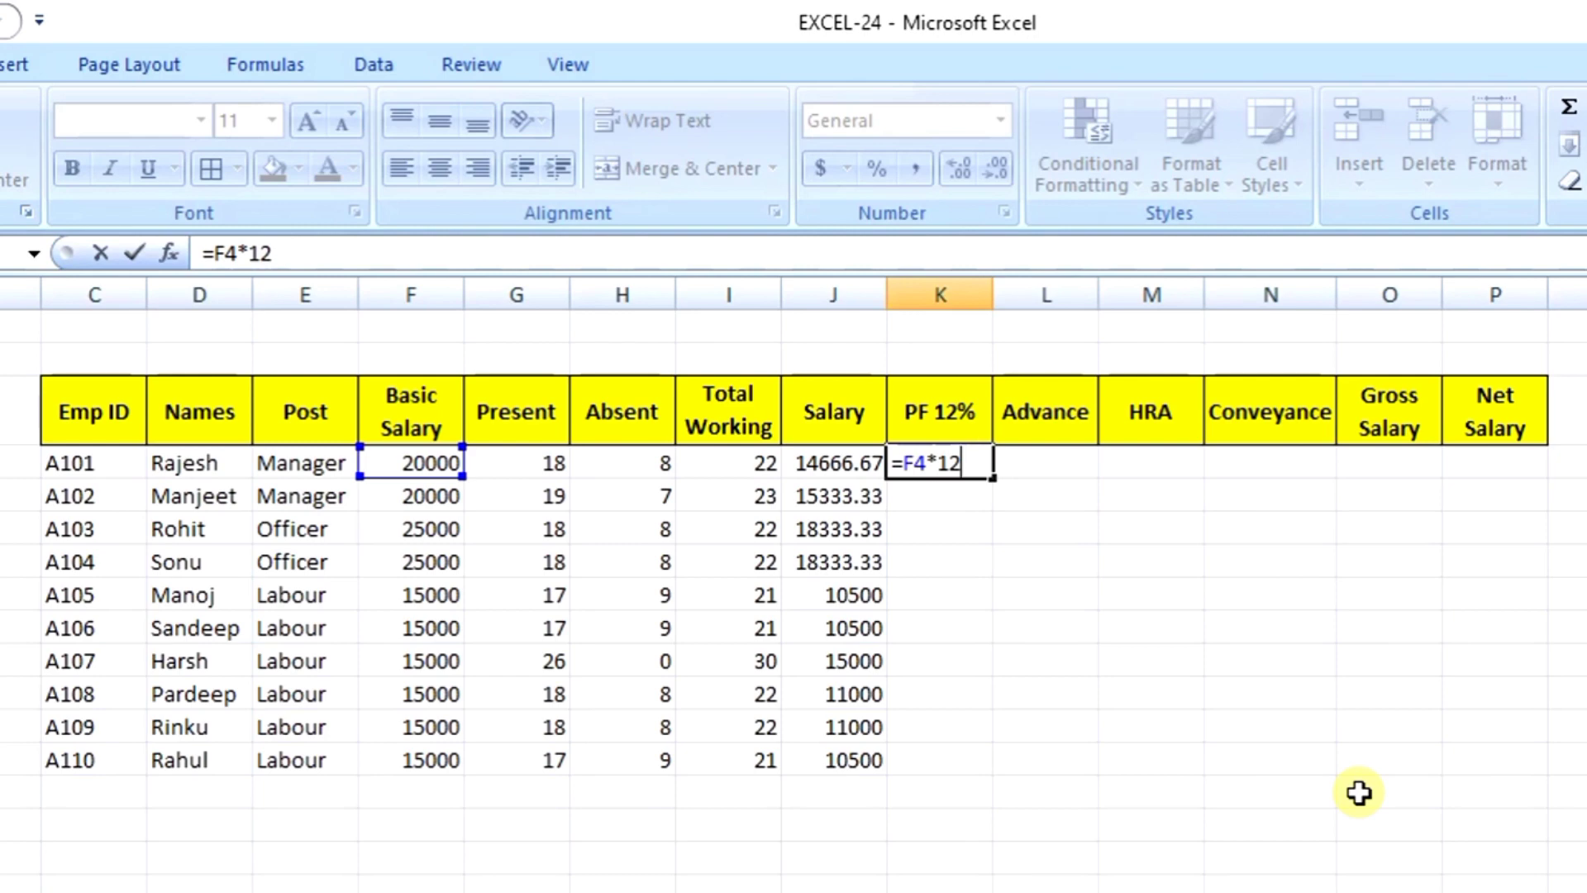
type("%")
key("Return")
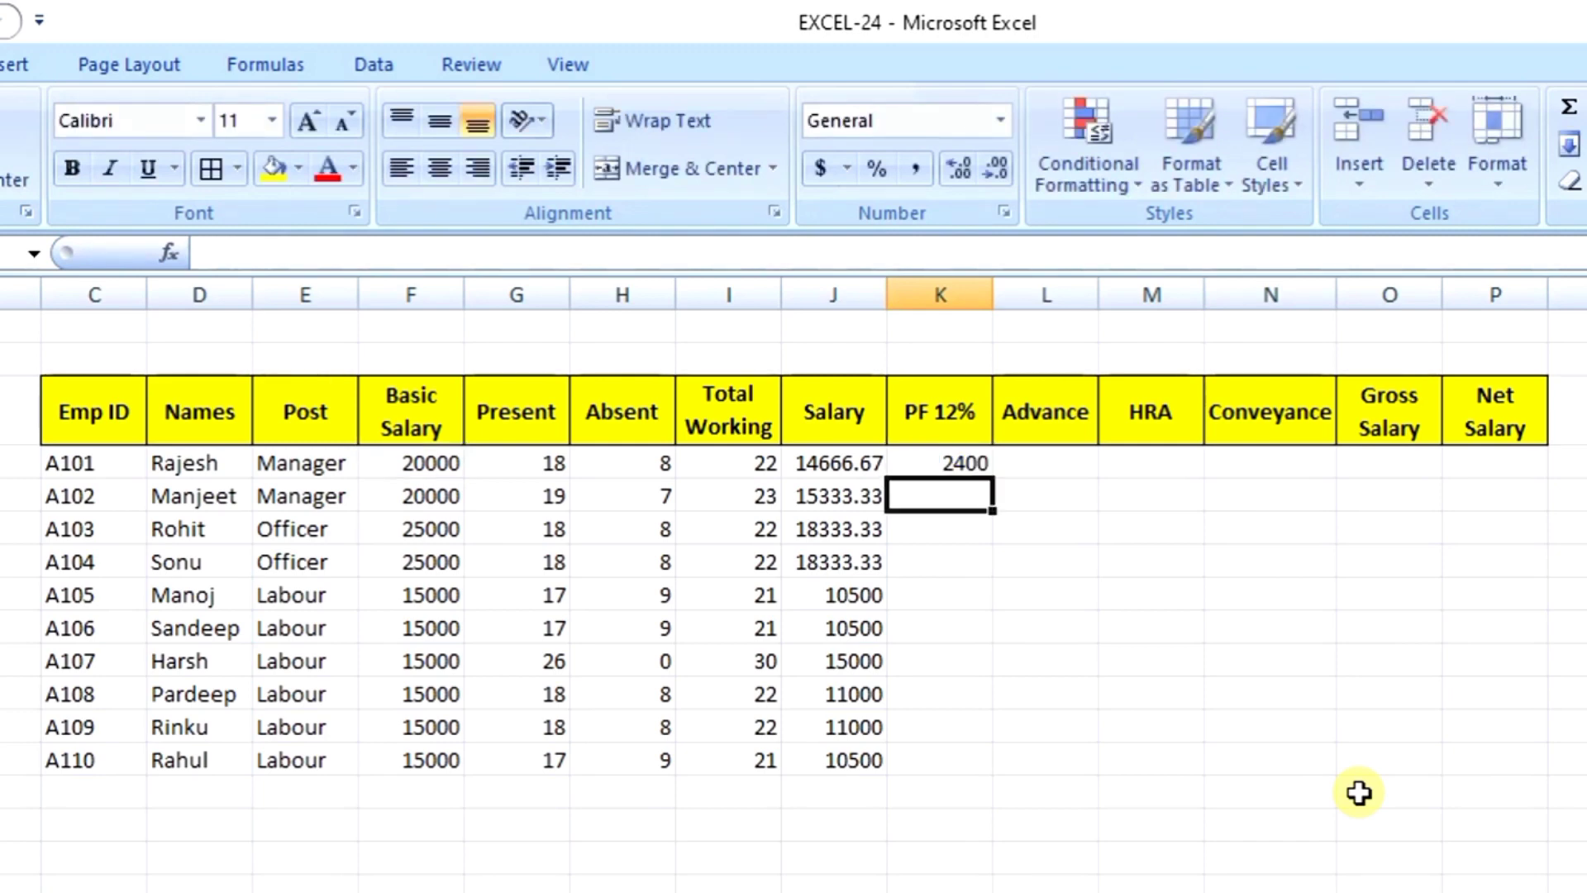
key("Up")
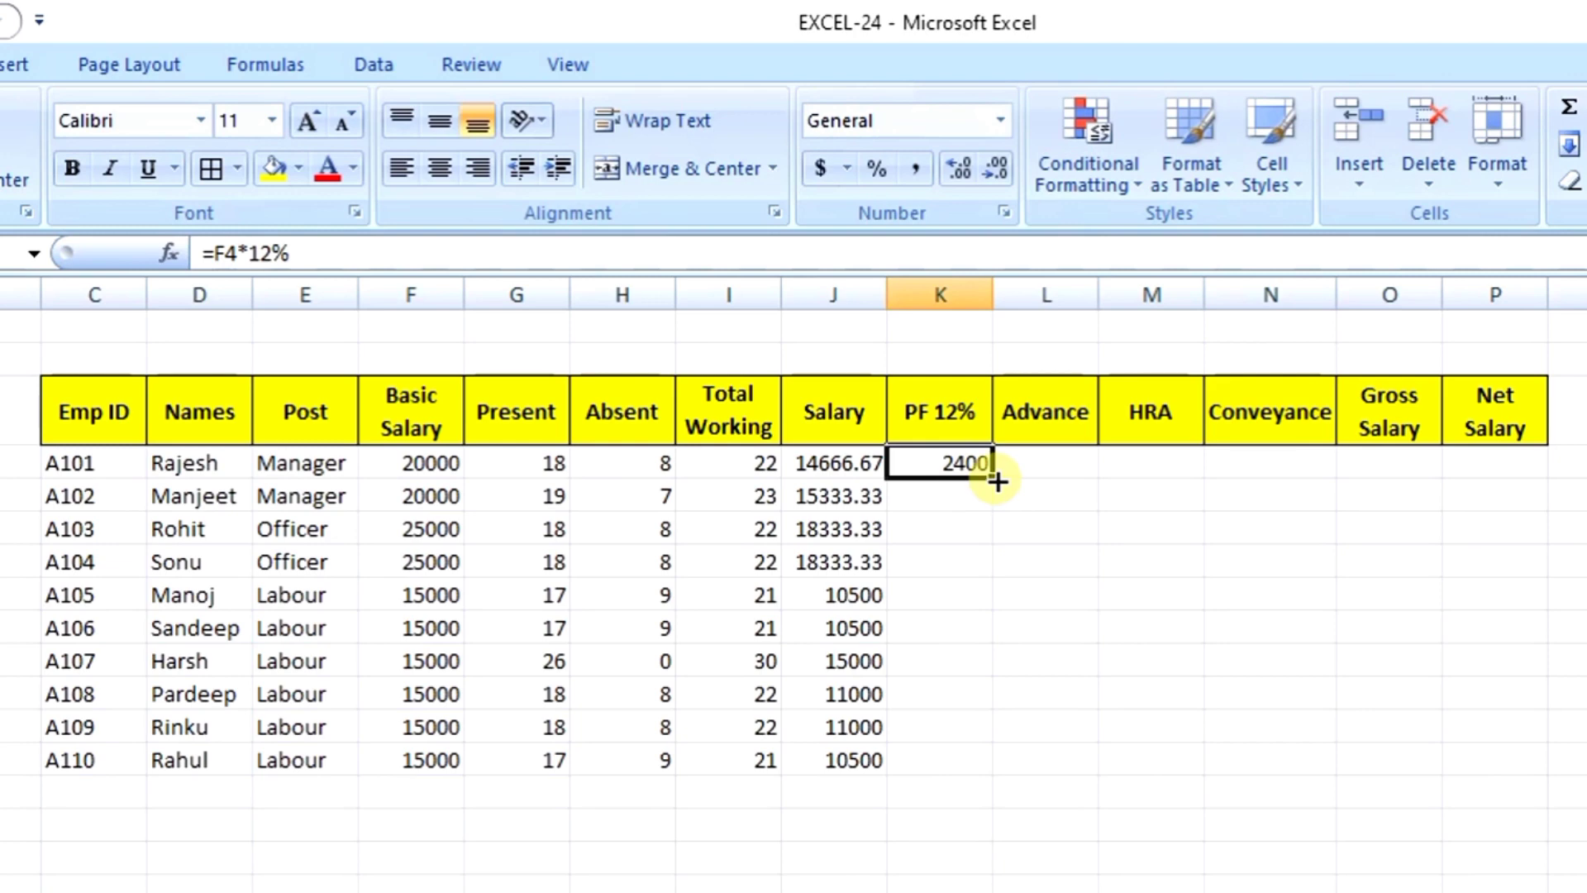
left_click_drag(996, 484, 988, 771)
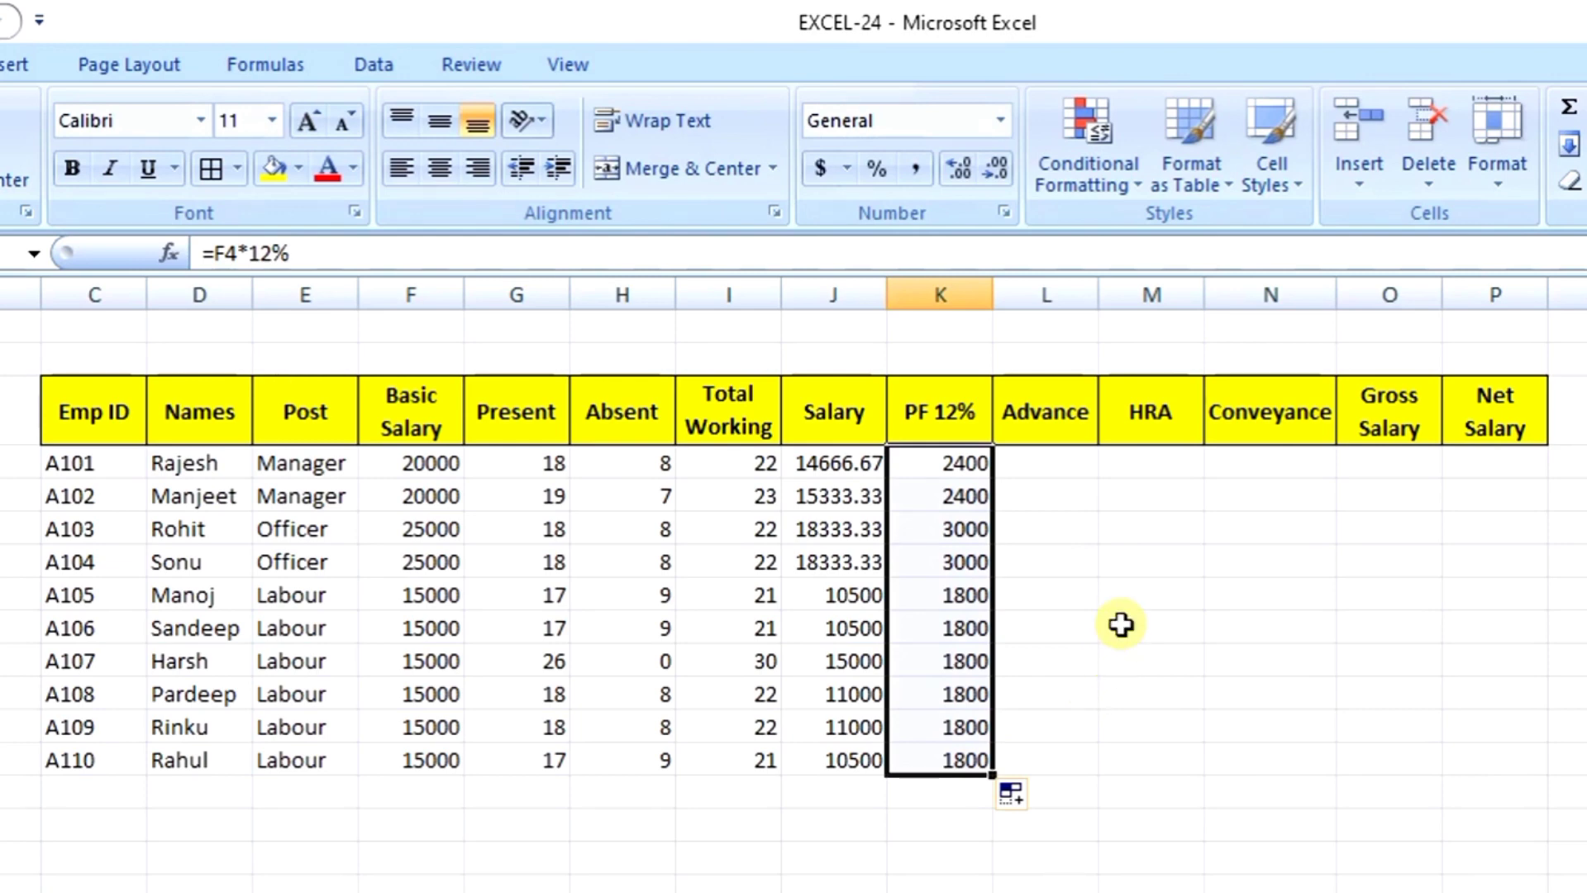
left_click(1069, 468)
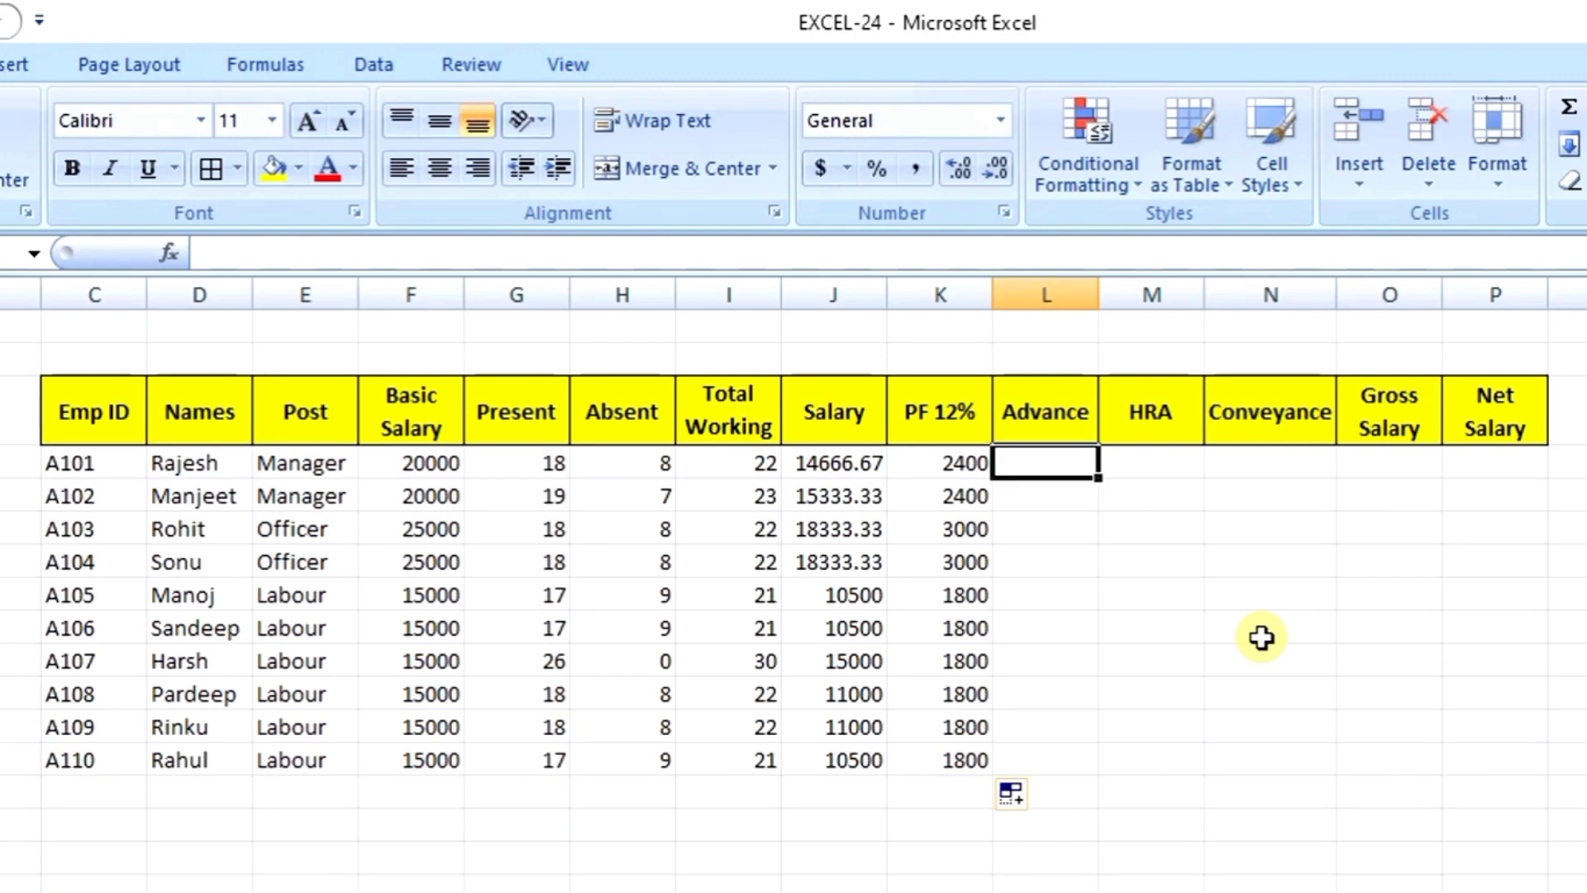
Step: Confirm the Advance entries and move further down column L
key("Down")
key("Down")
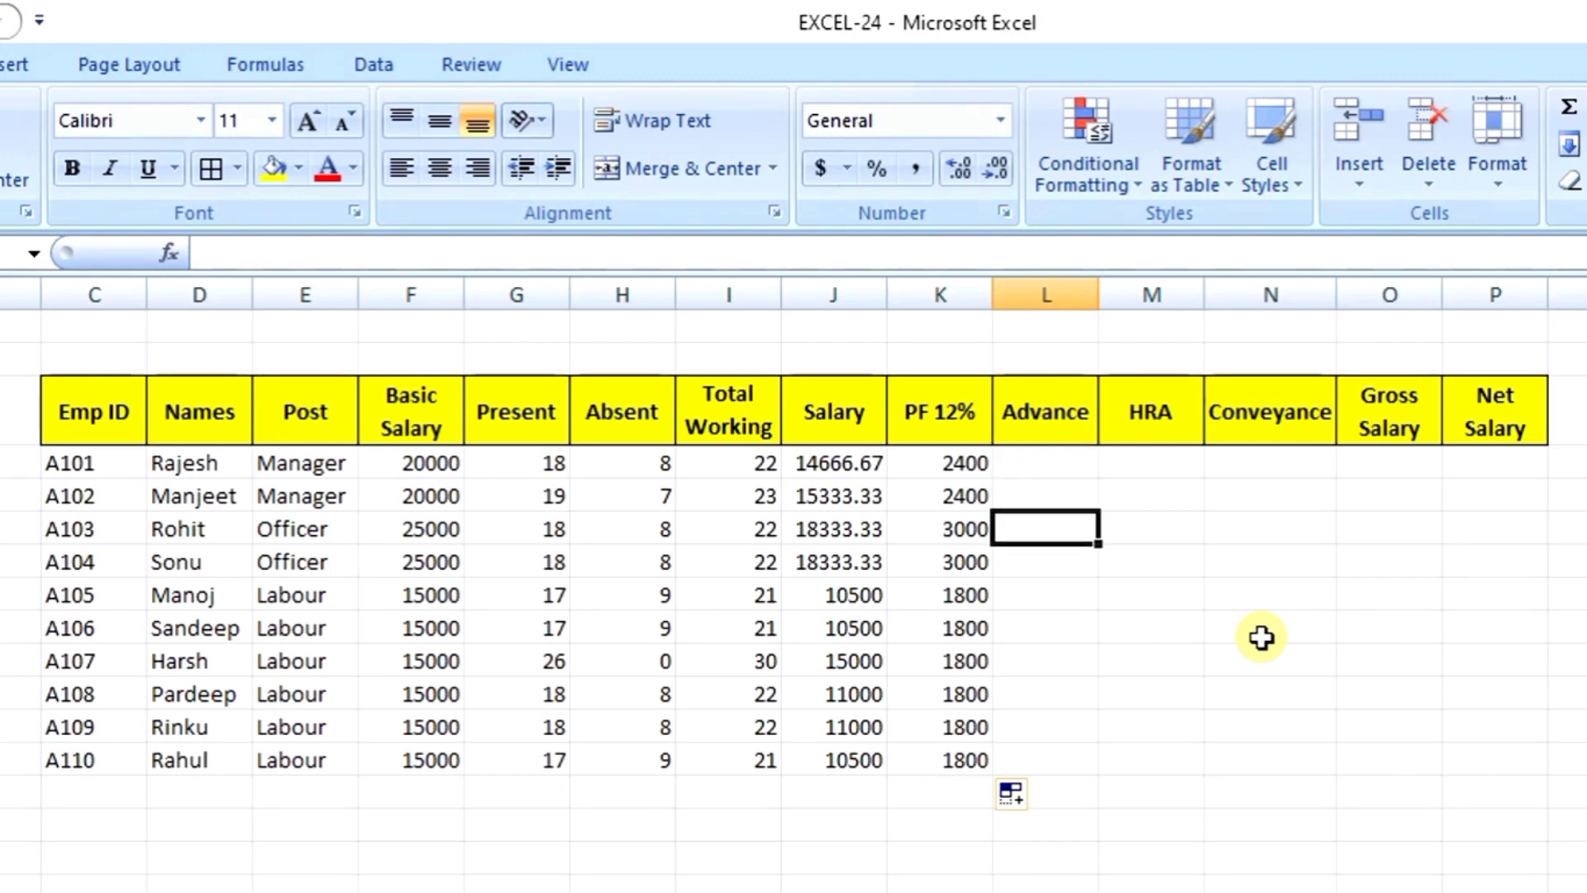
key("Down")
key("Down")
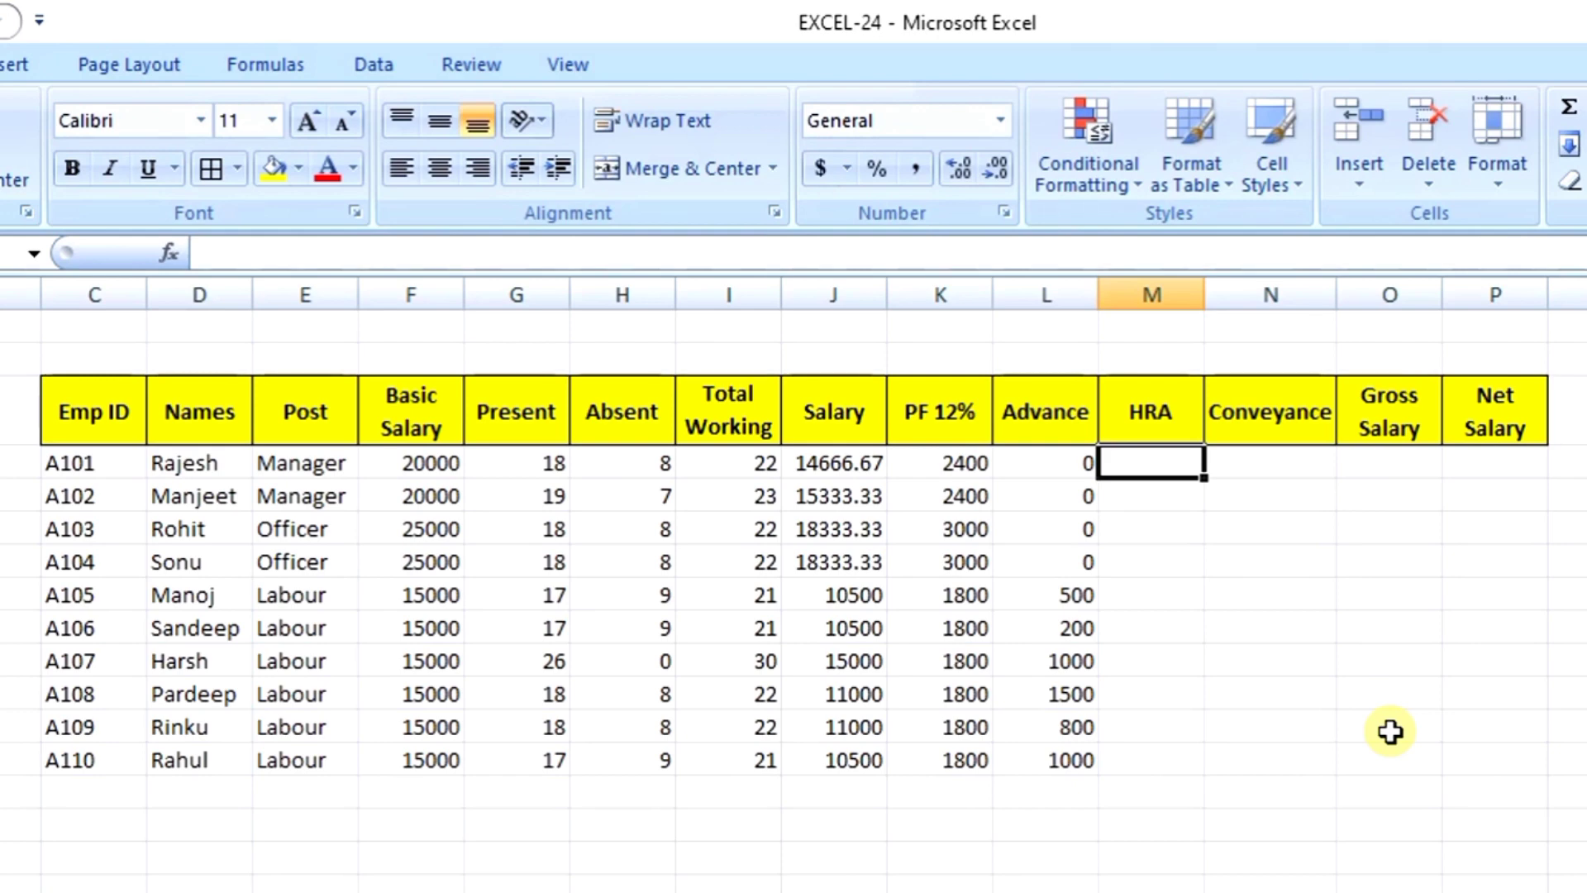
Step: Enter =IF(F4>=20000,1000,500) in M4 so the first HRA shows 1000
type("=")
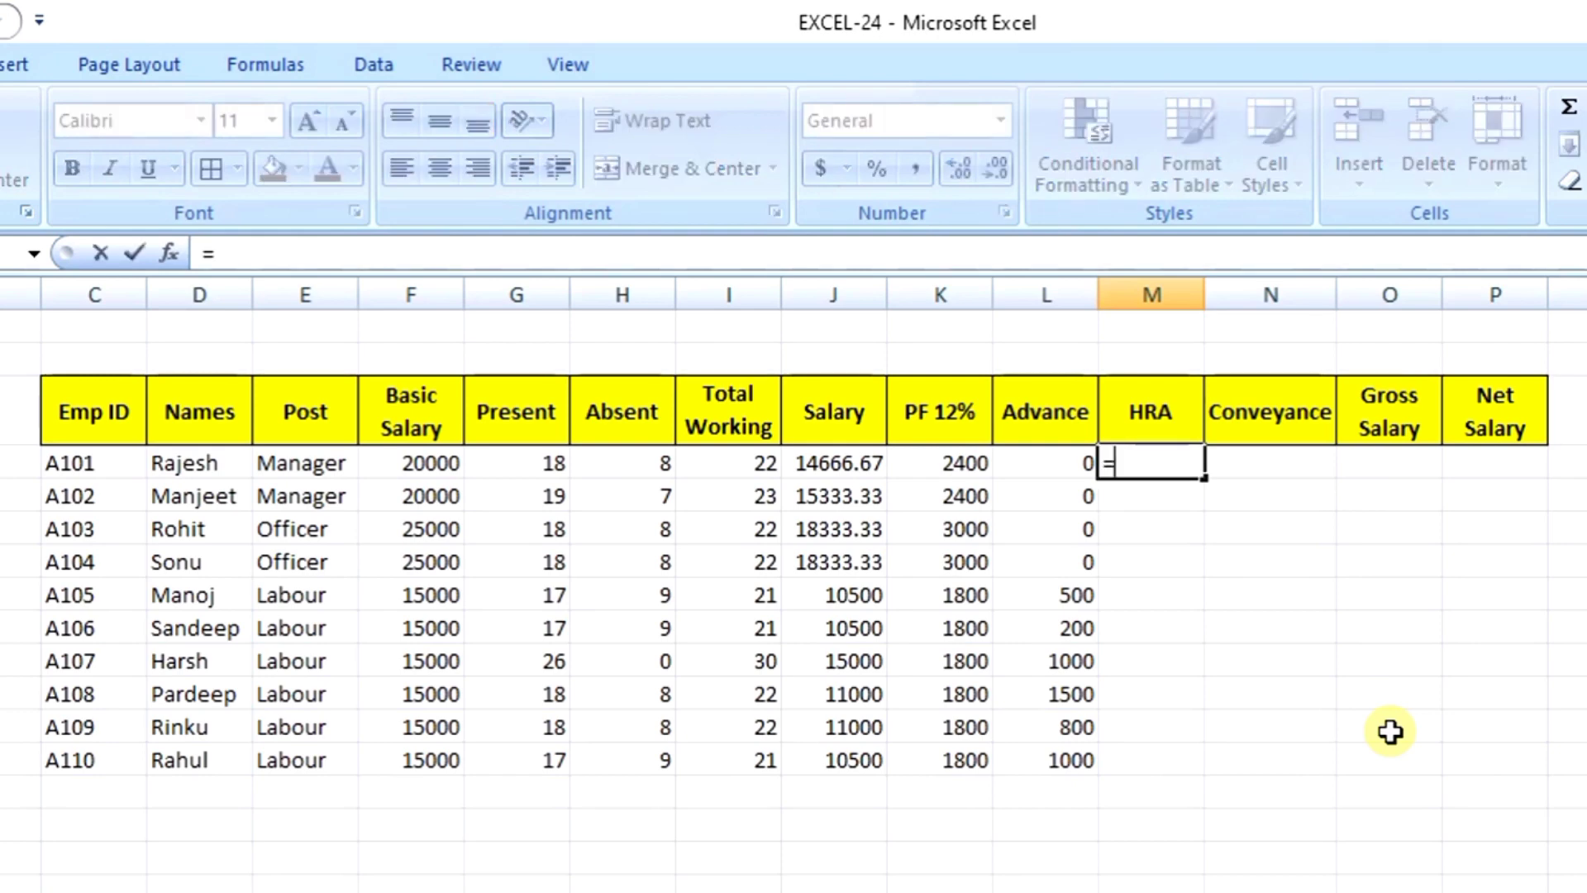
type("if")
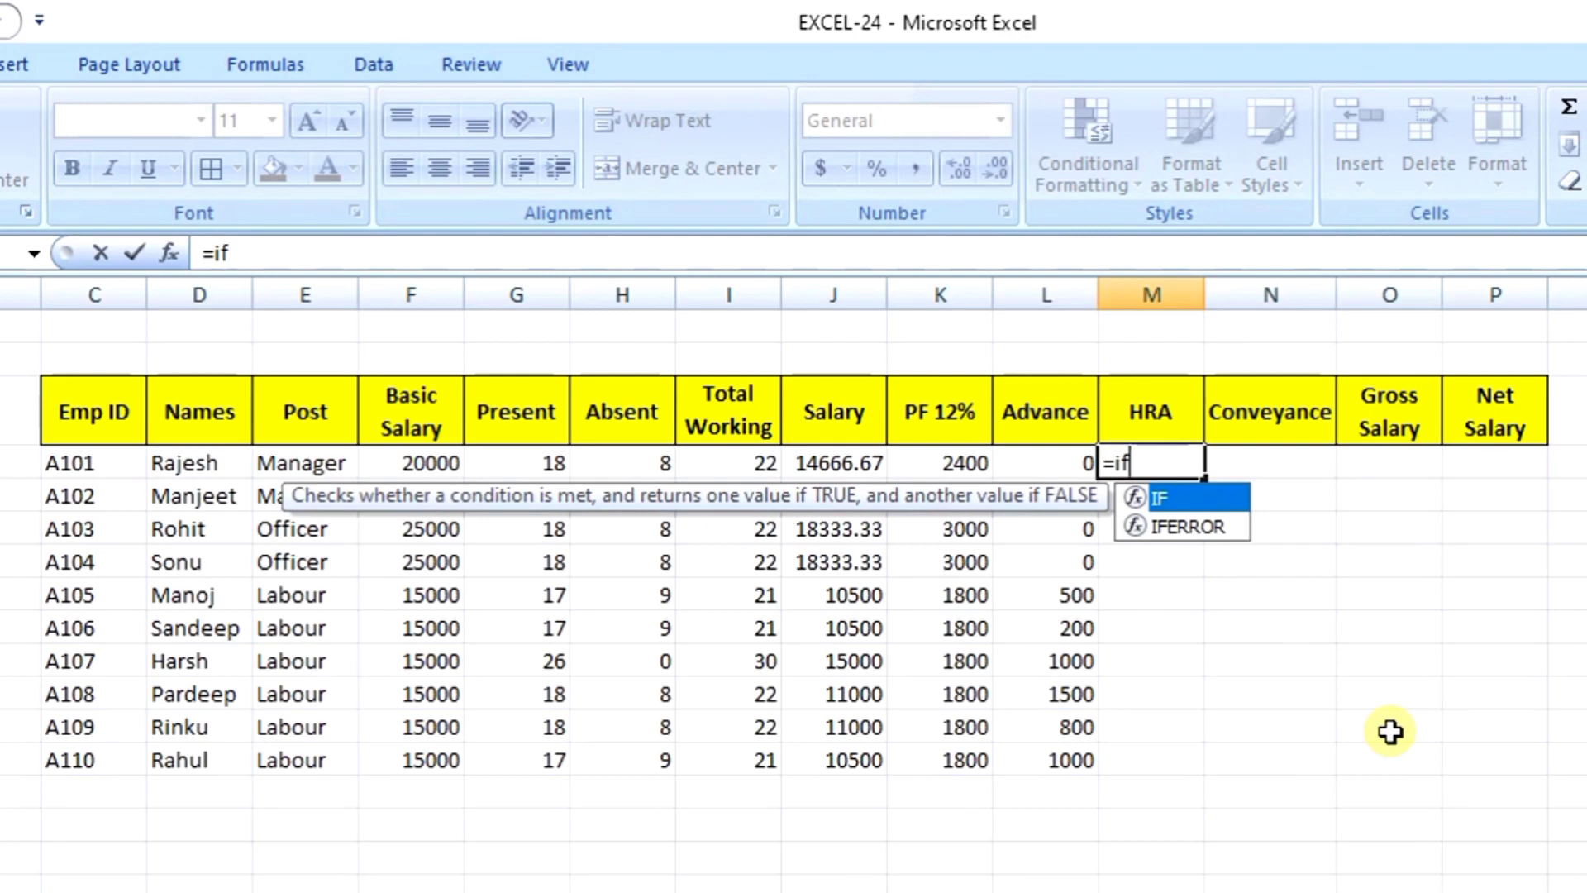
type("(")
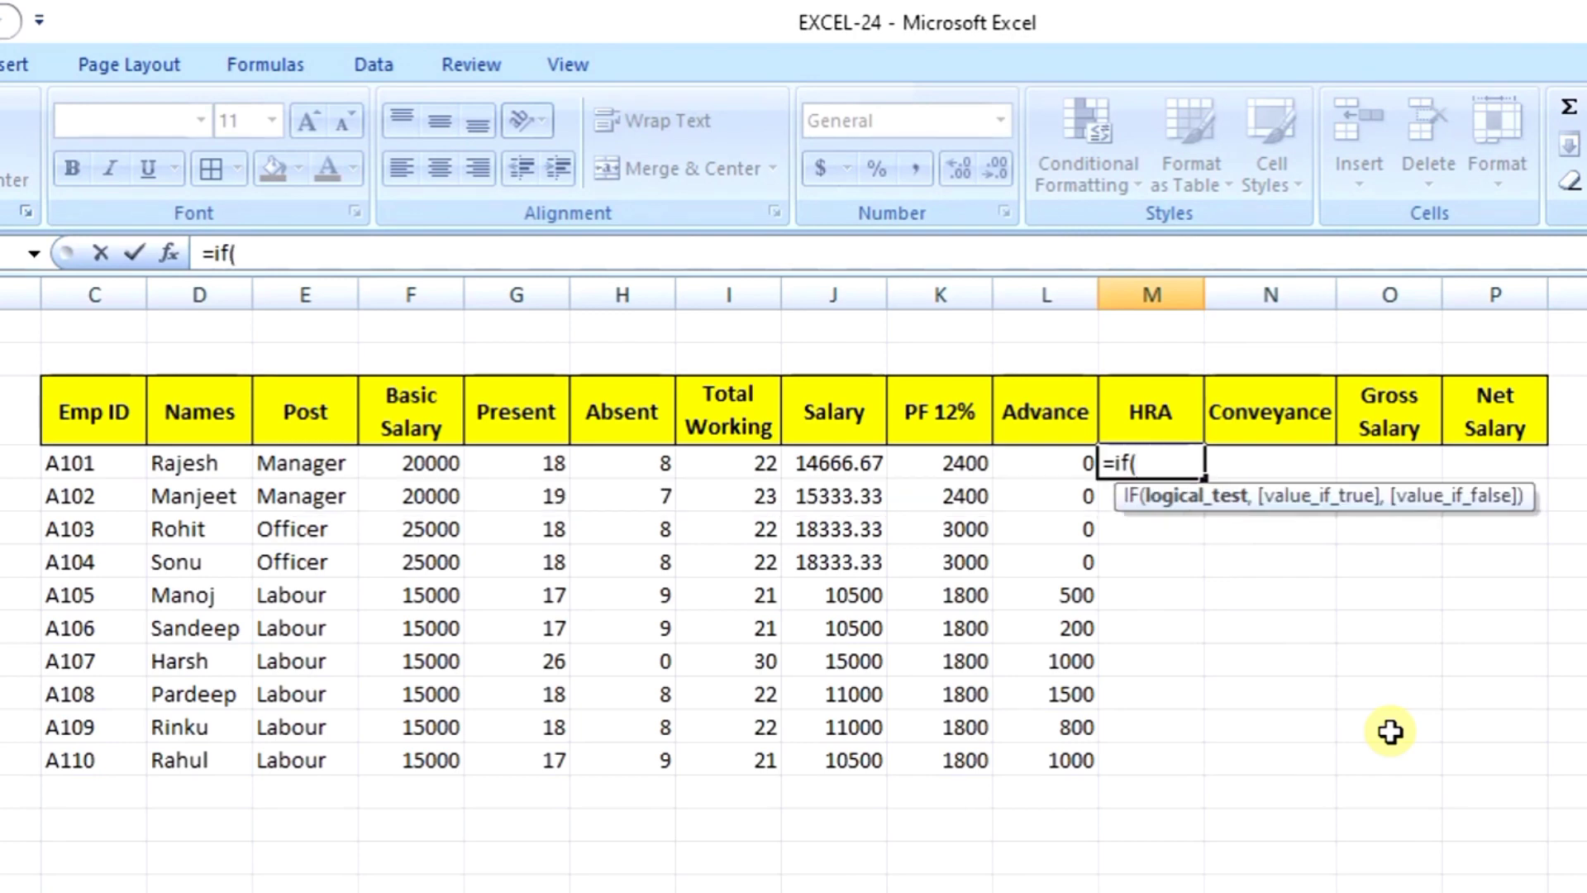
left_click(442, 460)
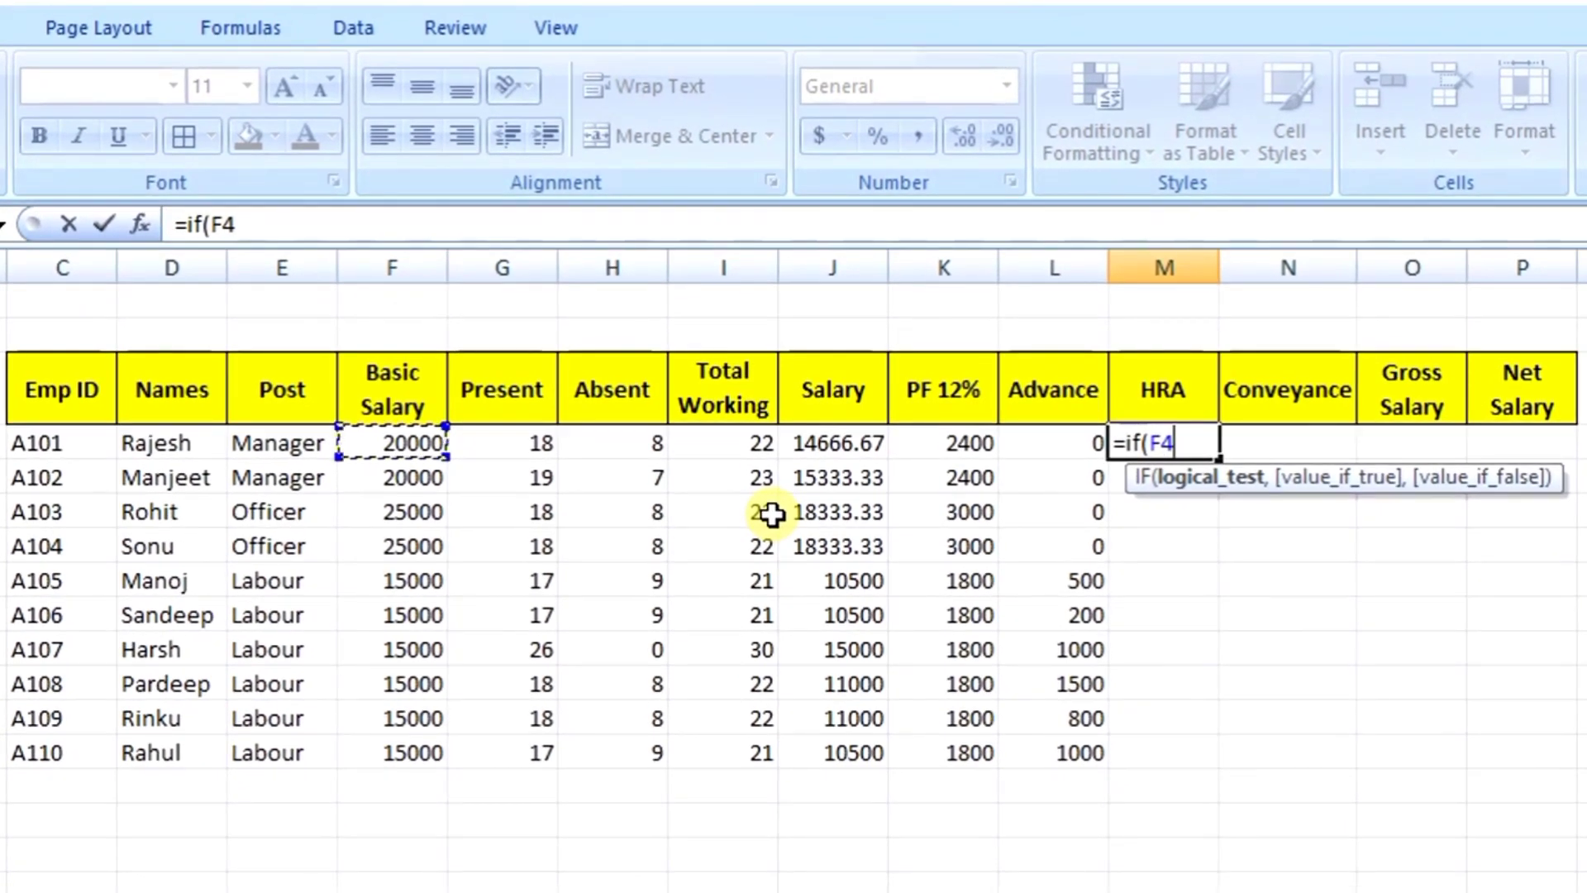
type(">")
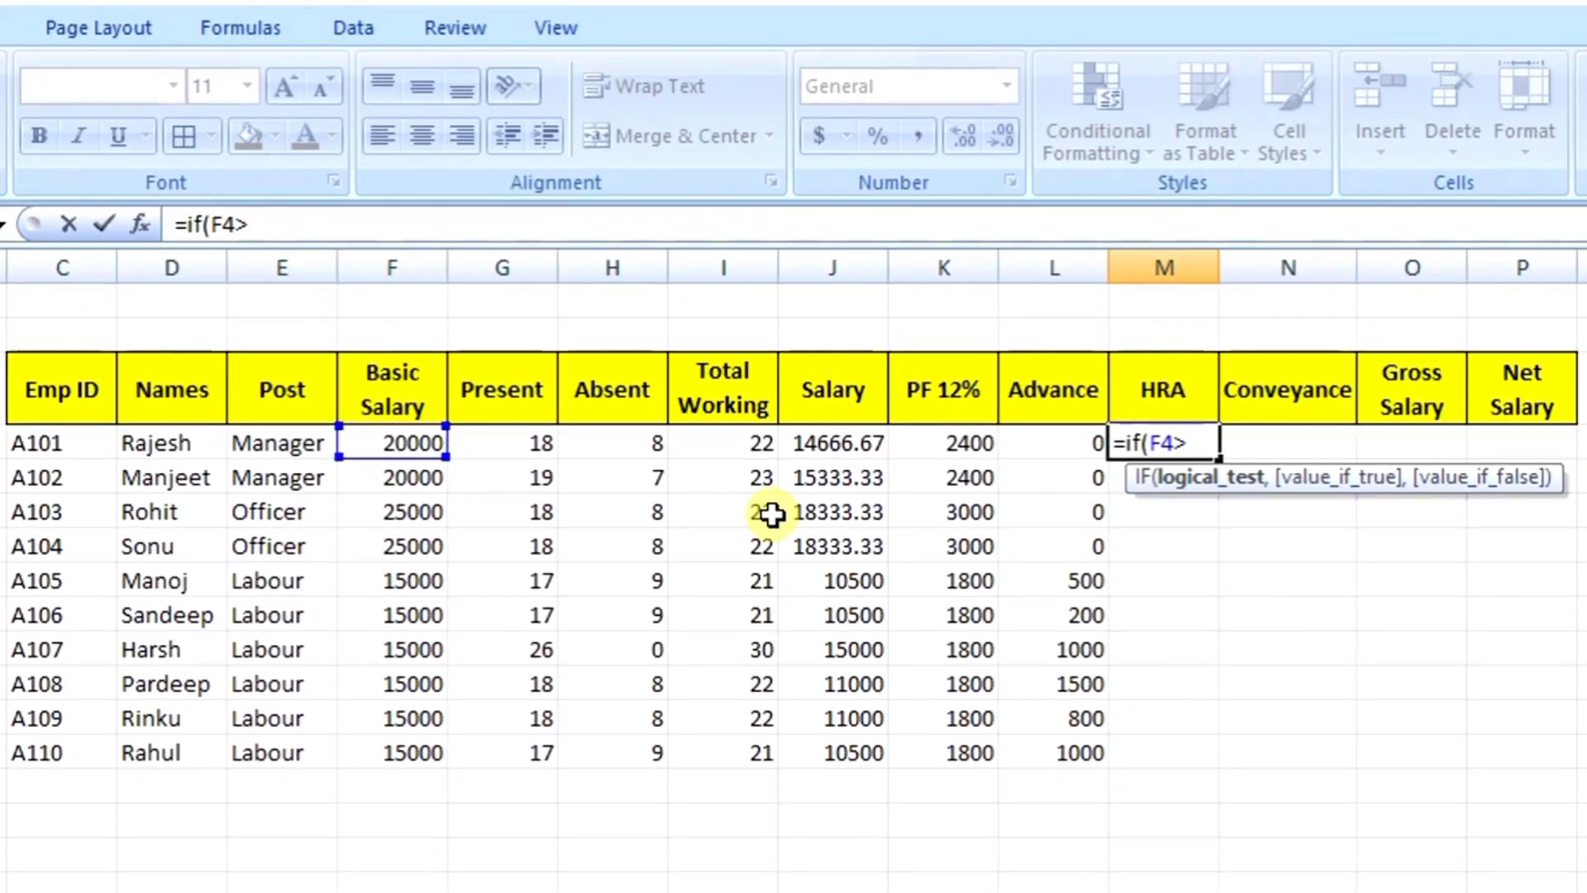
type("=2")
type("0000,")
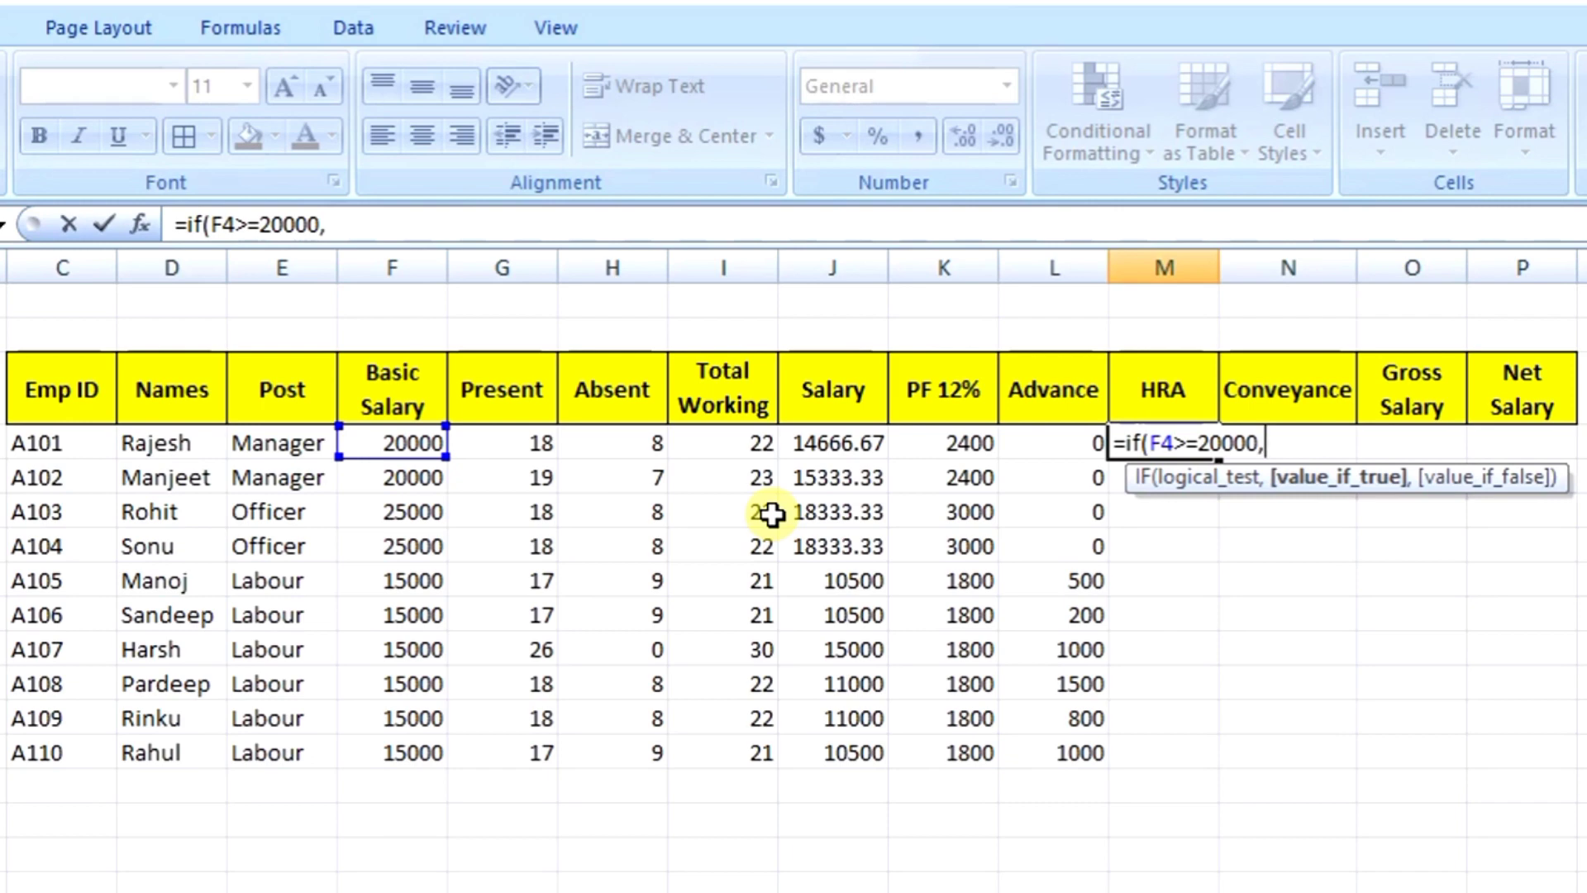
type("1000")
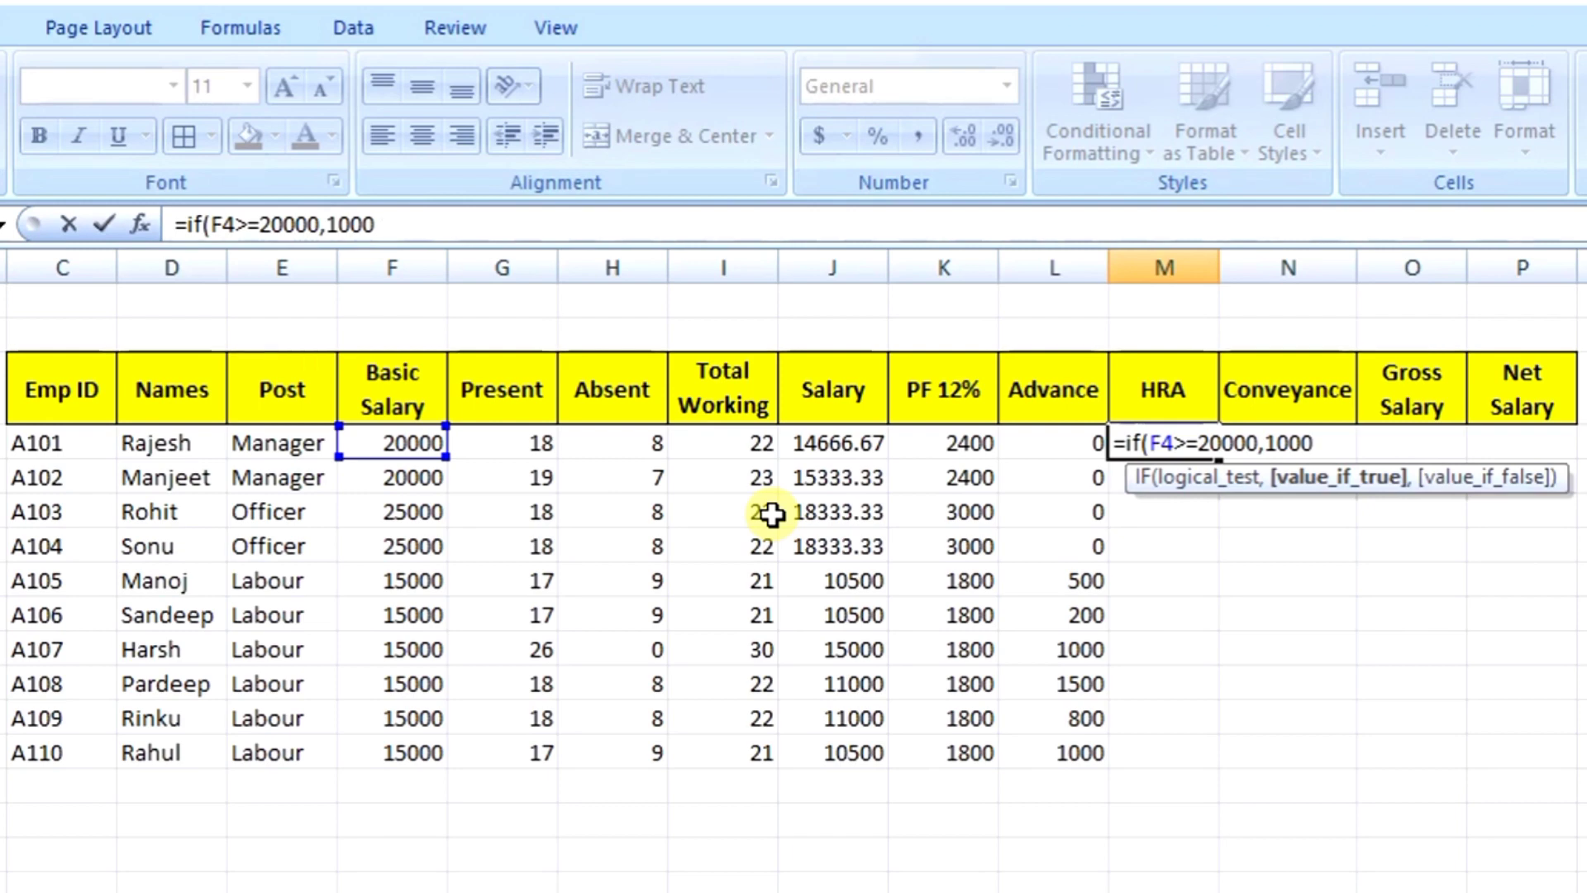
type(",")
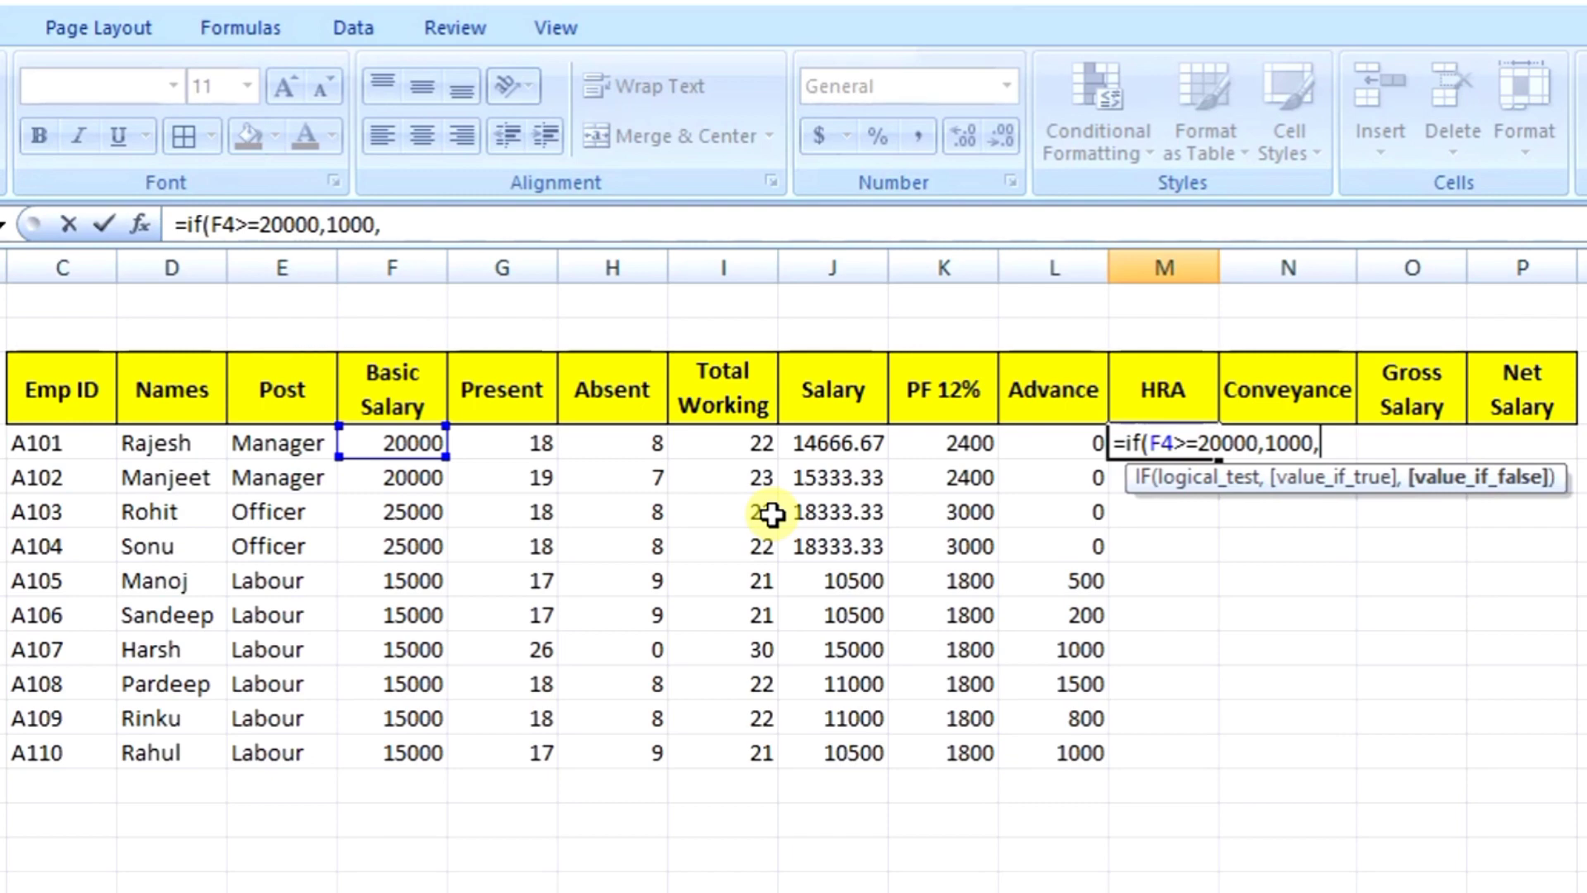
type("500")
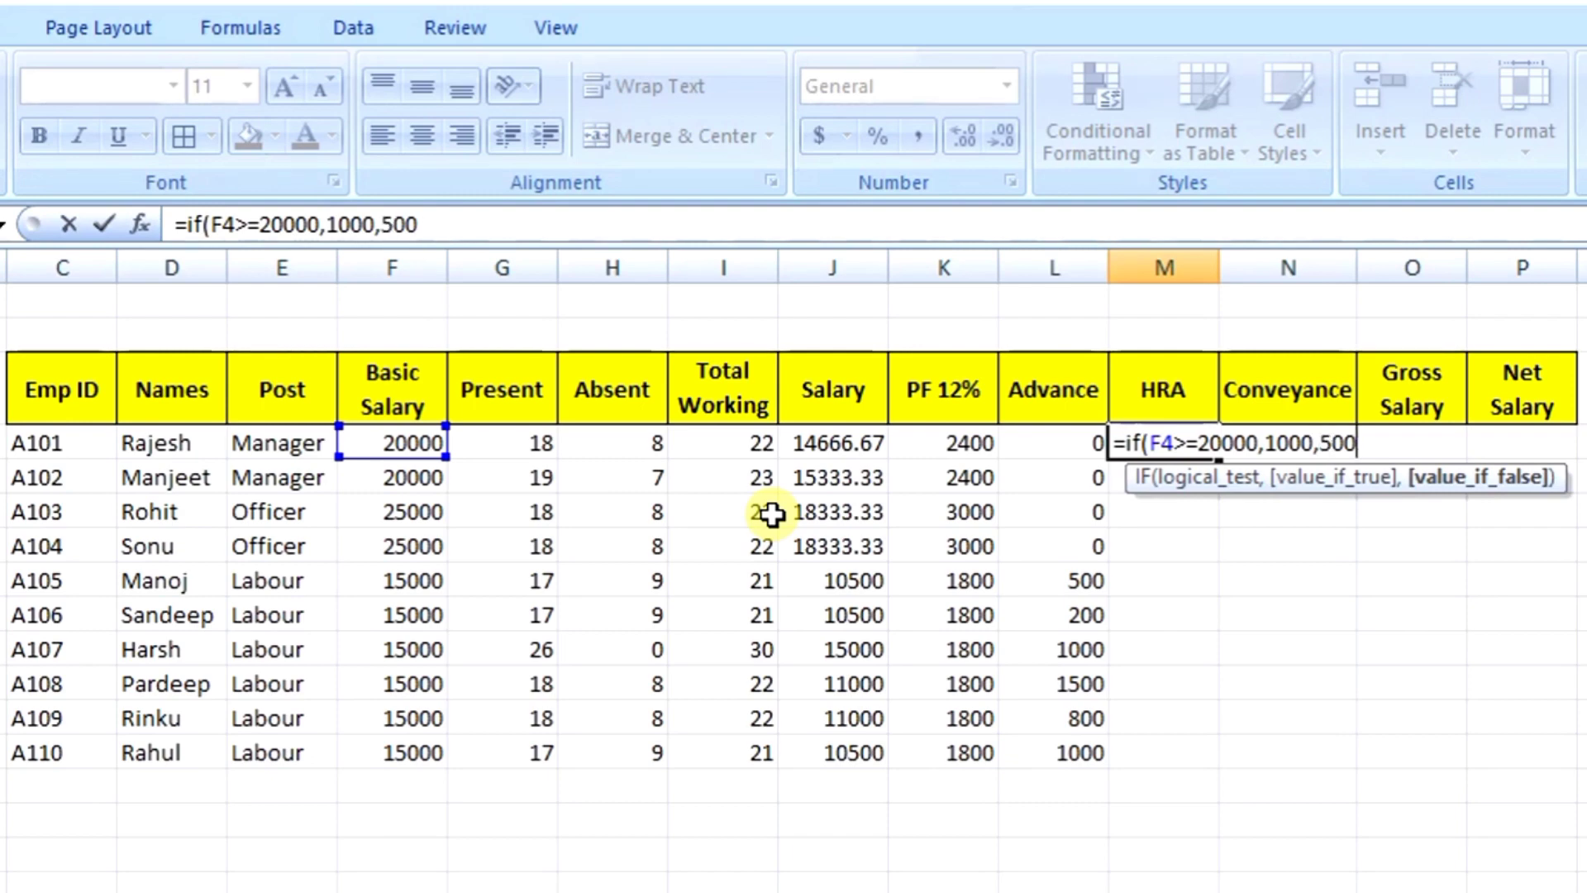
type(")")
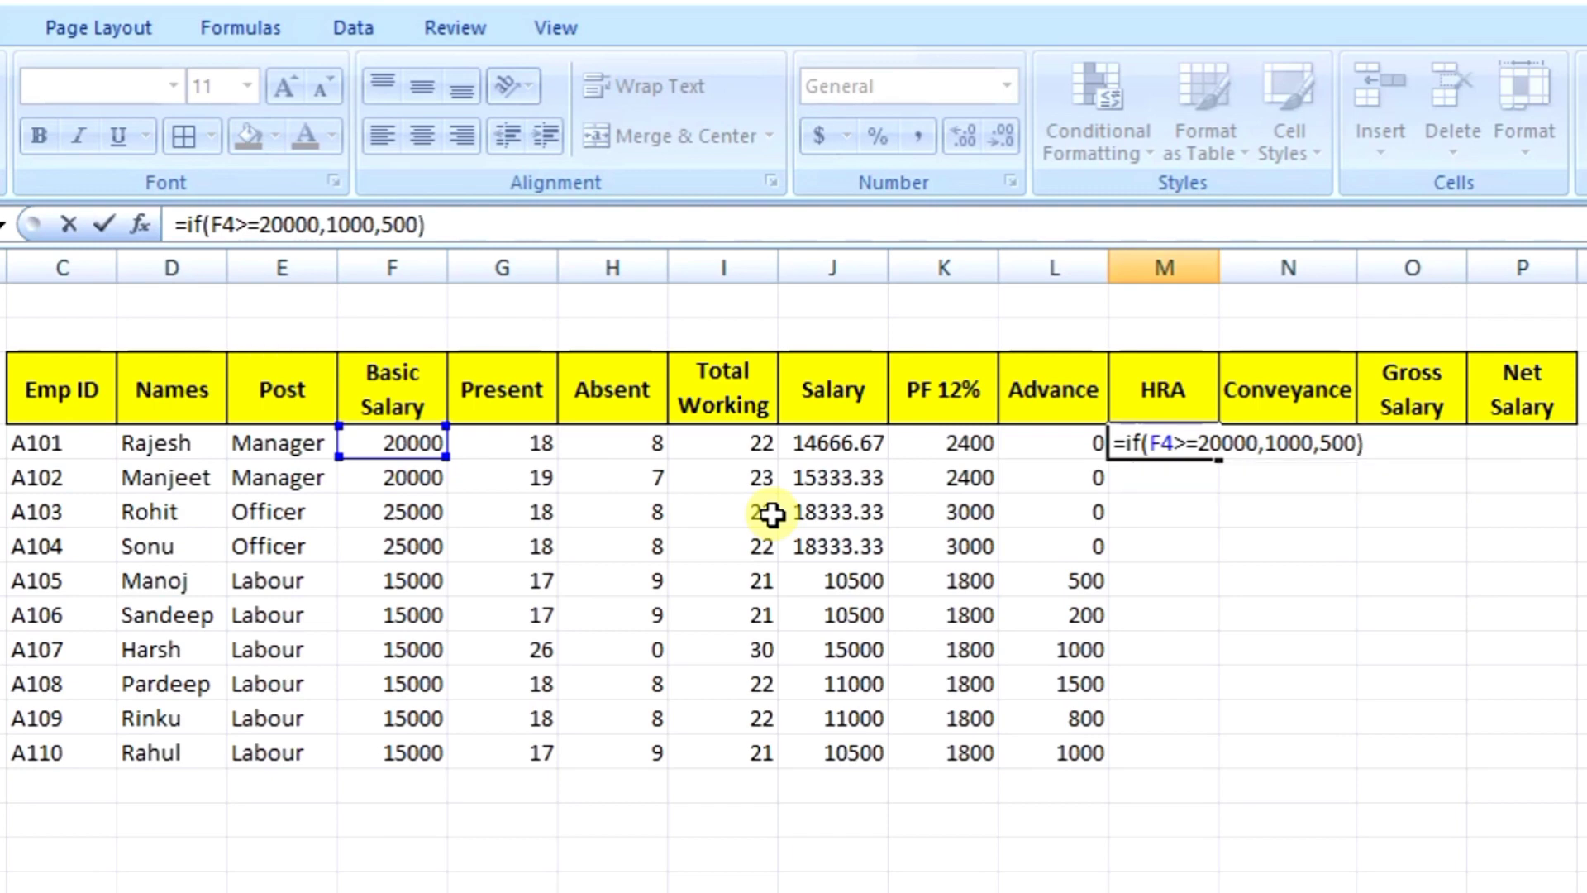
key("Return")
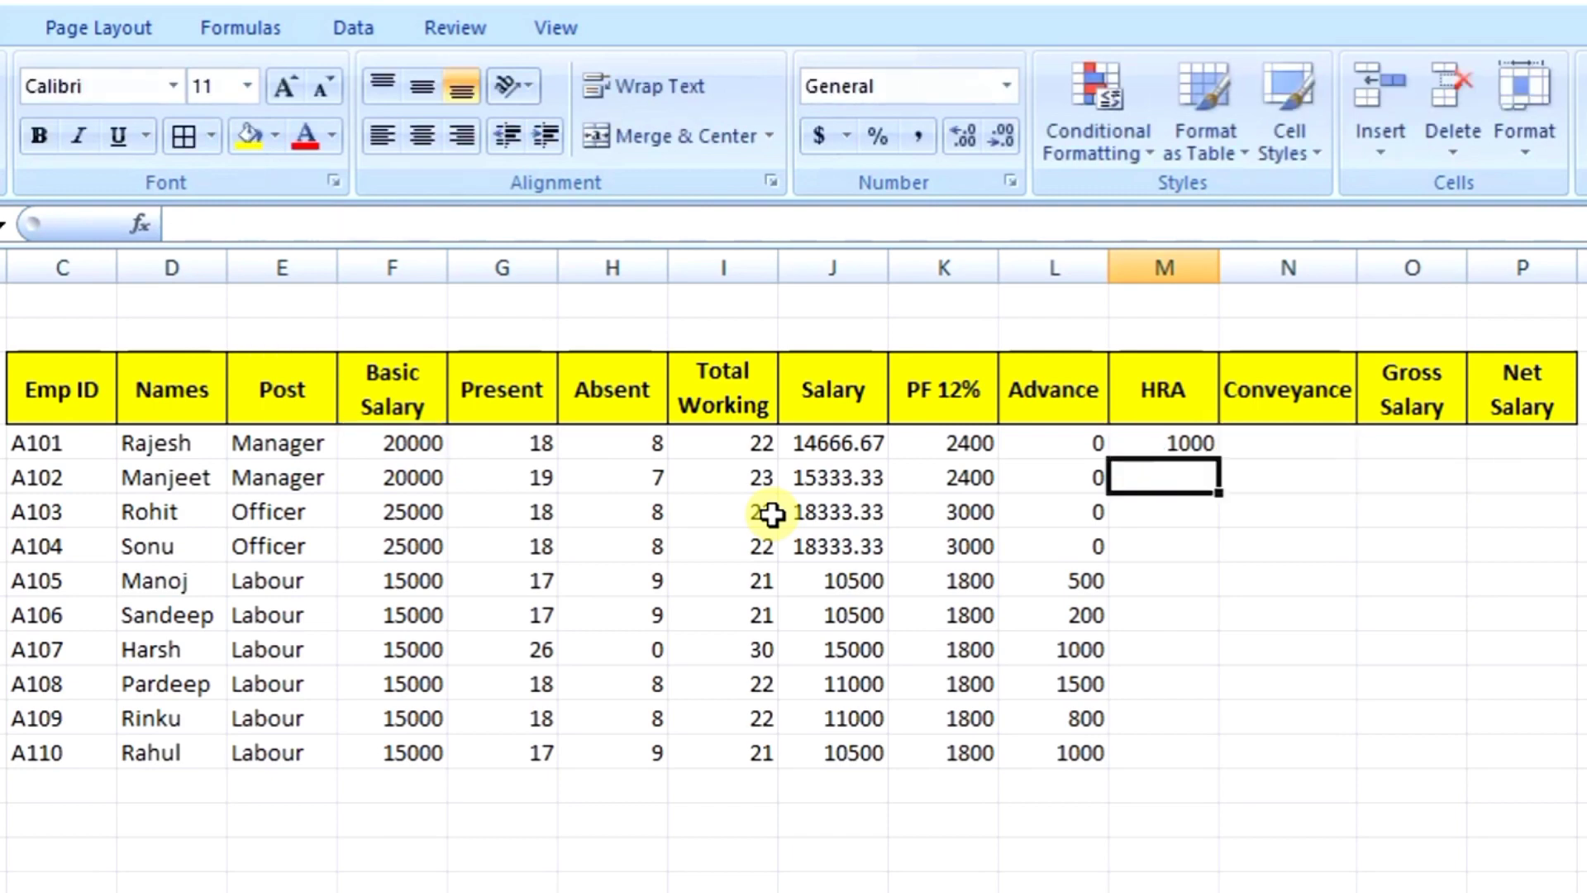
key("Up")
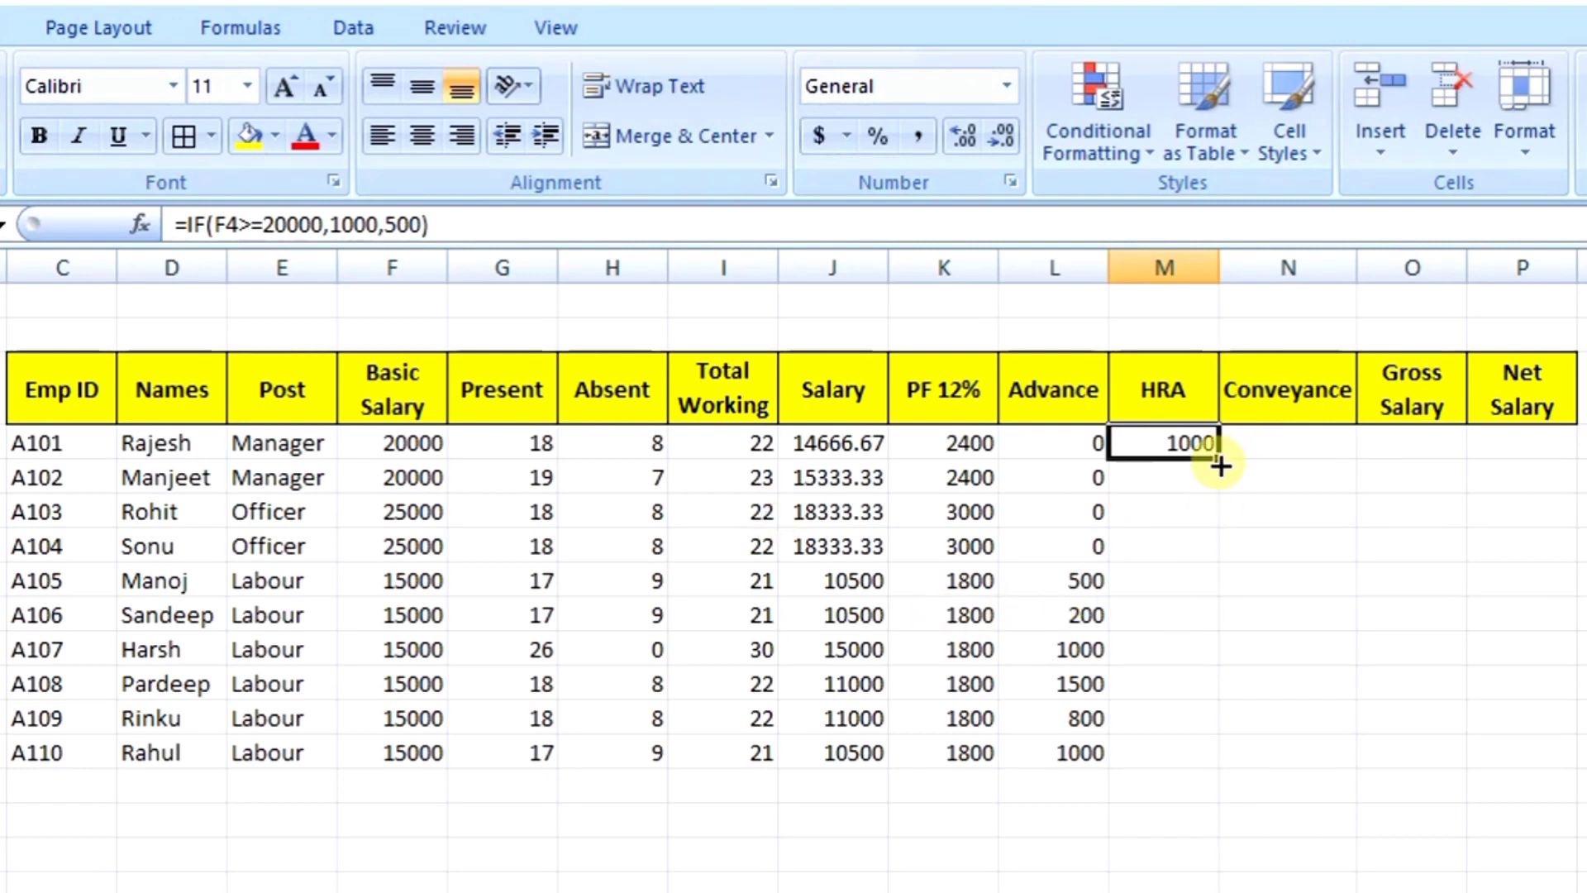
Step: Copy M4's HRA formula down to M13 and review the copied formulas in column M
left_click_drag(1215, 460, 1216, 758)
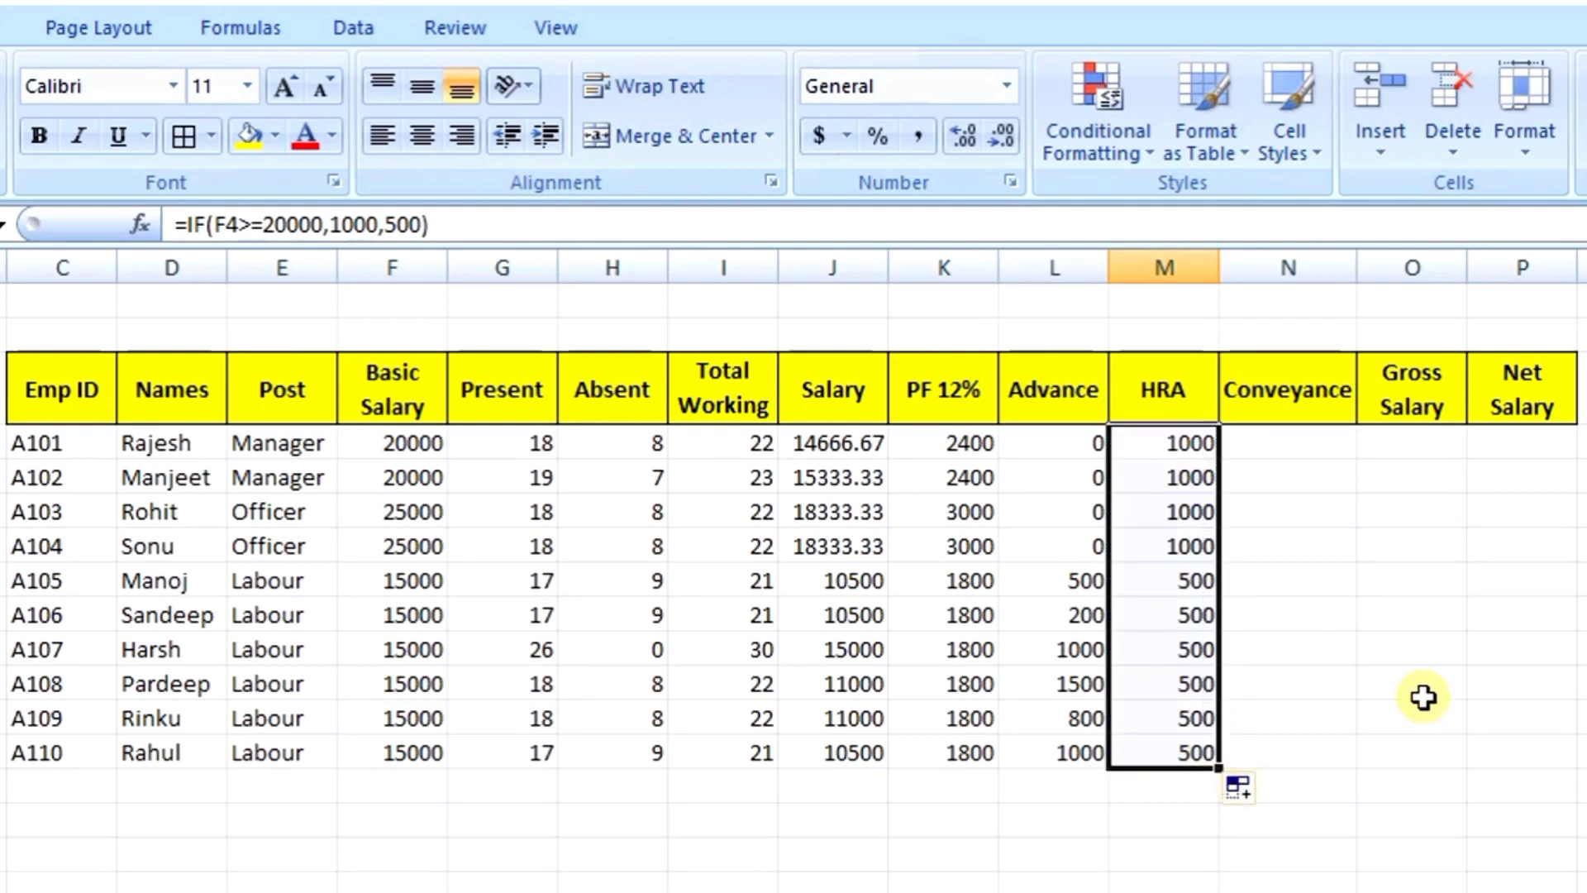
left_click(1144, 583)
key("Left")
key("Left")
key("Left")
key("Left")
key("Left")
key("Left")
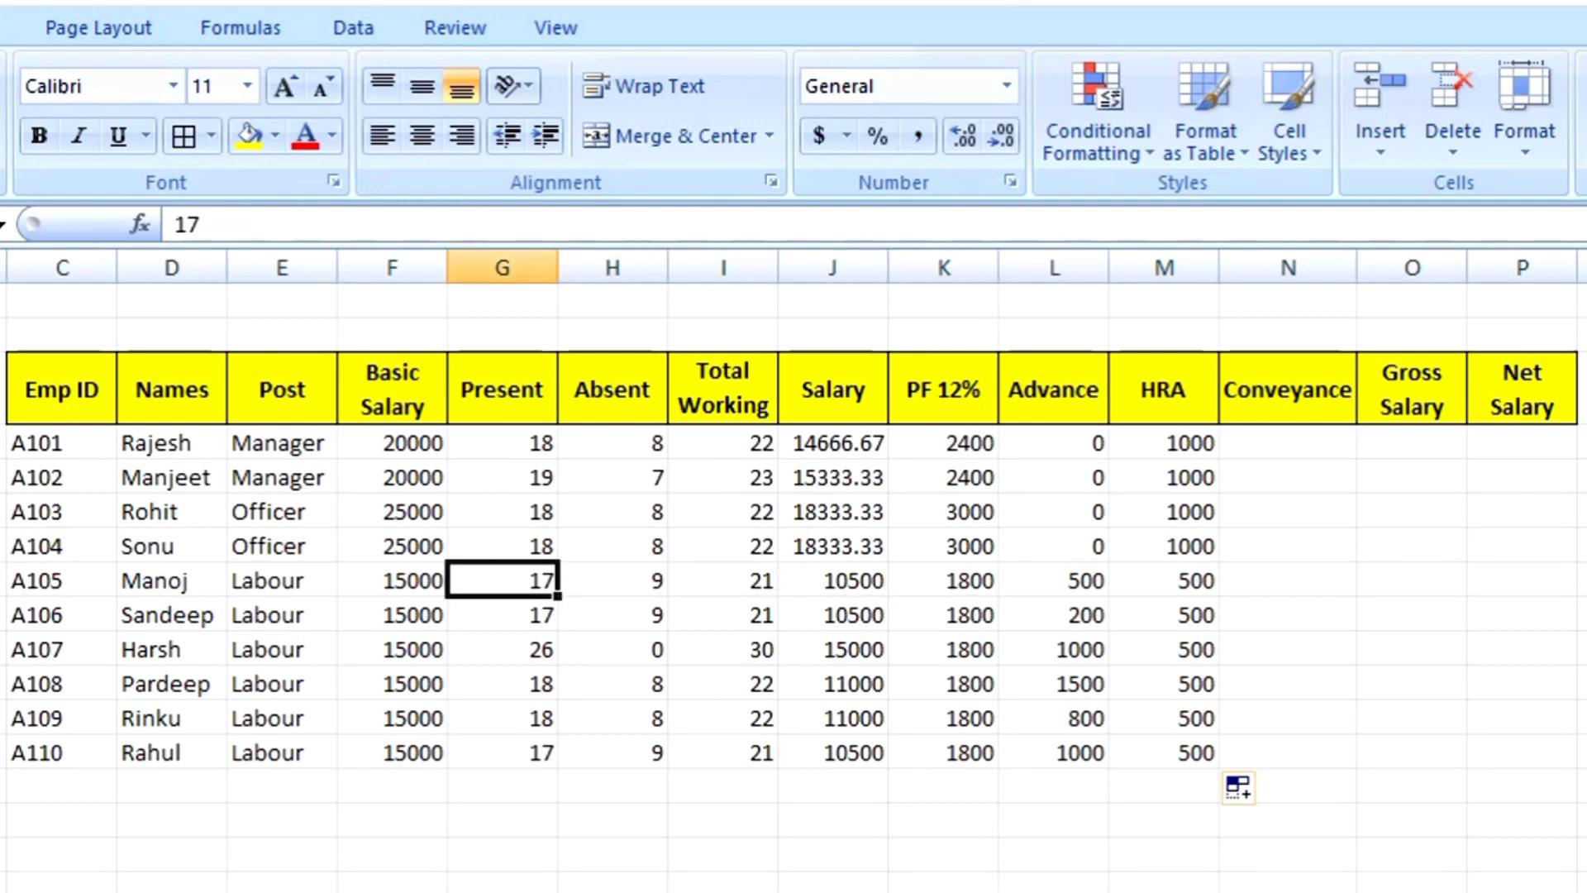
key("Left")
key("Right")
key("Right")
key("Right")
key("Right")
key("Right")
key("Right")
key("Right")
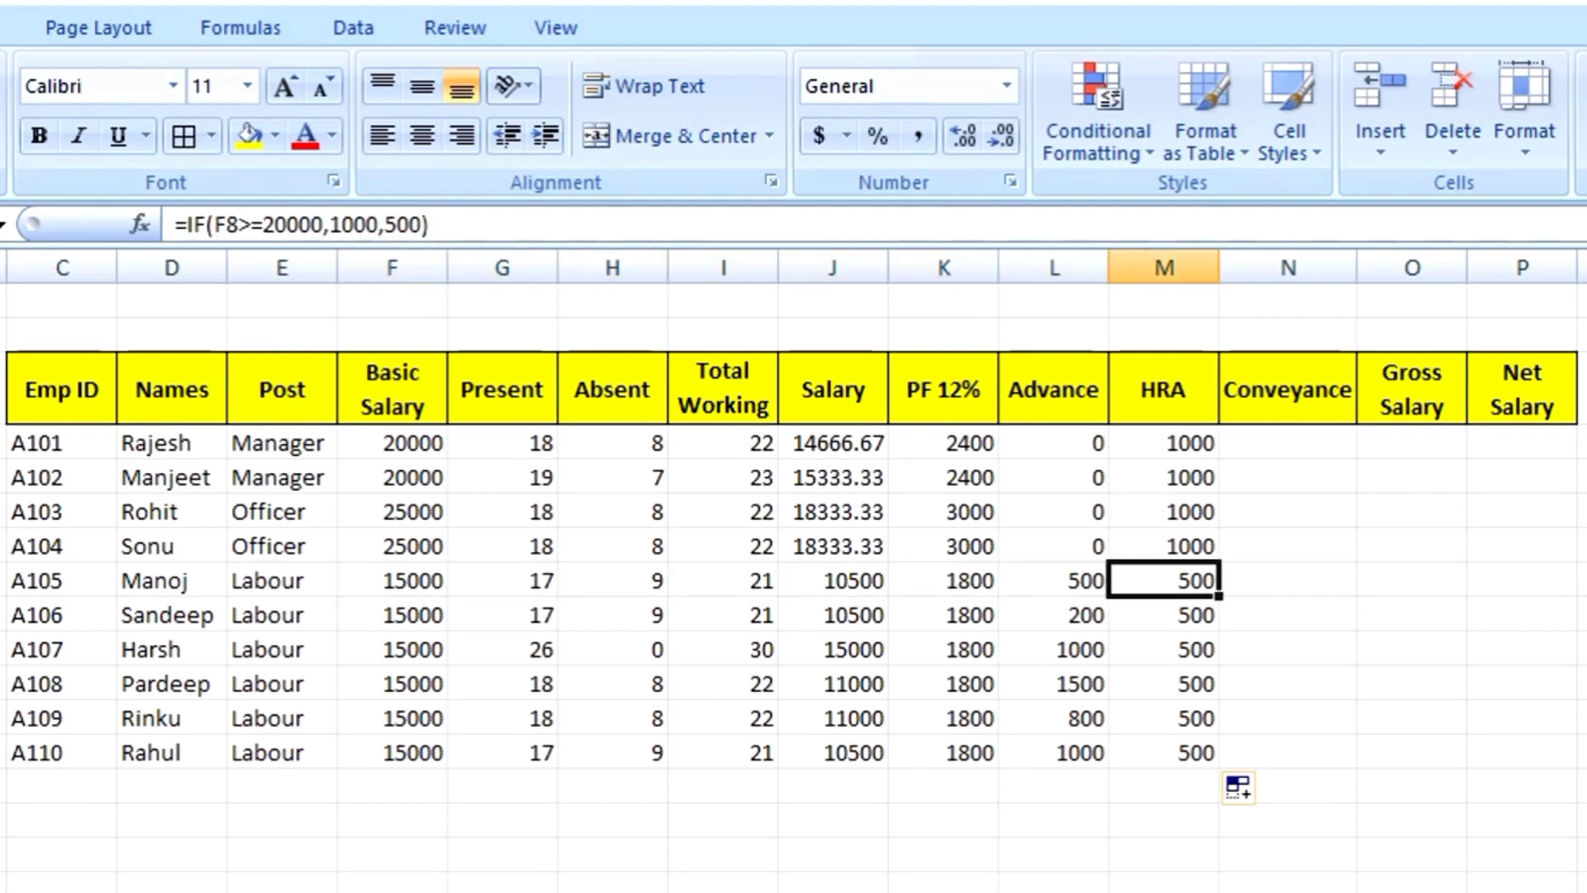
key("Up")
key("Up")
key("Up")
key("Up")
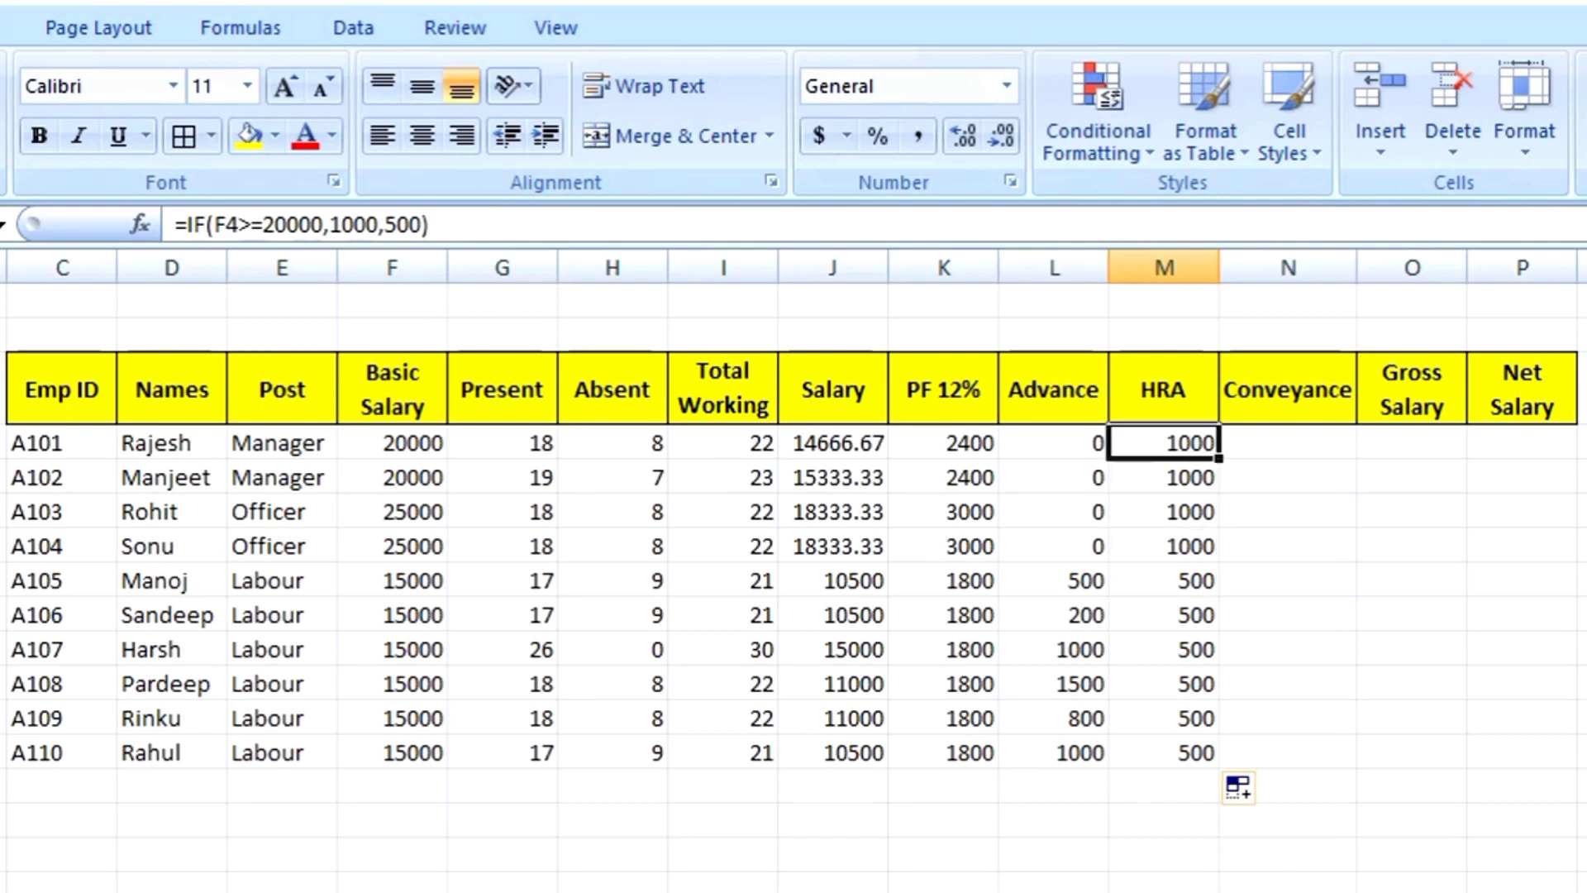
key("Down")
key("Down")
key("Down")
key("Down")
key("Down")
key("Down")
key("Down")
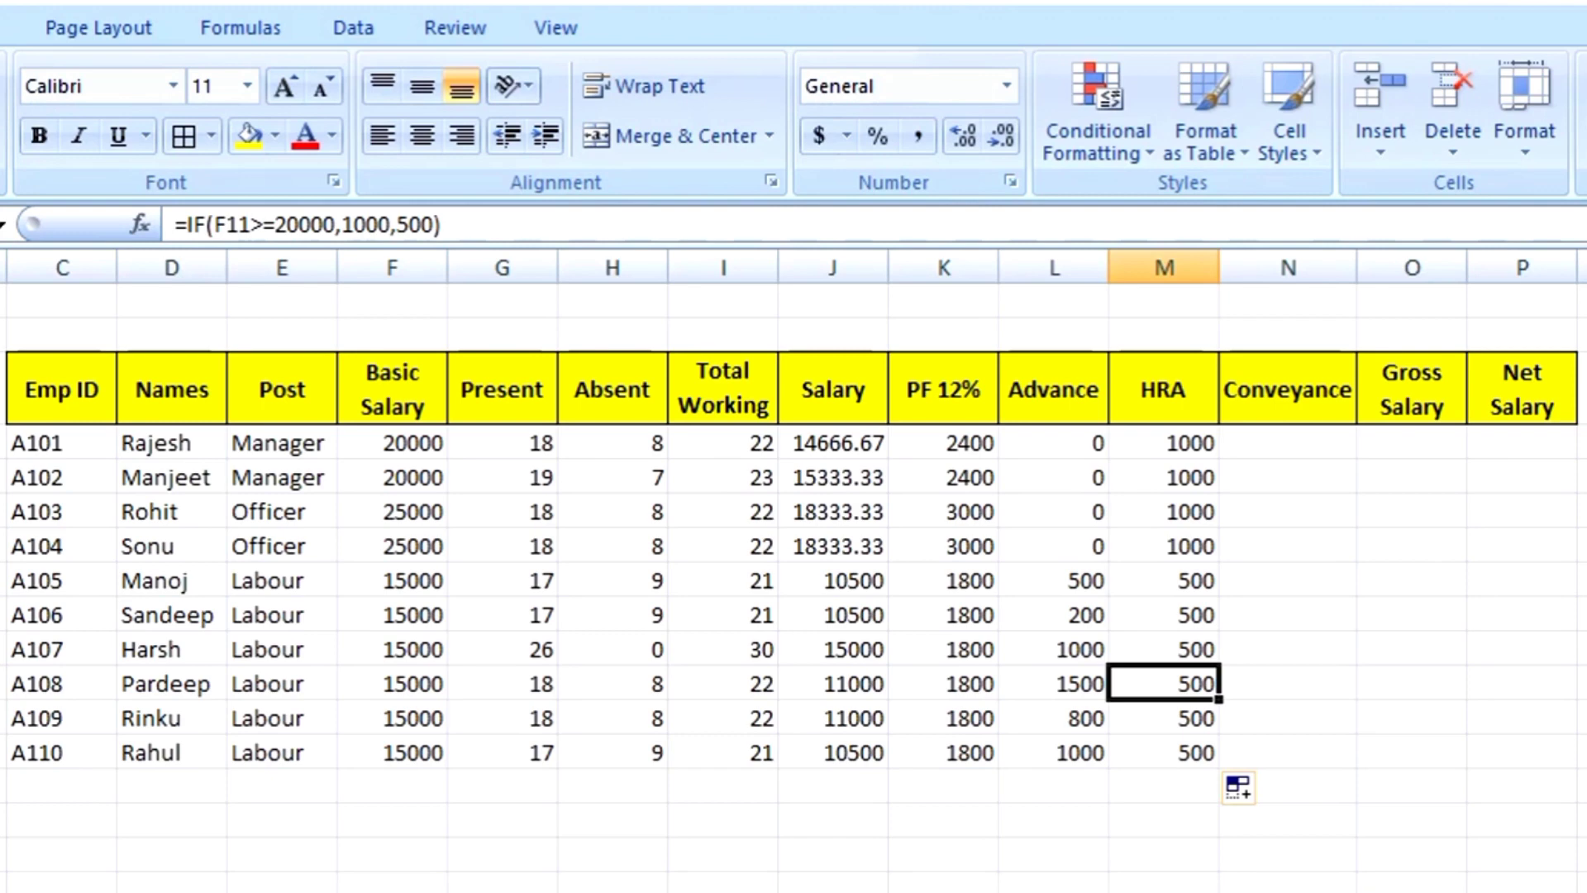
key("Right")
key("Up")
key("Up")
key("Up")
key("Up")
key("Up")
key("Up")
key("Up")
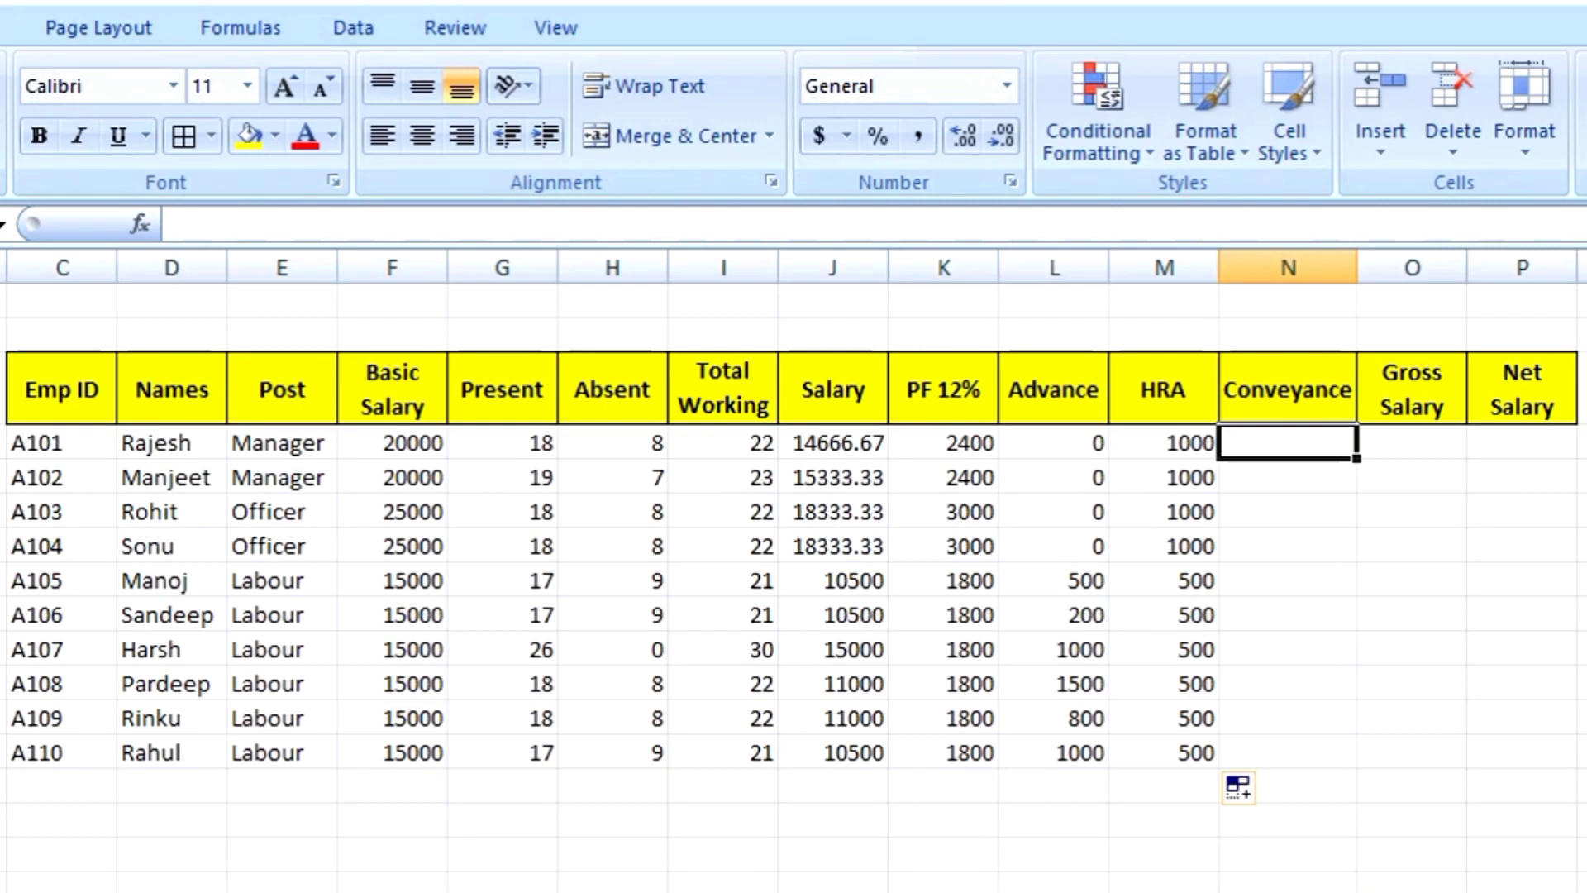
Step: Enter =IF(F4>=20000,800,400) in N4, giving the first employee a Conveyance of 800
type("=if")
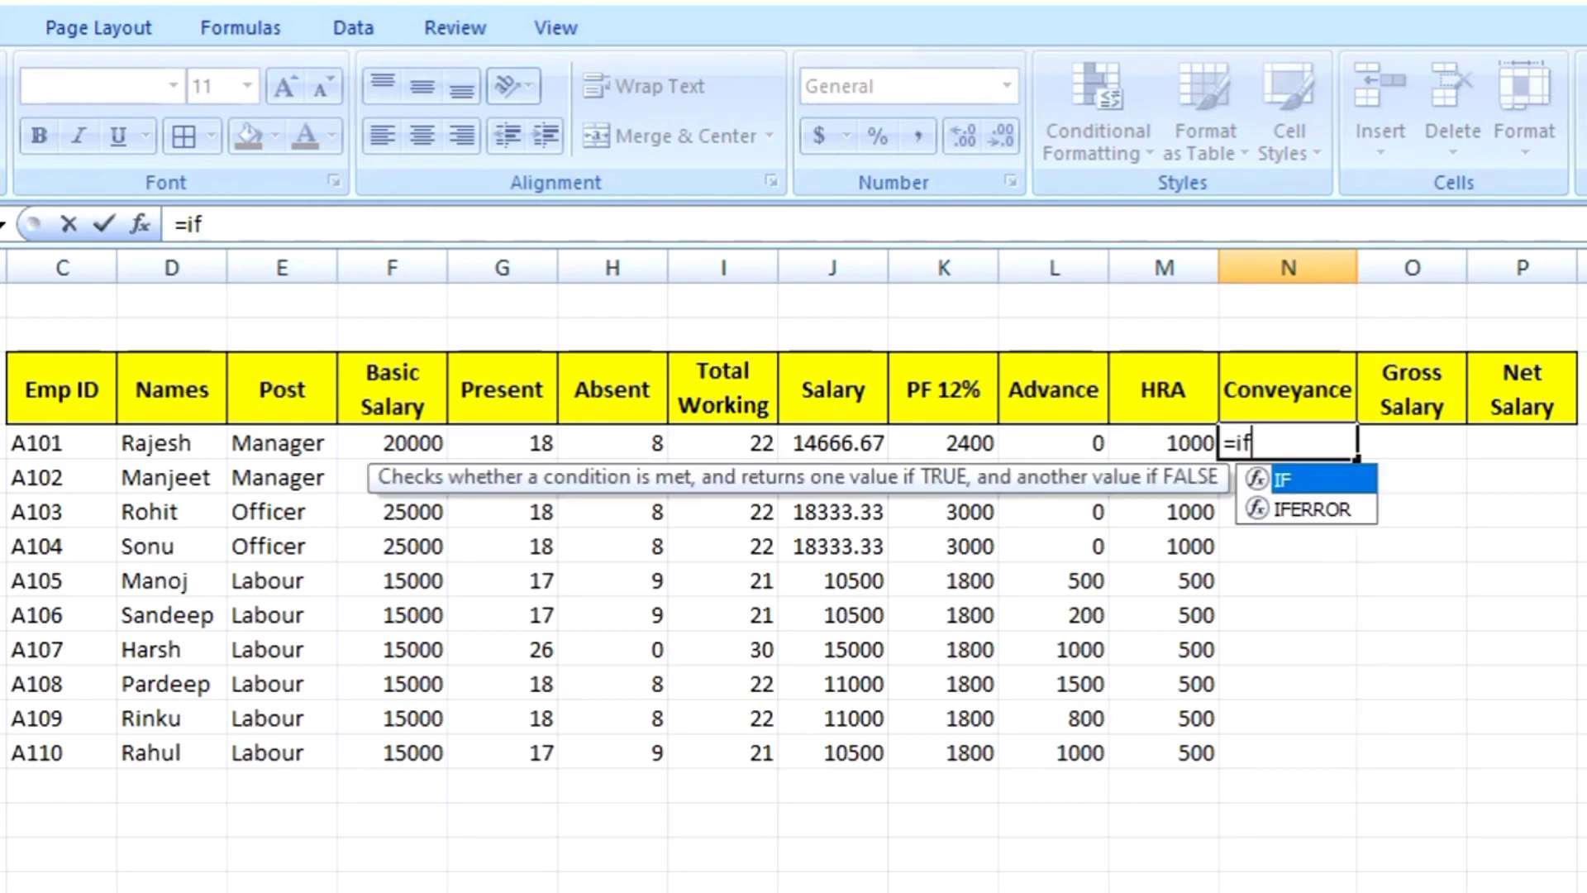
type("(")
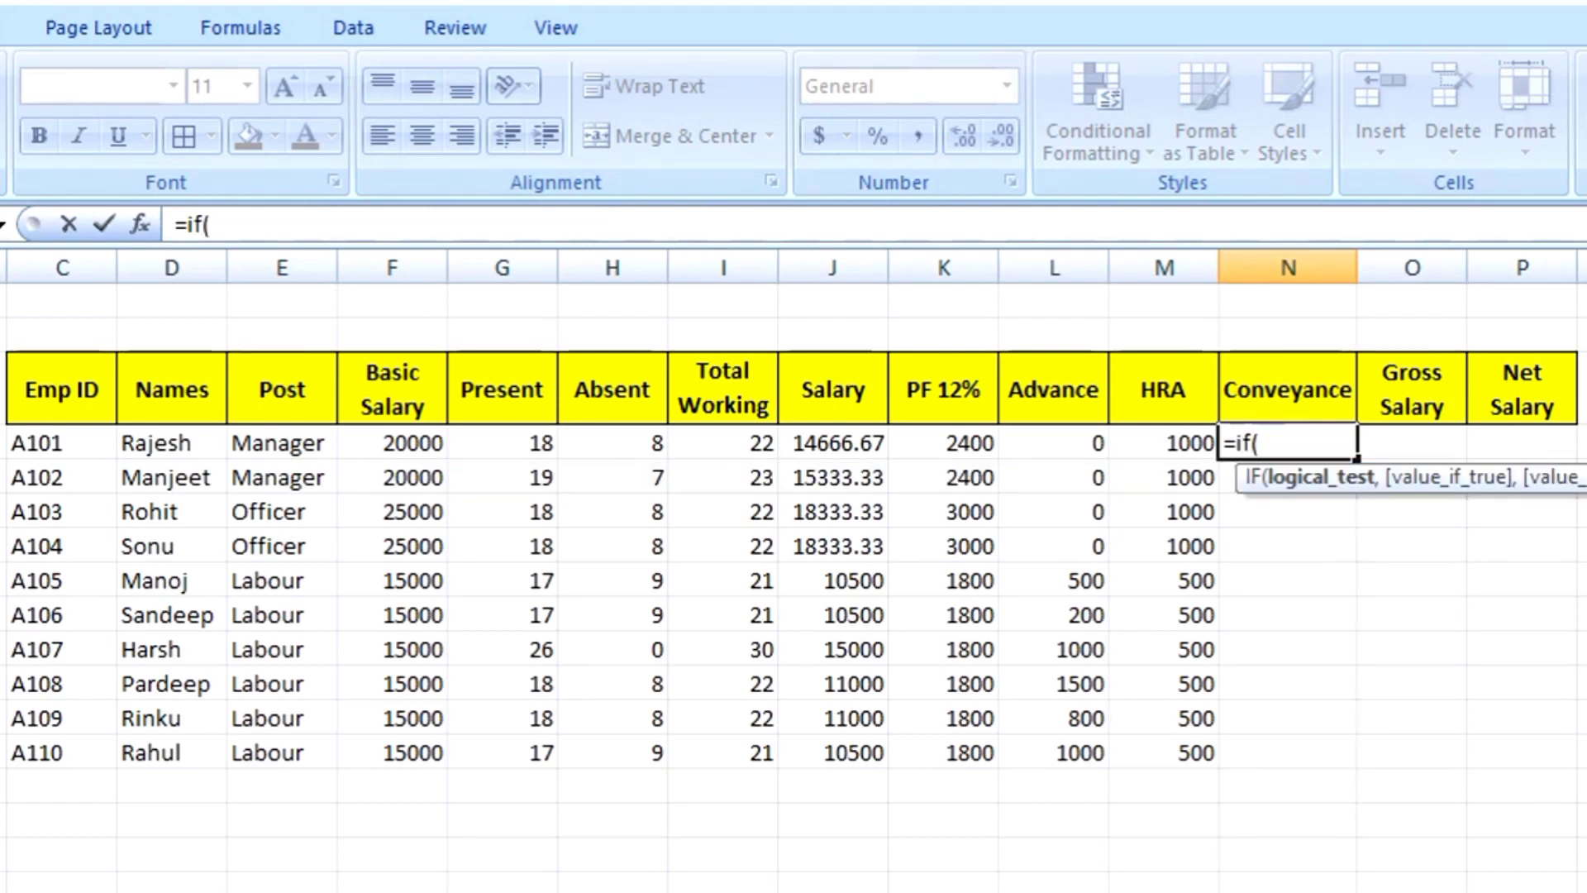
left_click(392, 441)
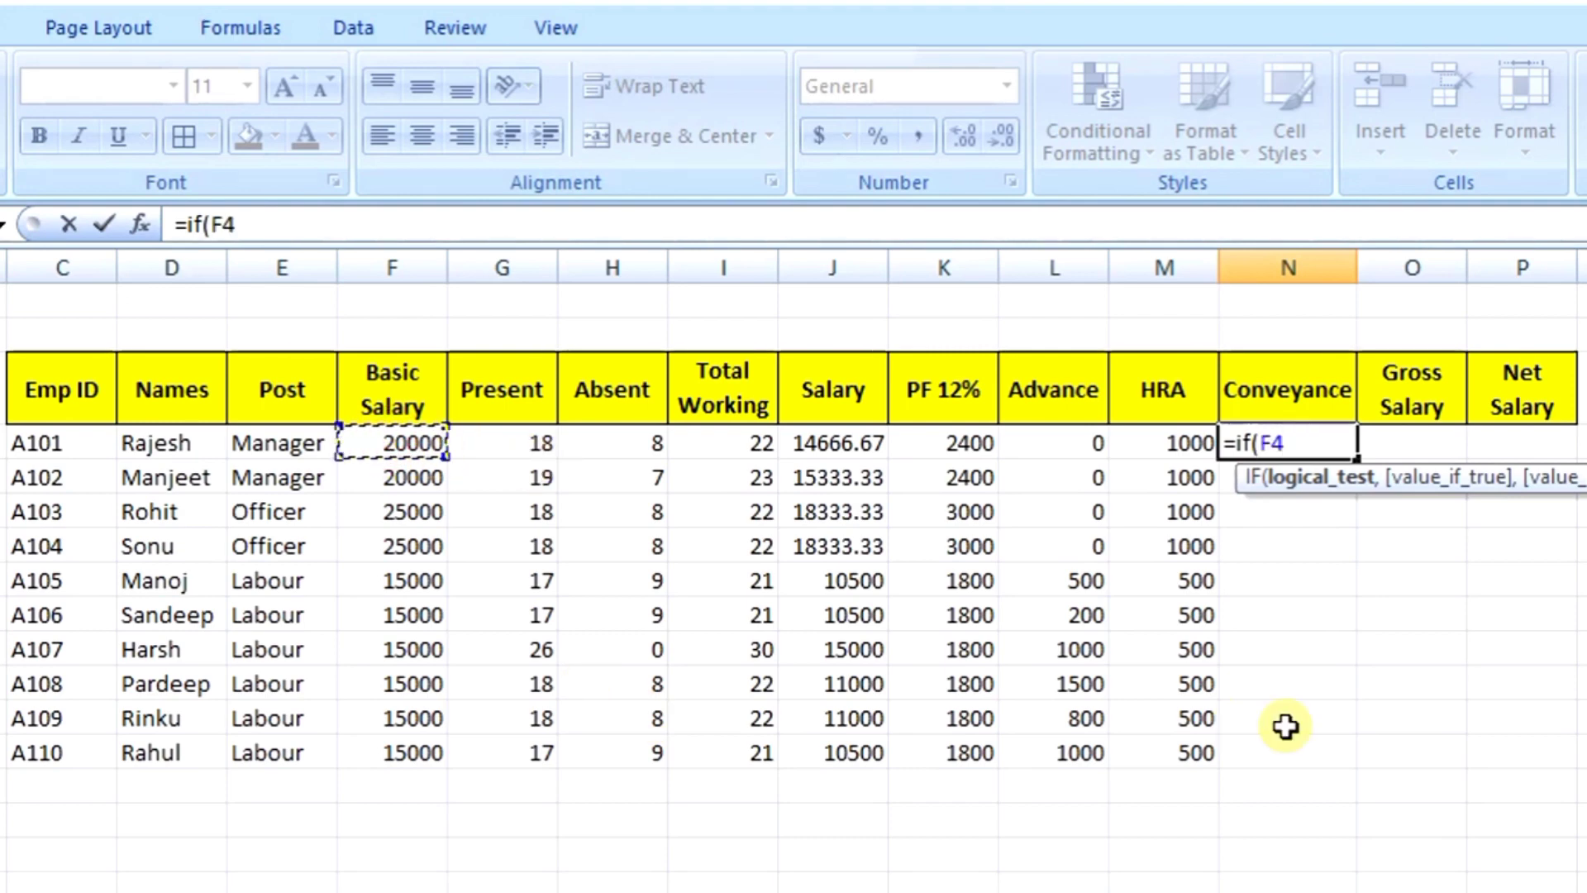
type(">")
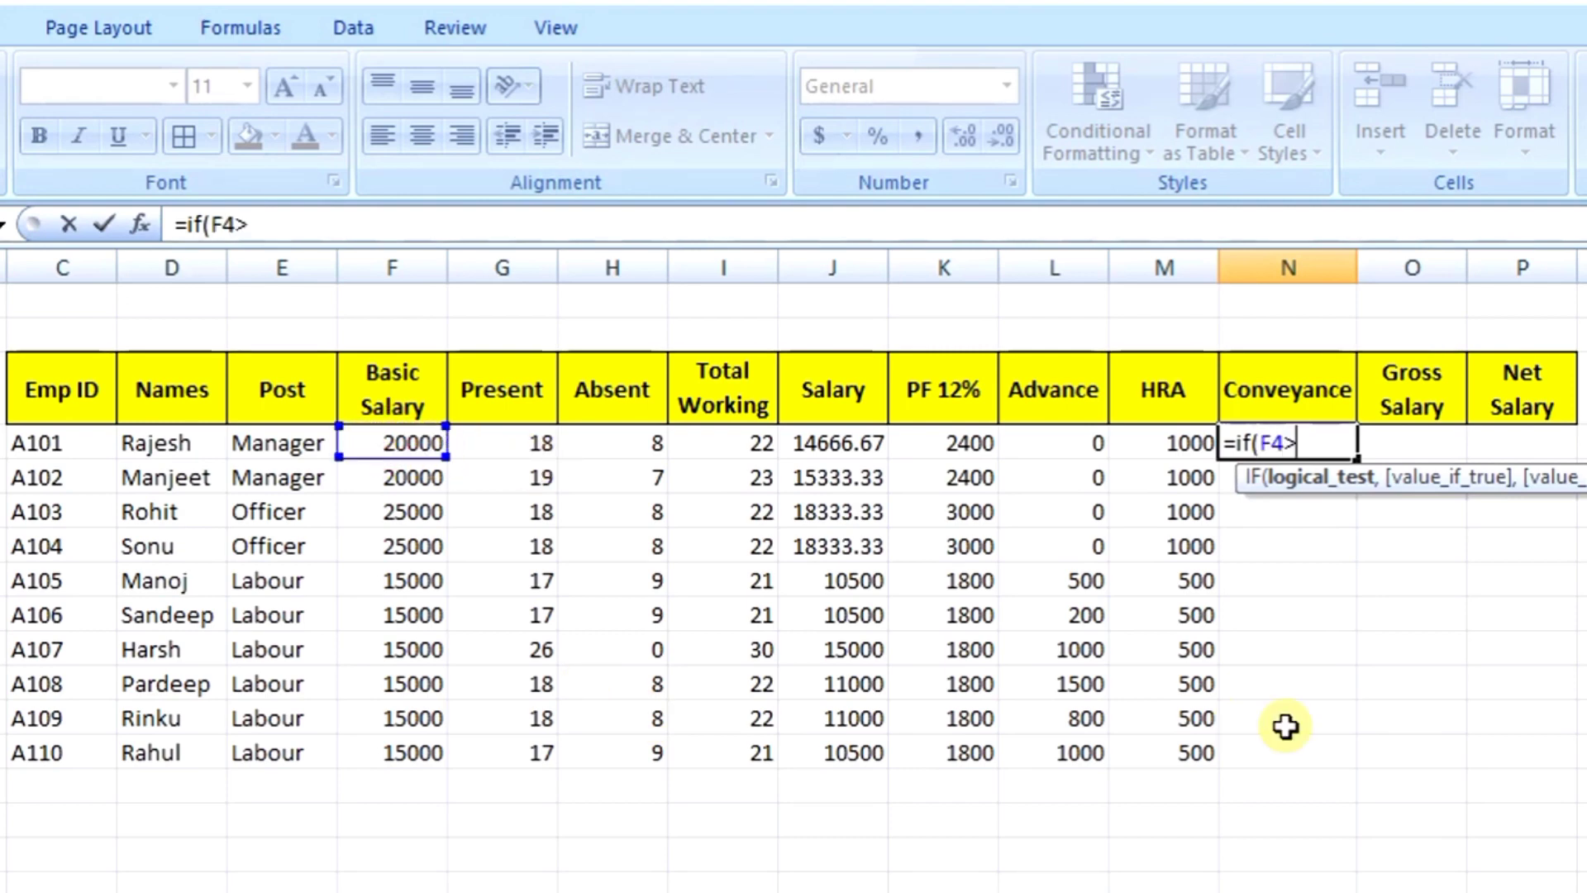
type("=200")
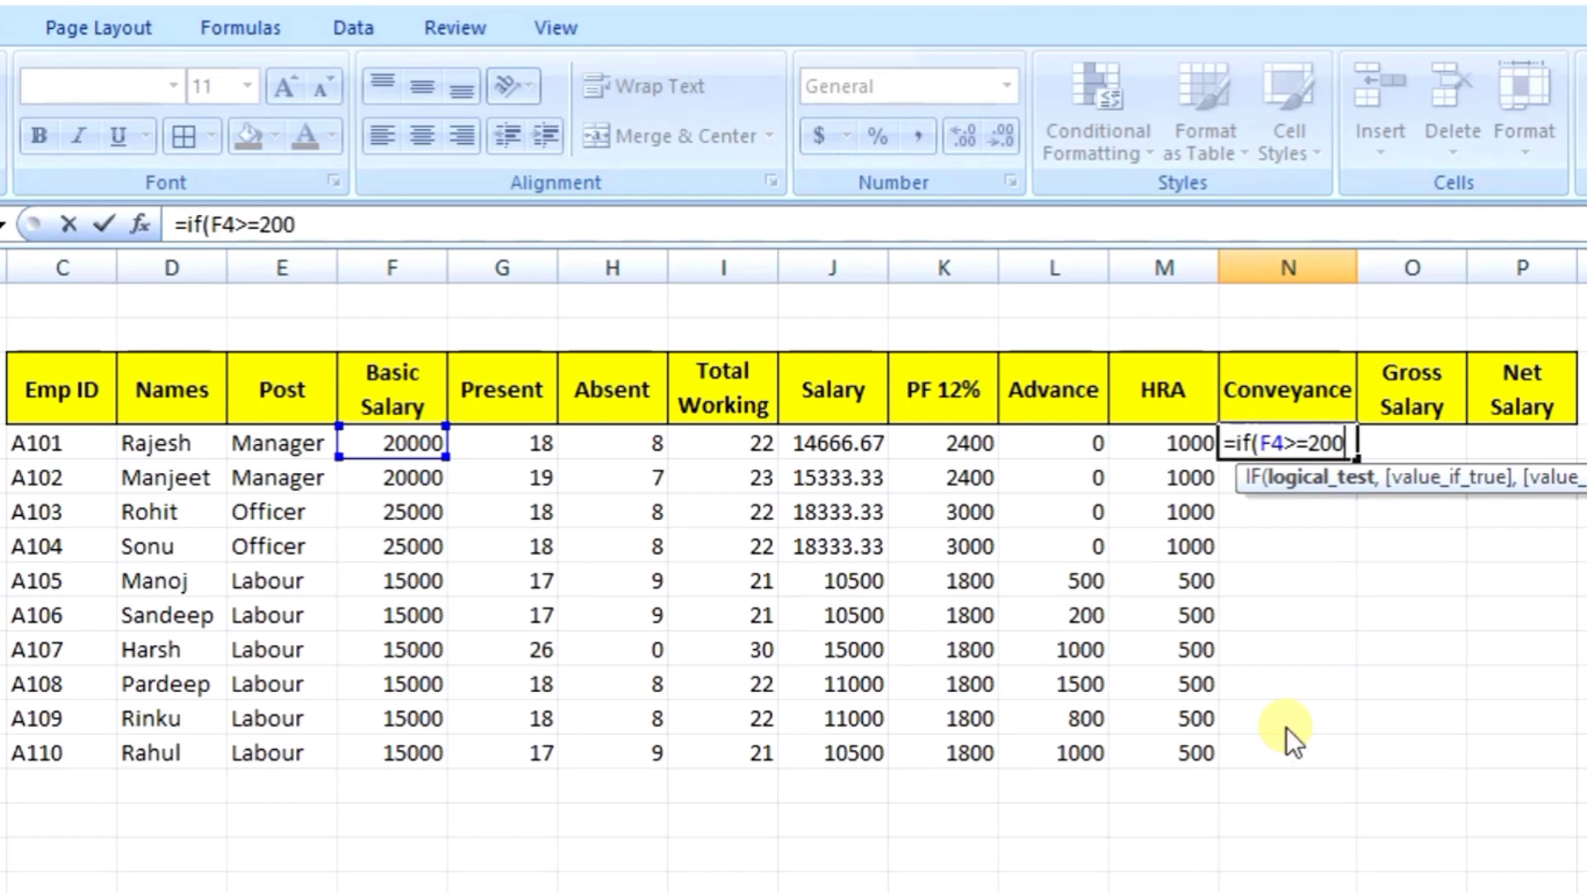
type("00,")
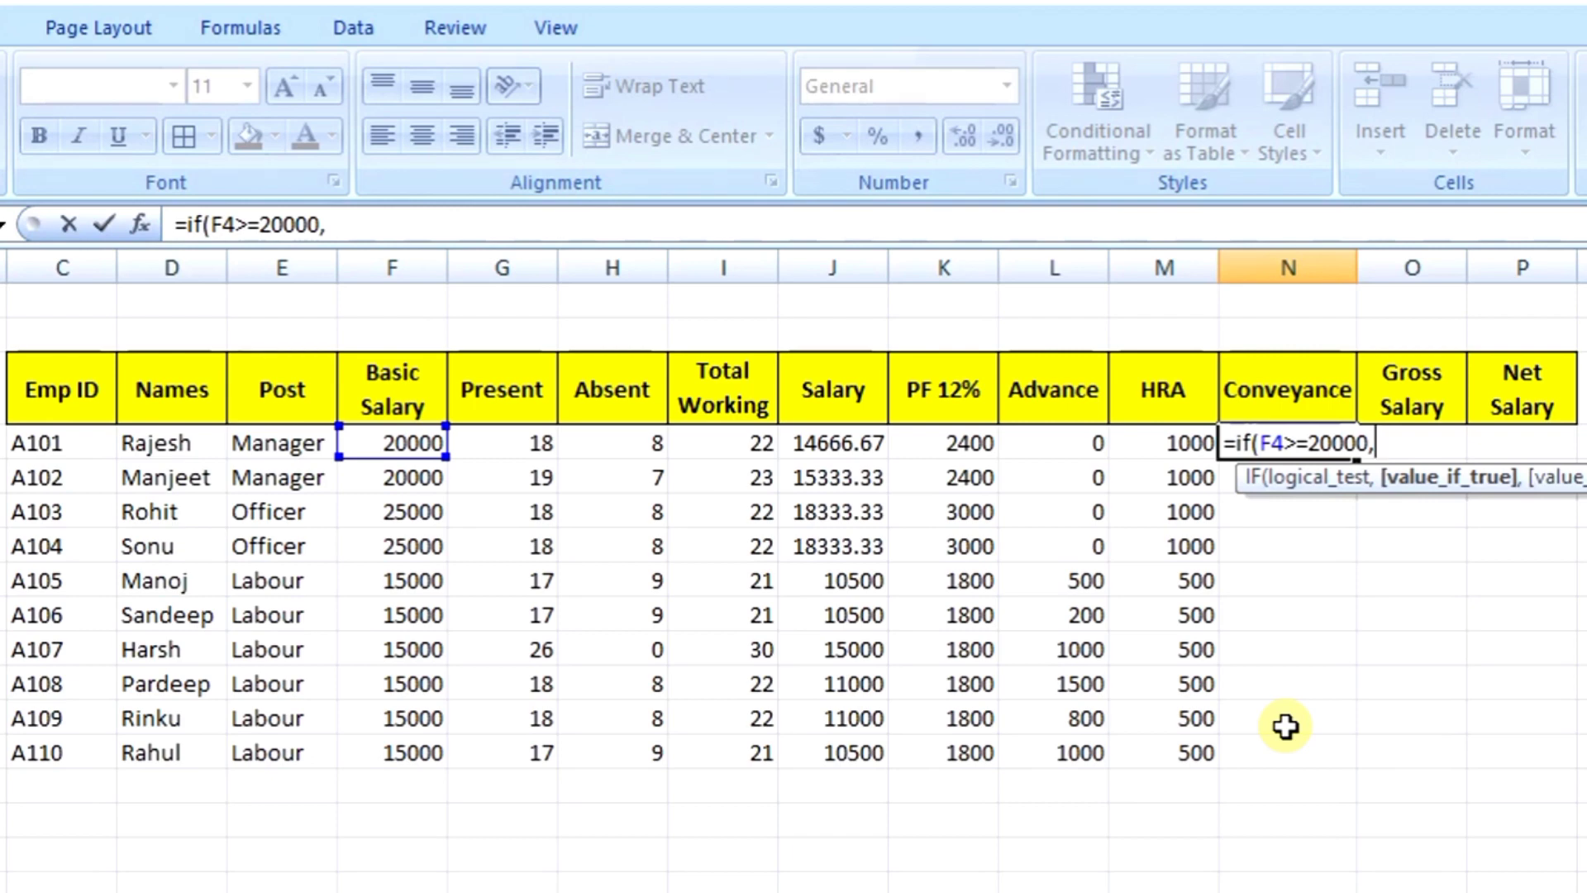
type("800")
type(",")
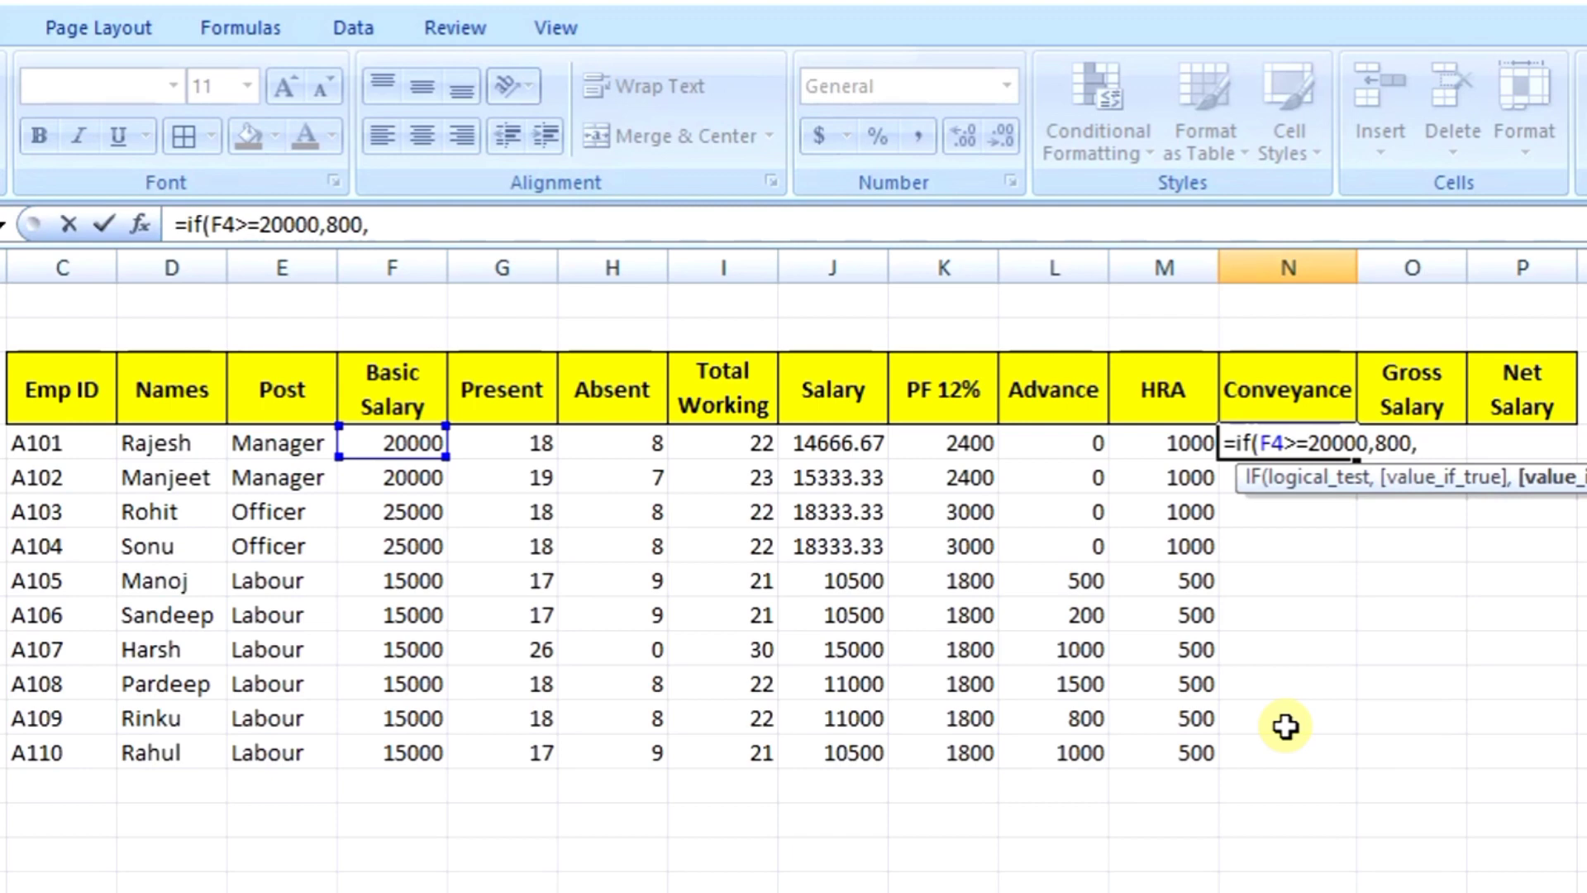
type("400)")
key("Return")
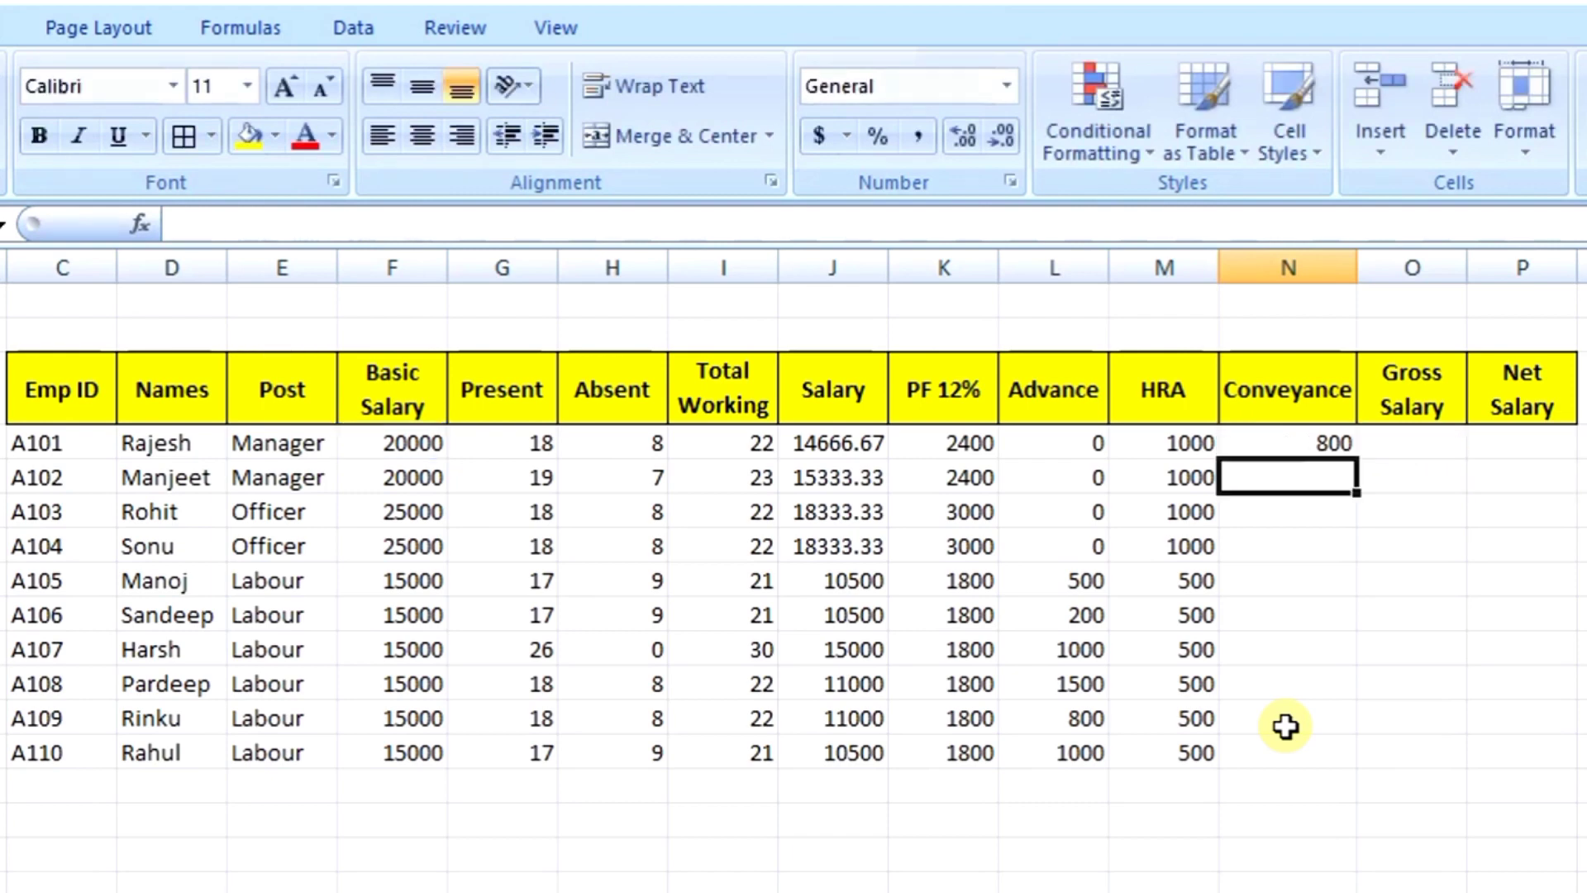
Step: Copy N4's Conveyance formula down to N13: 800 for managers and officers, 400 for labour
left_click(1266, 442)
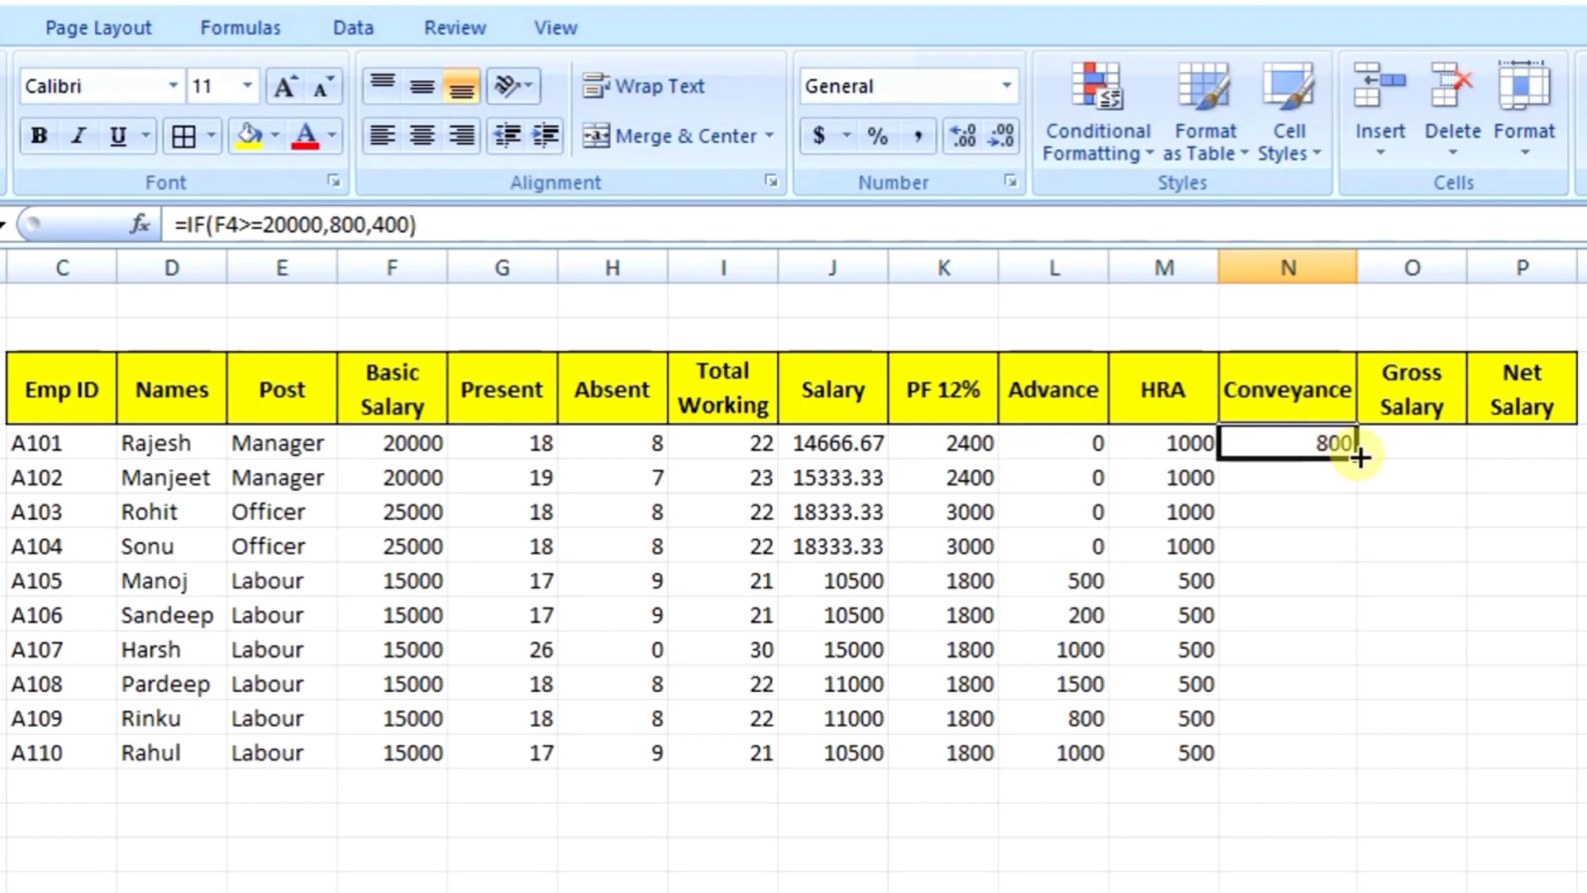
left_click_drag(1365, 485, 1366, 601)
left_click(1317, 450)
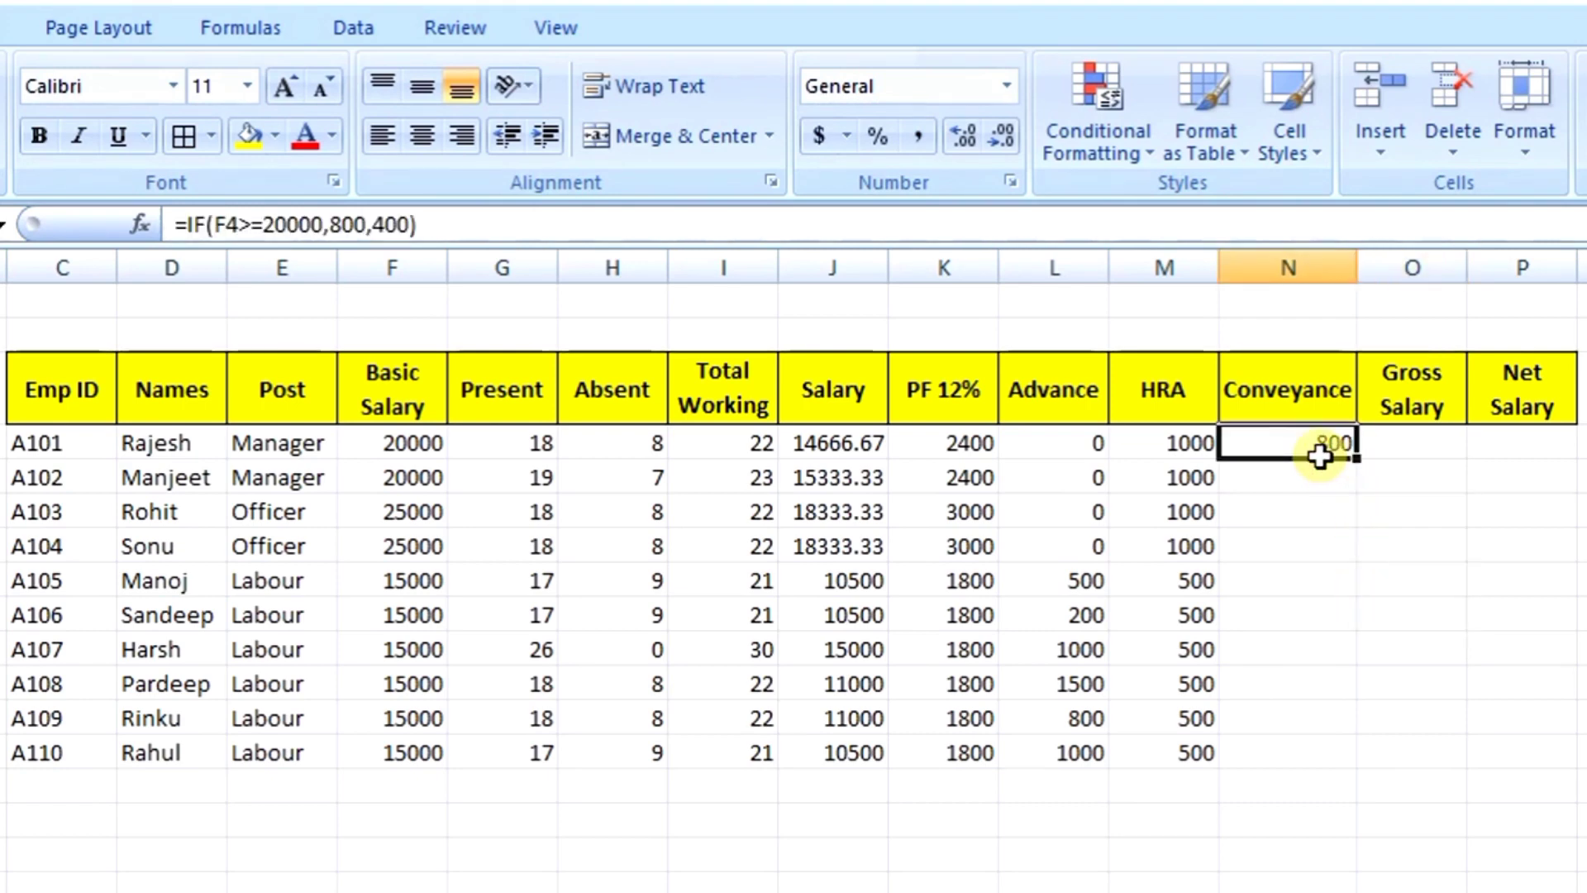
left_click_drag(1355, 456, 1361, 757)
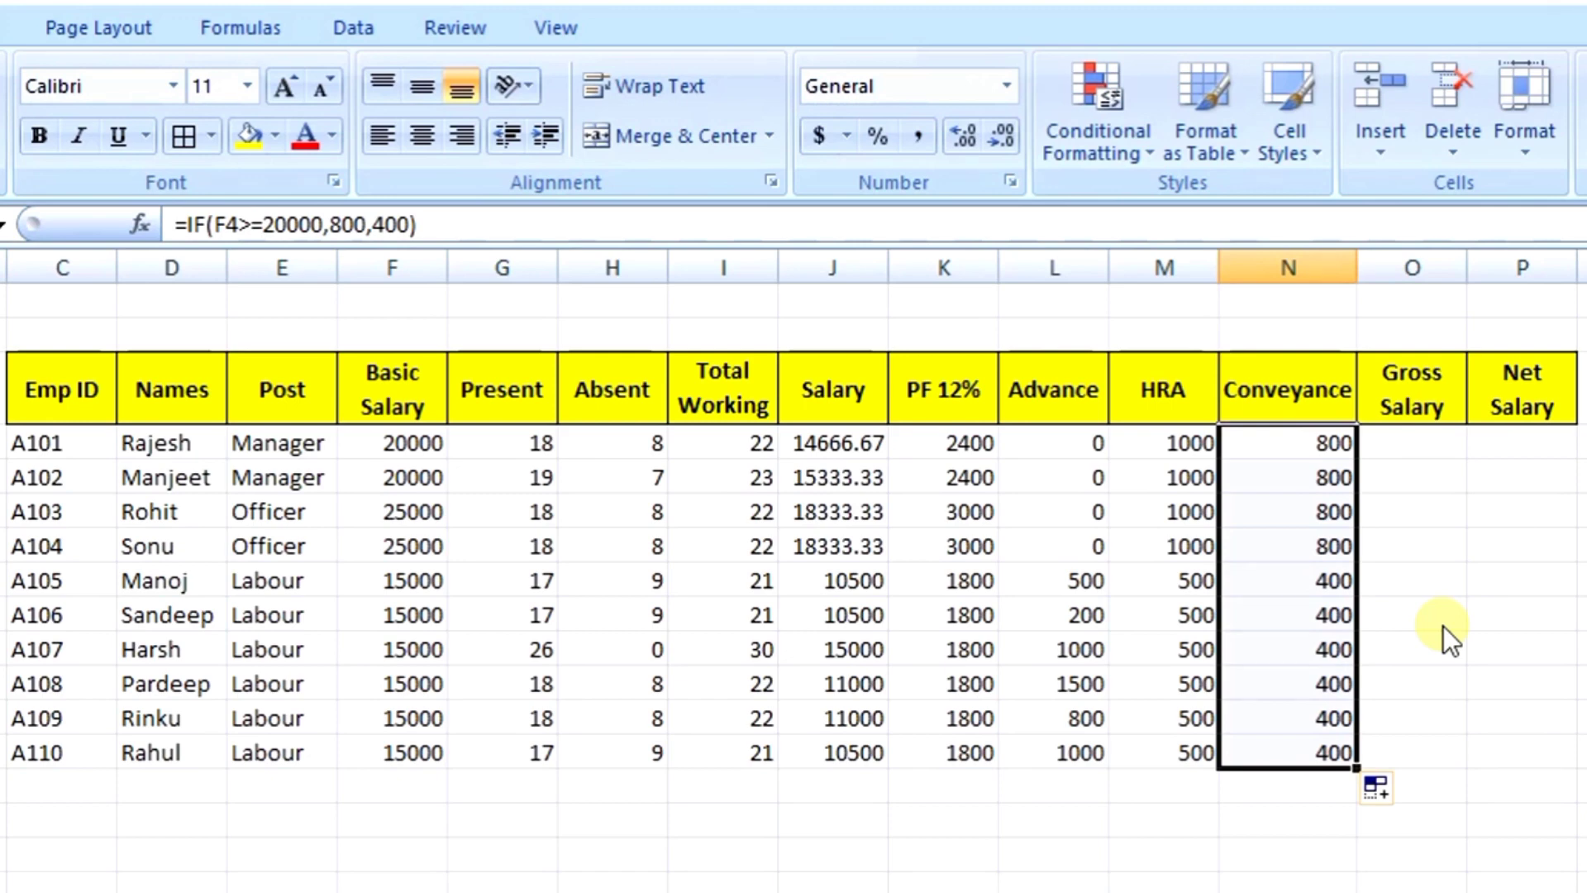
left_click(1428, 439)
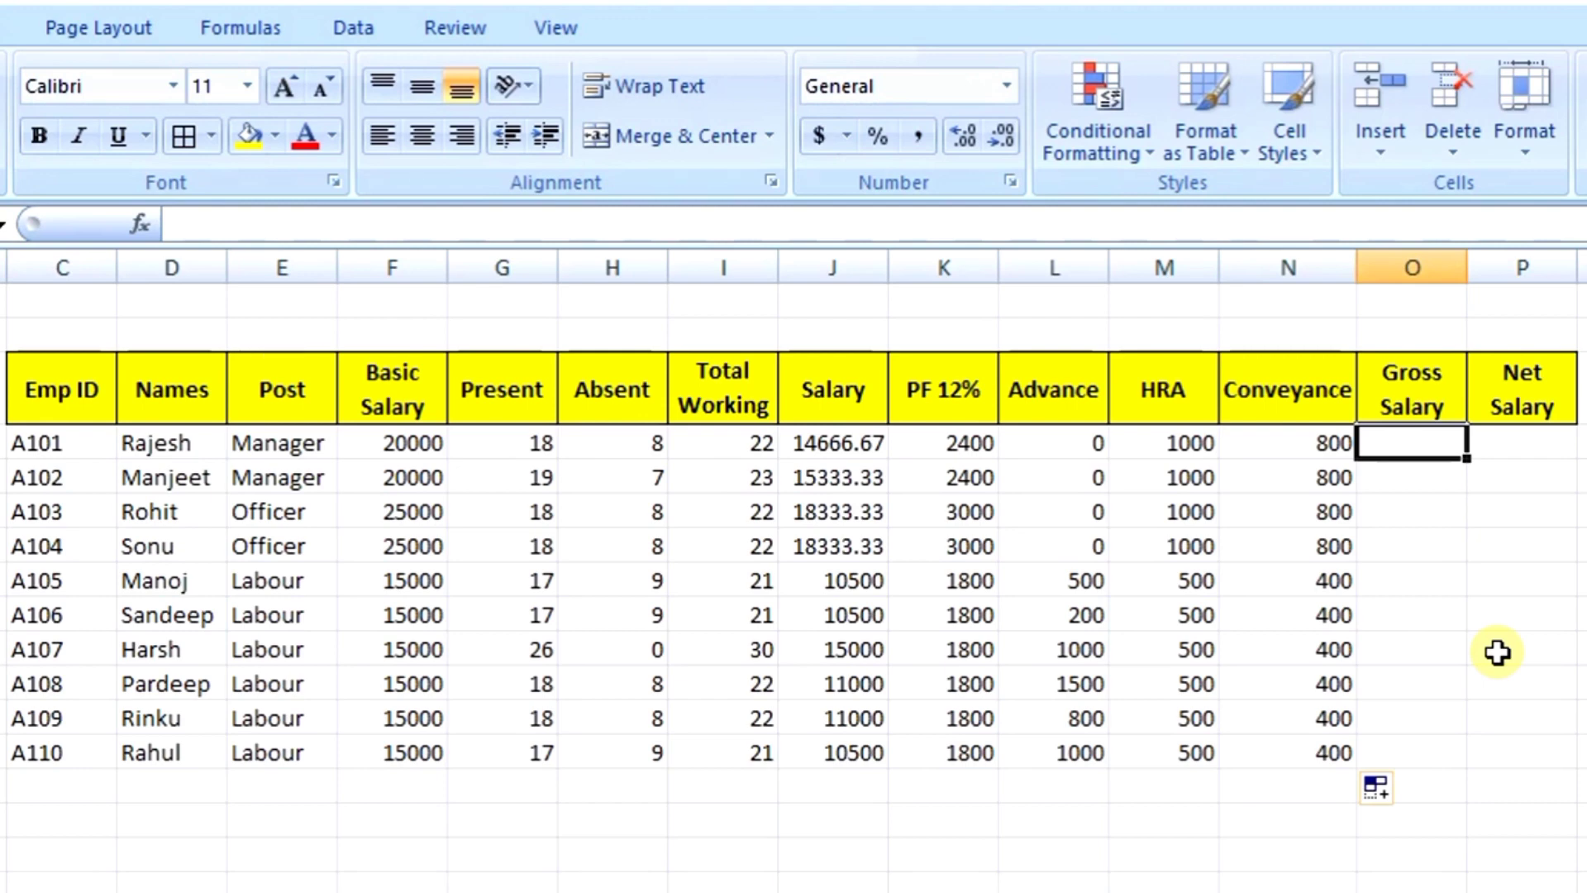
Step: Enter =J4+M4+N4 in O4 and fill it down to O13
type("=")
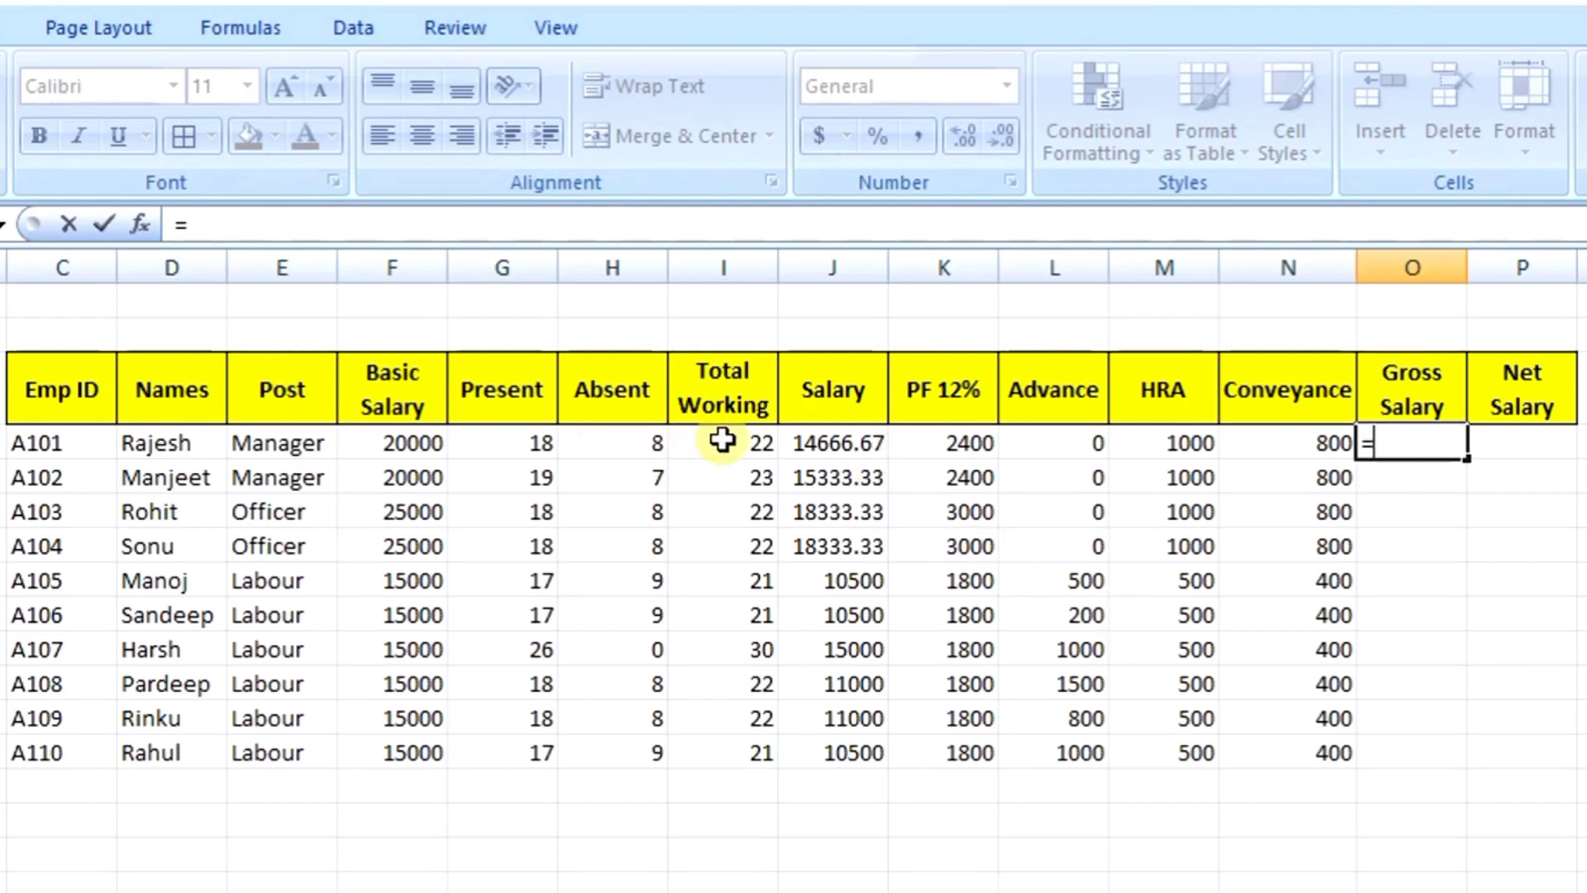
left_click(826, 444)
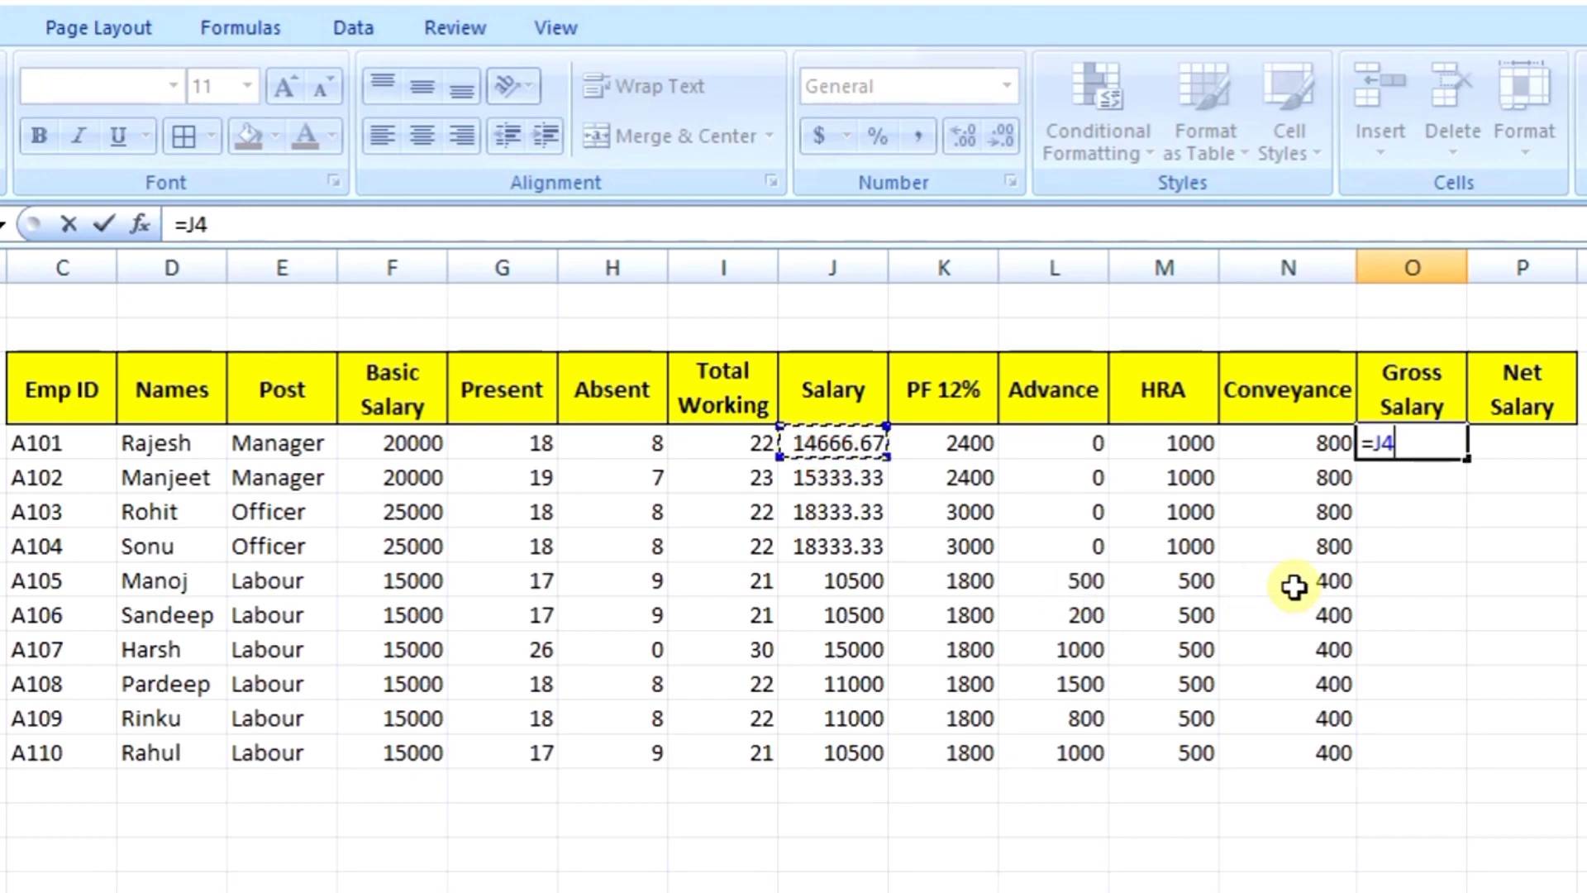
type("+")
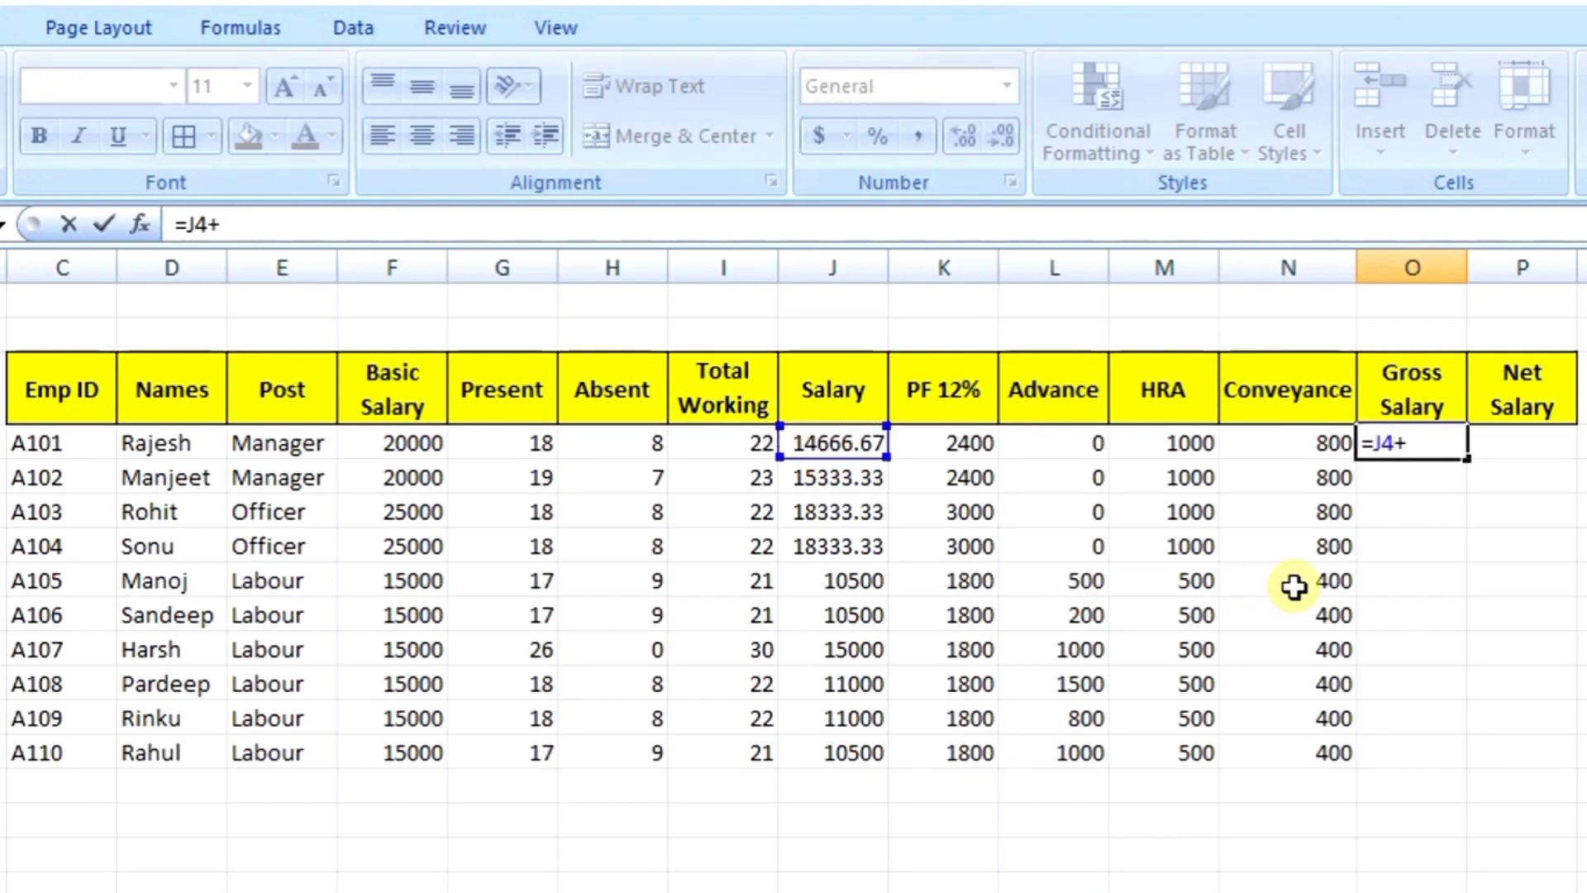
left_click(1182, 443)
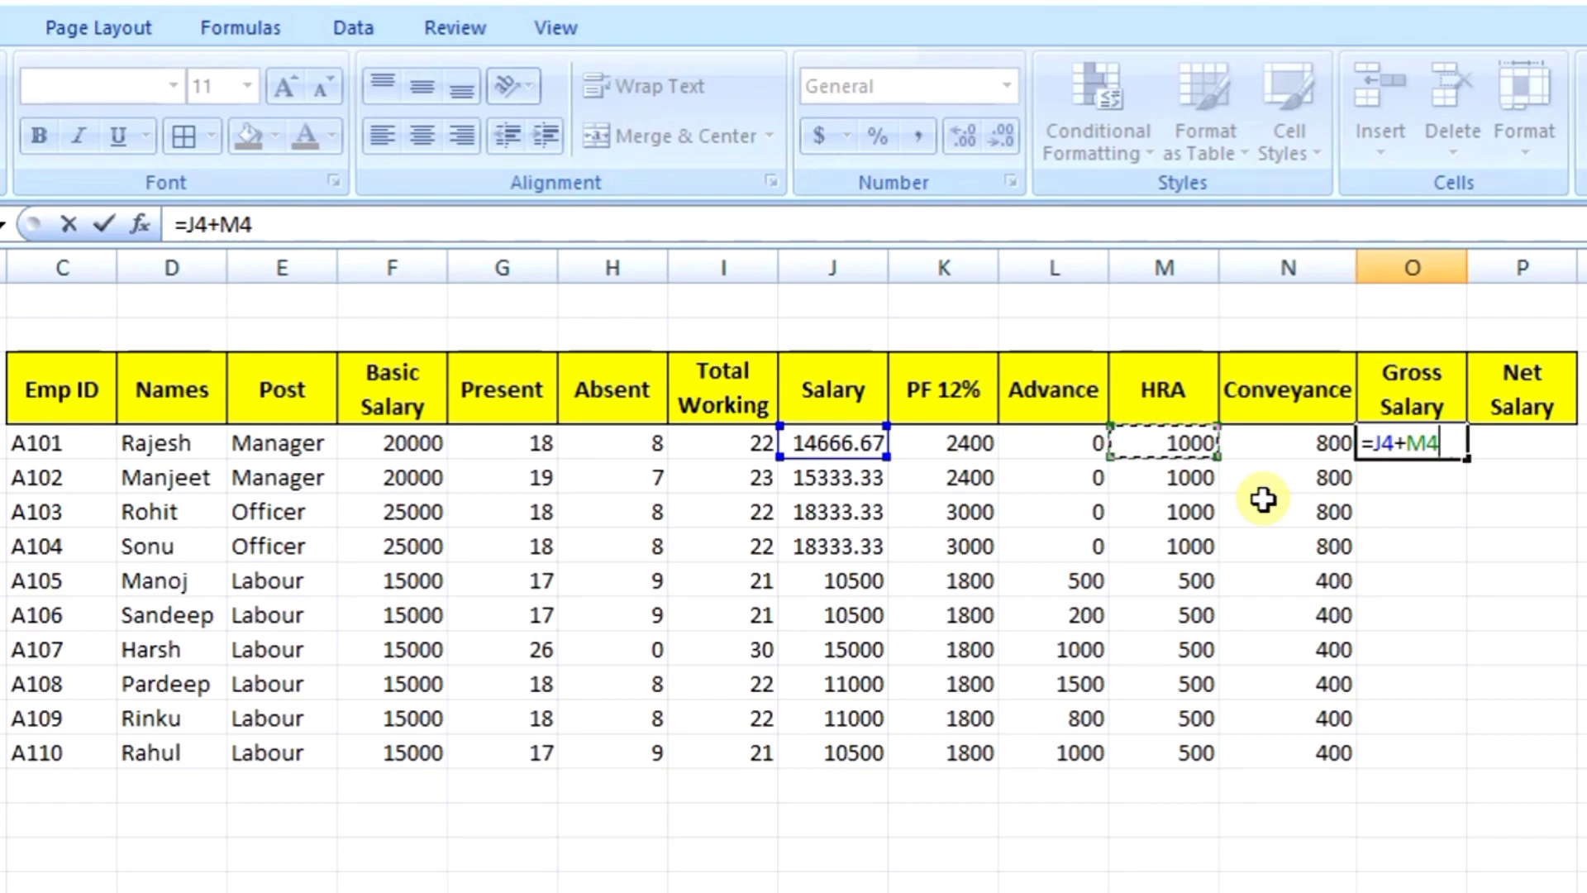
type("+")
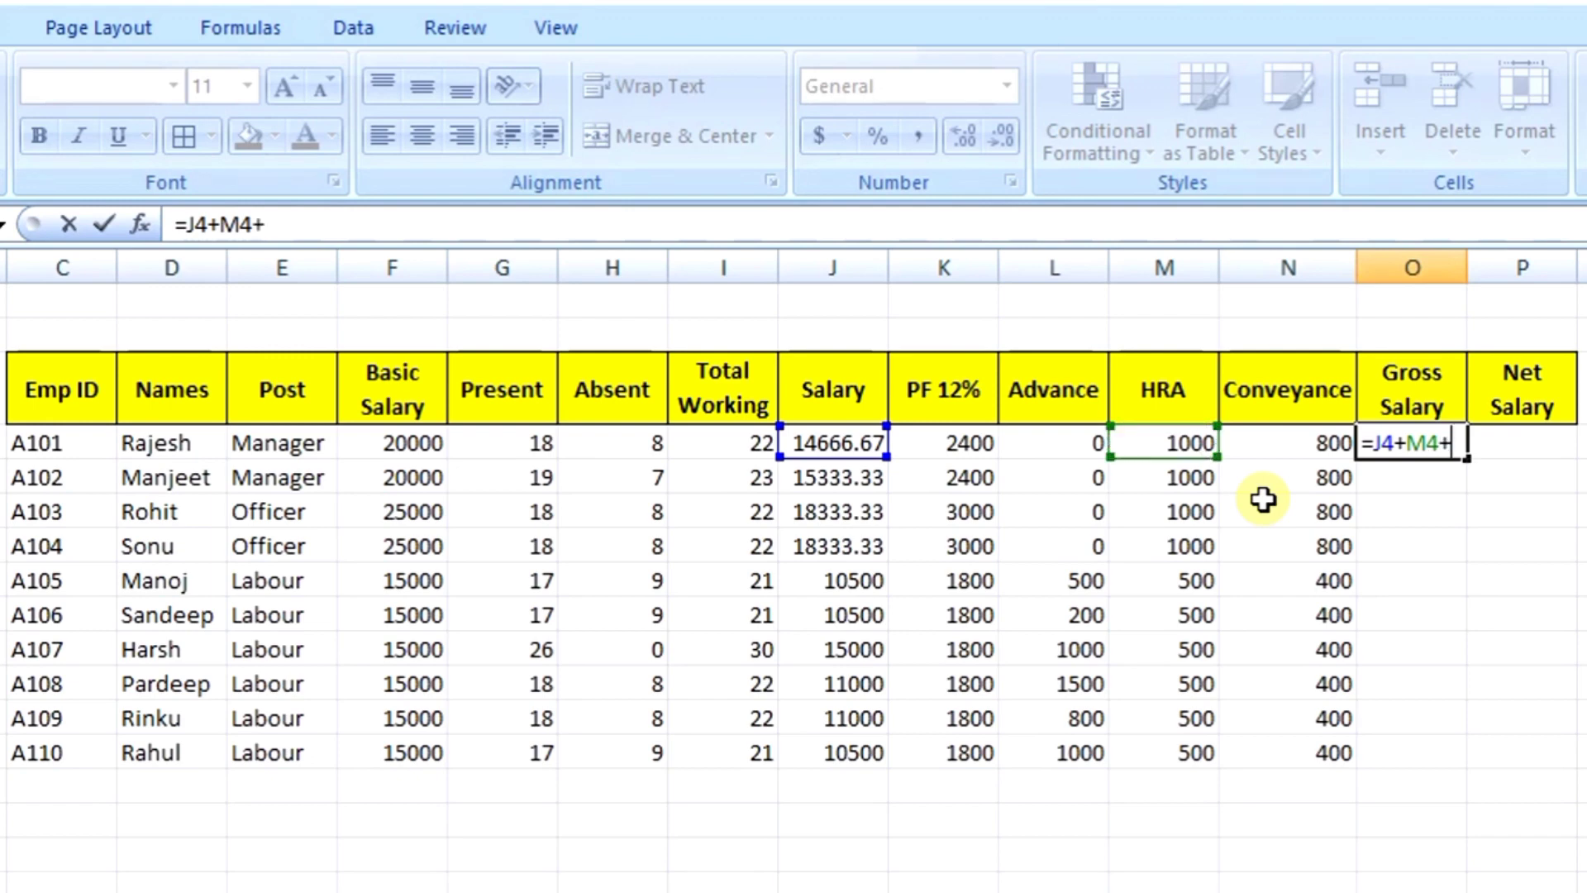
left_click(1263, 448)
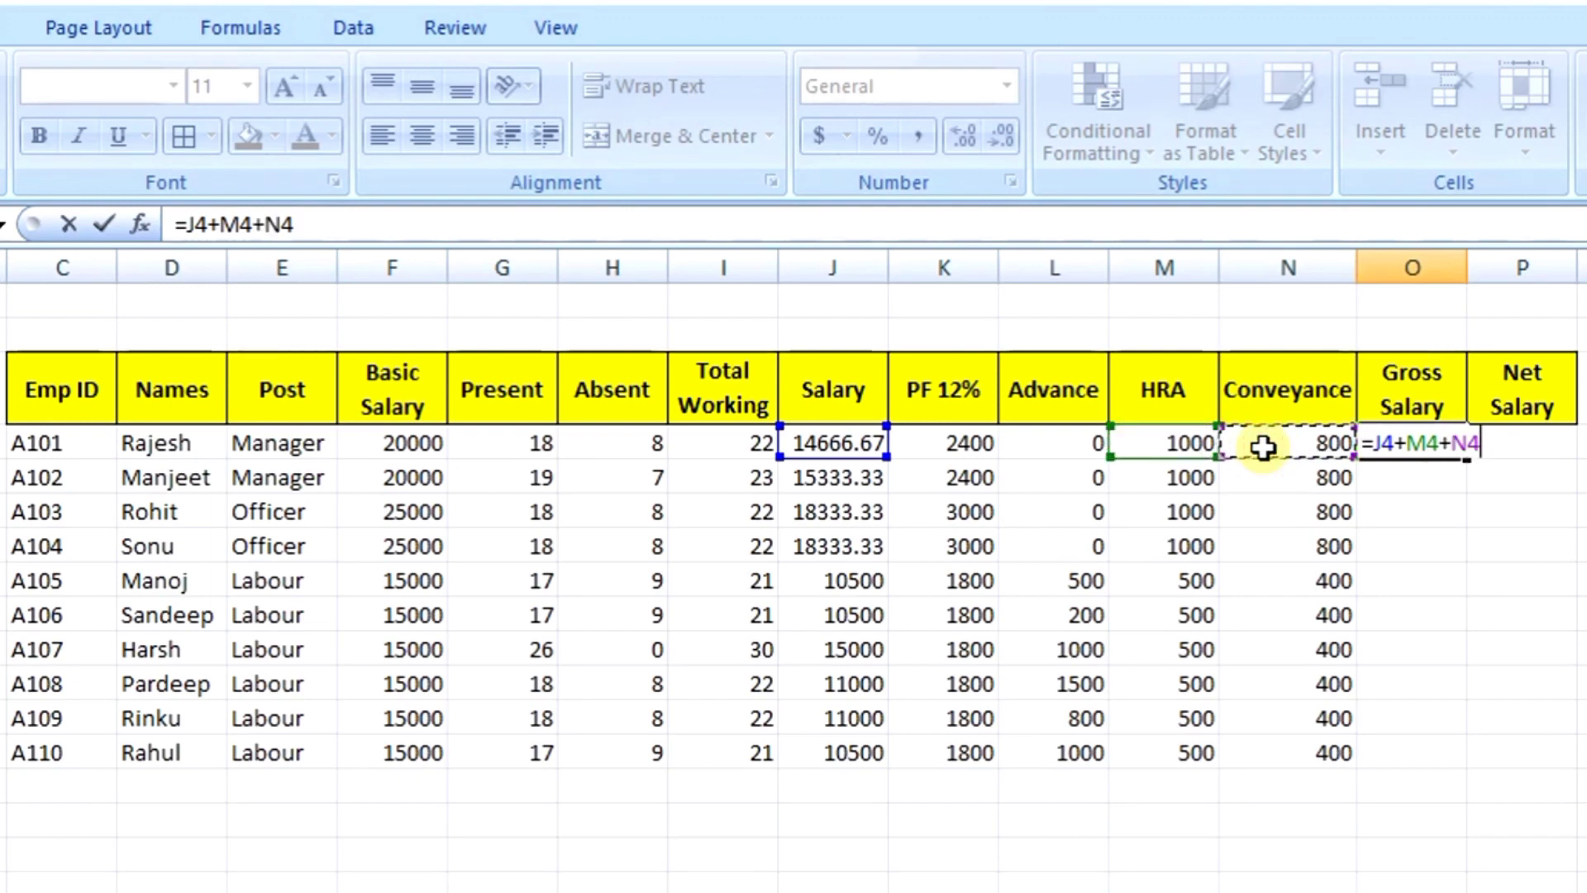
key("Return")
key("Up")
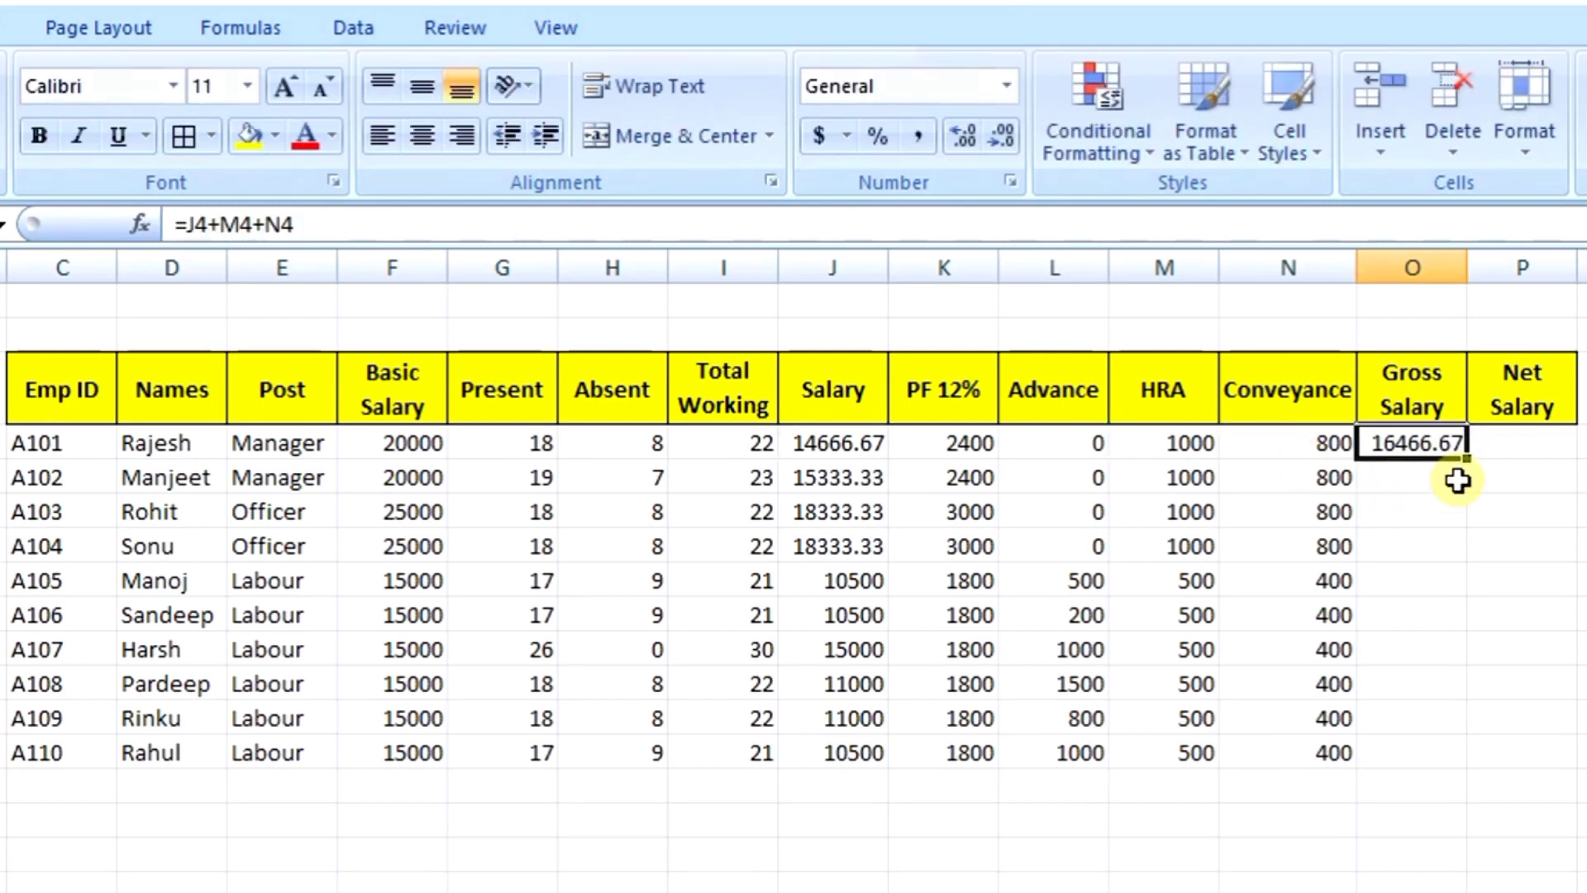
left_click_drag(1474, 462, 1459, 760)
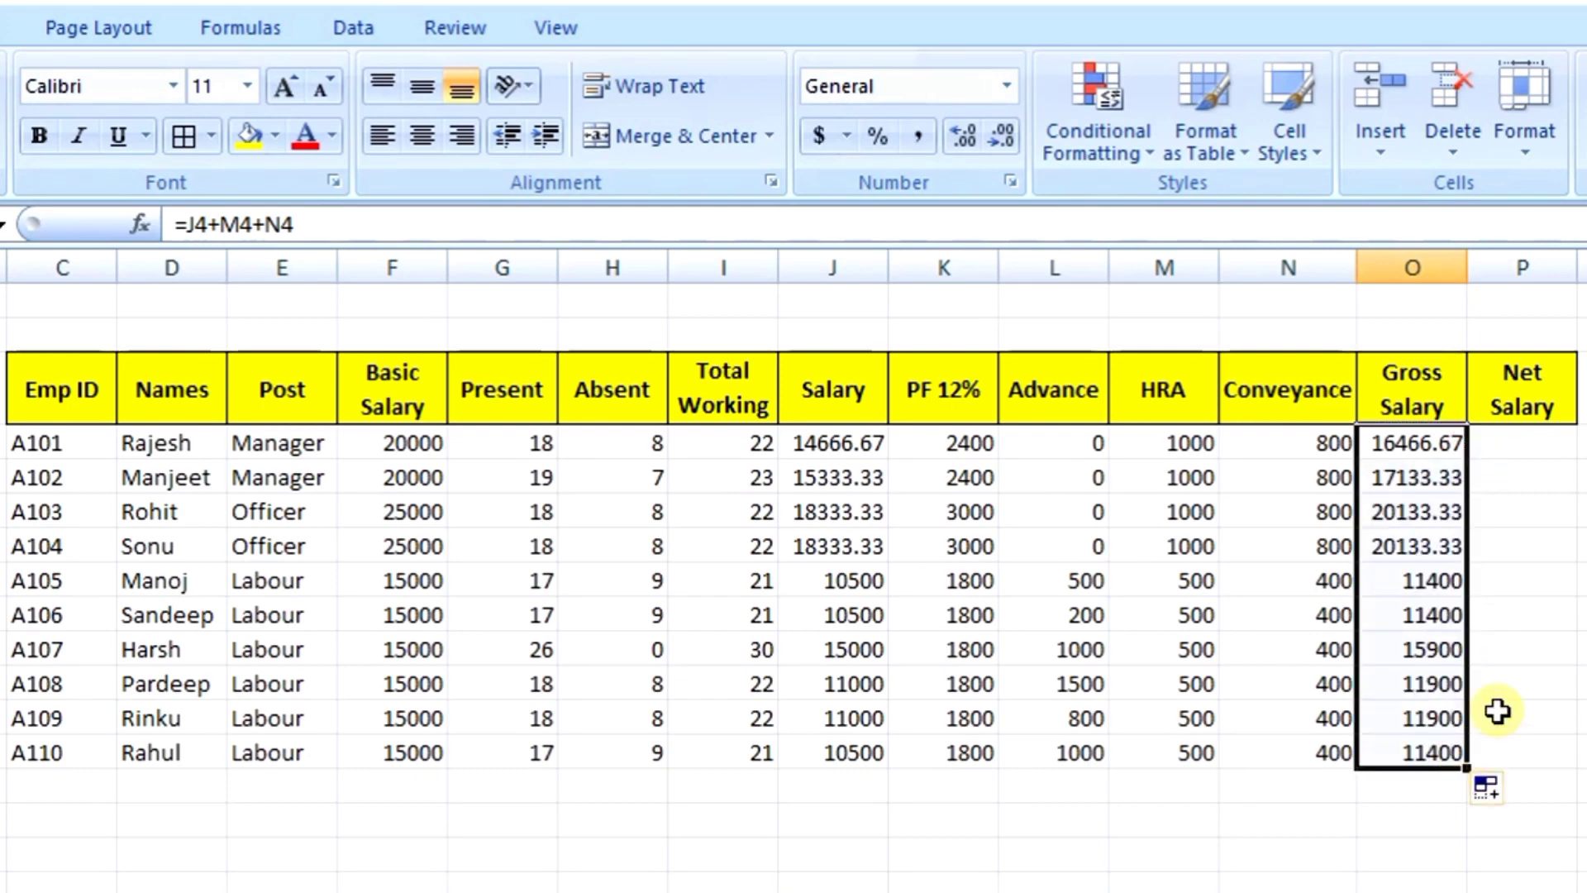
key("Right")
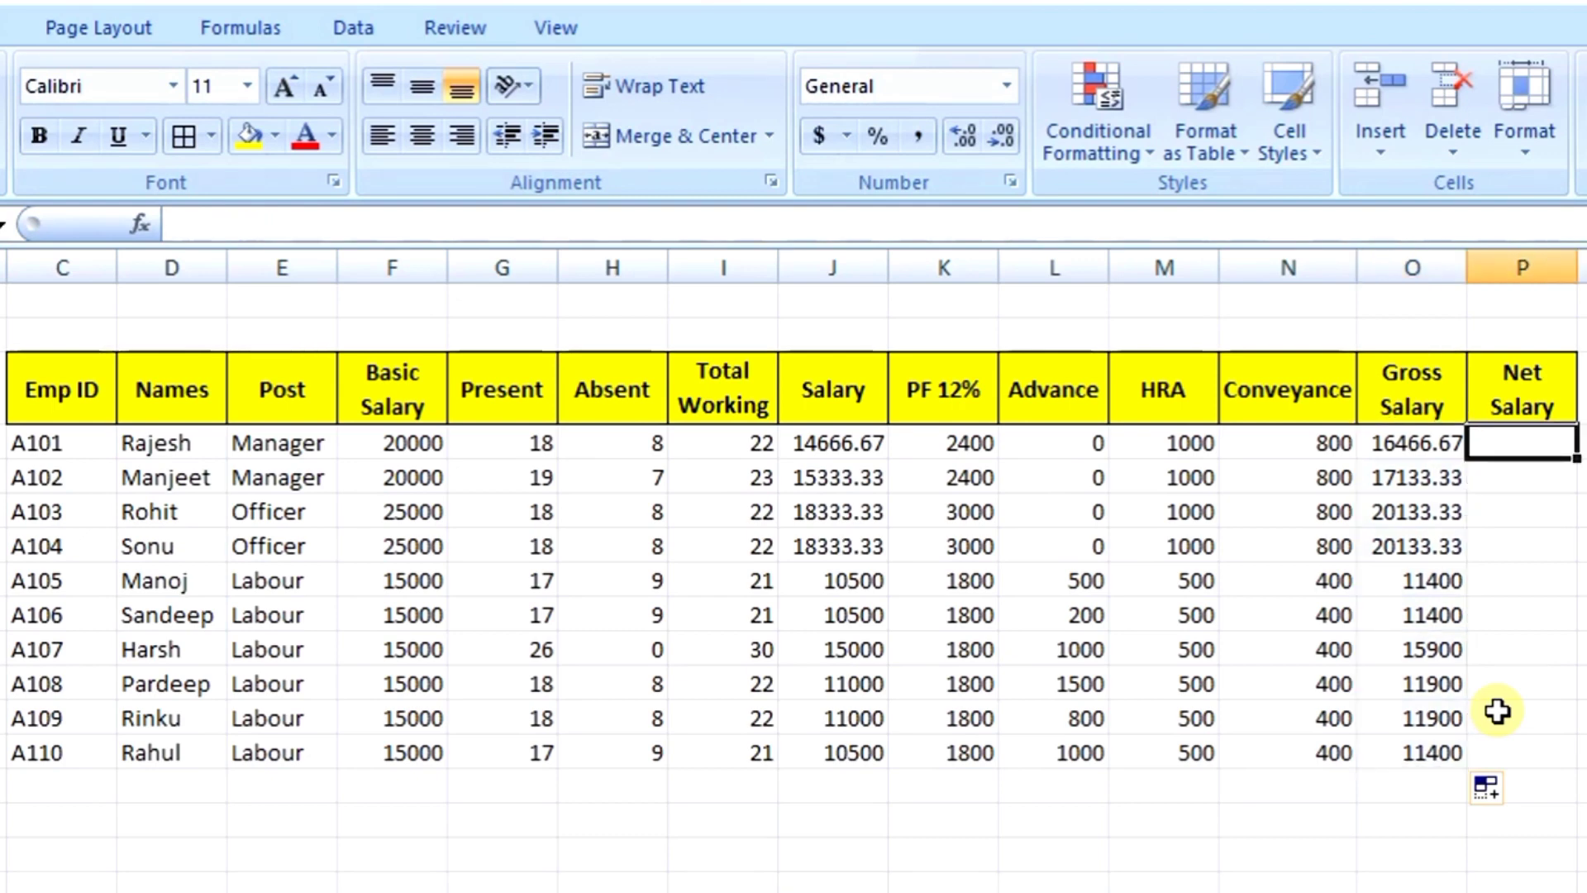
key("Left")
key("Left")
key("Left")
key("Left")
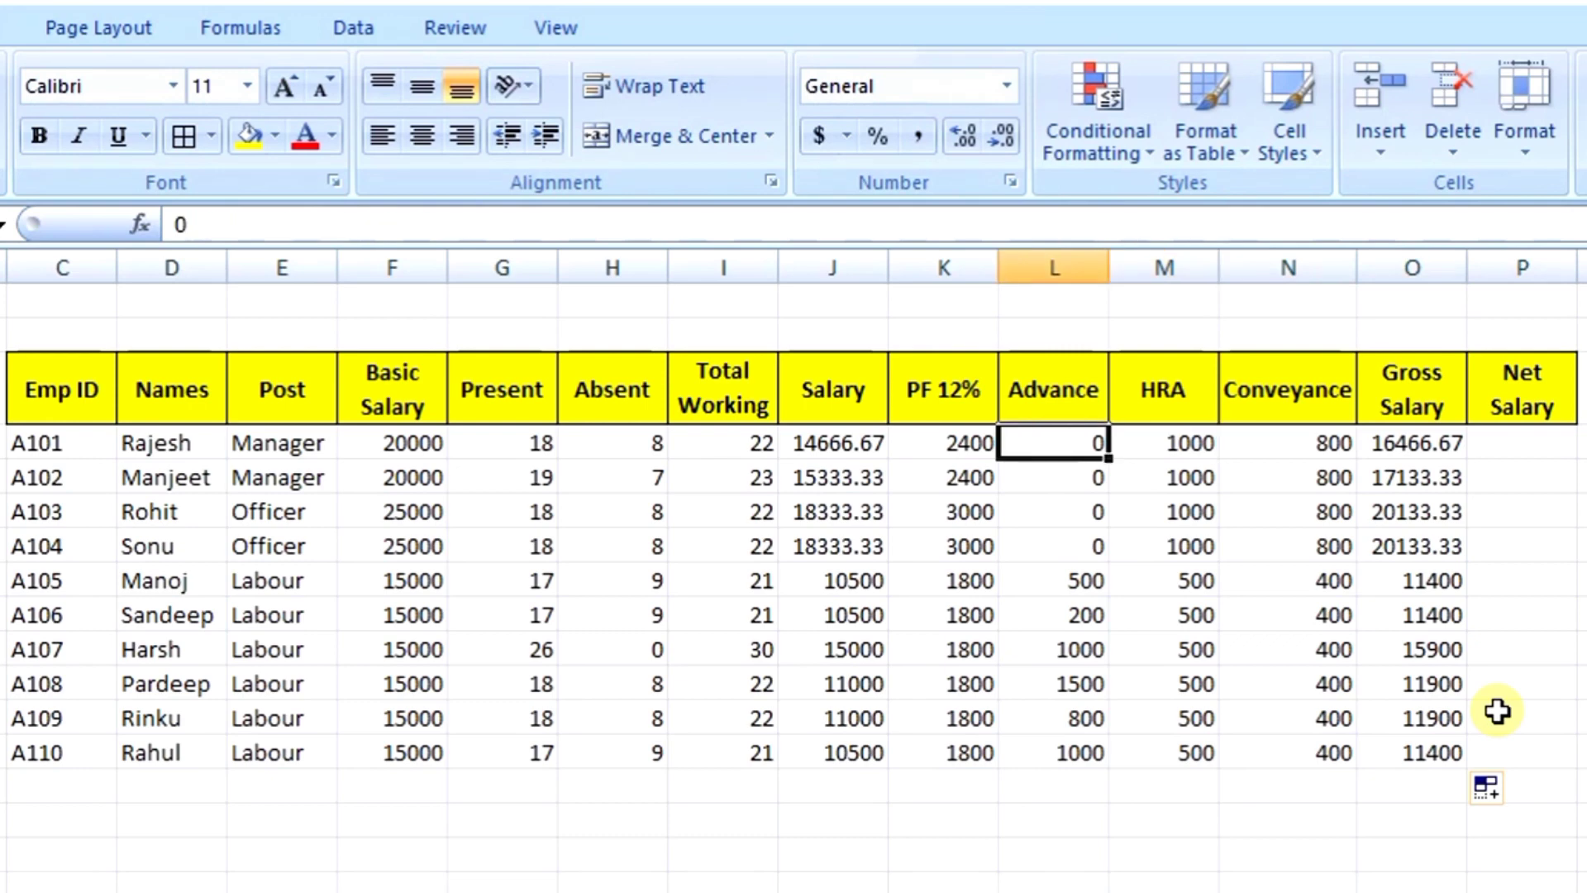
key("Left")
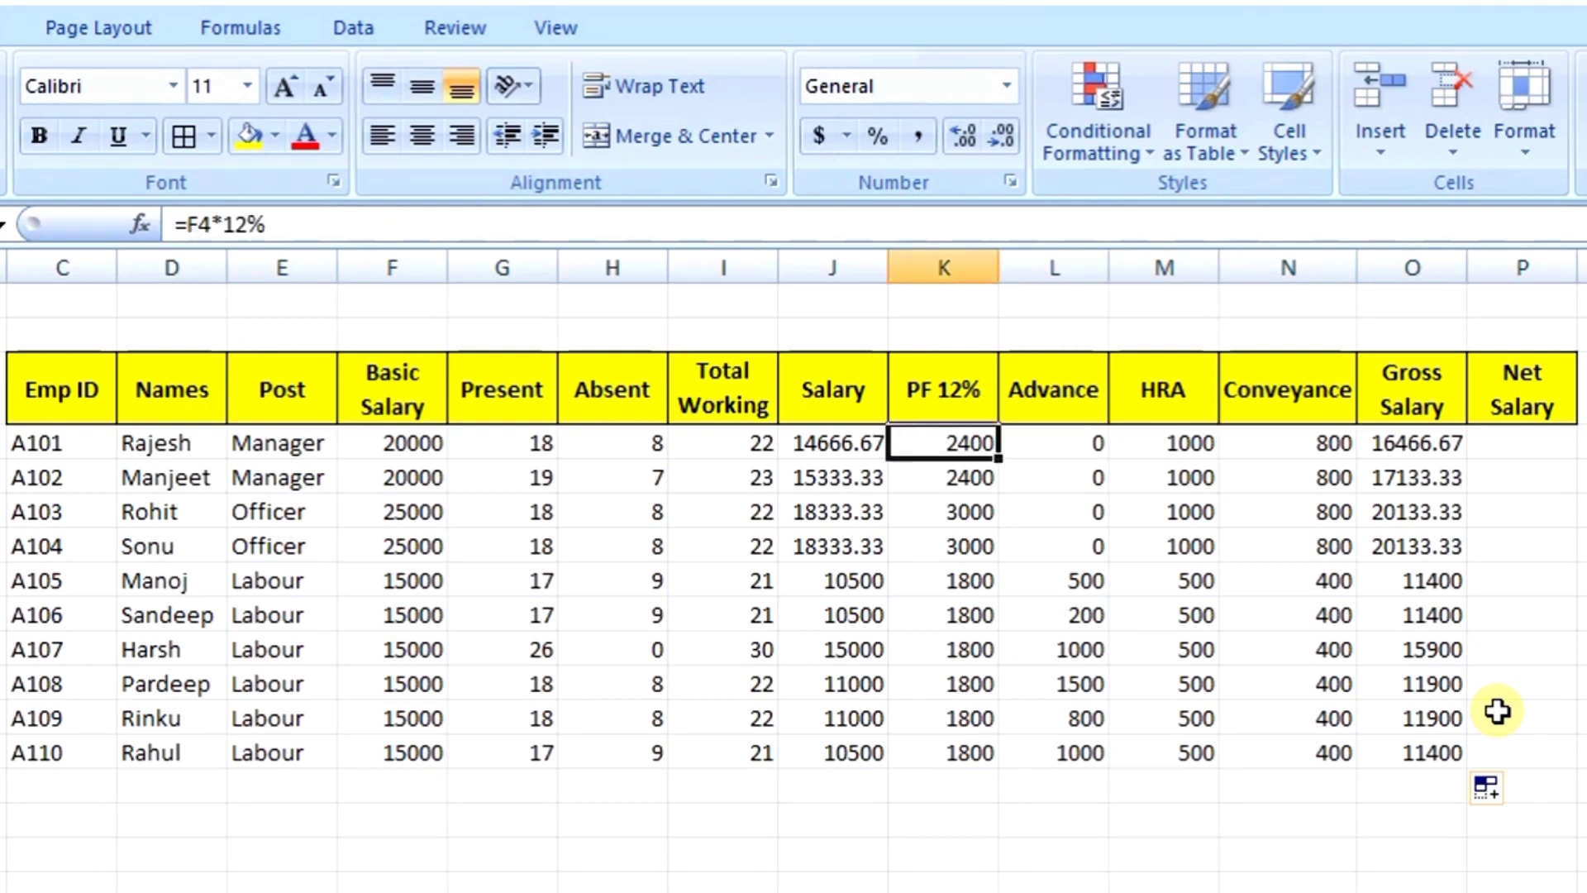
key("Right")
key("Right")
key("Right")
key("Right")
key("Right")
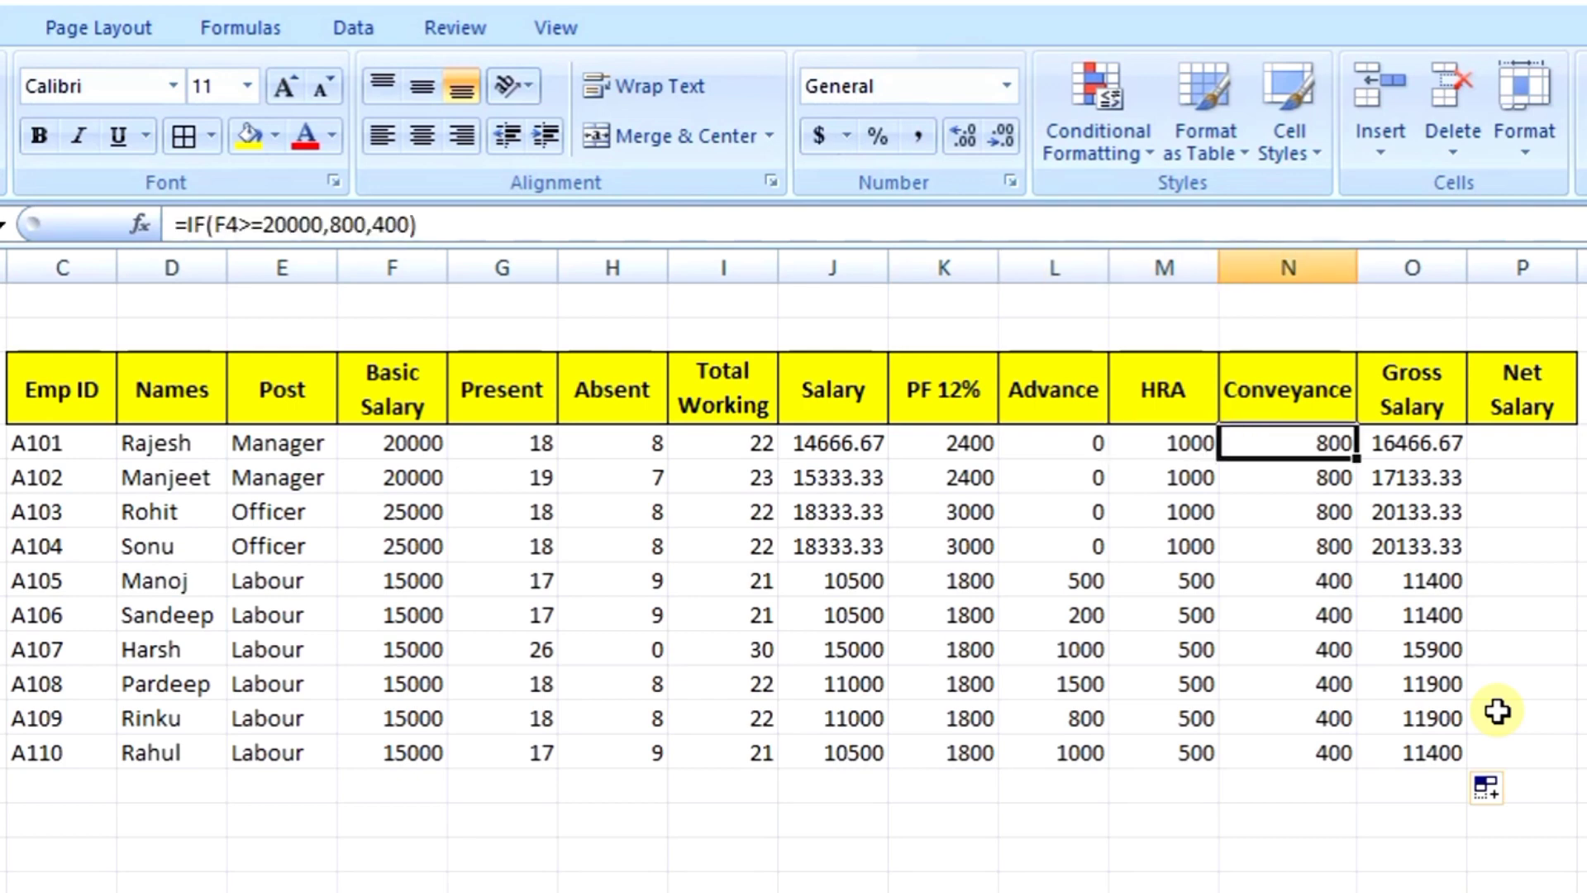
key("Left")
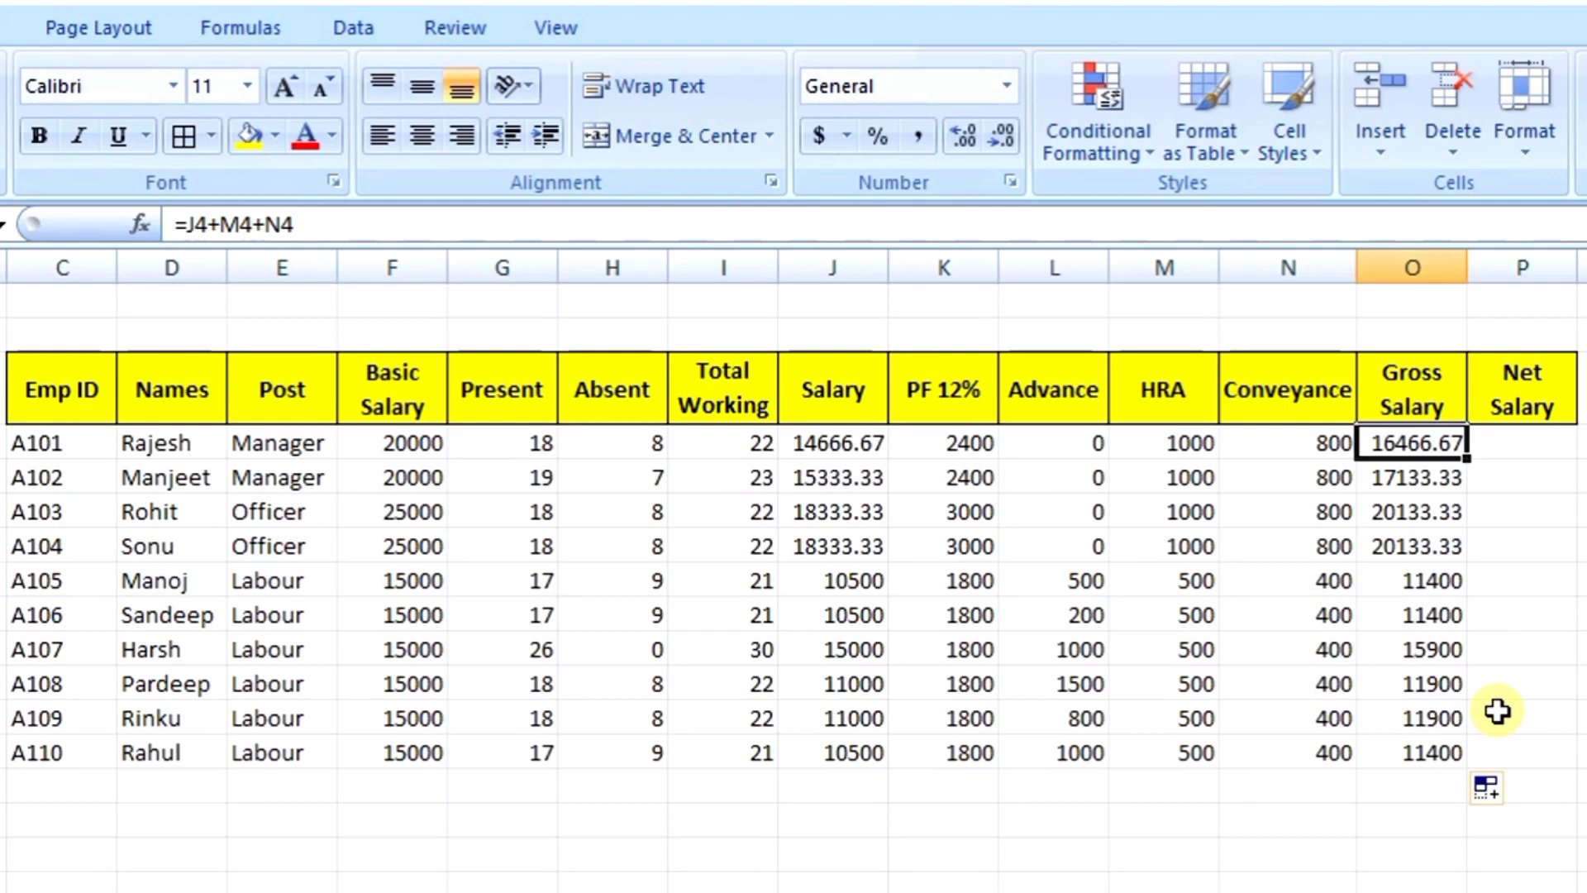
key("Right")
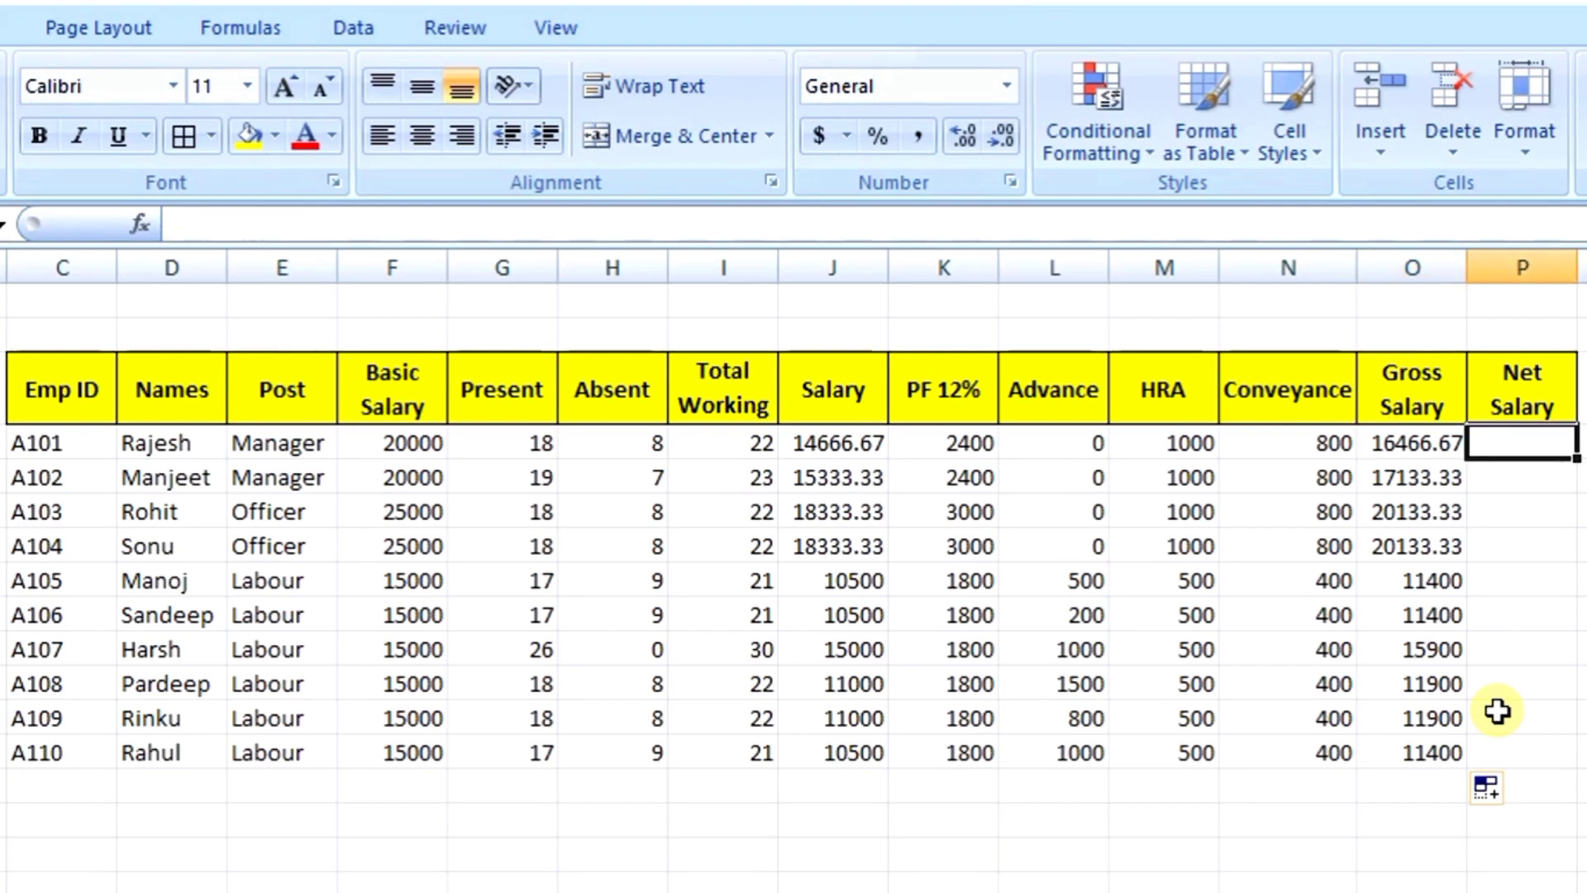
key("Left")
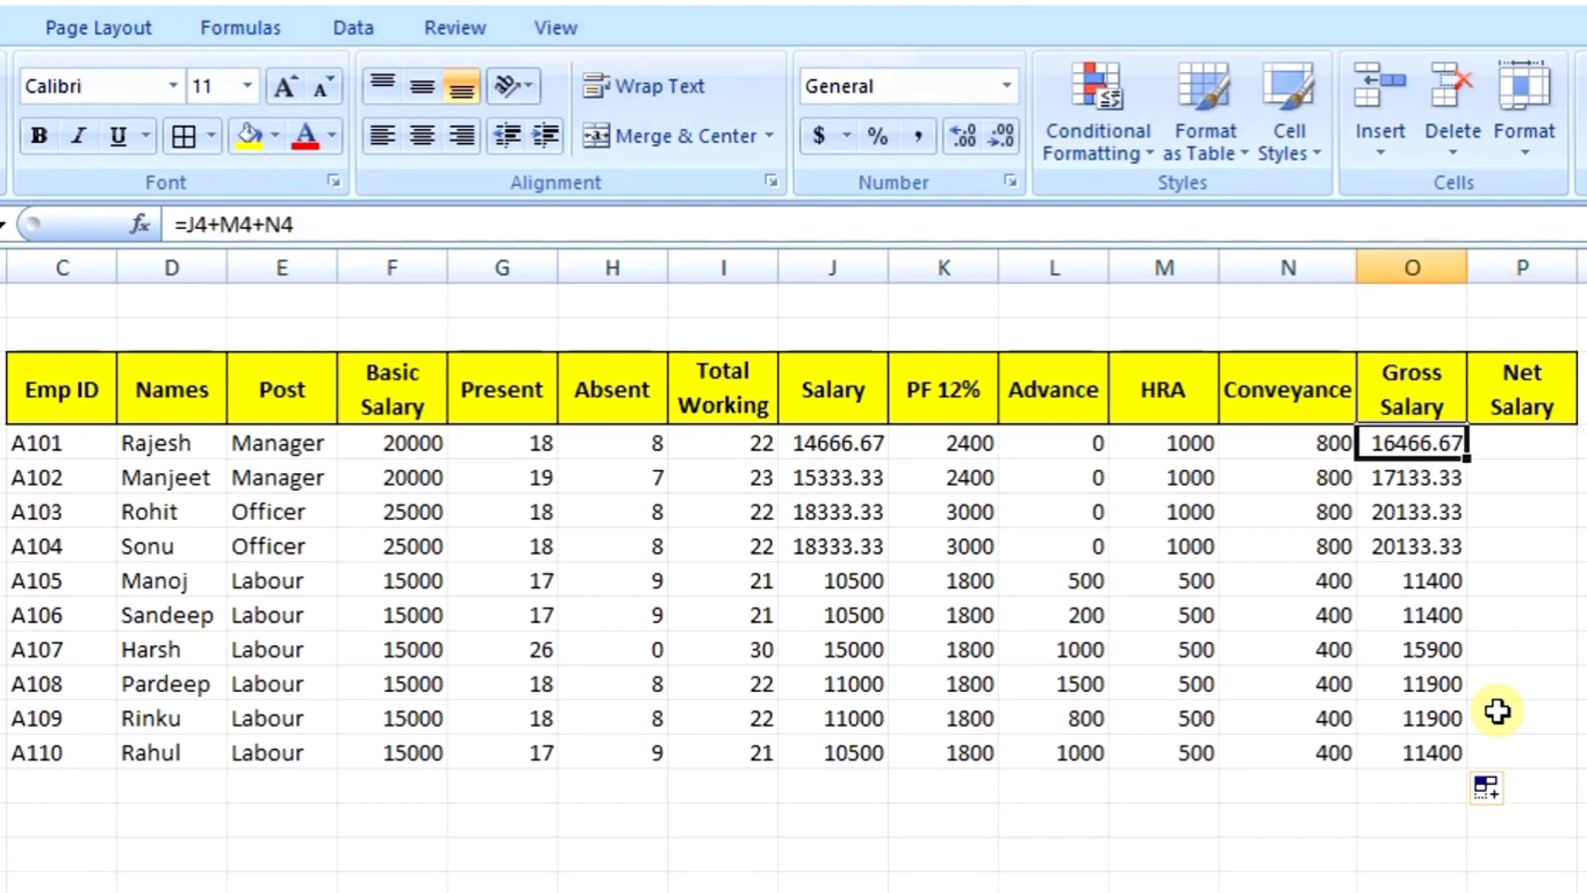
key("Right")
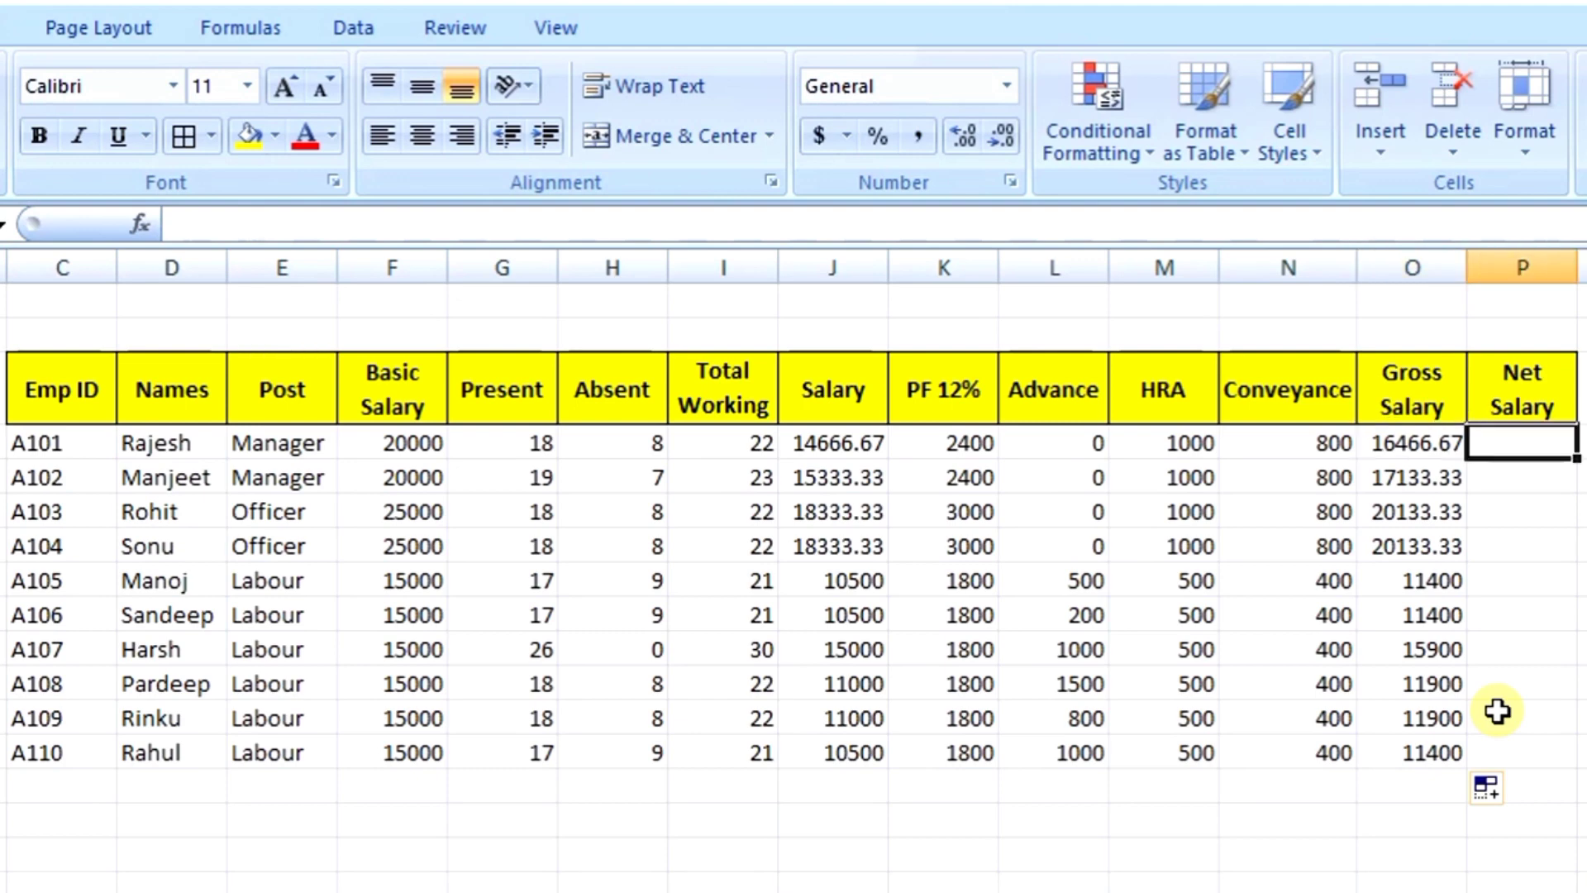
key("Left")
key("Left")
key("Left")
key("Left")
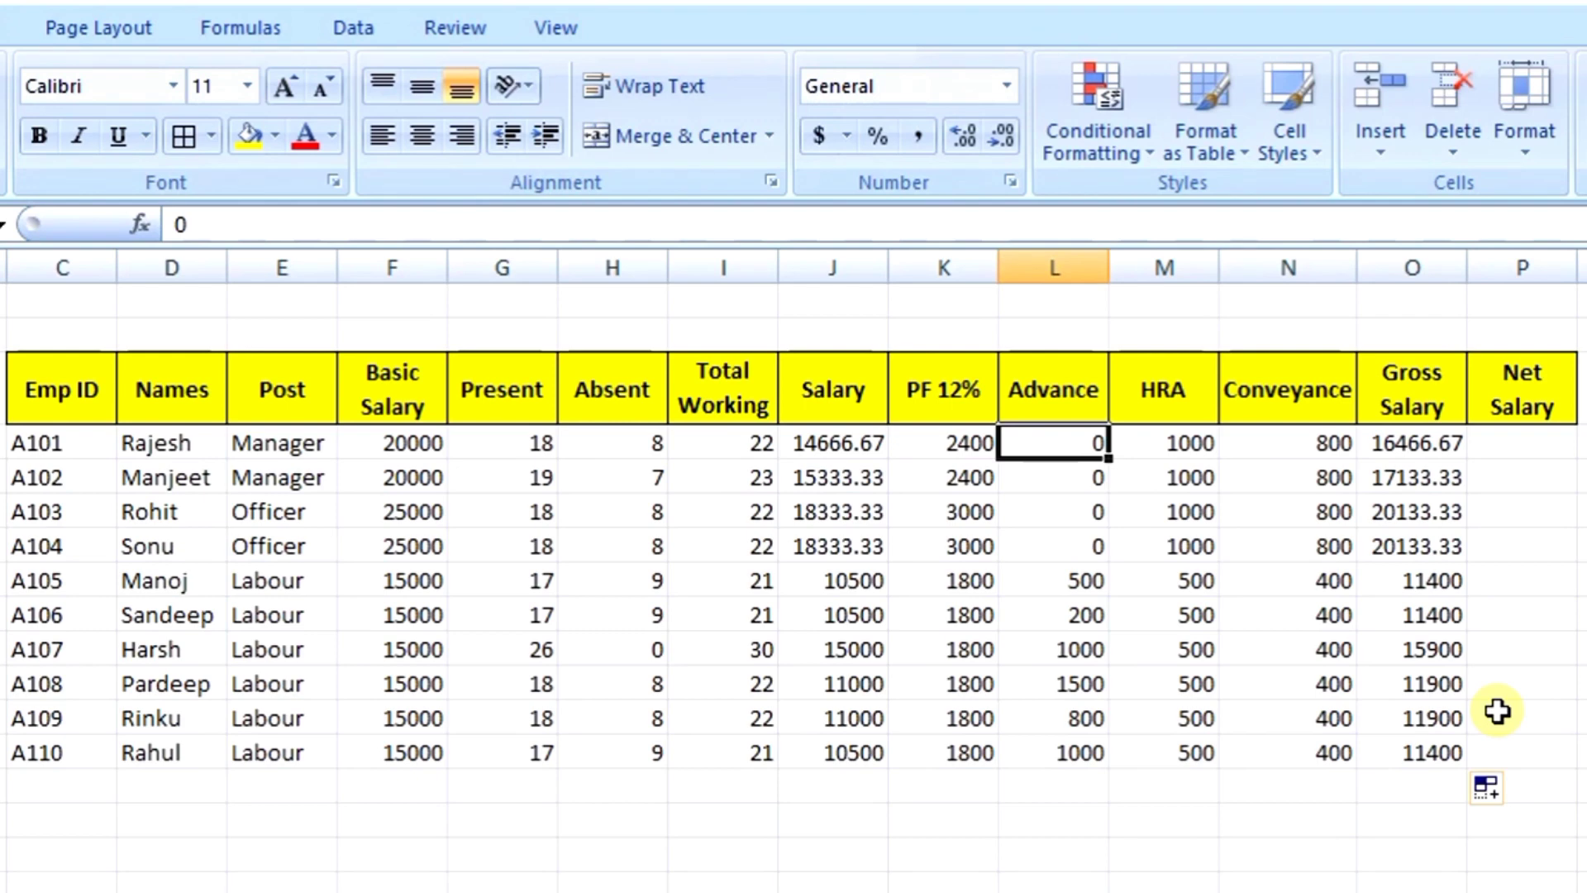
key("Left")
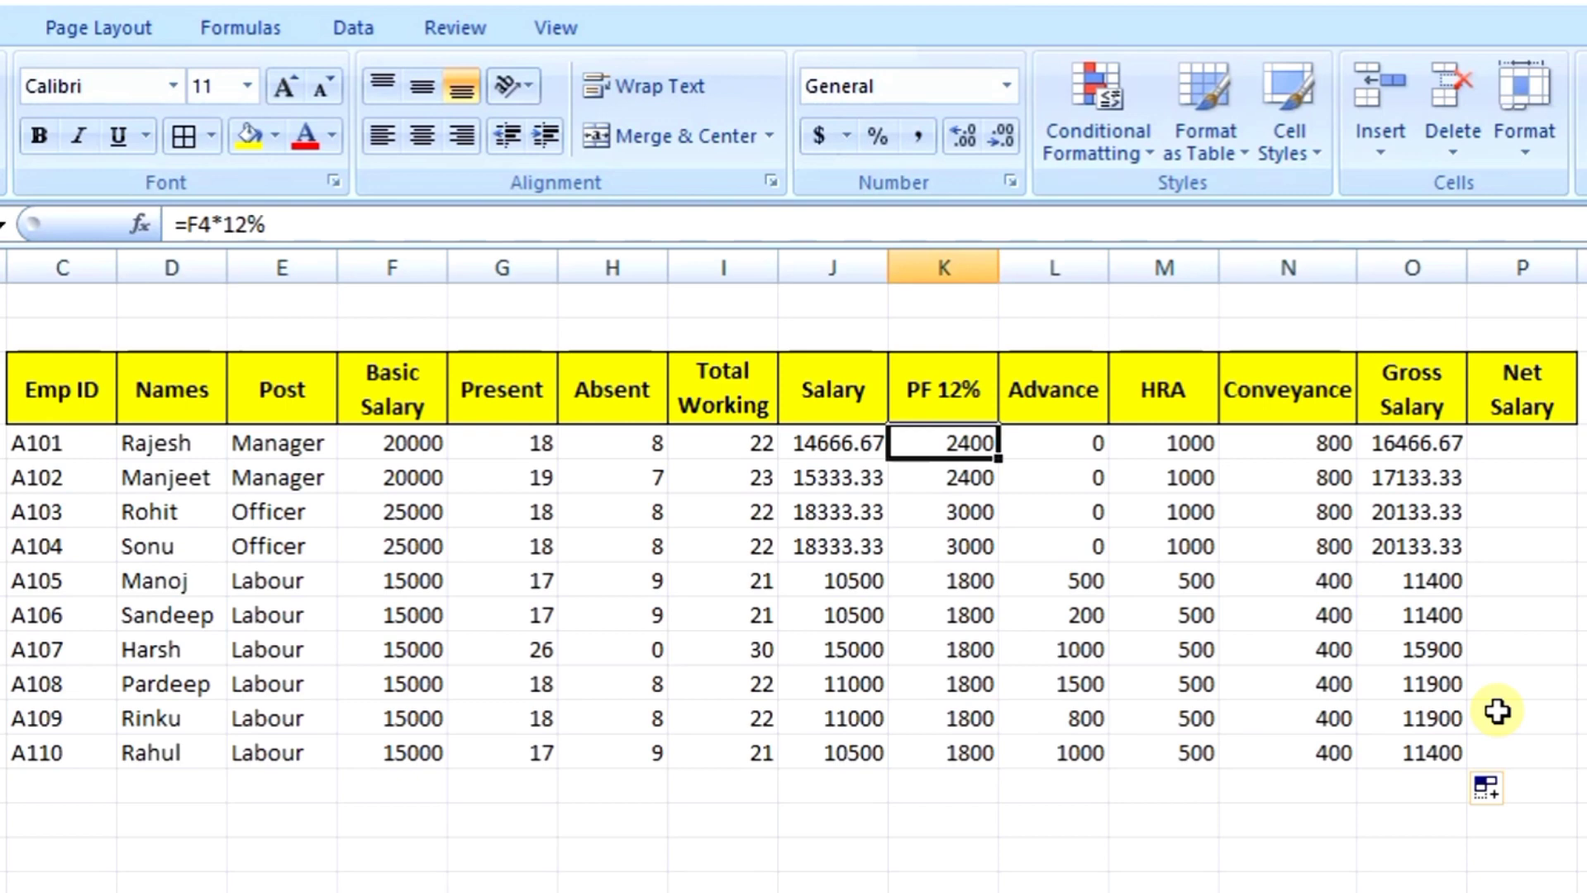
key("Right")
key("Right")
key("Right")
key("Right")
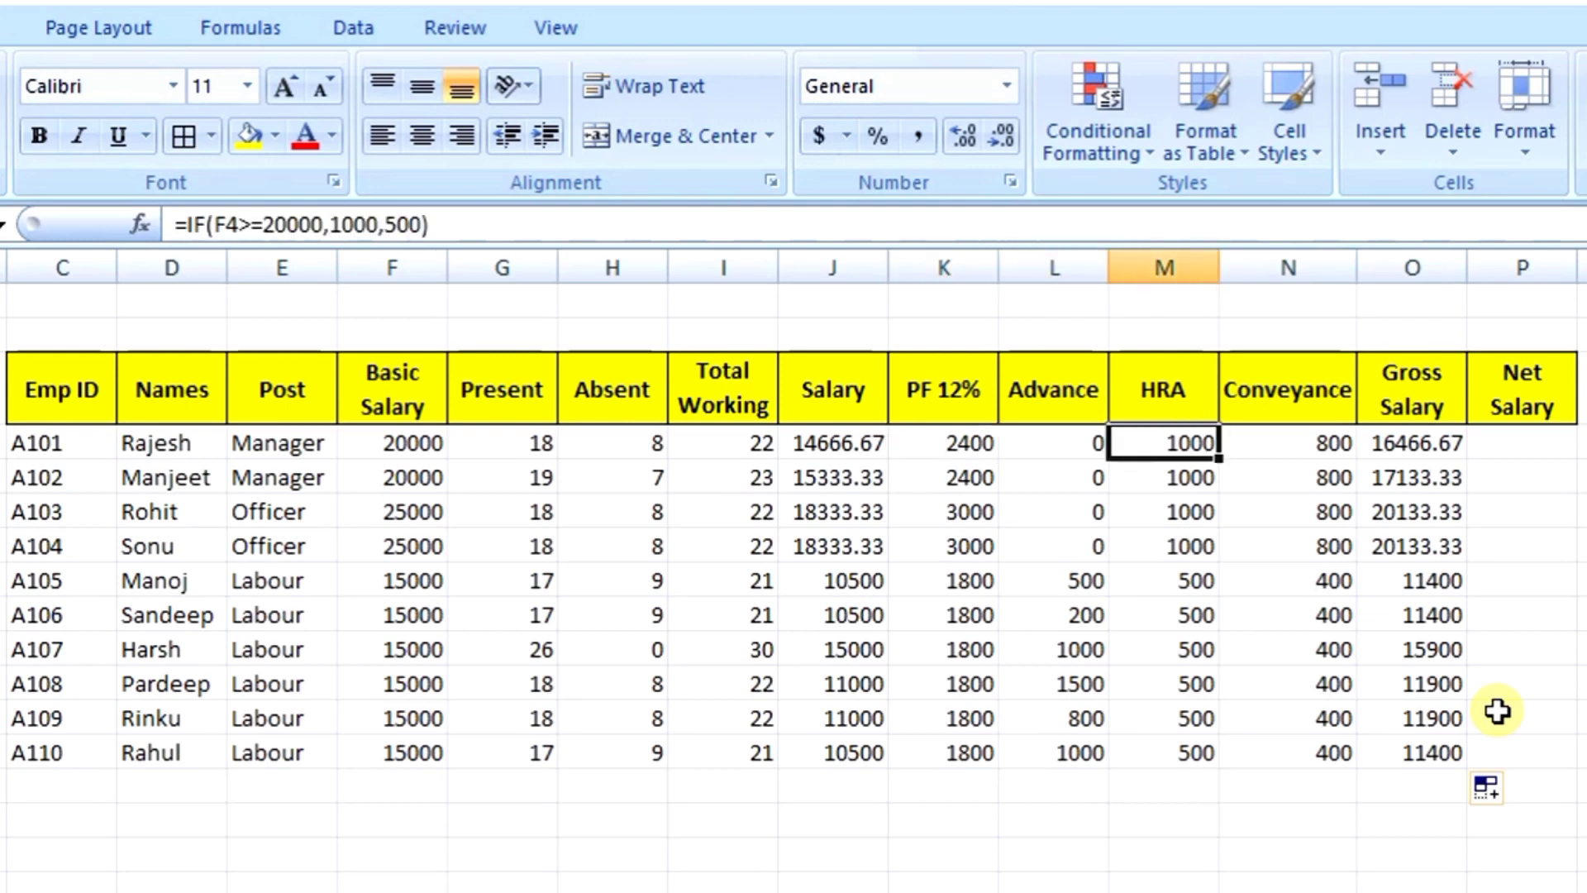
key("Right")
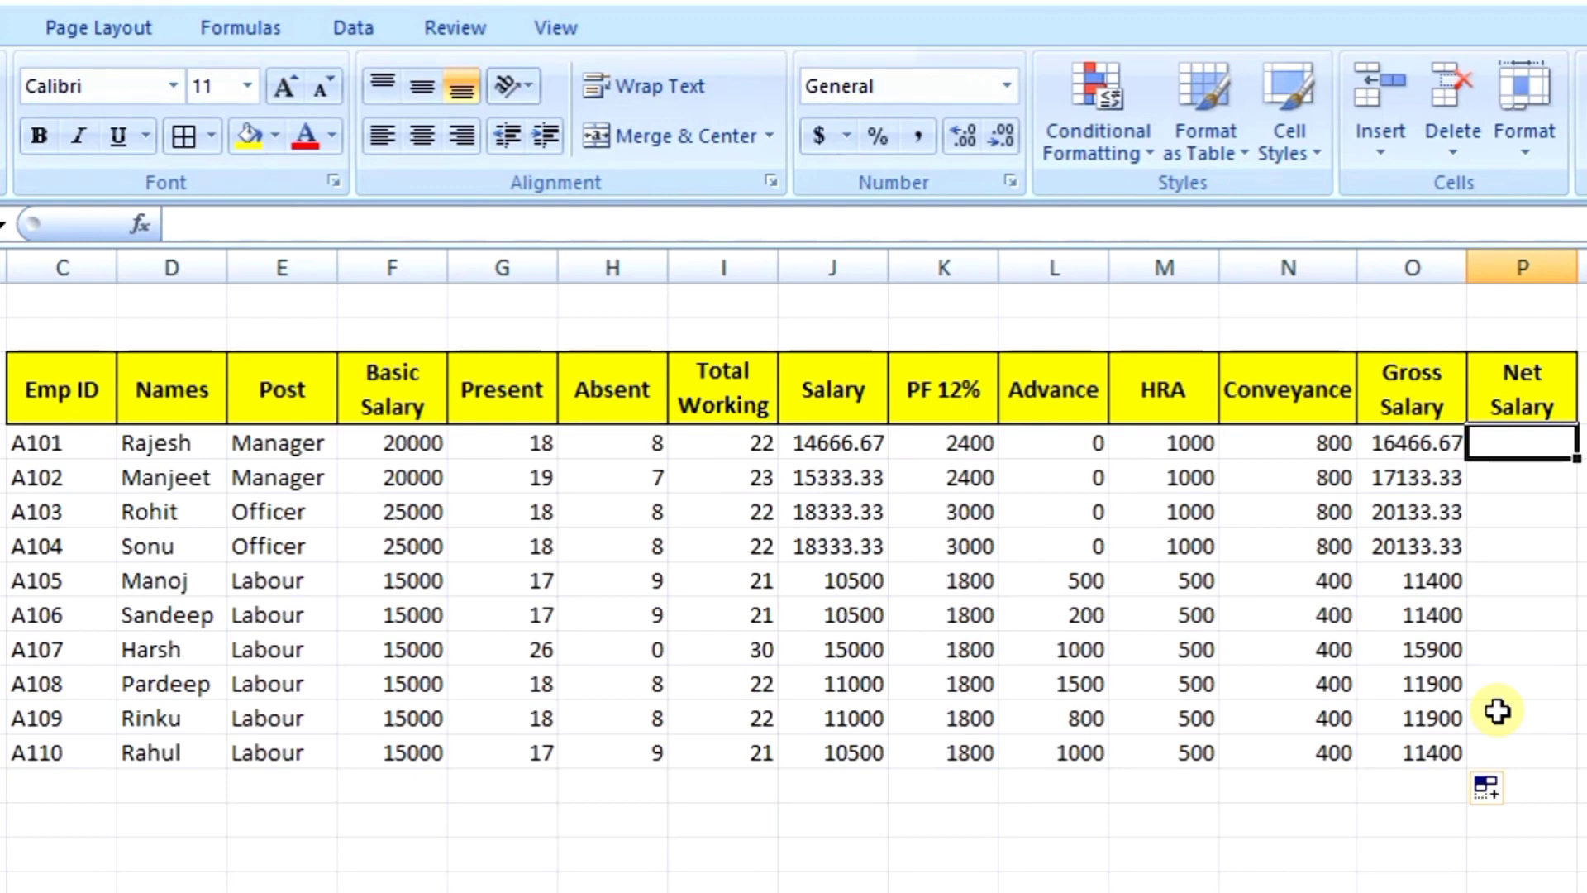
Step: Enter =O4-K4-L4 in P4 and fill it down to P13
type("=")
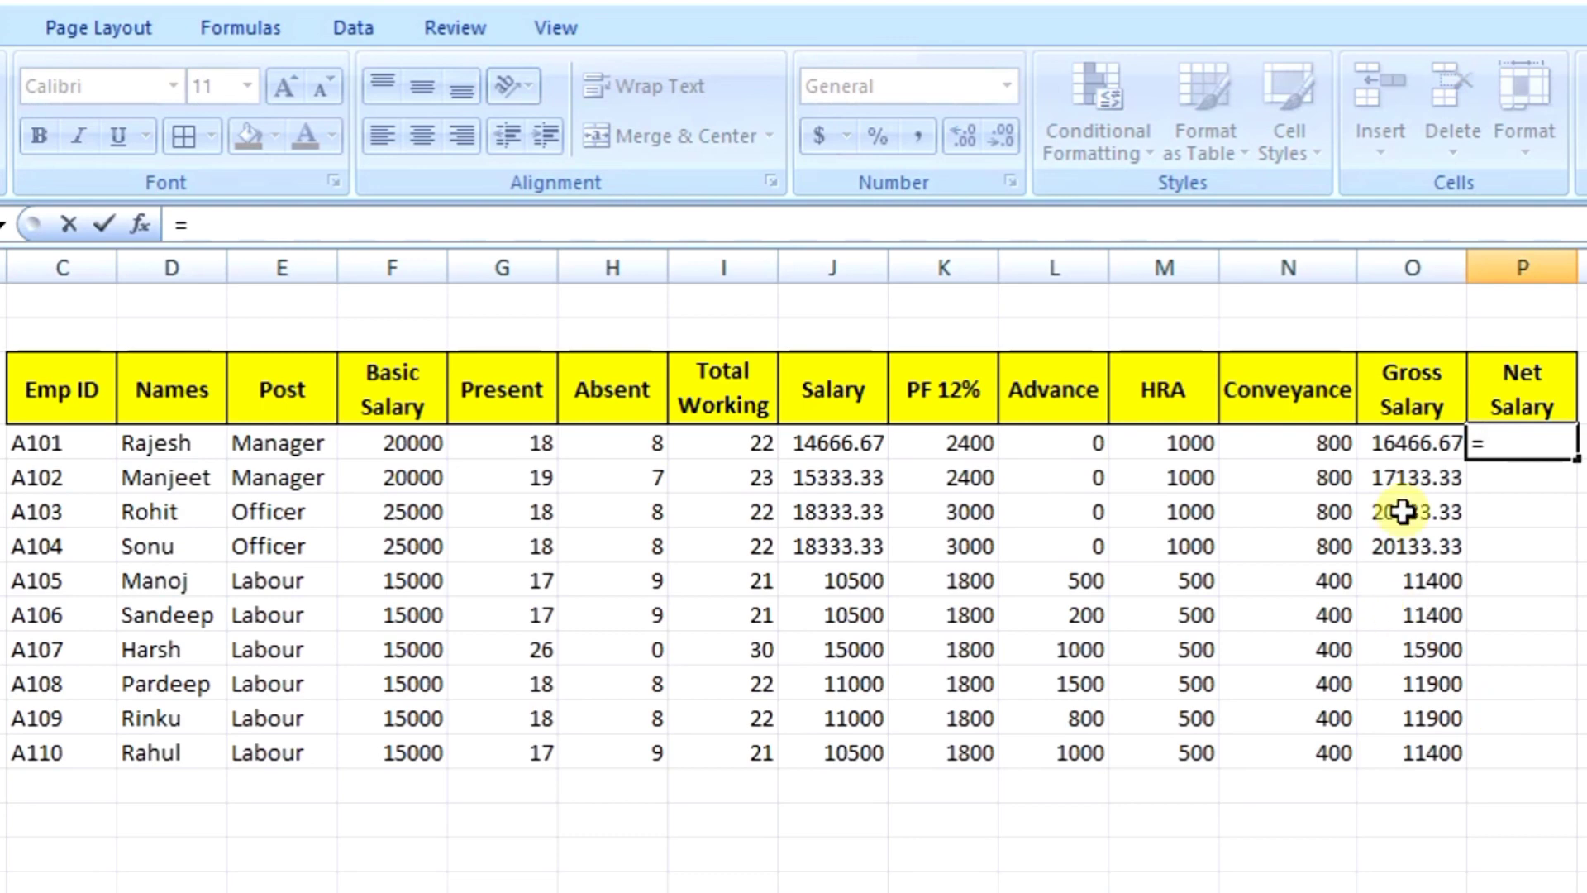
left_click(1409, 442)
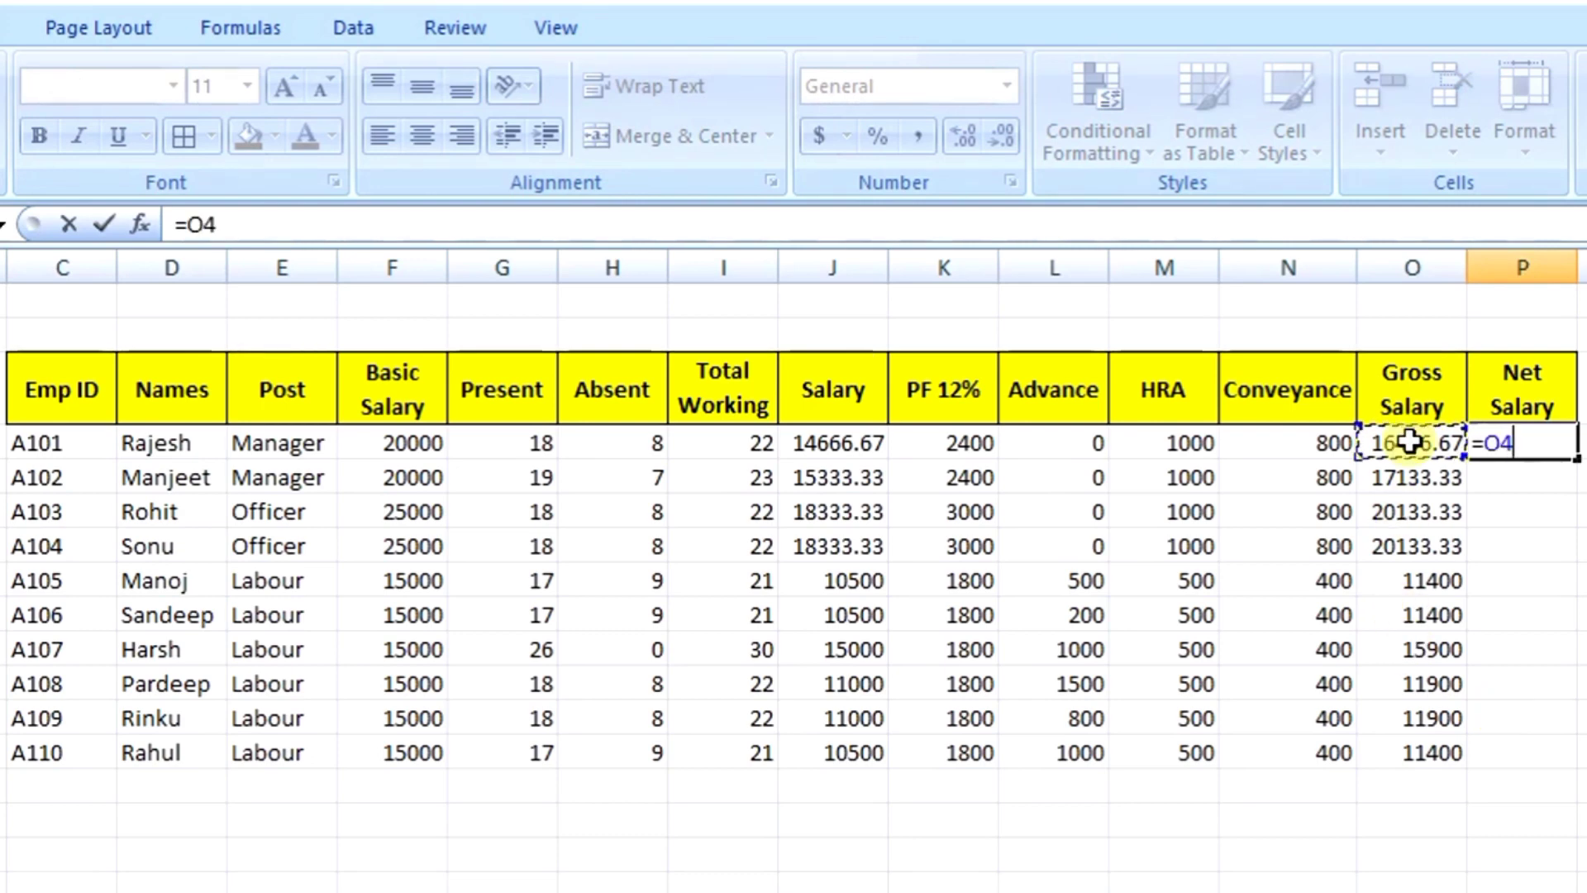
type("-")
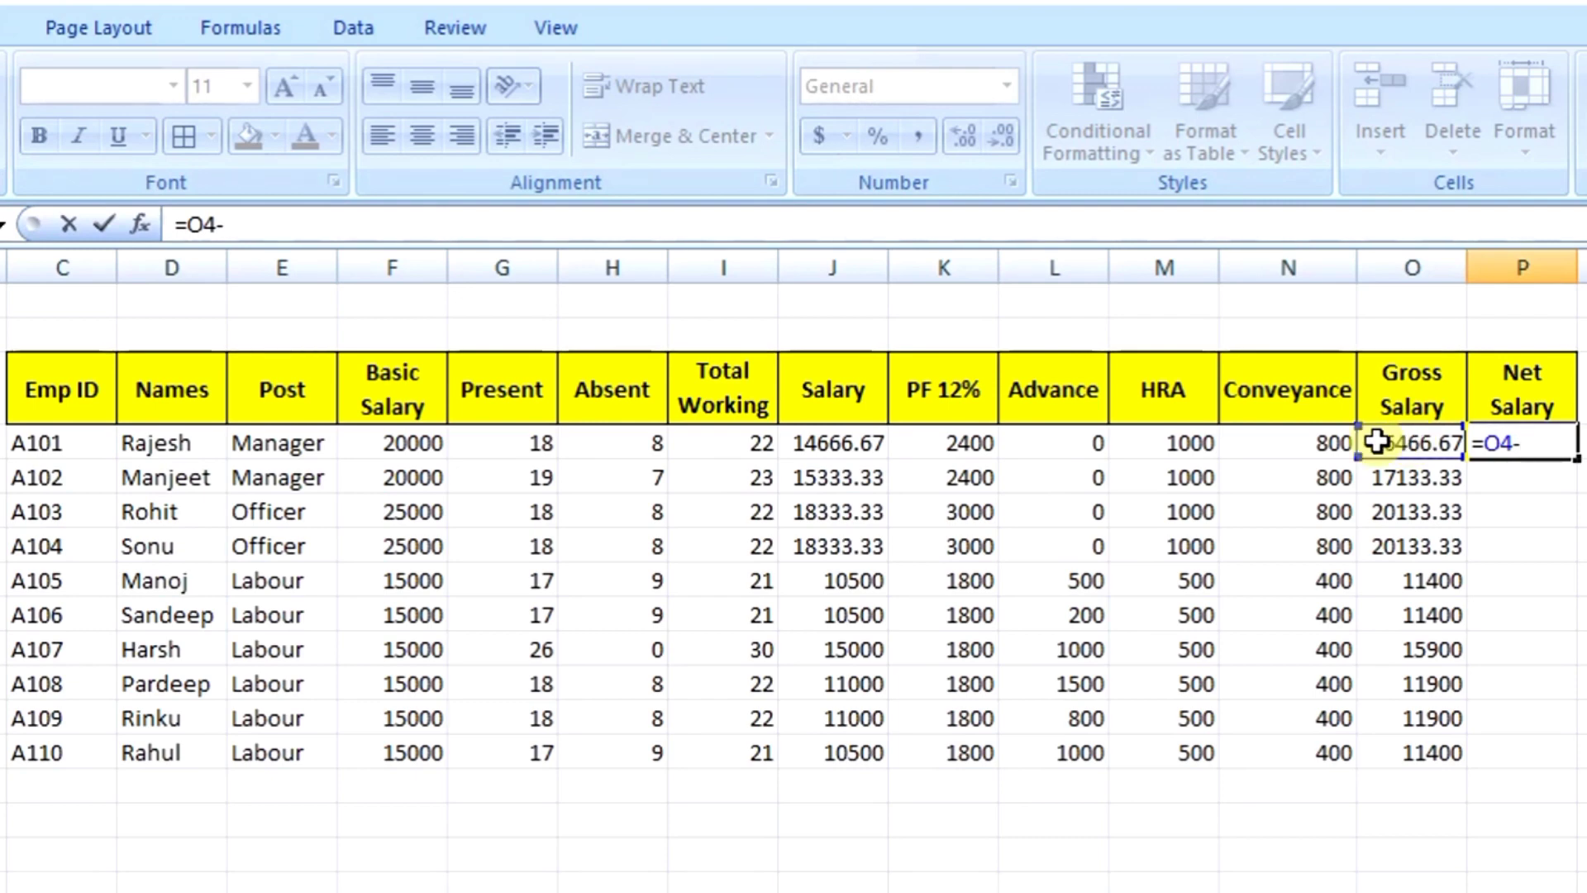
left_click(973, 443)
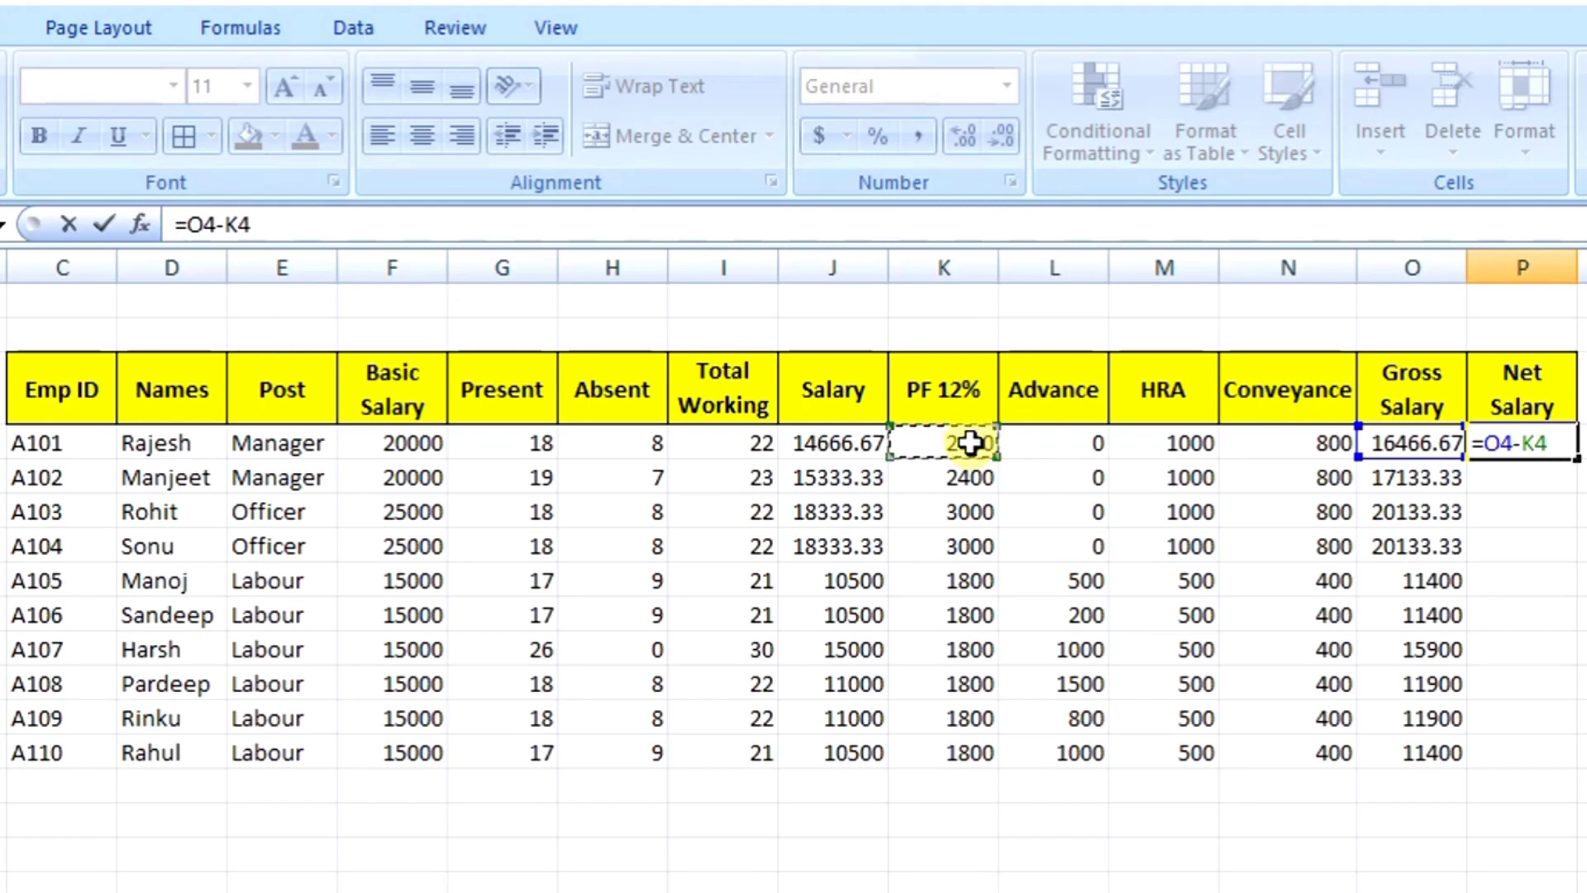
type("-")
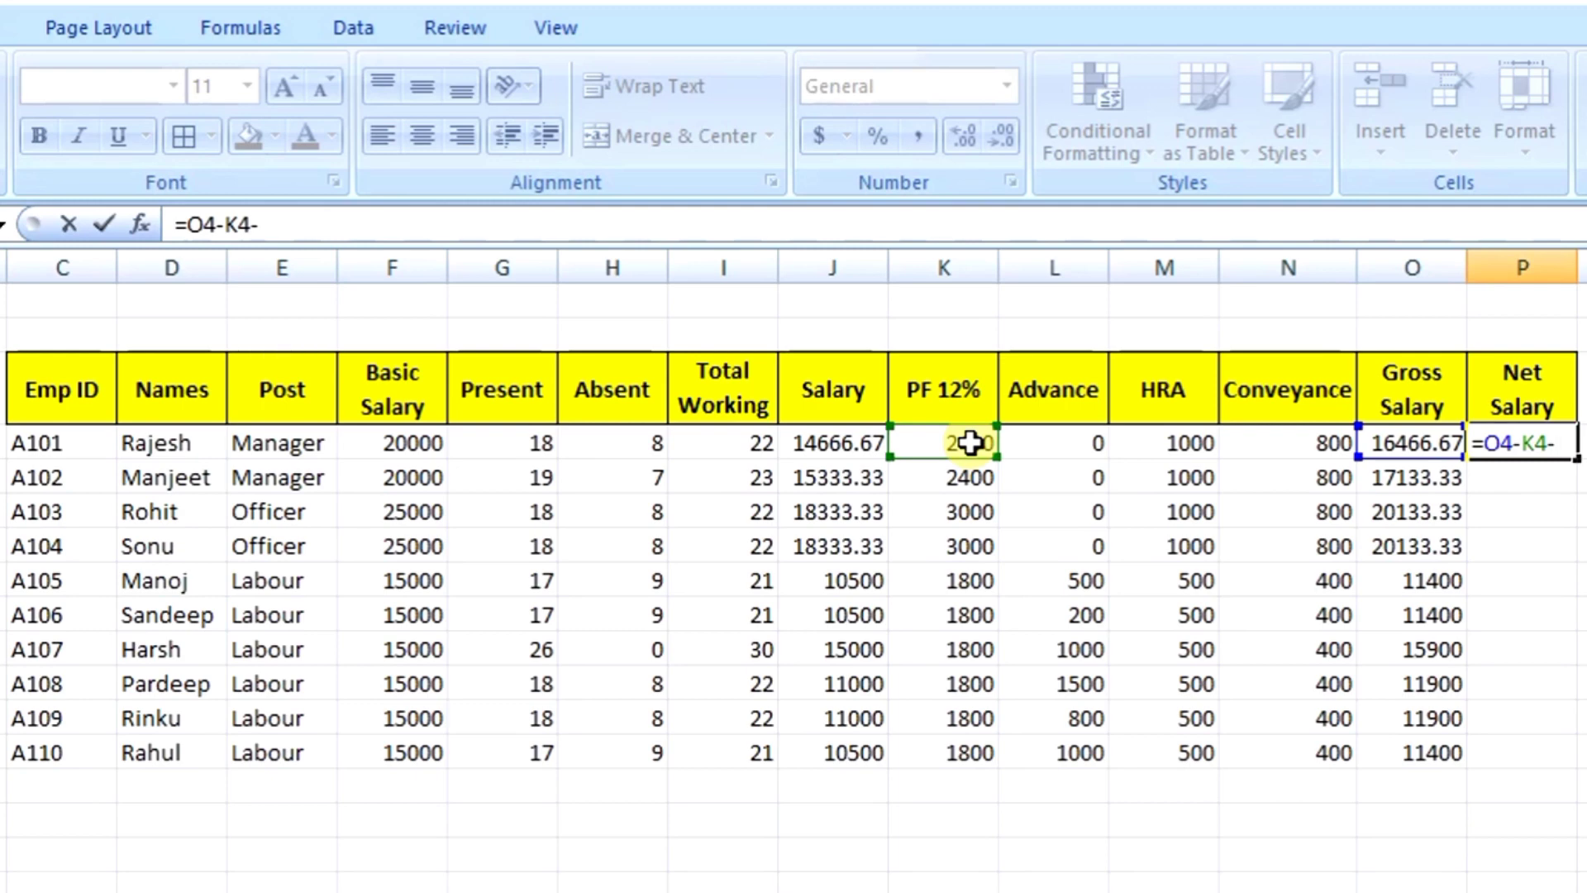
left_click(1042, 443)
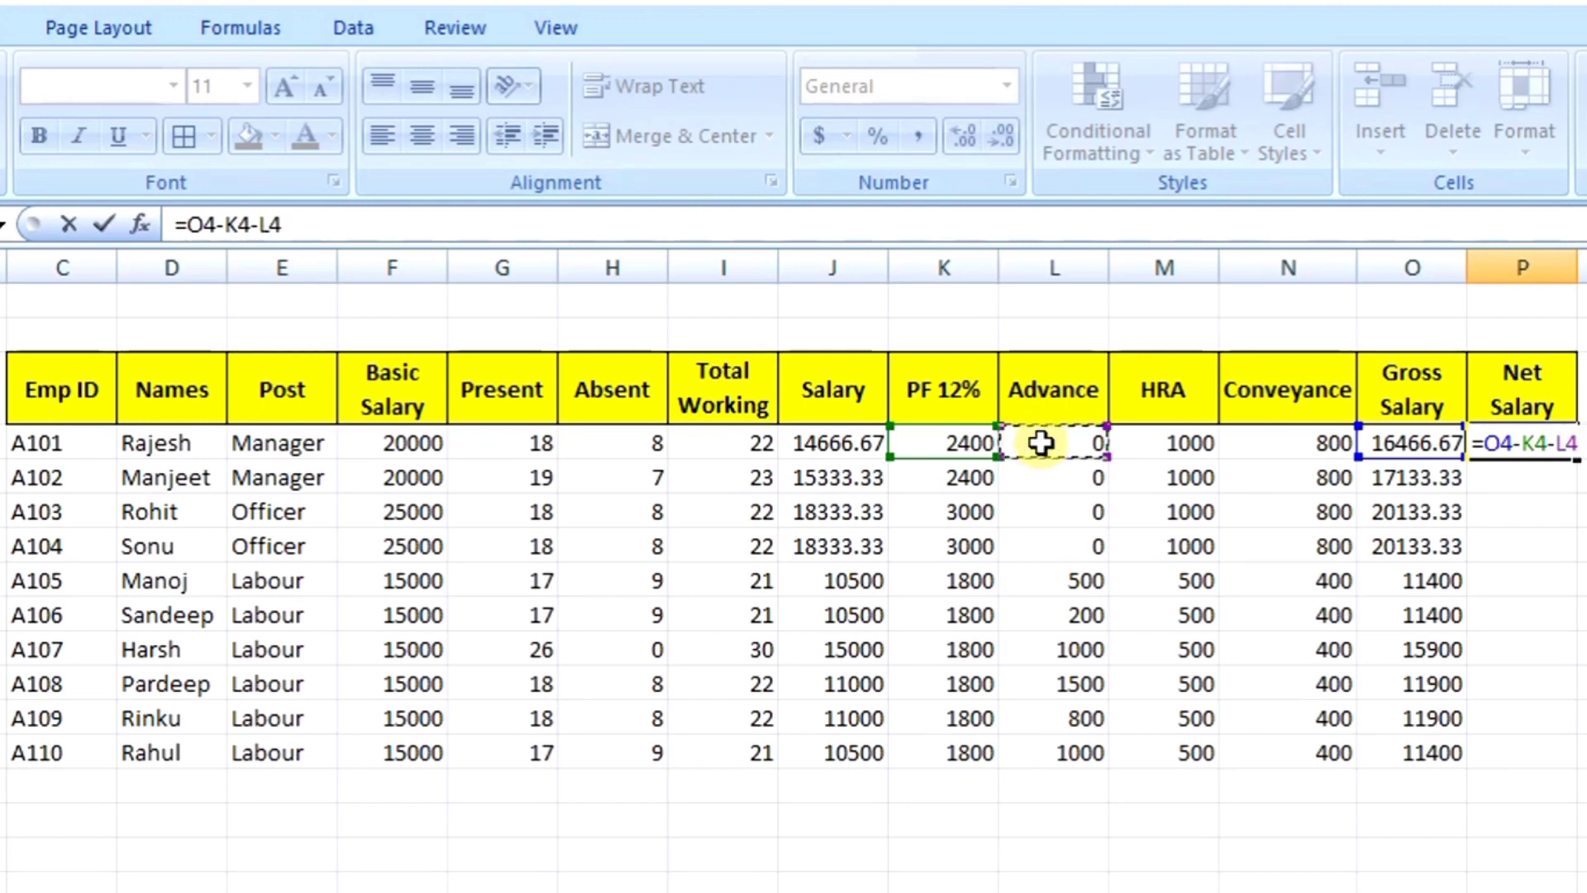
key("Return")
key("Up")
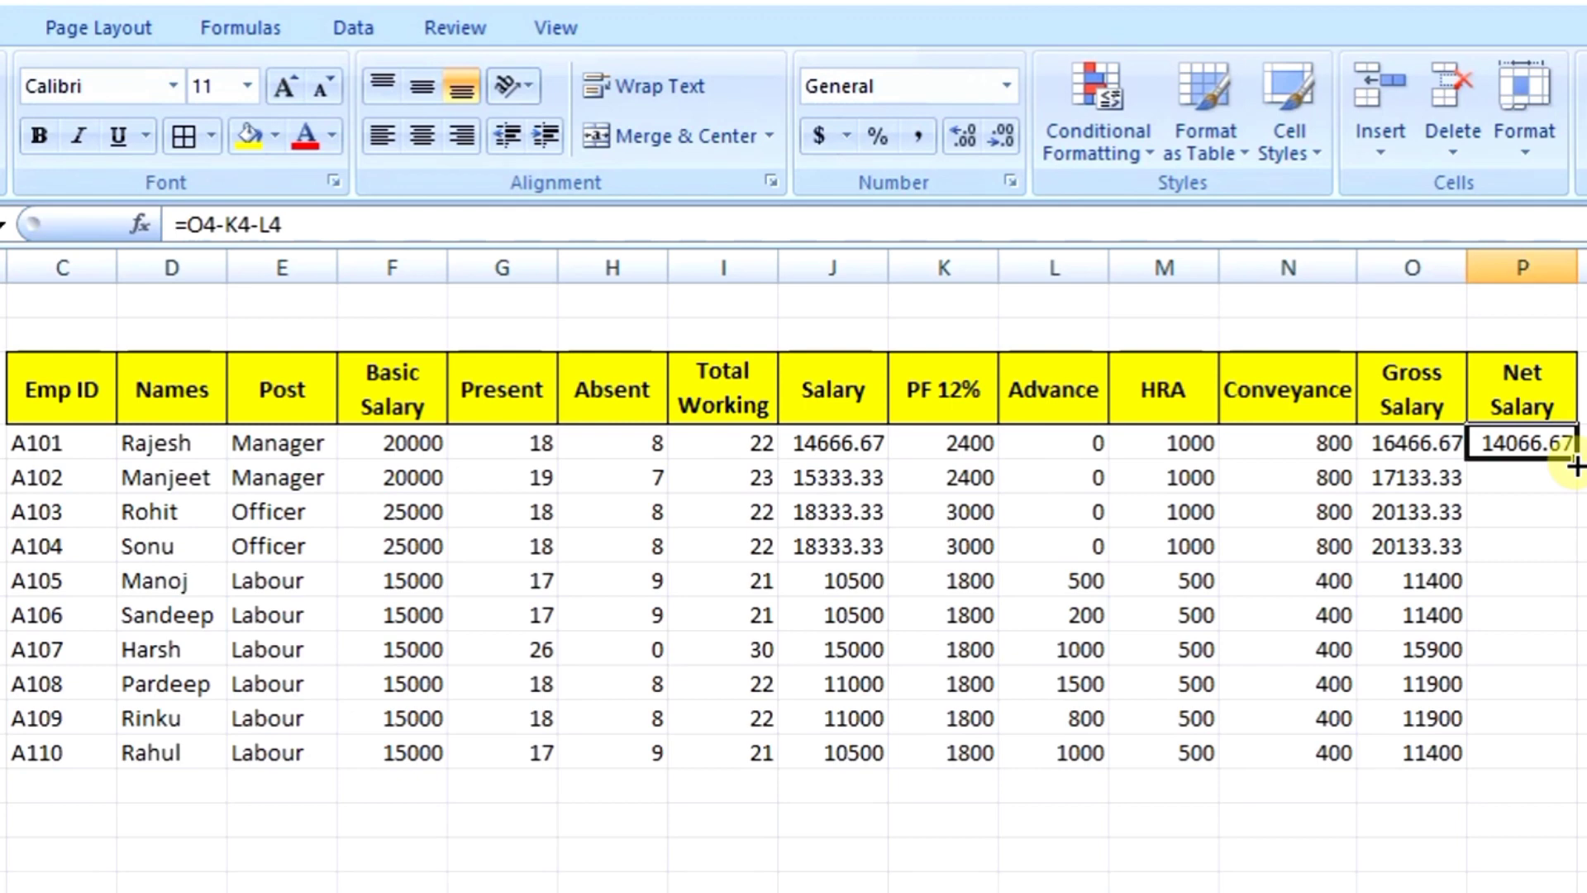
left_click_drag(1576, 467, 1579, 770)
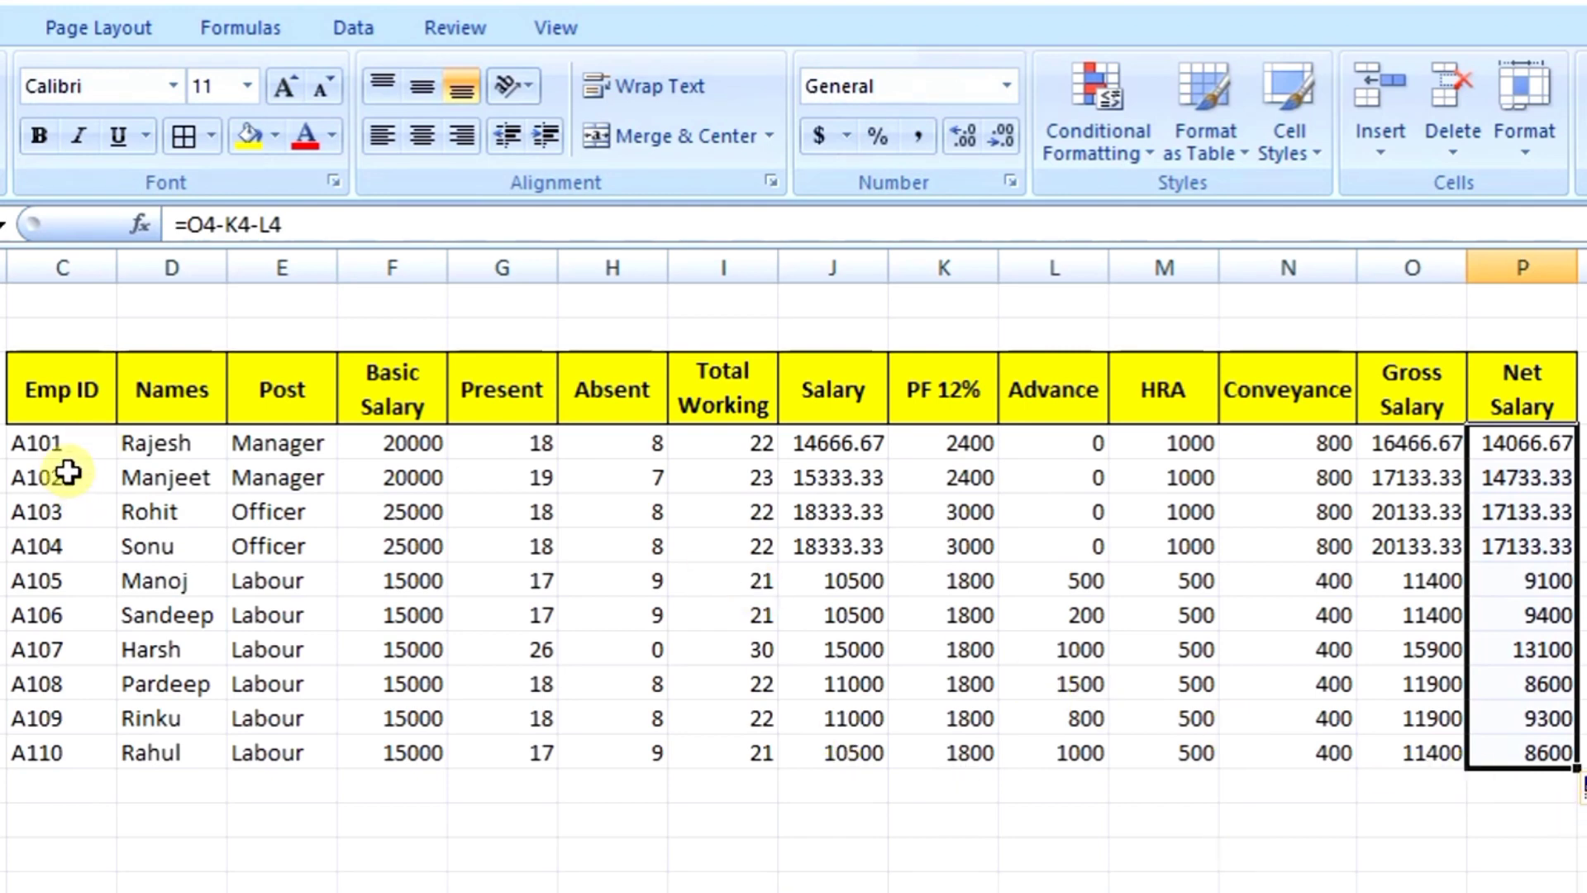
Step: Apply All Borders and center alignment to the data rows C4:P13
left_click_drag(60, 438, 1521, 747)
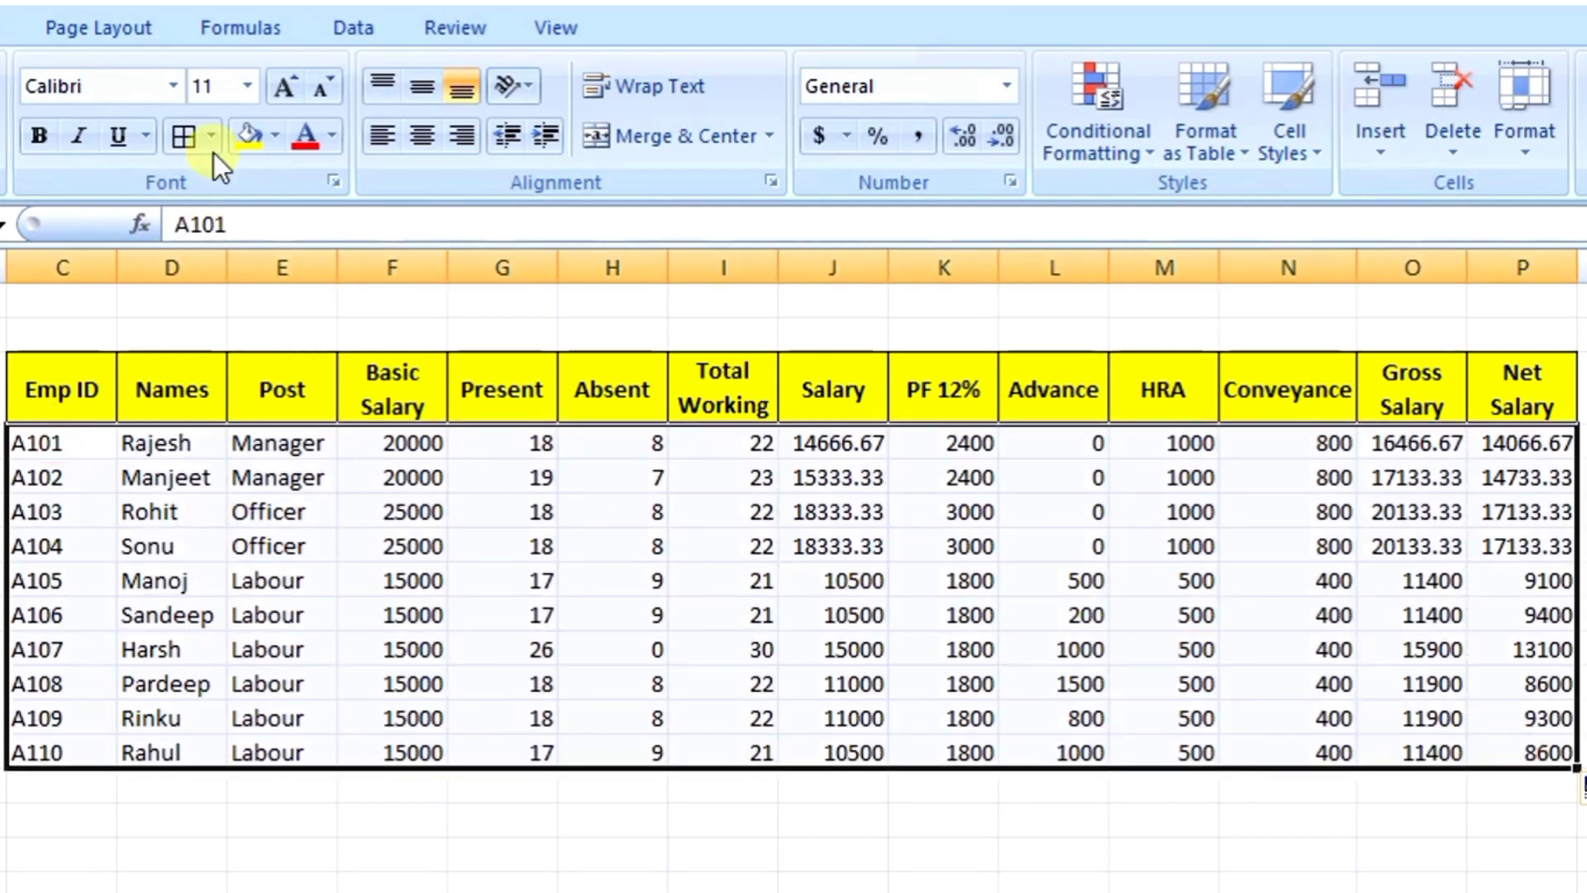
left_click(187, 132)
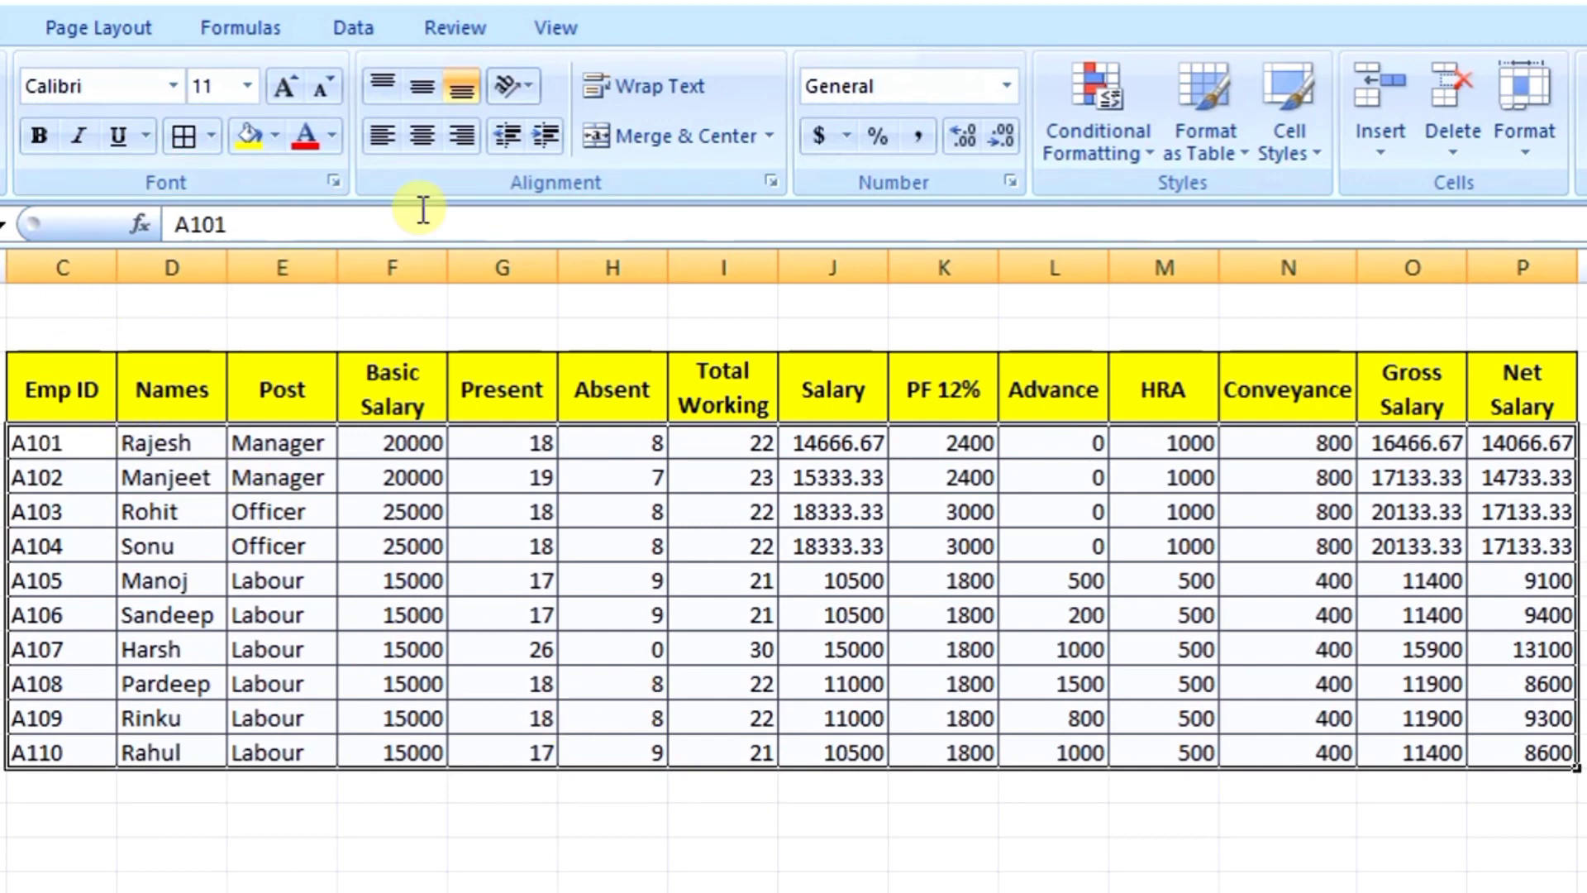
left_click(417, 149)
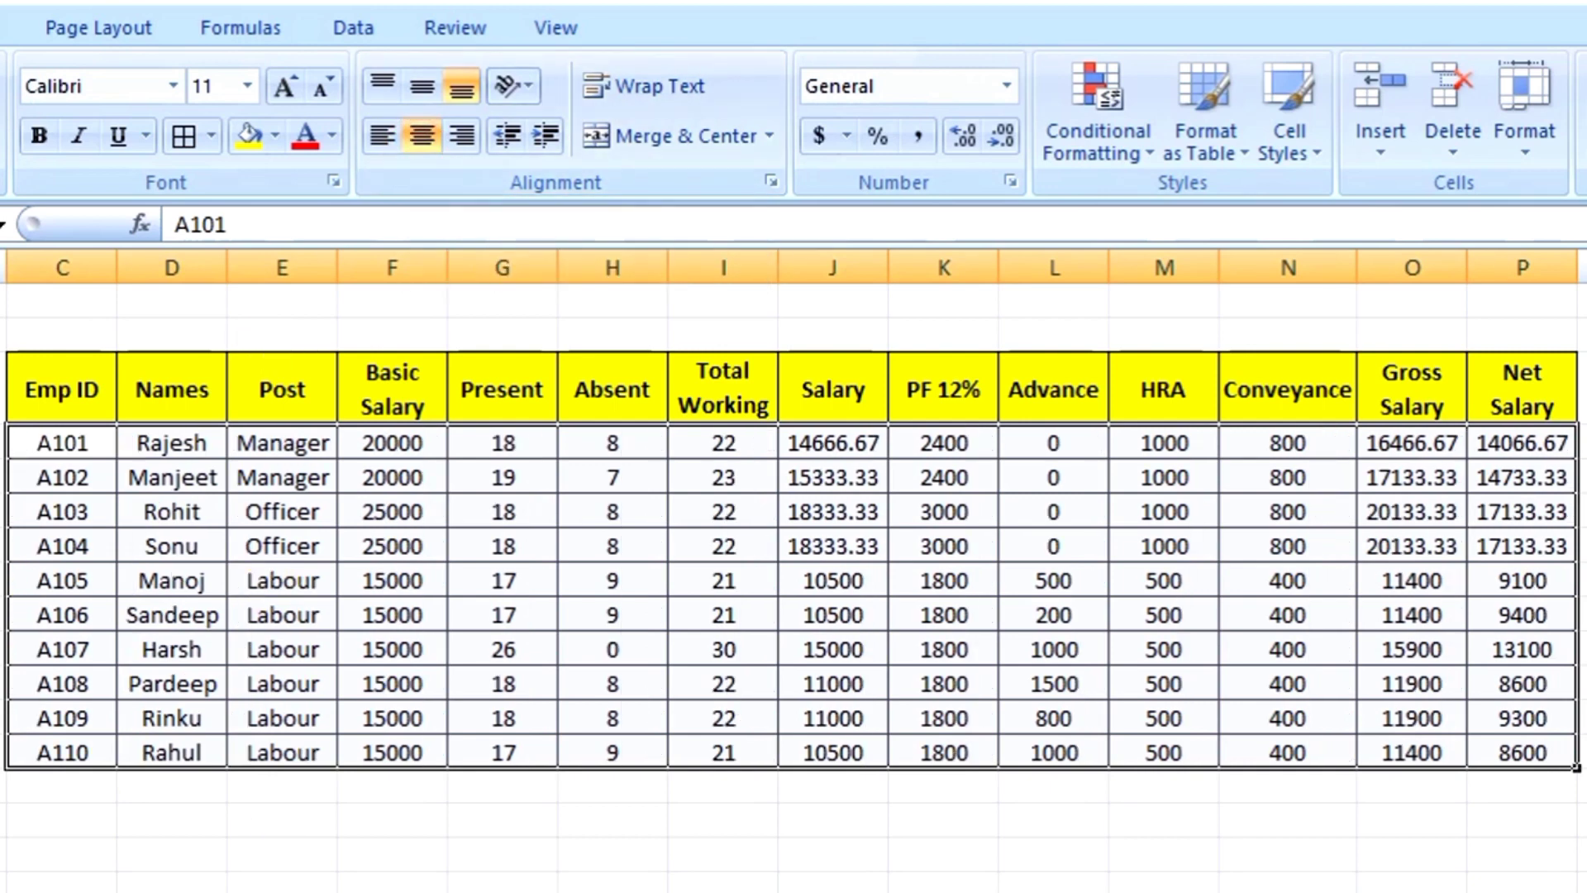
left_click(734, 883)
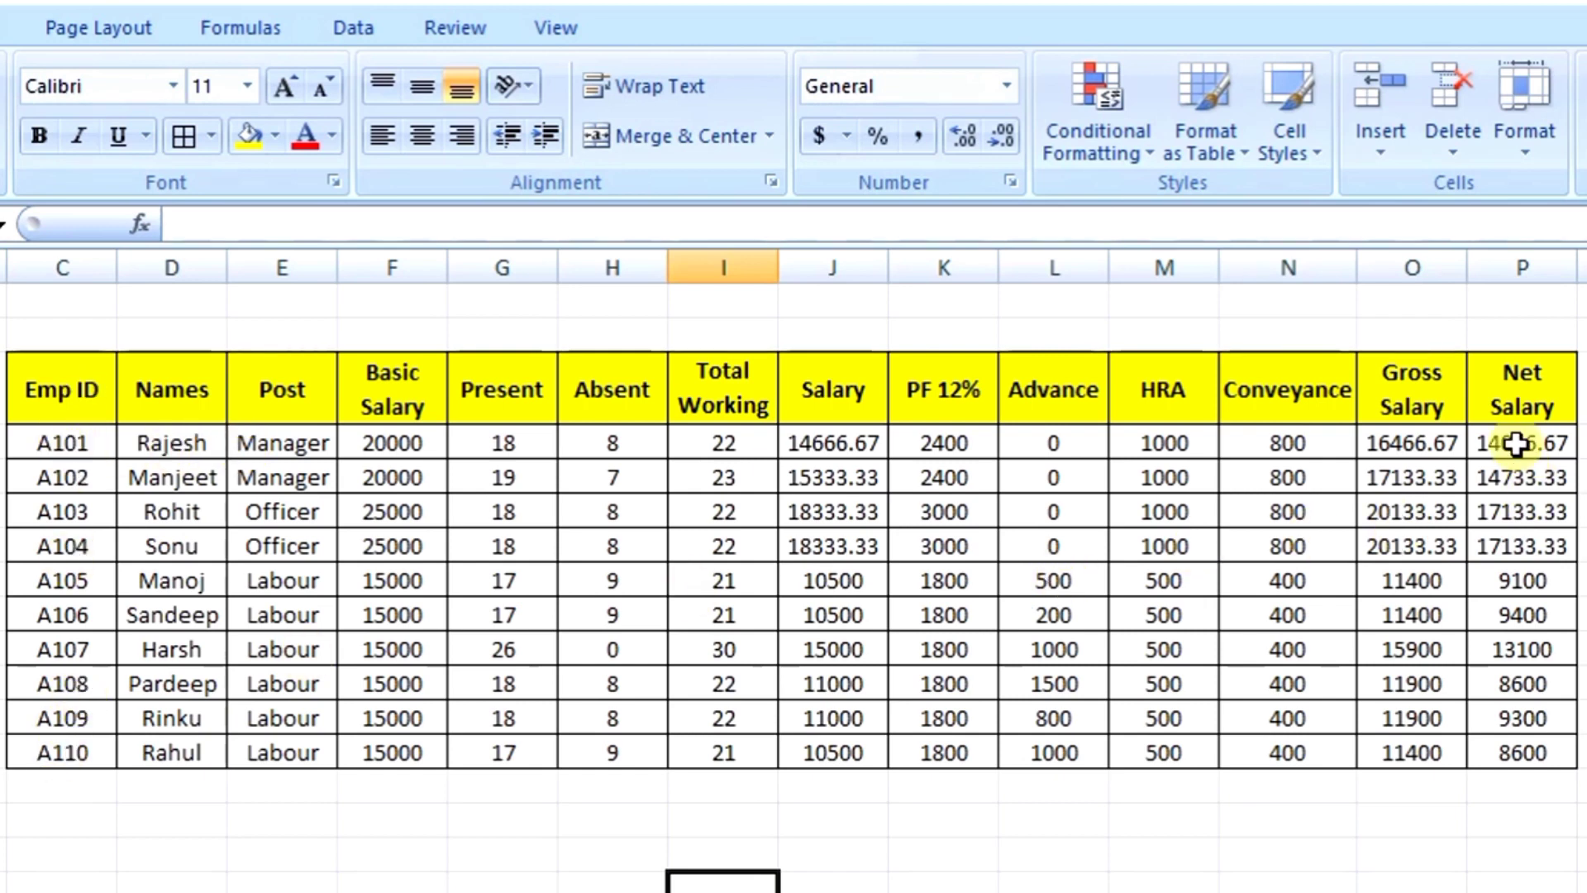
Step: Make P4:P13 bold and give those cells a light green fill
left_click_drag(1523, 454, 1513, 754)
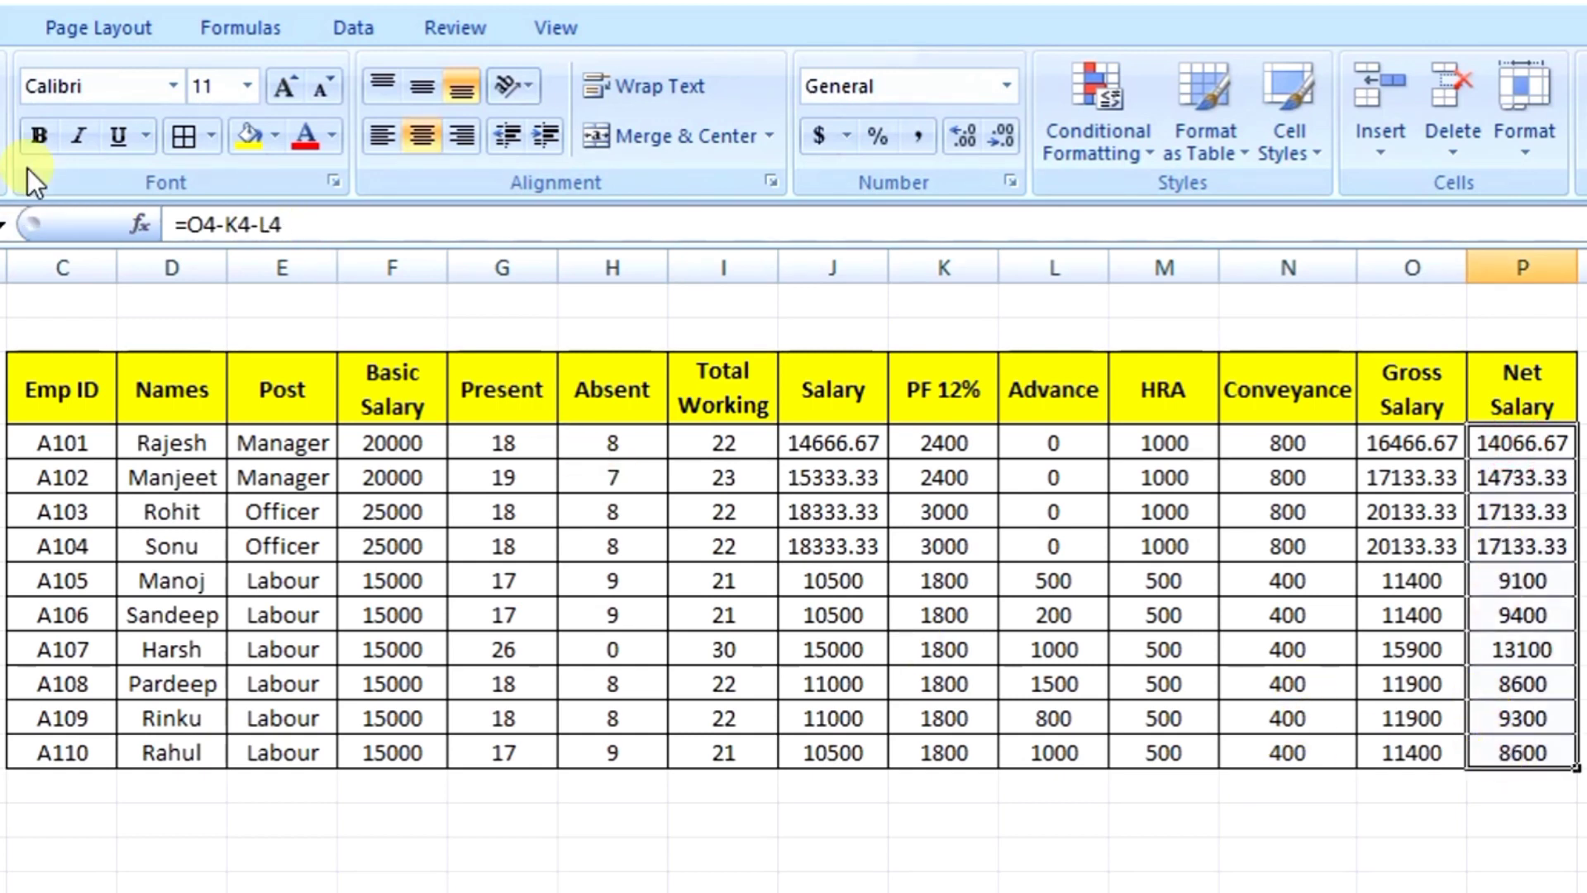
left_click(42, 128)
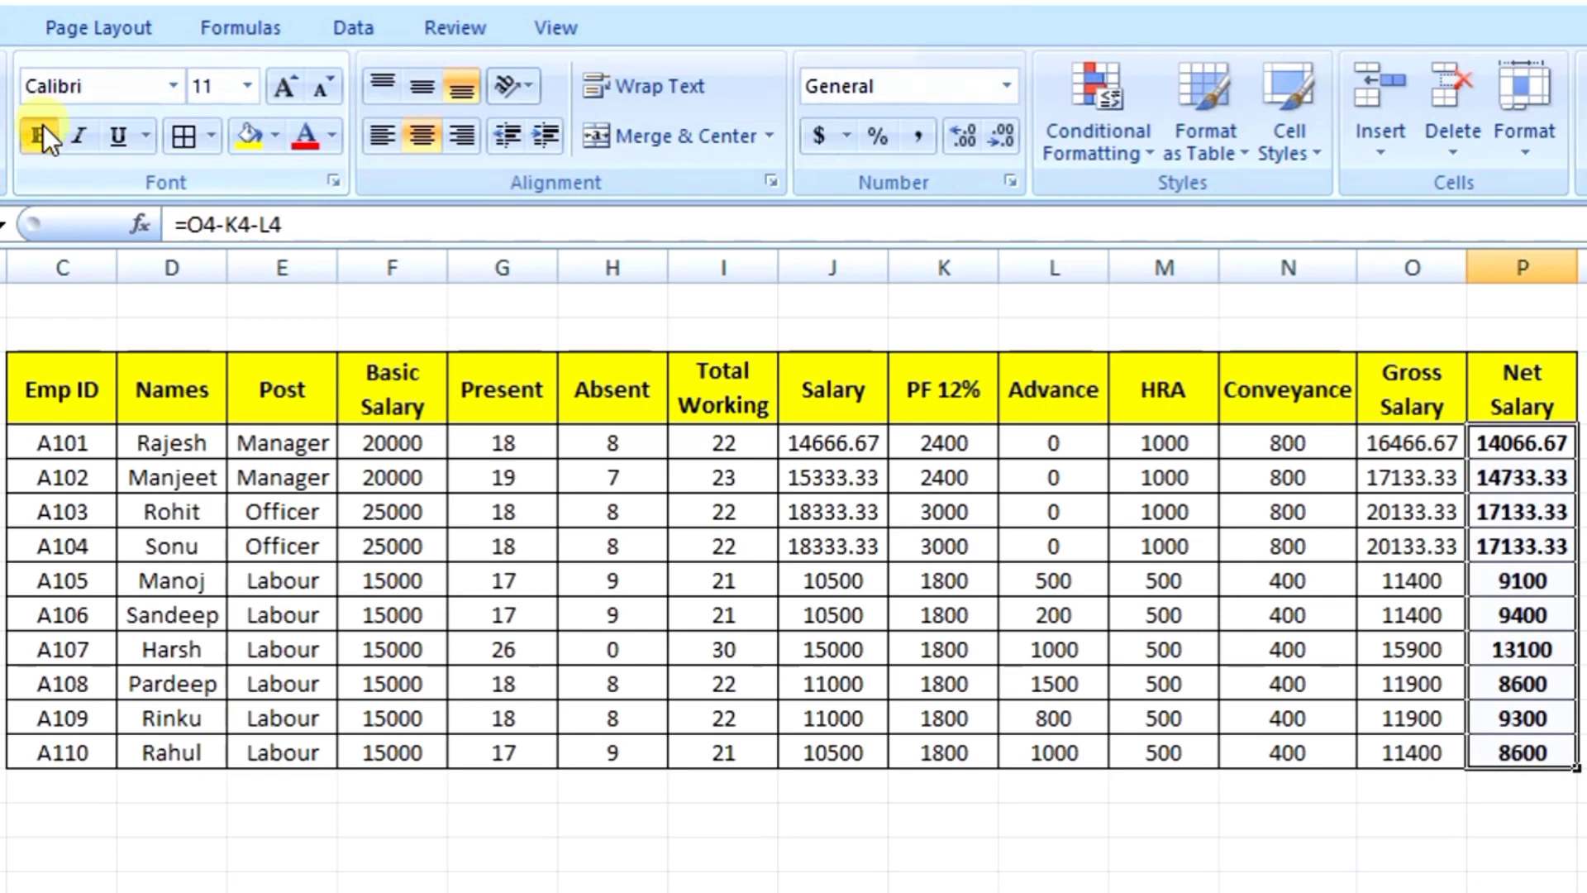
left_click(278, 135)
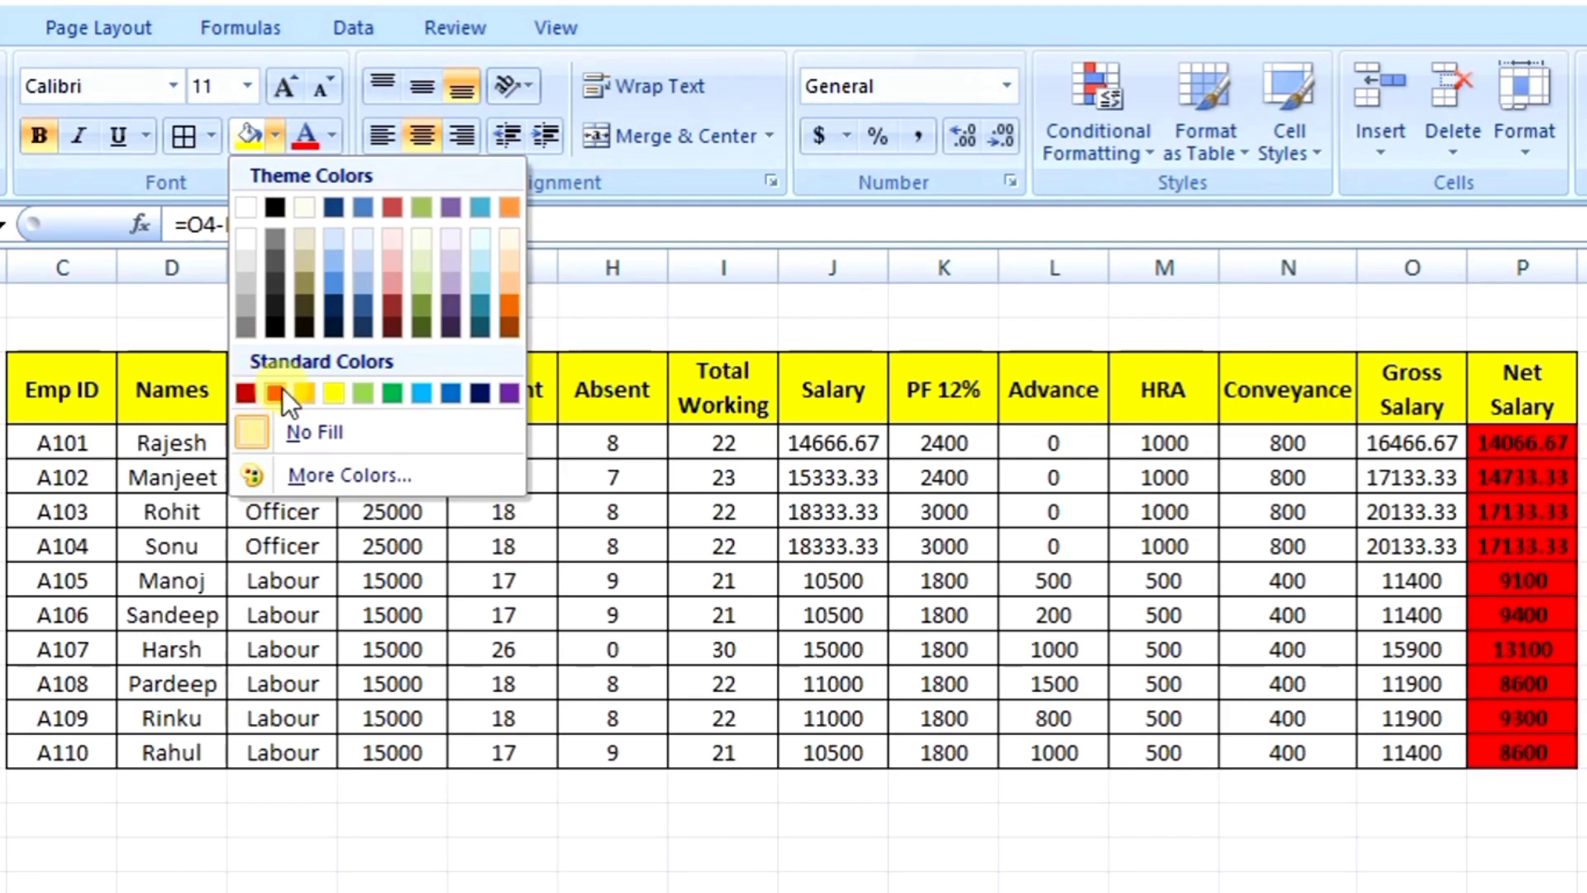
left_click(377, 390)
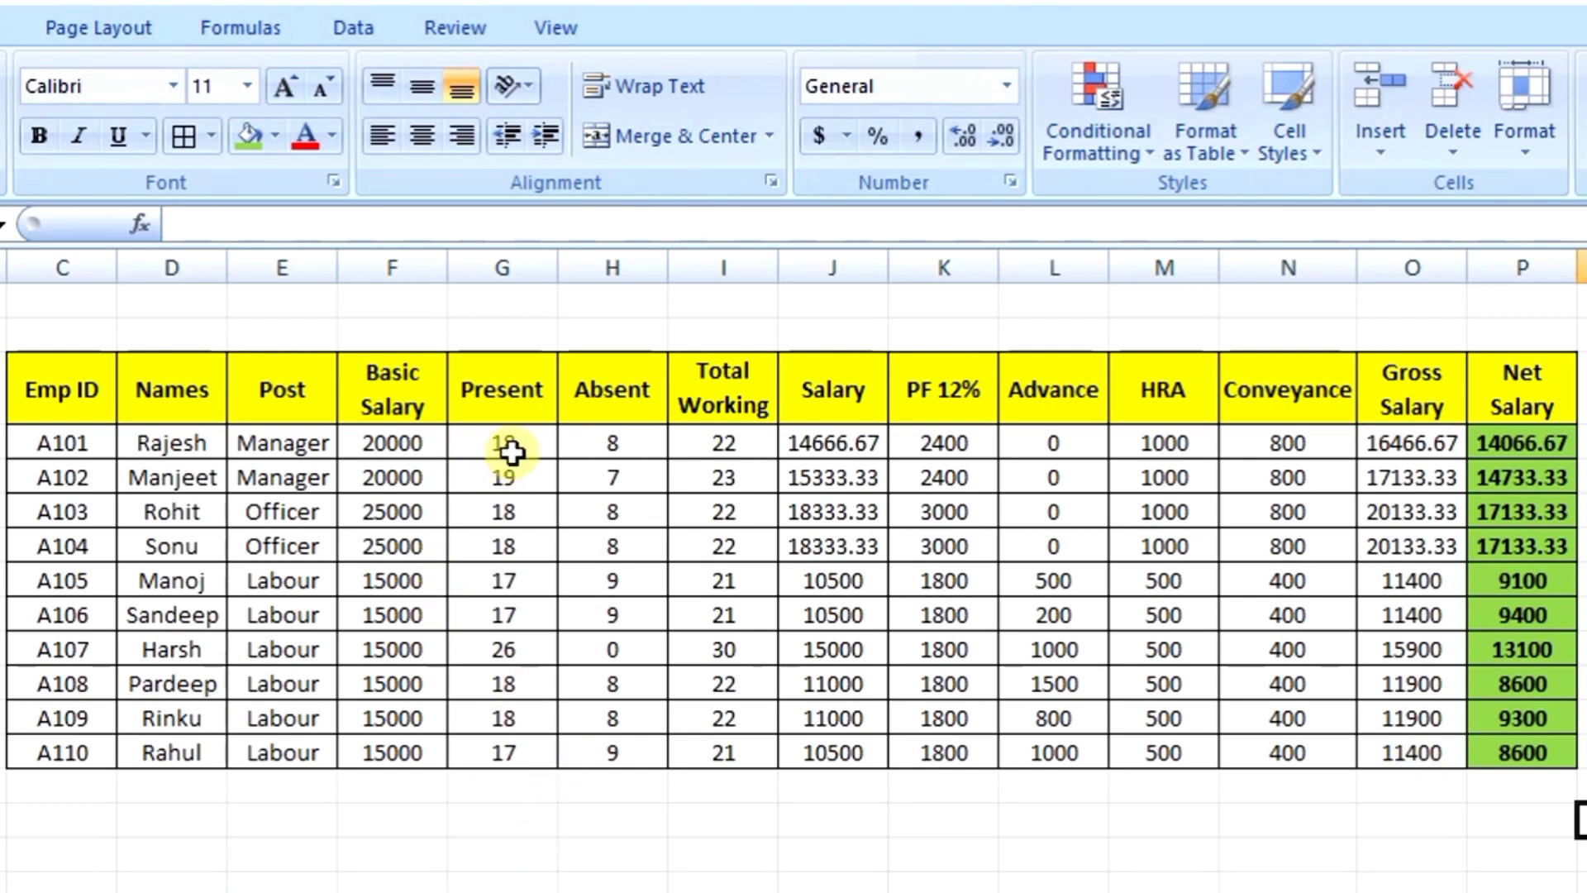
left_click_drag(512, 438, 513, 733)
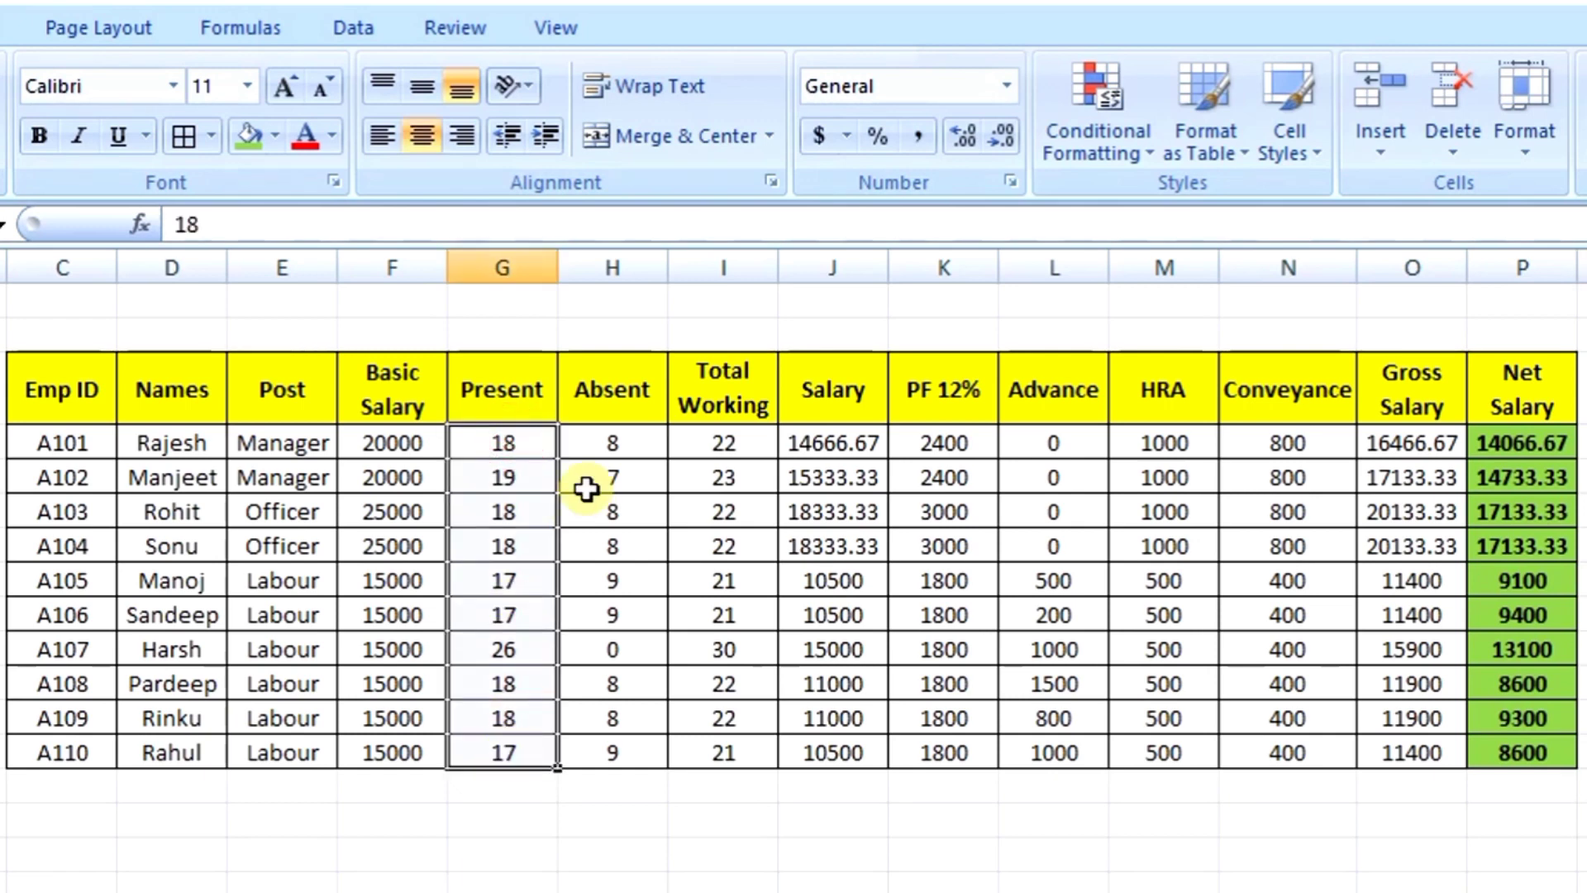
left_click_drag(616, 440, 609, 751)
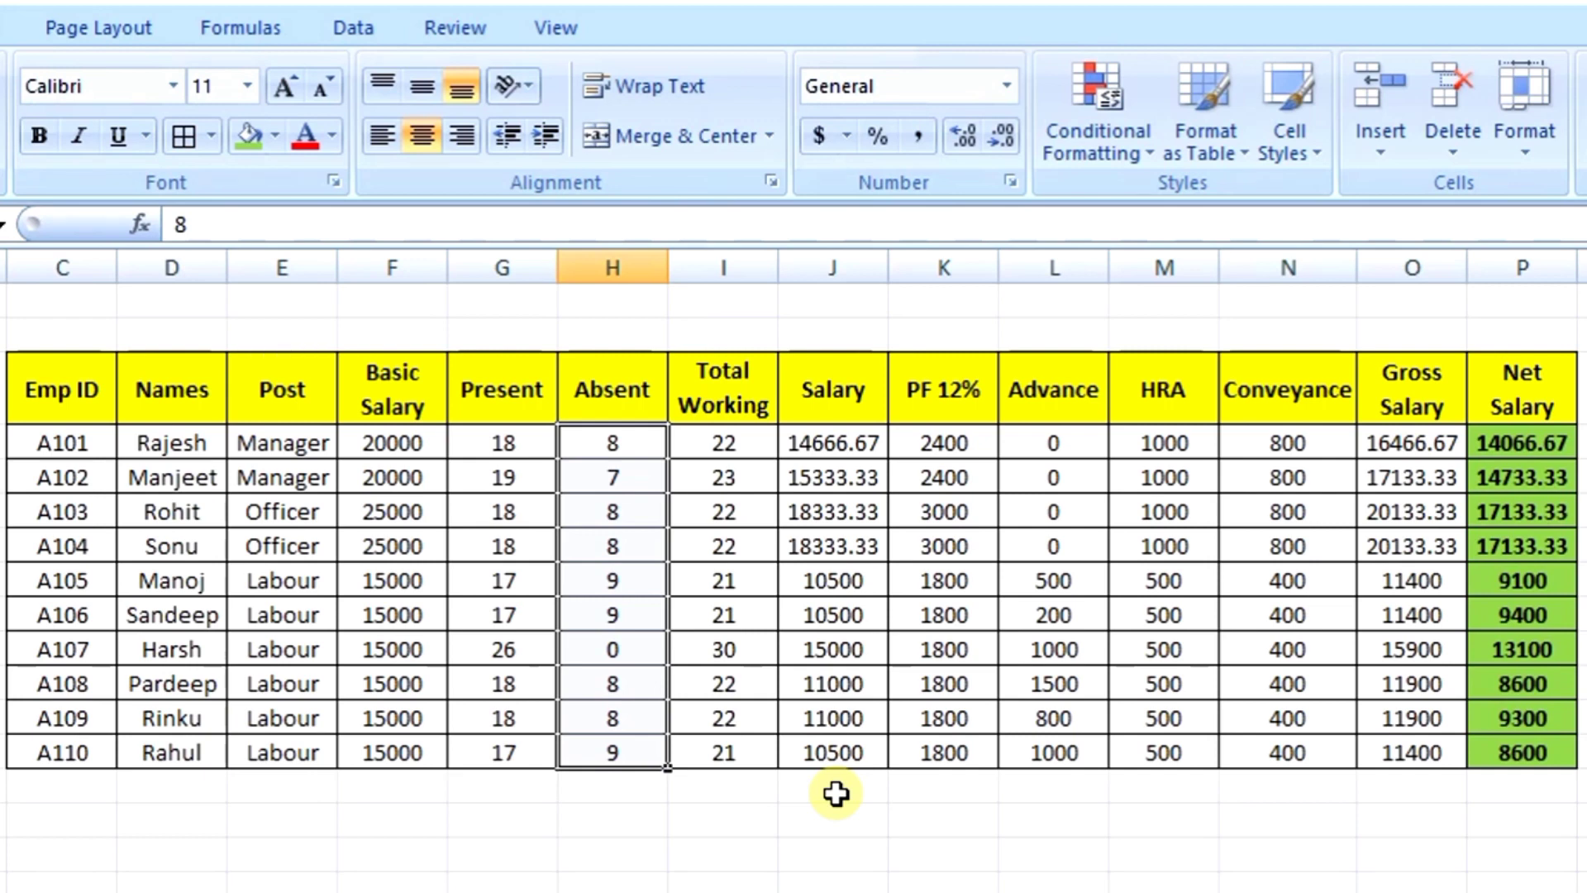
key("Right")
key("Right")
key("Right")
key("Right")
key("Right")
key("Right")
key("Right")
key("Right")
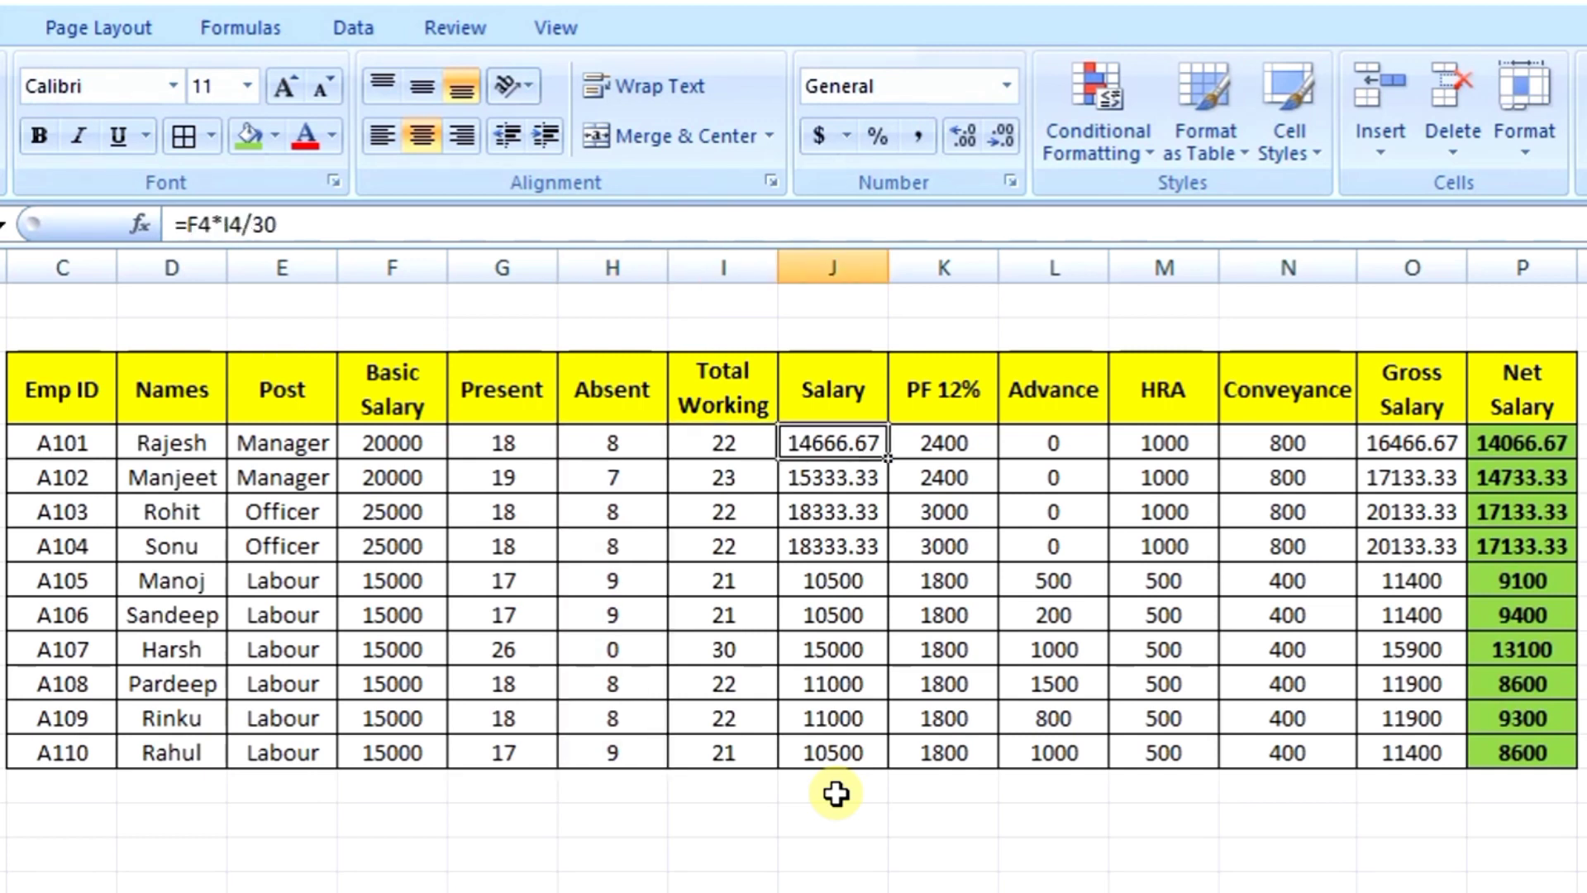